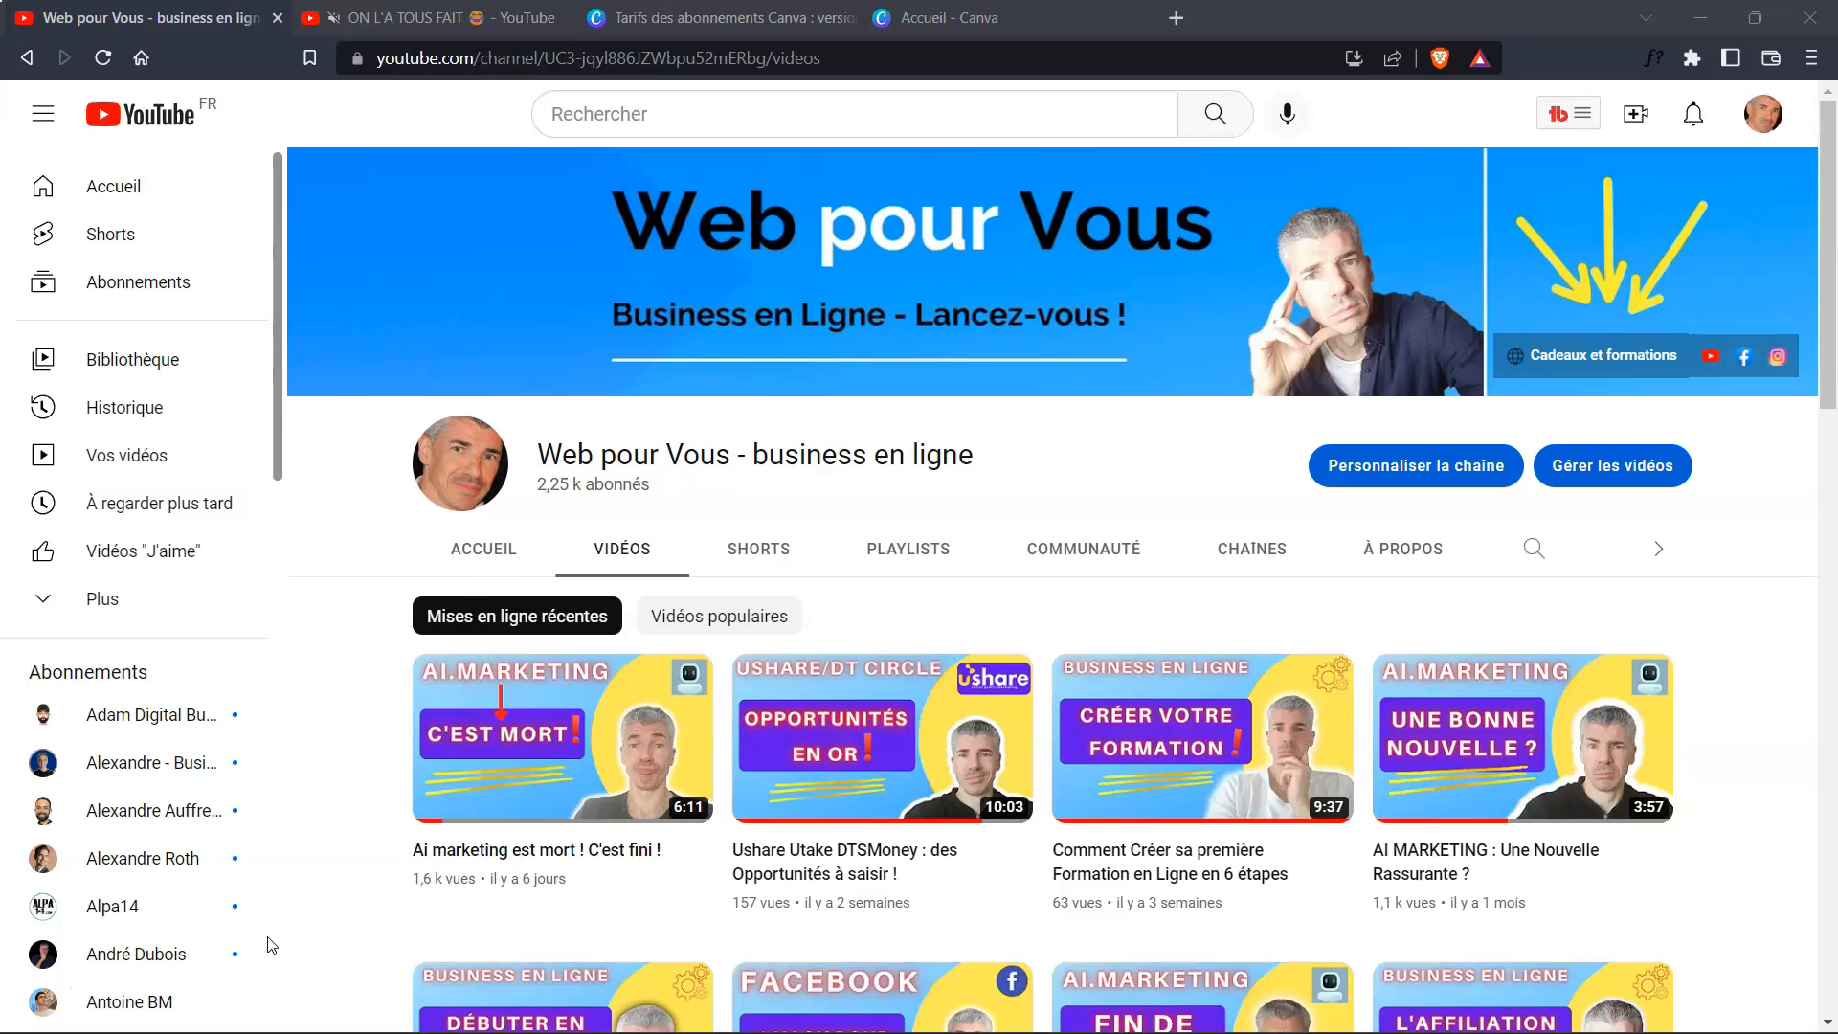
- Browse the YouTube Shorts feed to examine several example vertical videos
left_click(412, 17)
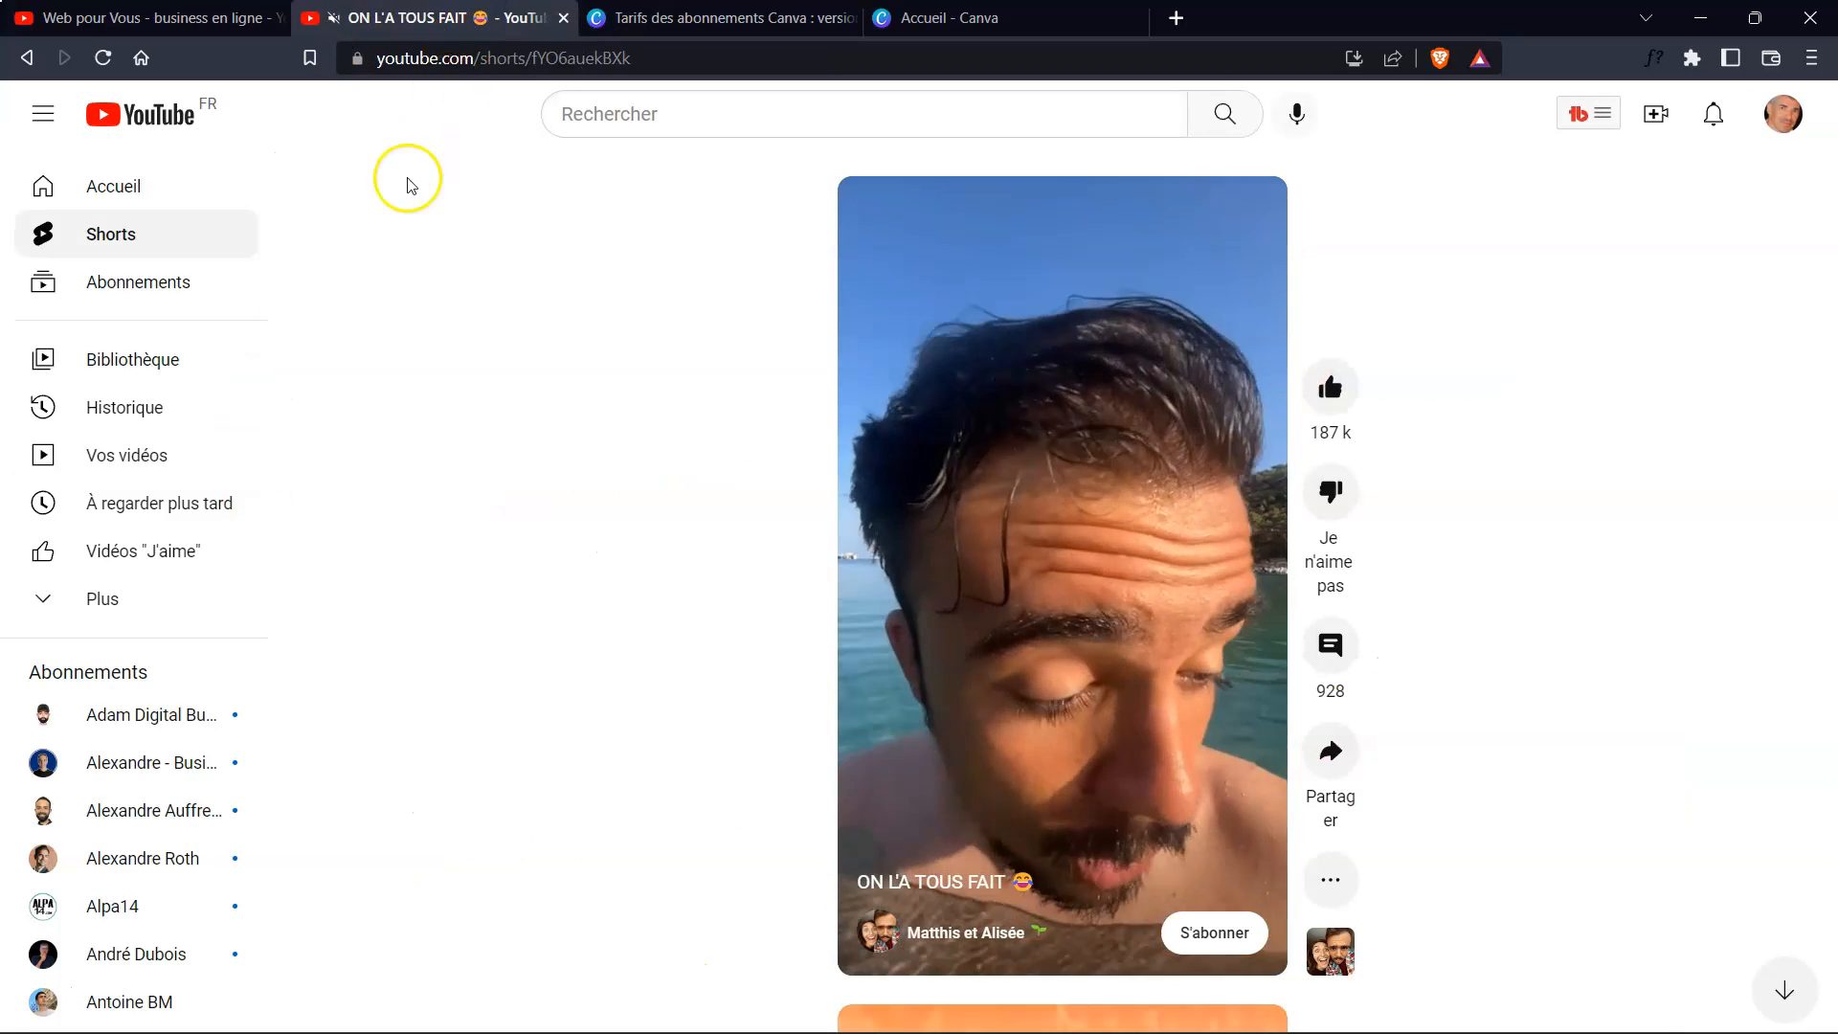
scroll(1031, 854, "down", 1)
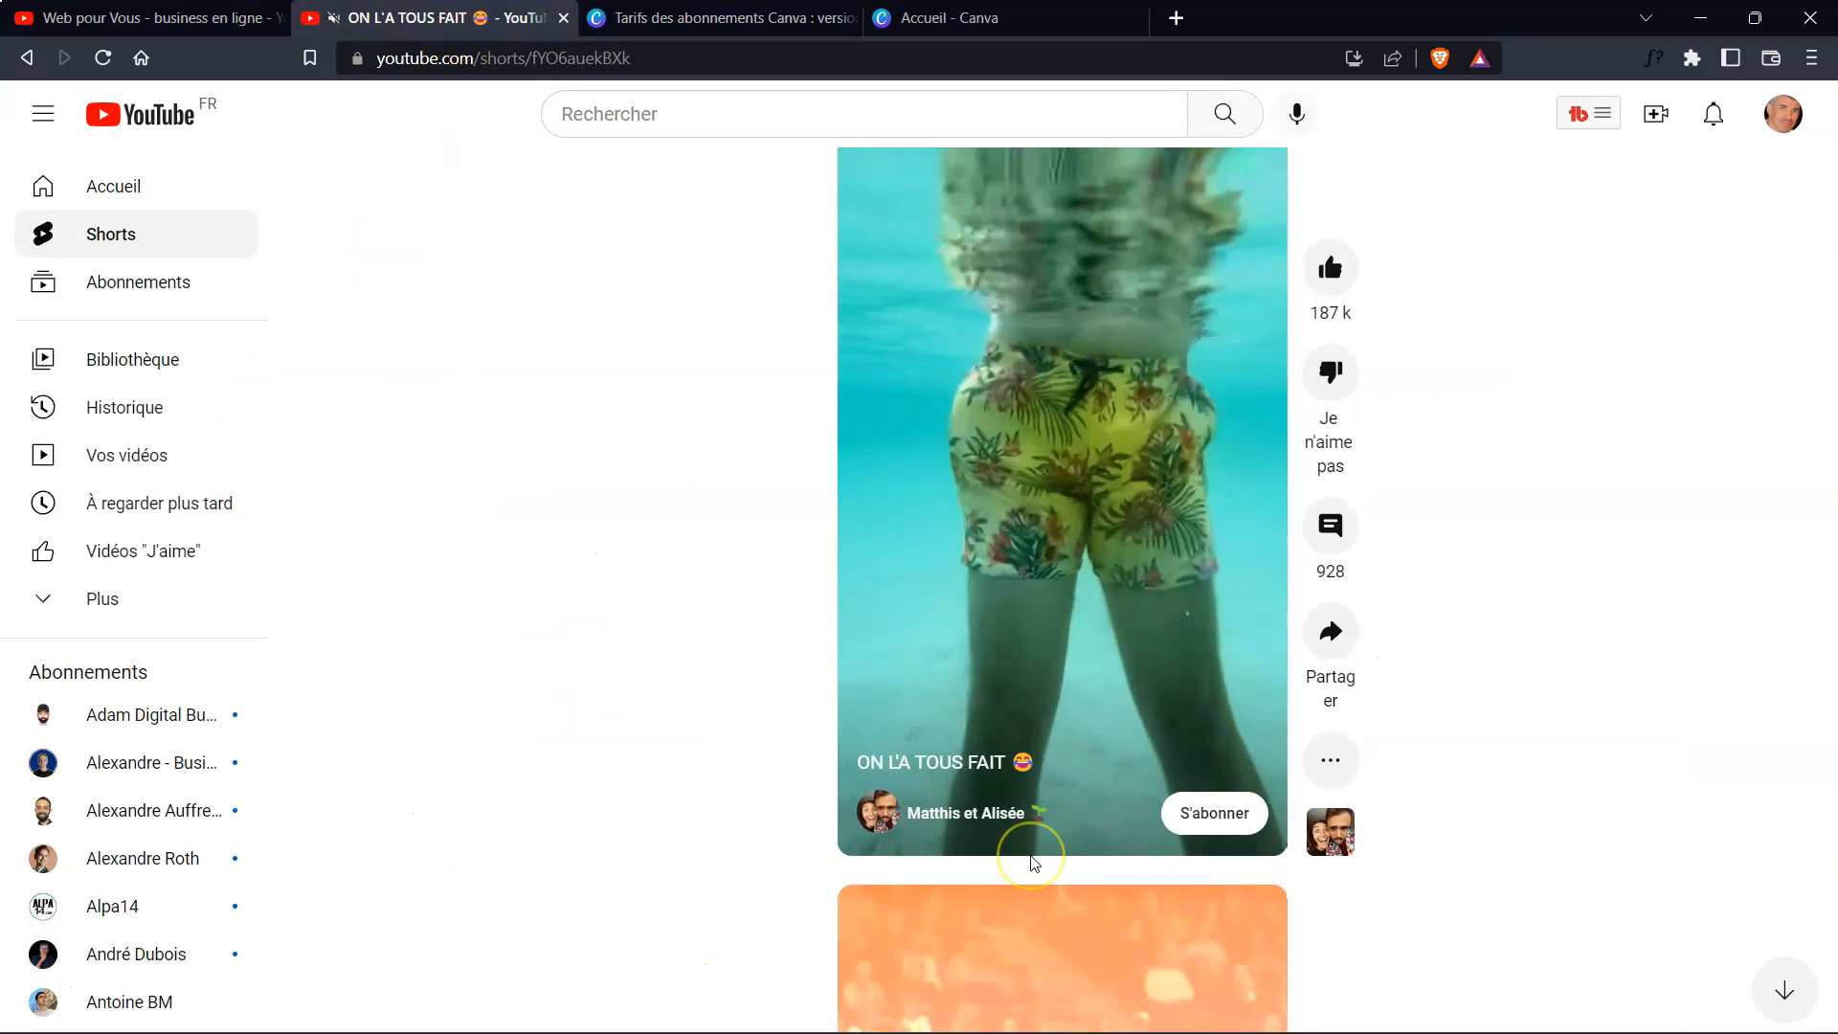
scroll(1032, 858, "down", 1)
scroll(1032, 859, "down", 1)
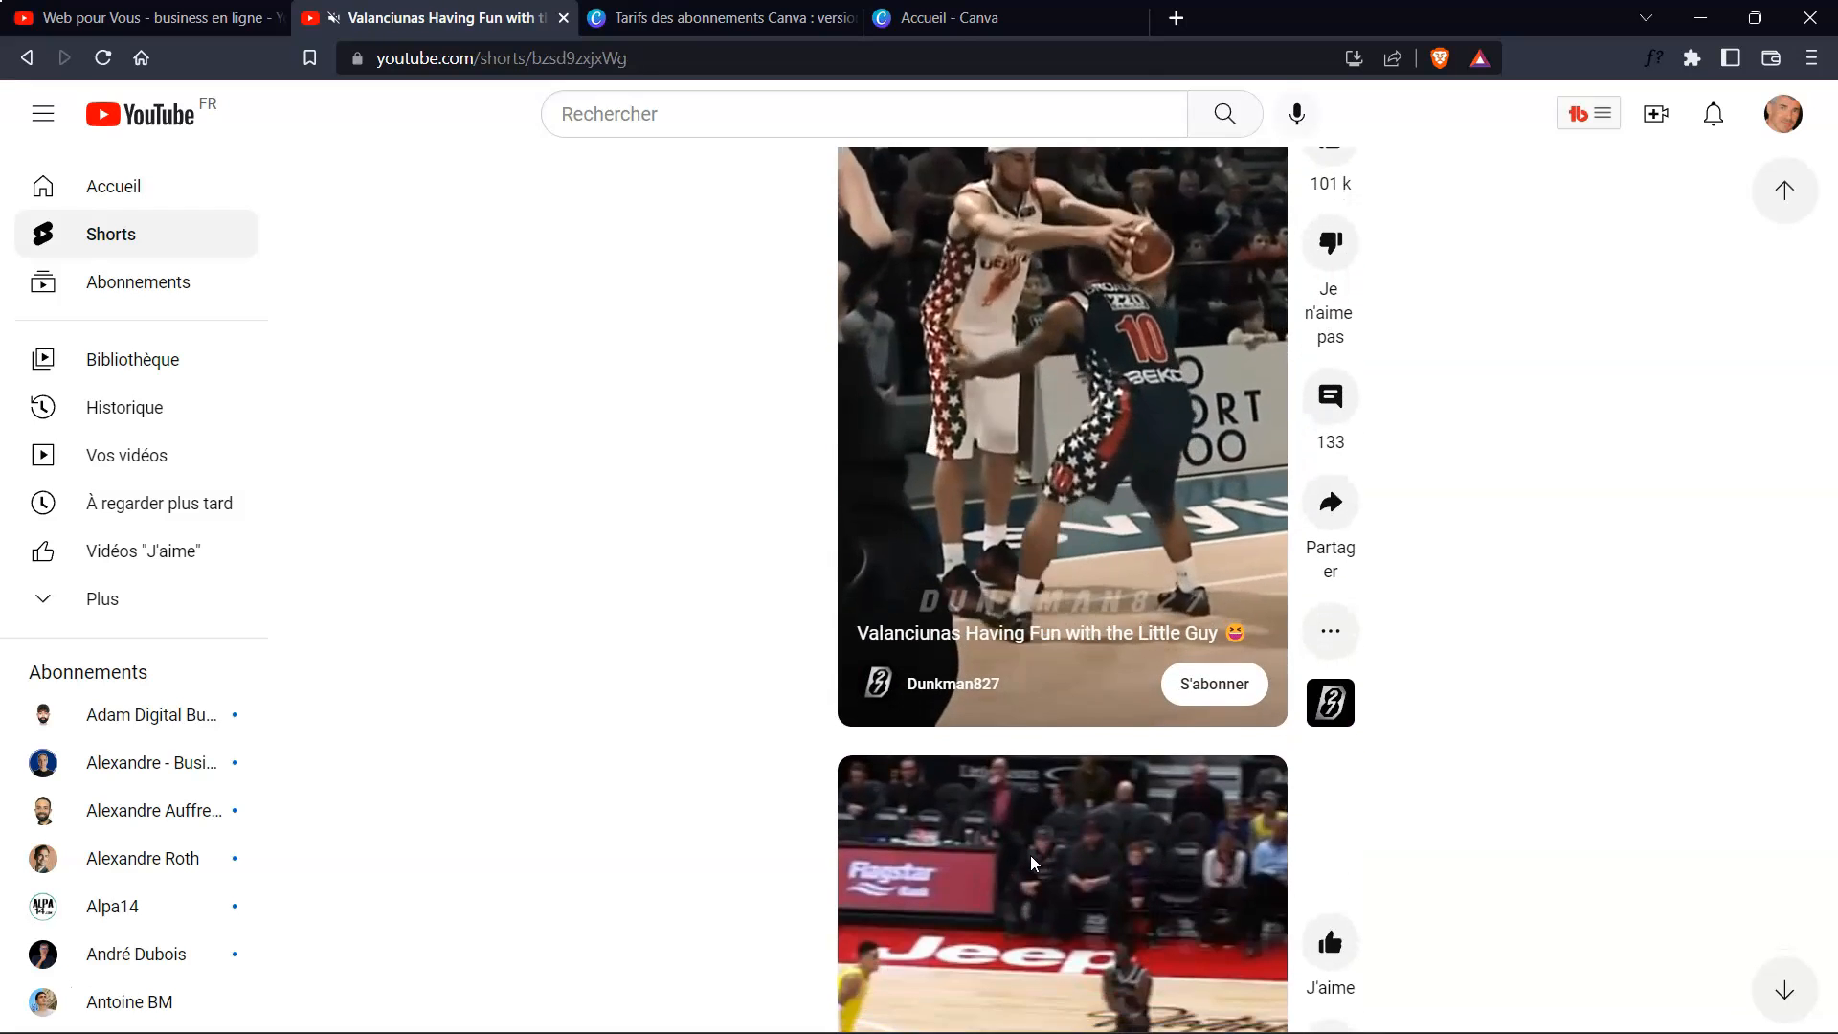
scroll(1030, 854, "down", 1)
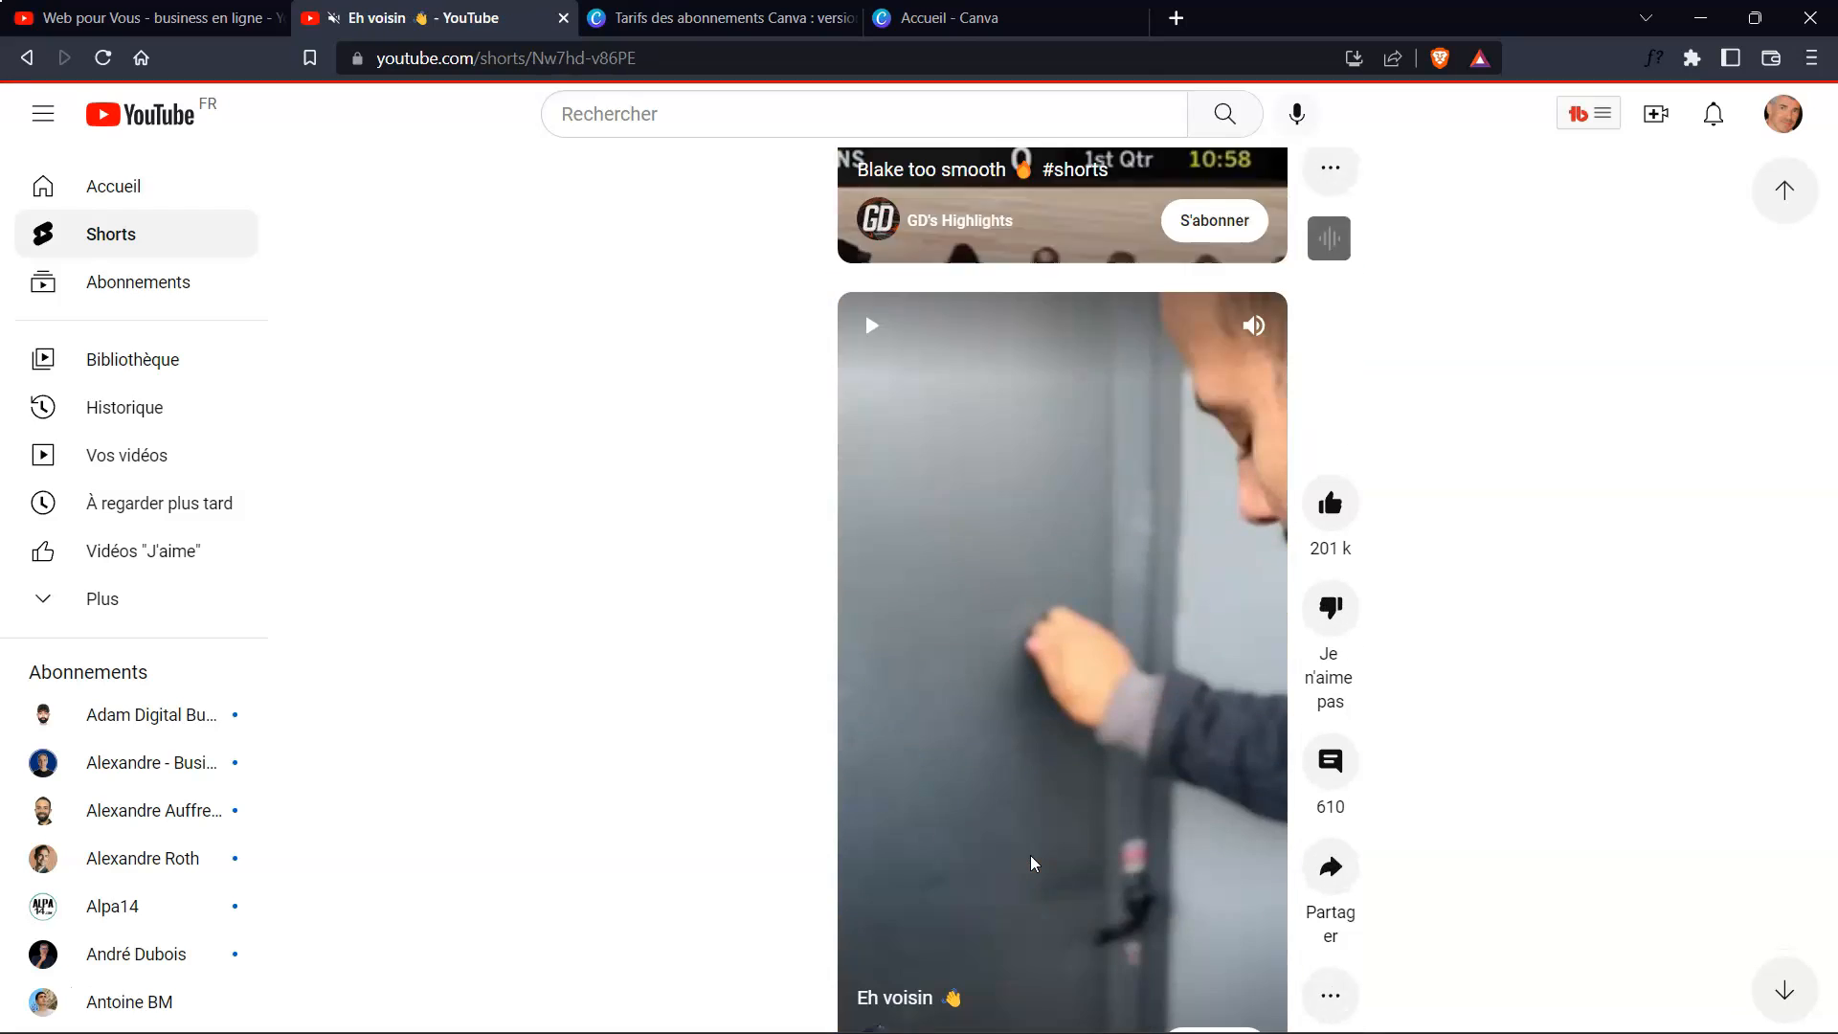
scroll(1032, 862, "down", 1)
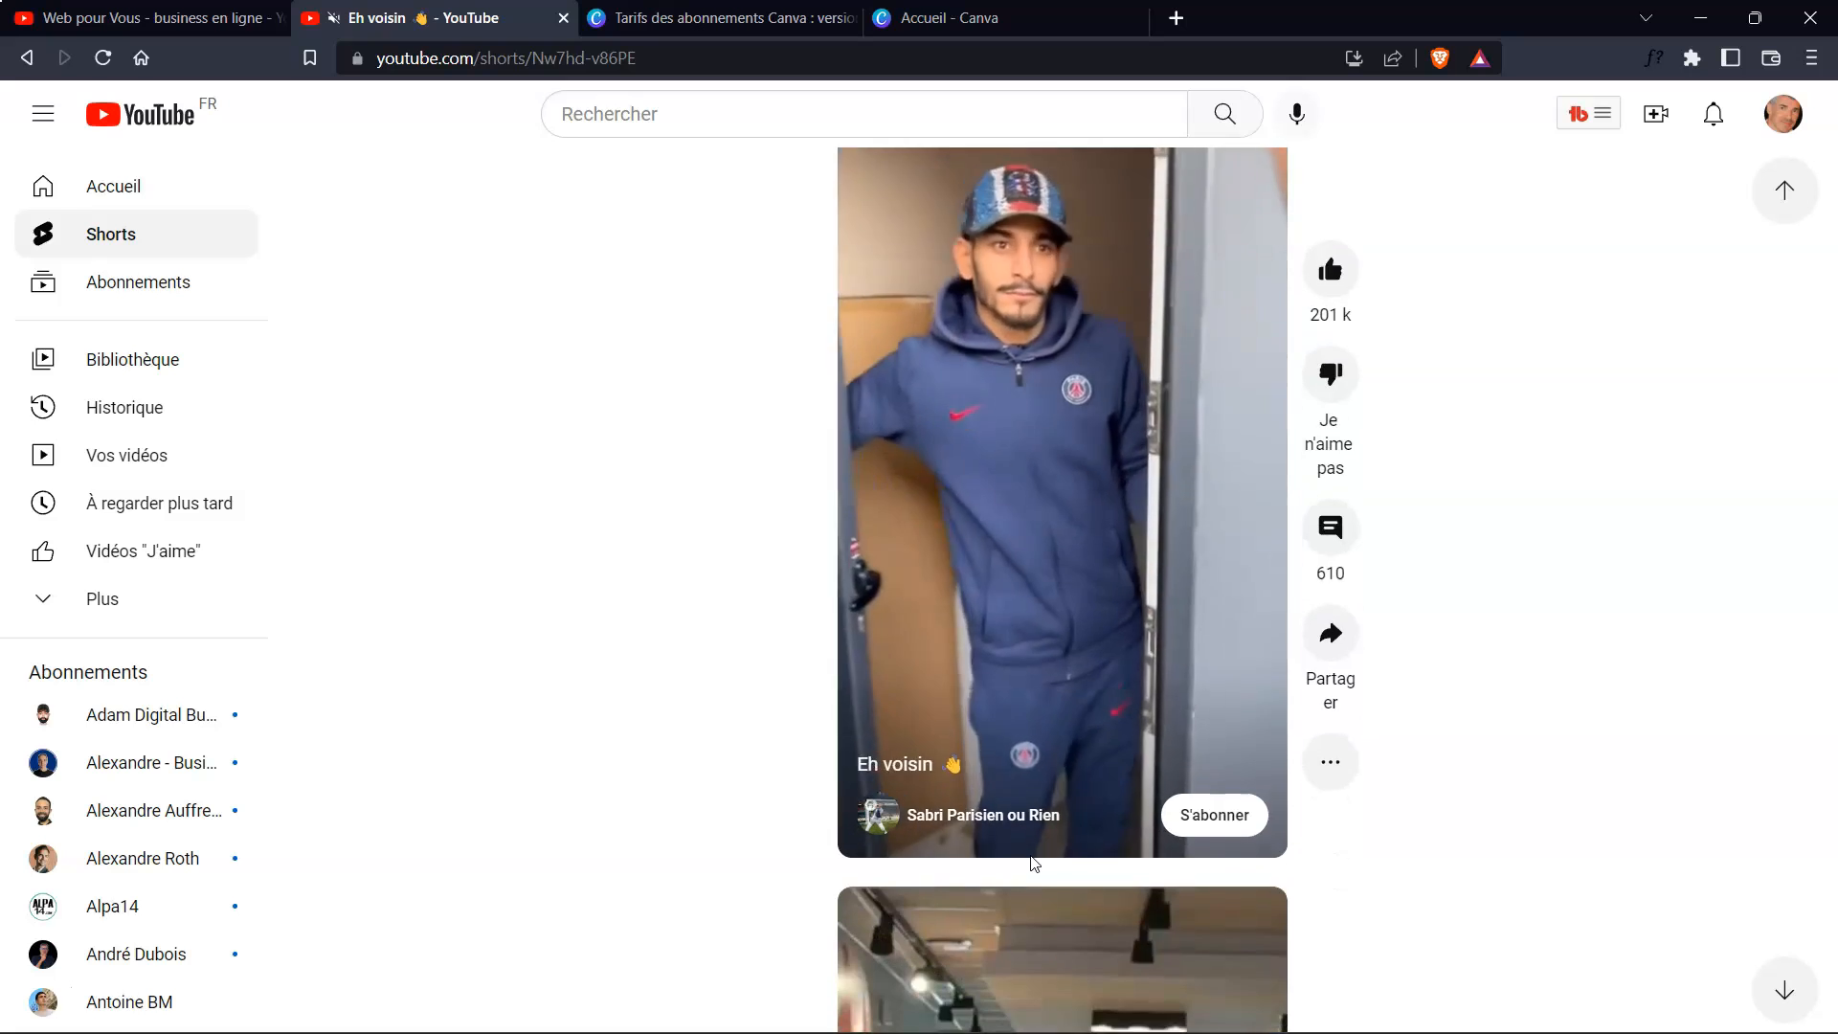
scroll(1031, 862, "down", 1)
scroll(1032, 862, "down", 1)
scroll(1033, 862, "down", 1)
scroll(1033, 861, "down", 1)
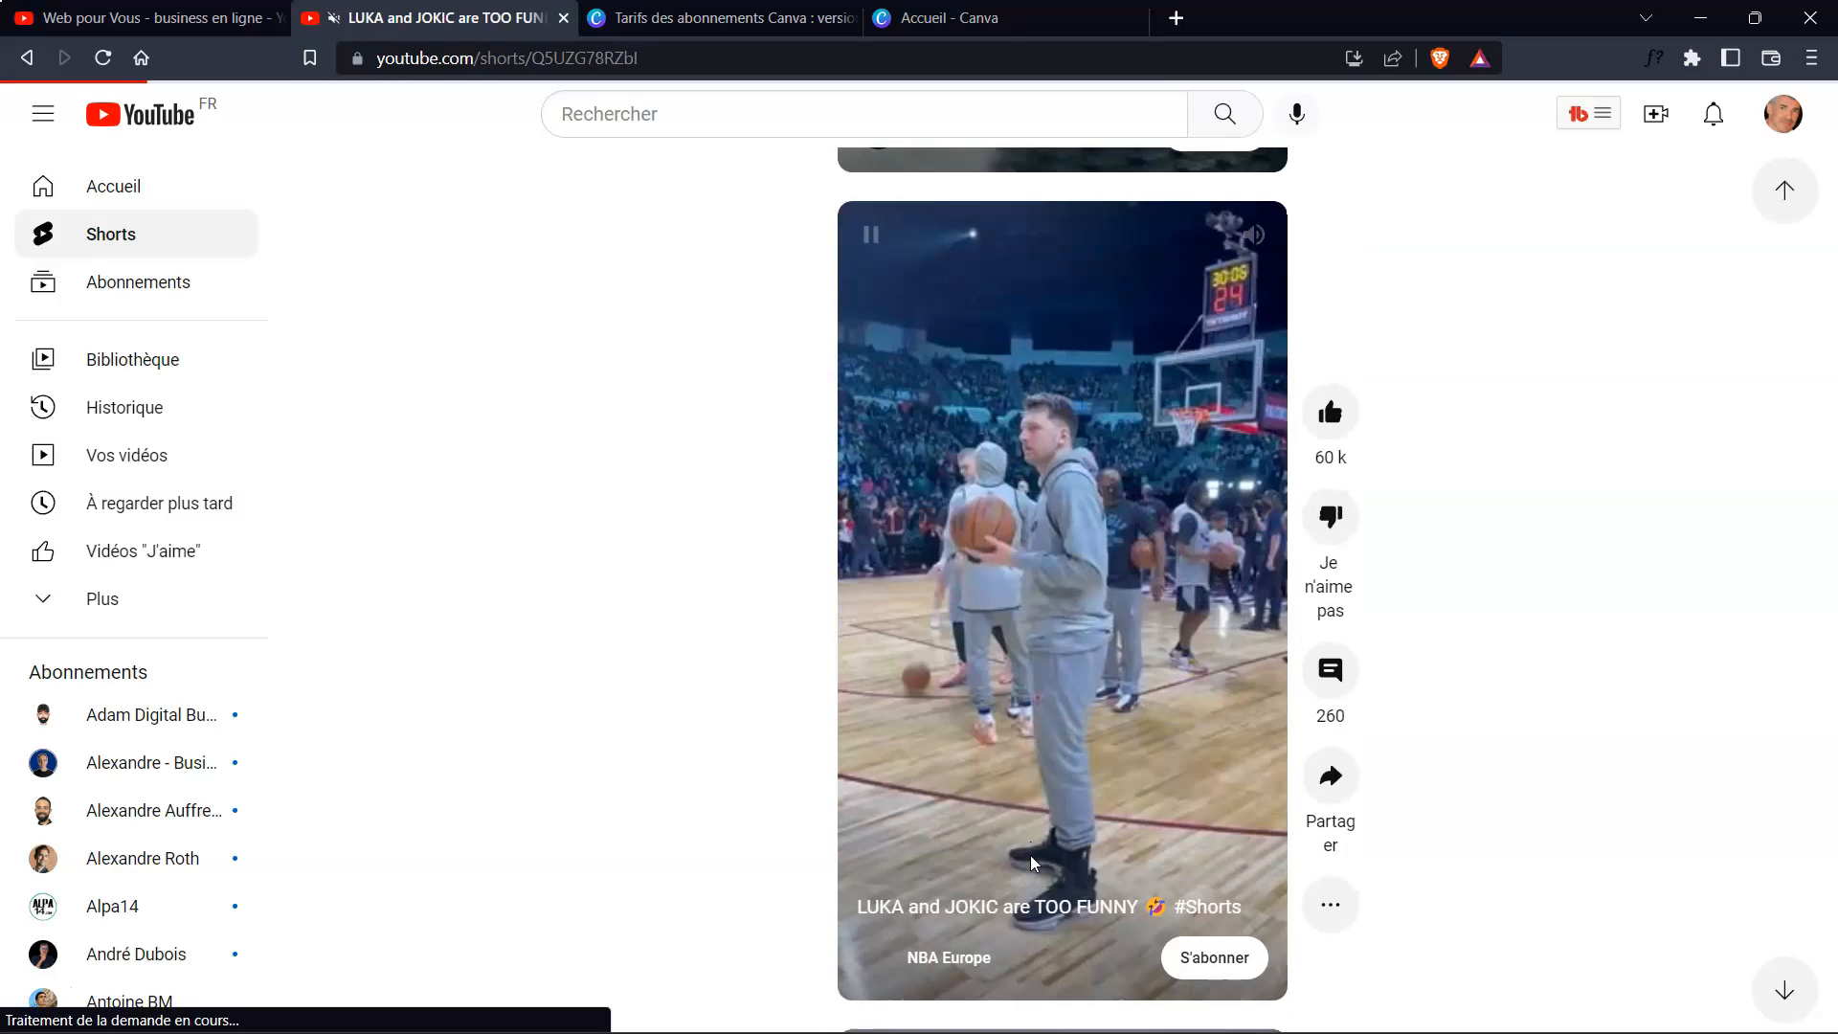
scroll(1030, 854, "down", 1)
scroll(1030, 854, "down", 1)
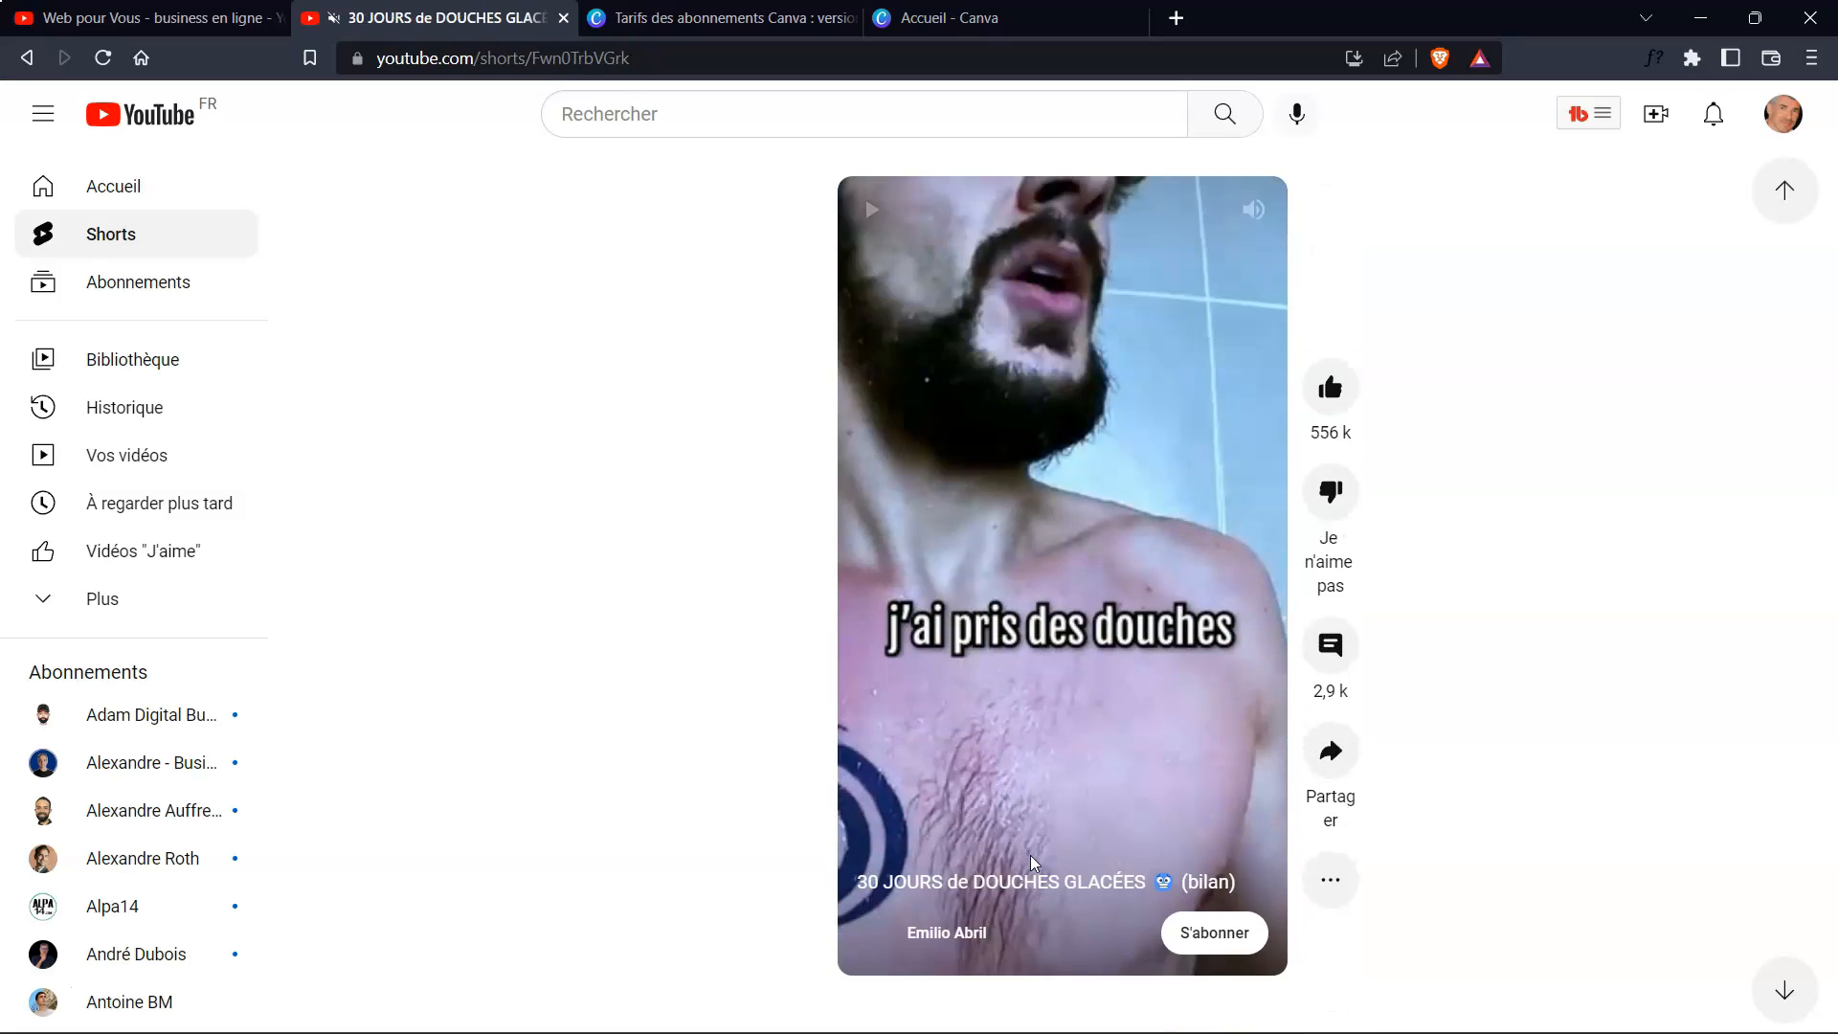
scroll(1031, 855, "down", 1)
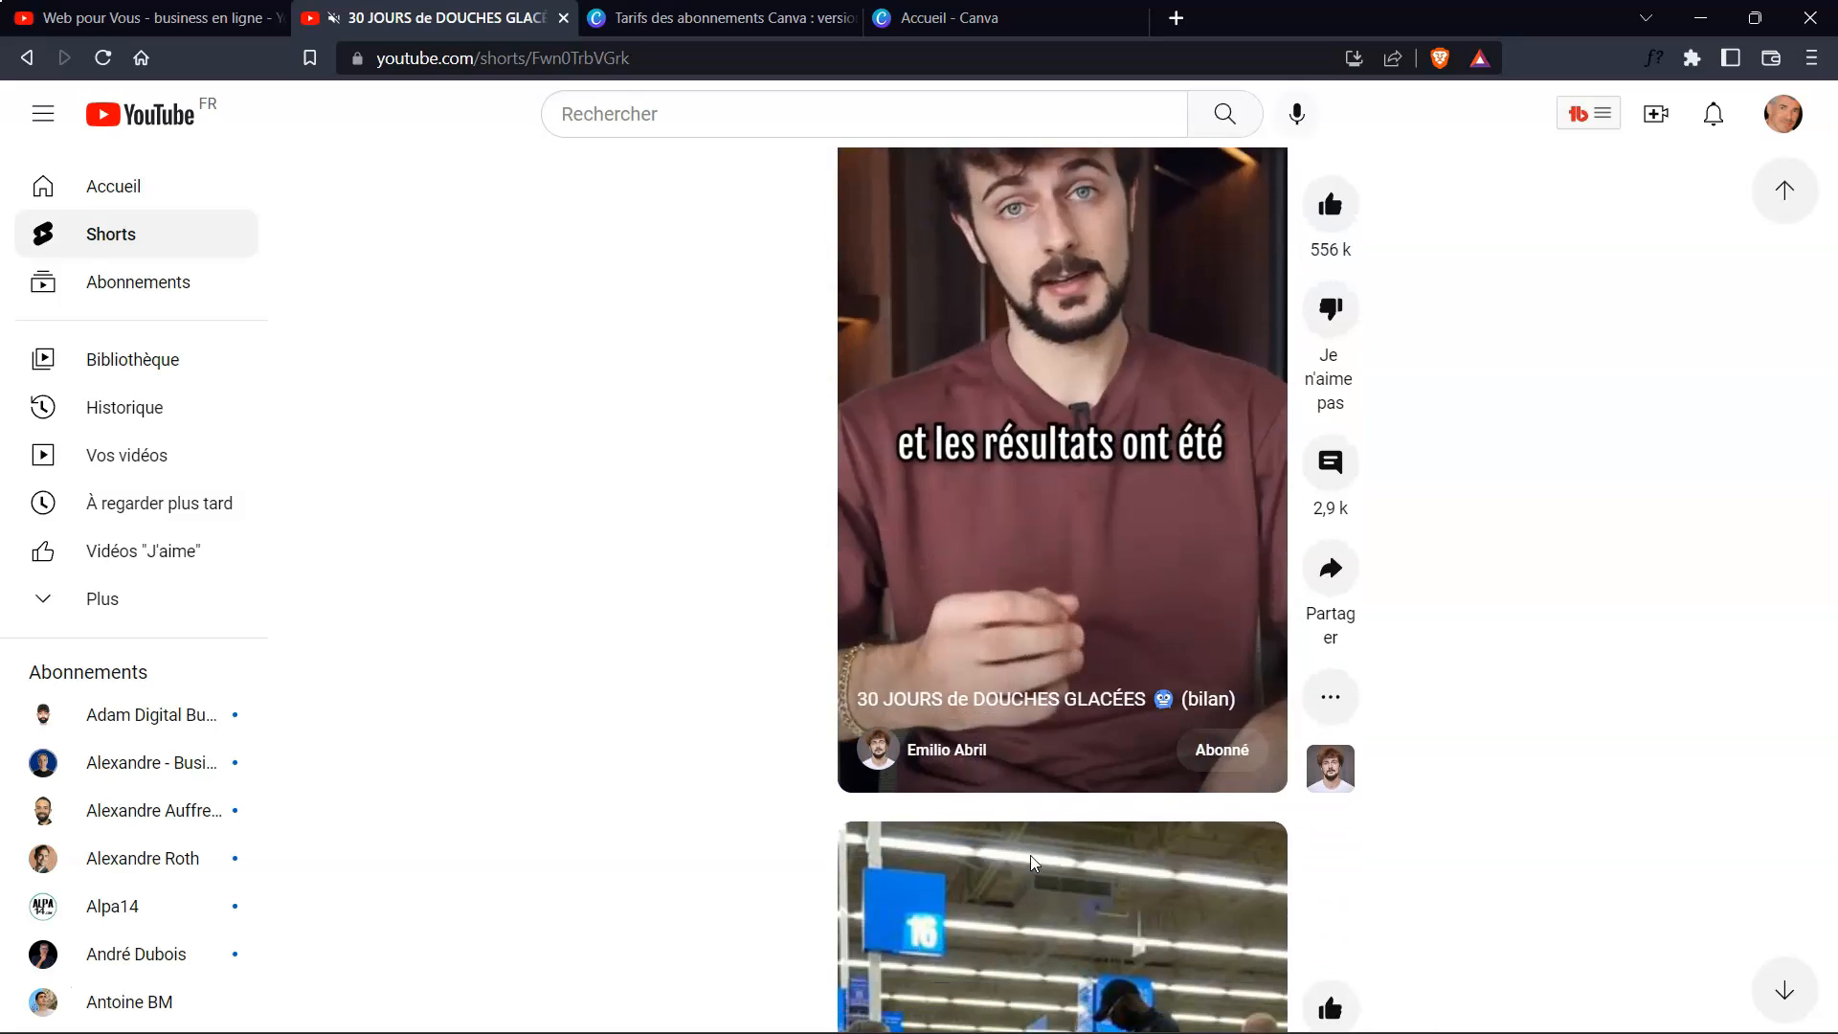
scroll(1031, 854, "down", 1)
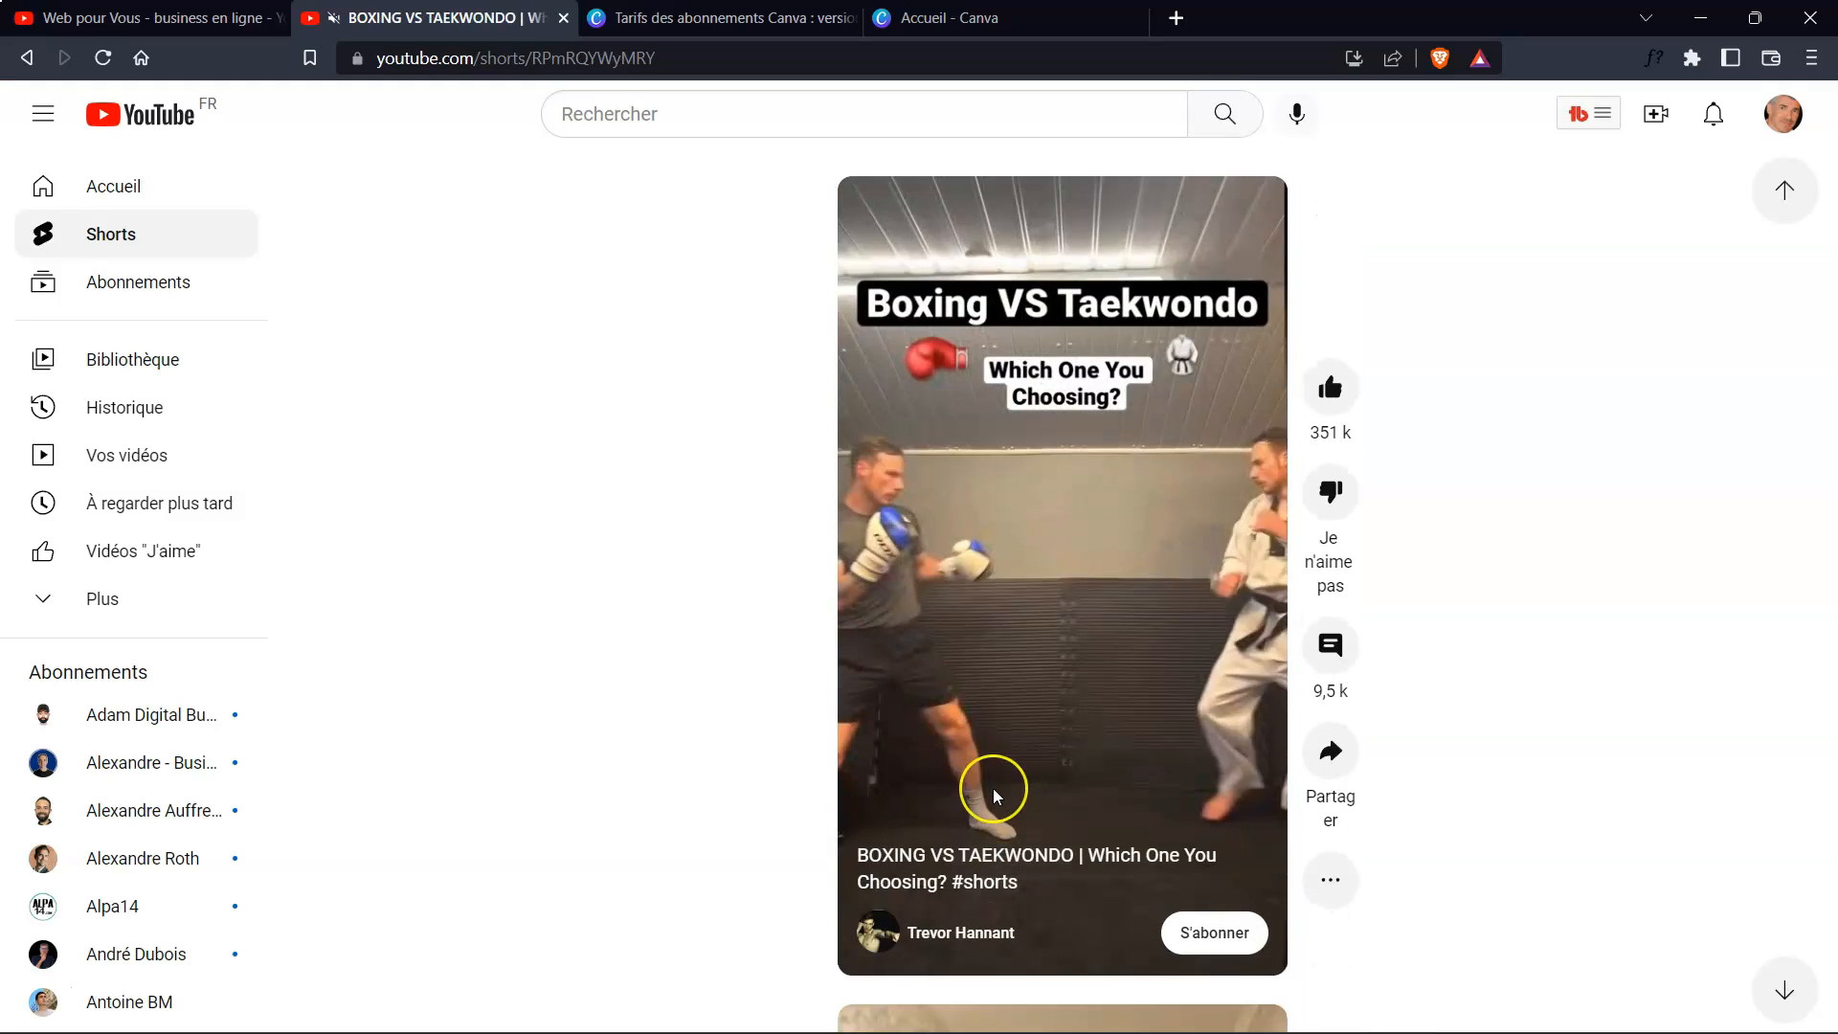
scroll(992, 789, "down", 1)
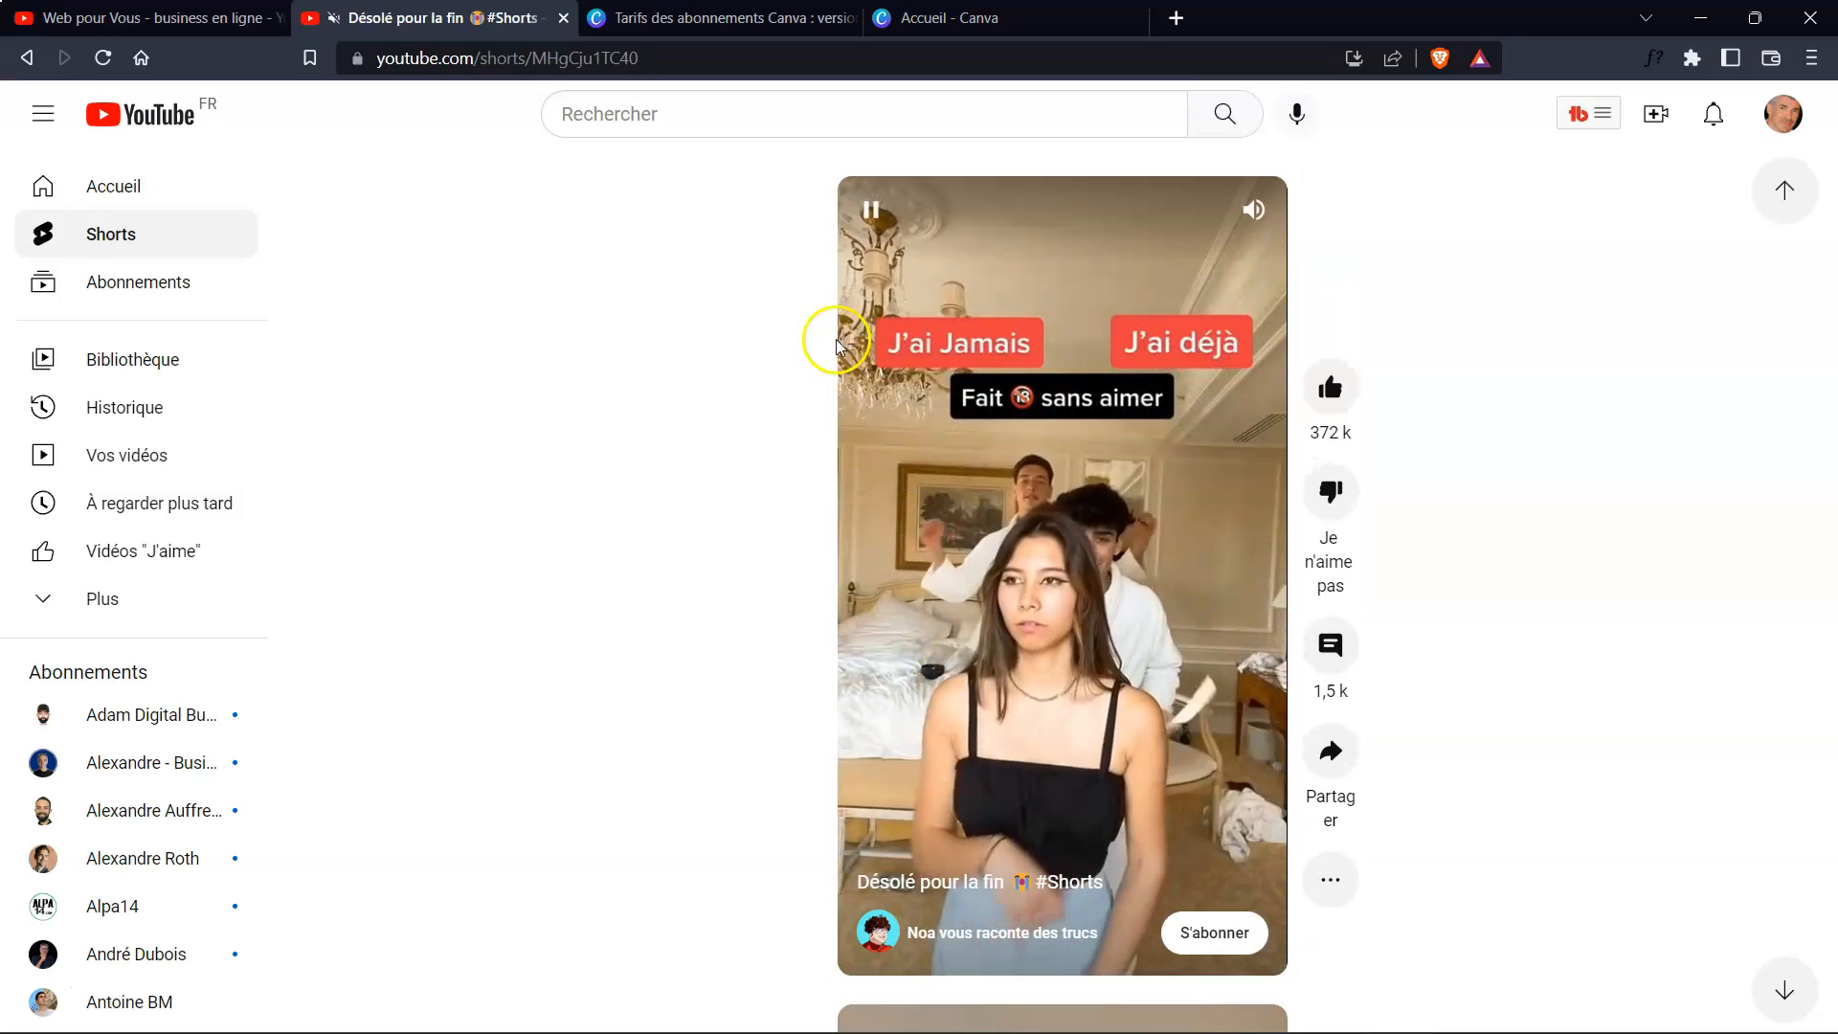
- Switch to Canva and review the pricing page comparing the free, Pro and team plans
left_click(948, 17)
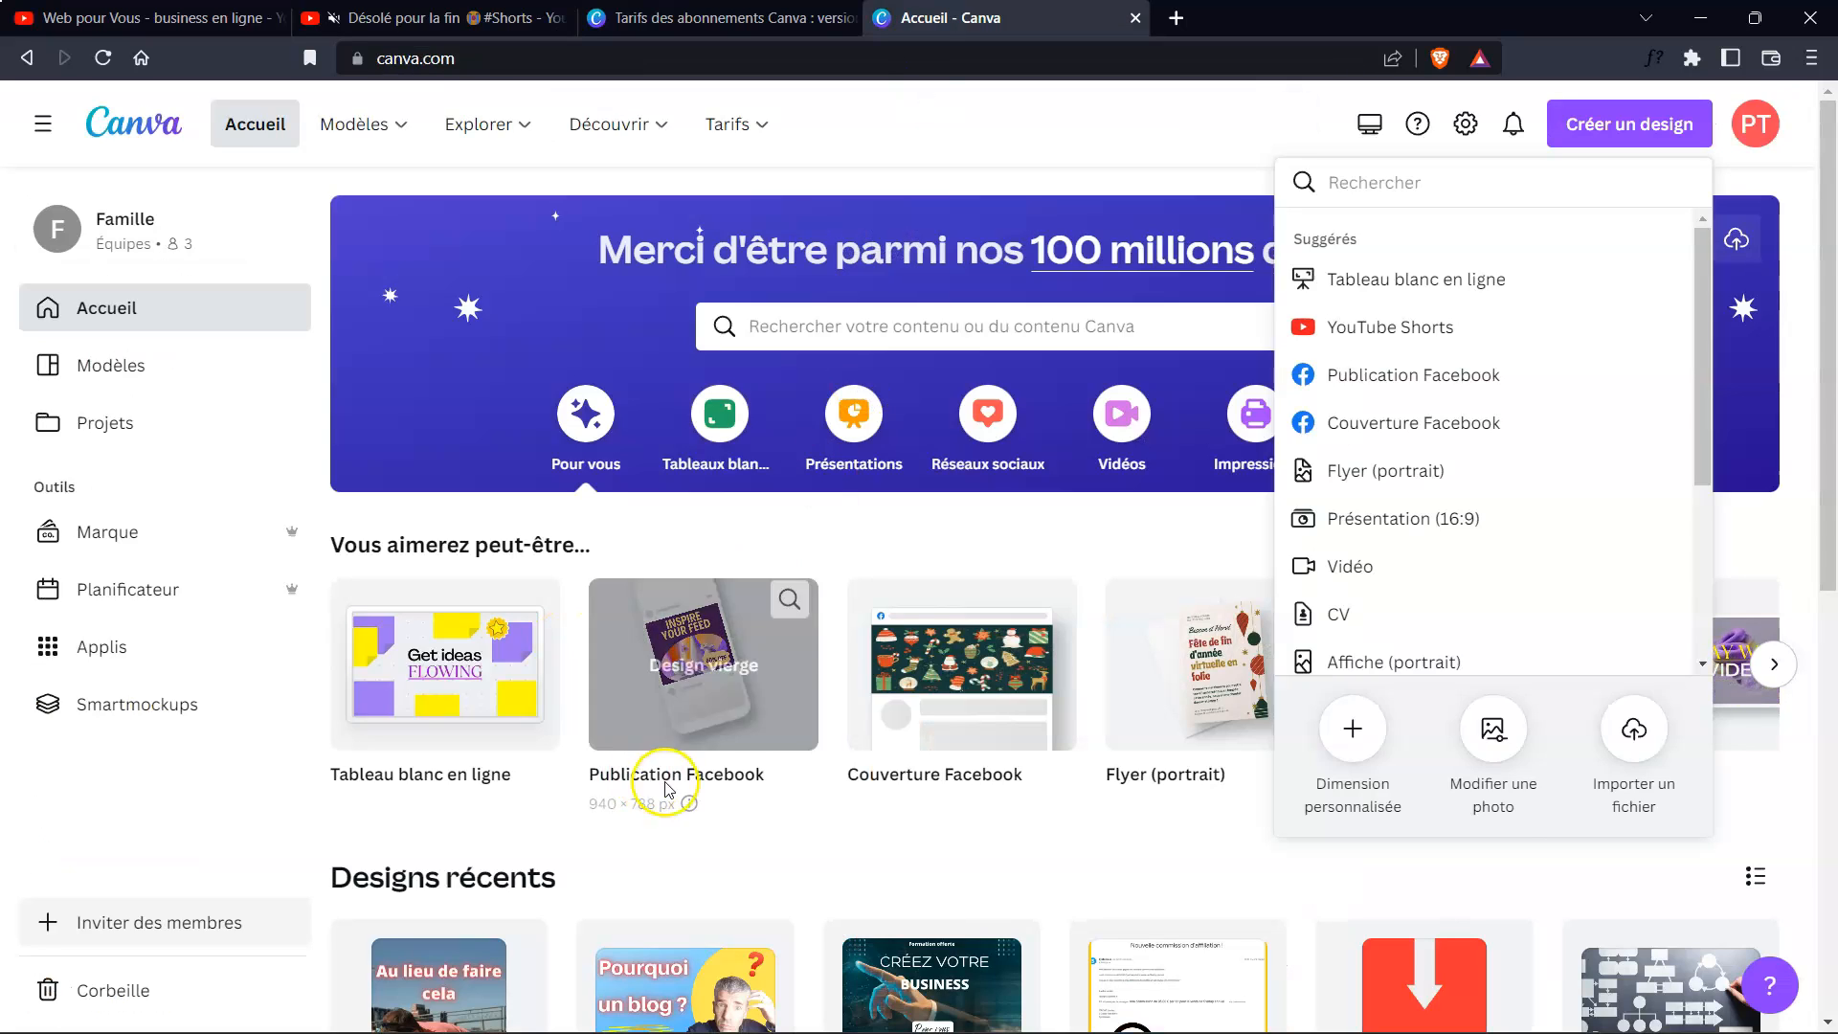
left_click(606, 869)
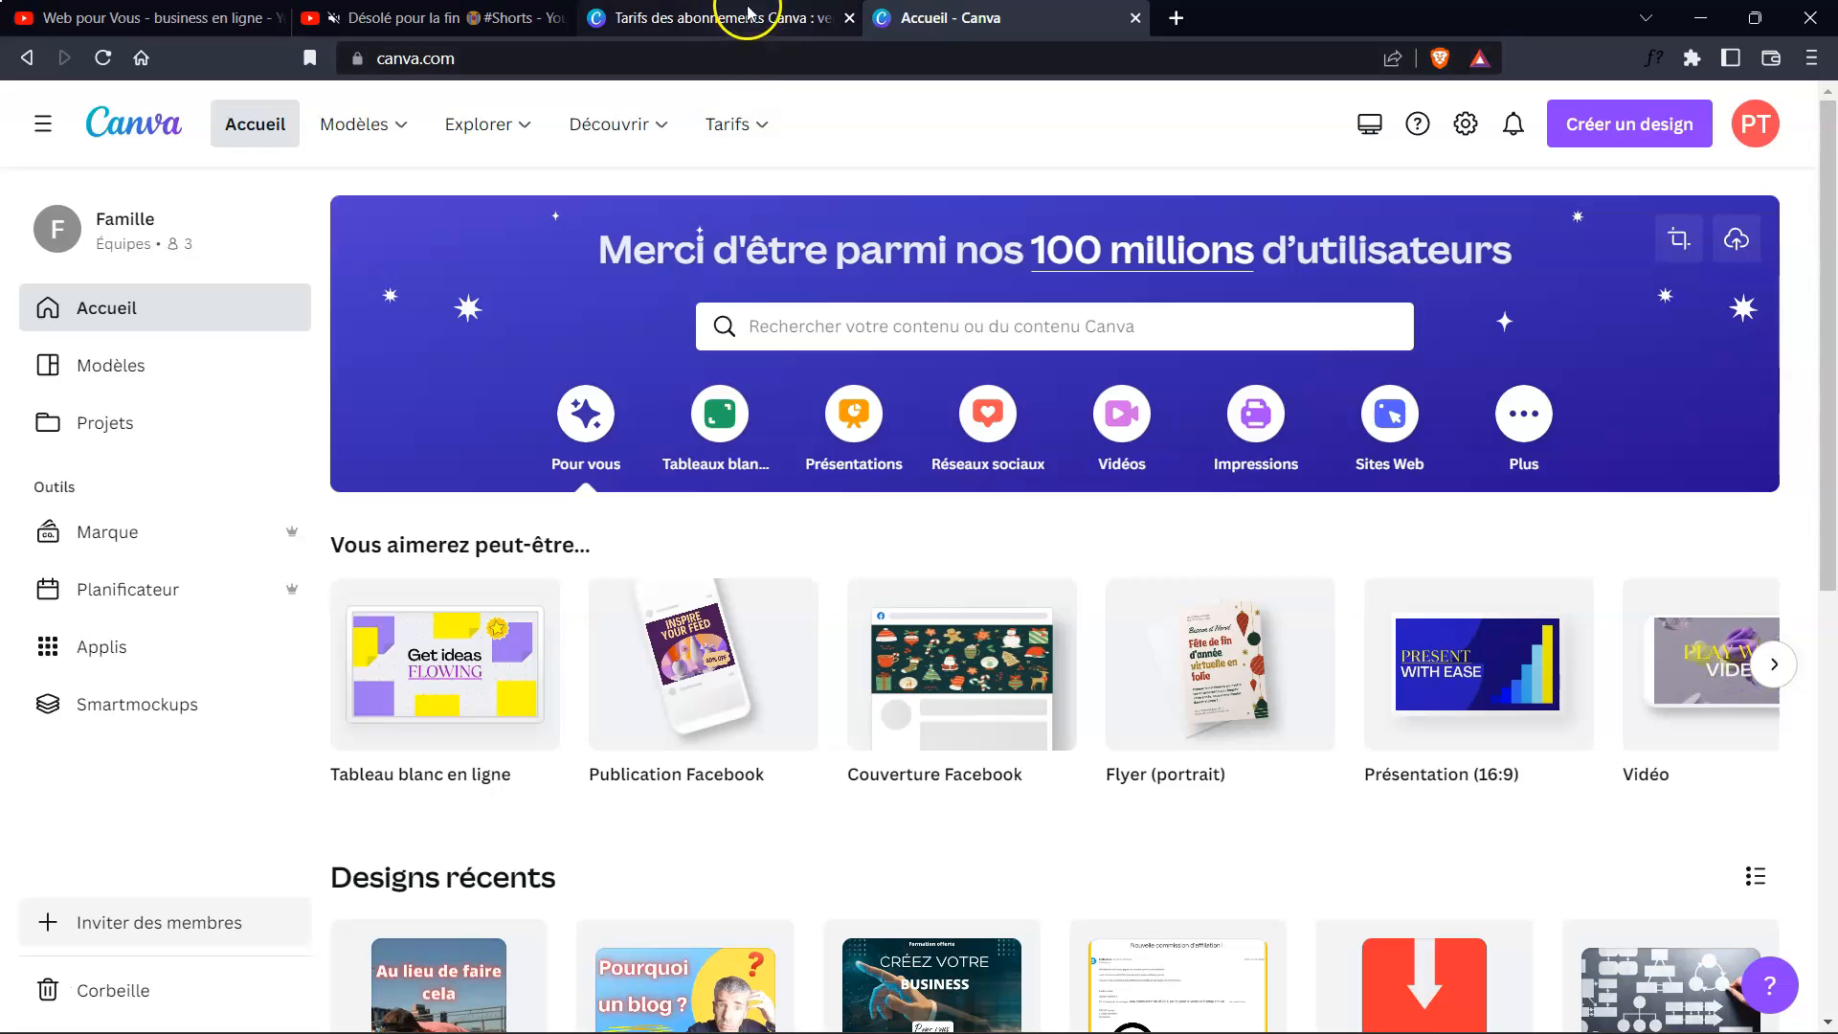
left_click(709, 18)
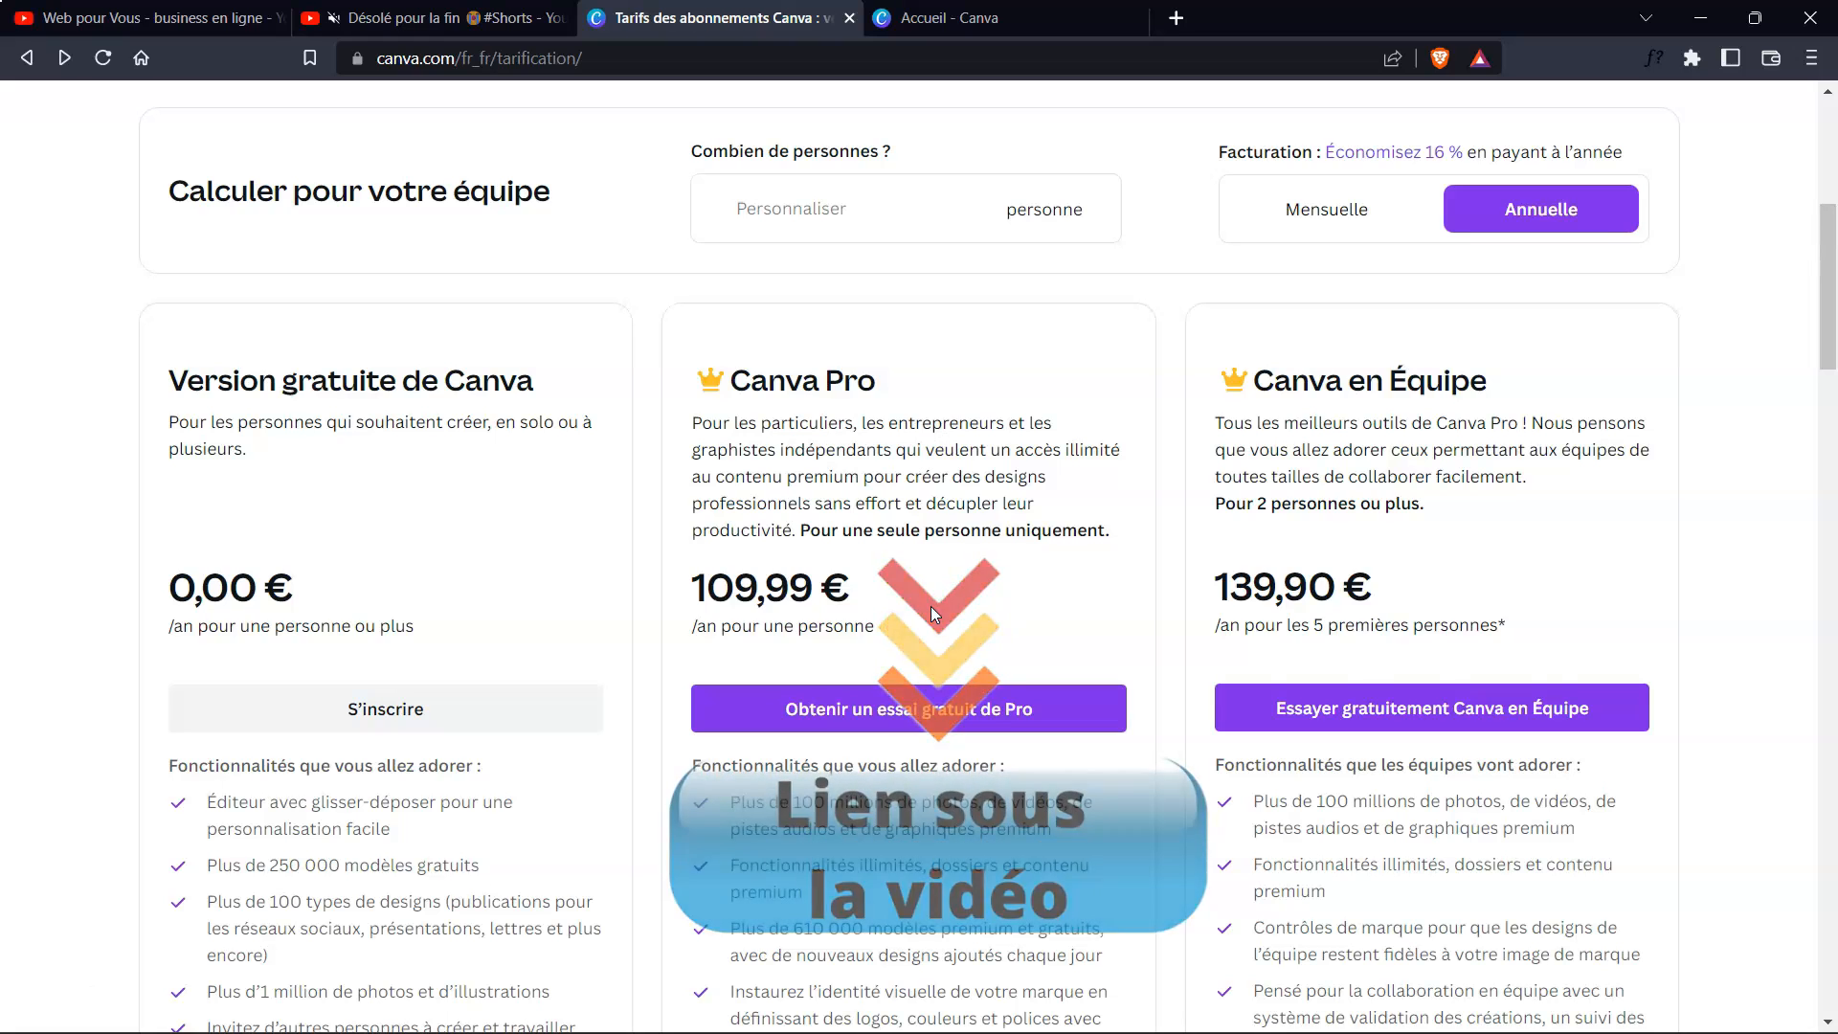
- Return to the Canva home page and create a new YouTube Shorts design
left_click(948, 18)
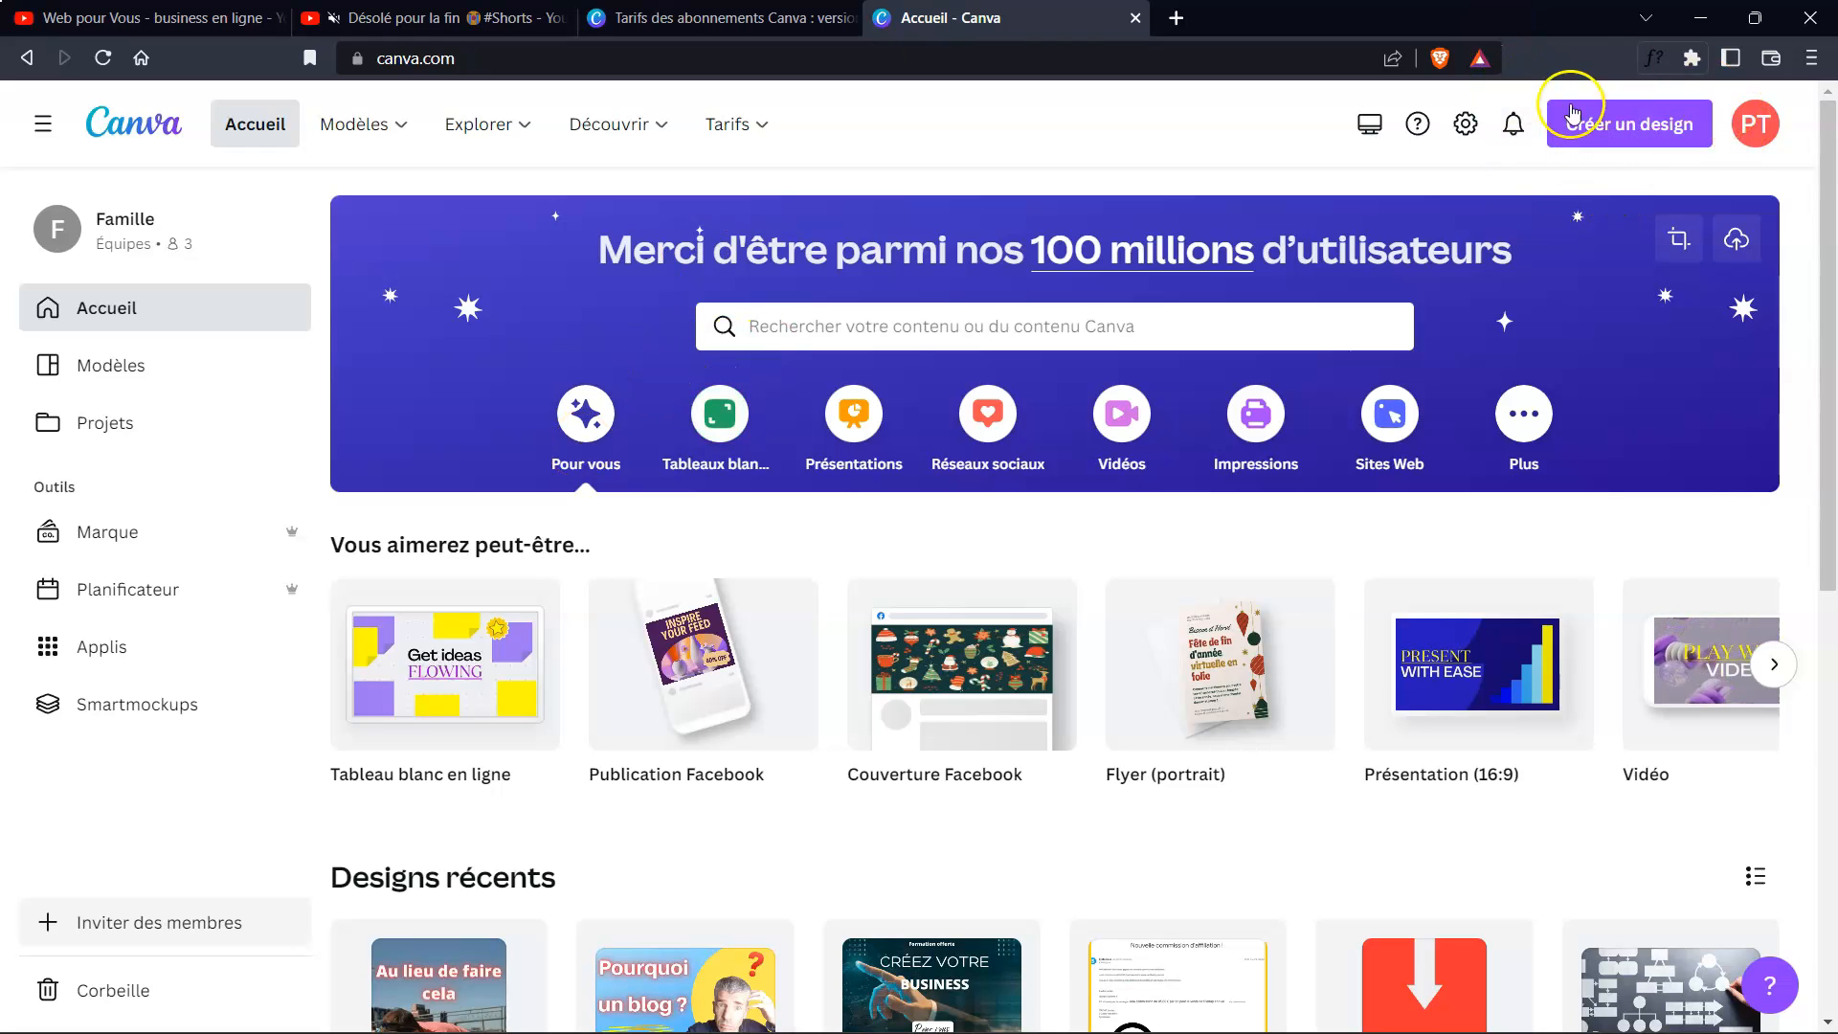
left_click(1587, 126)
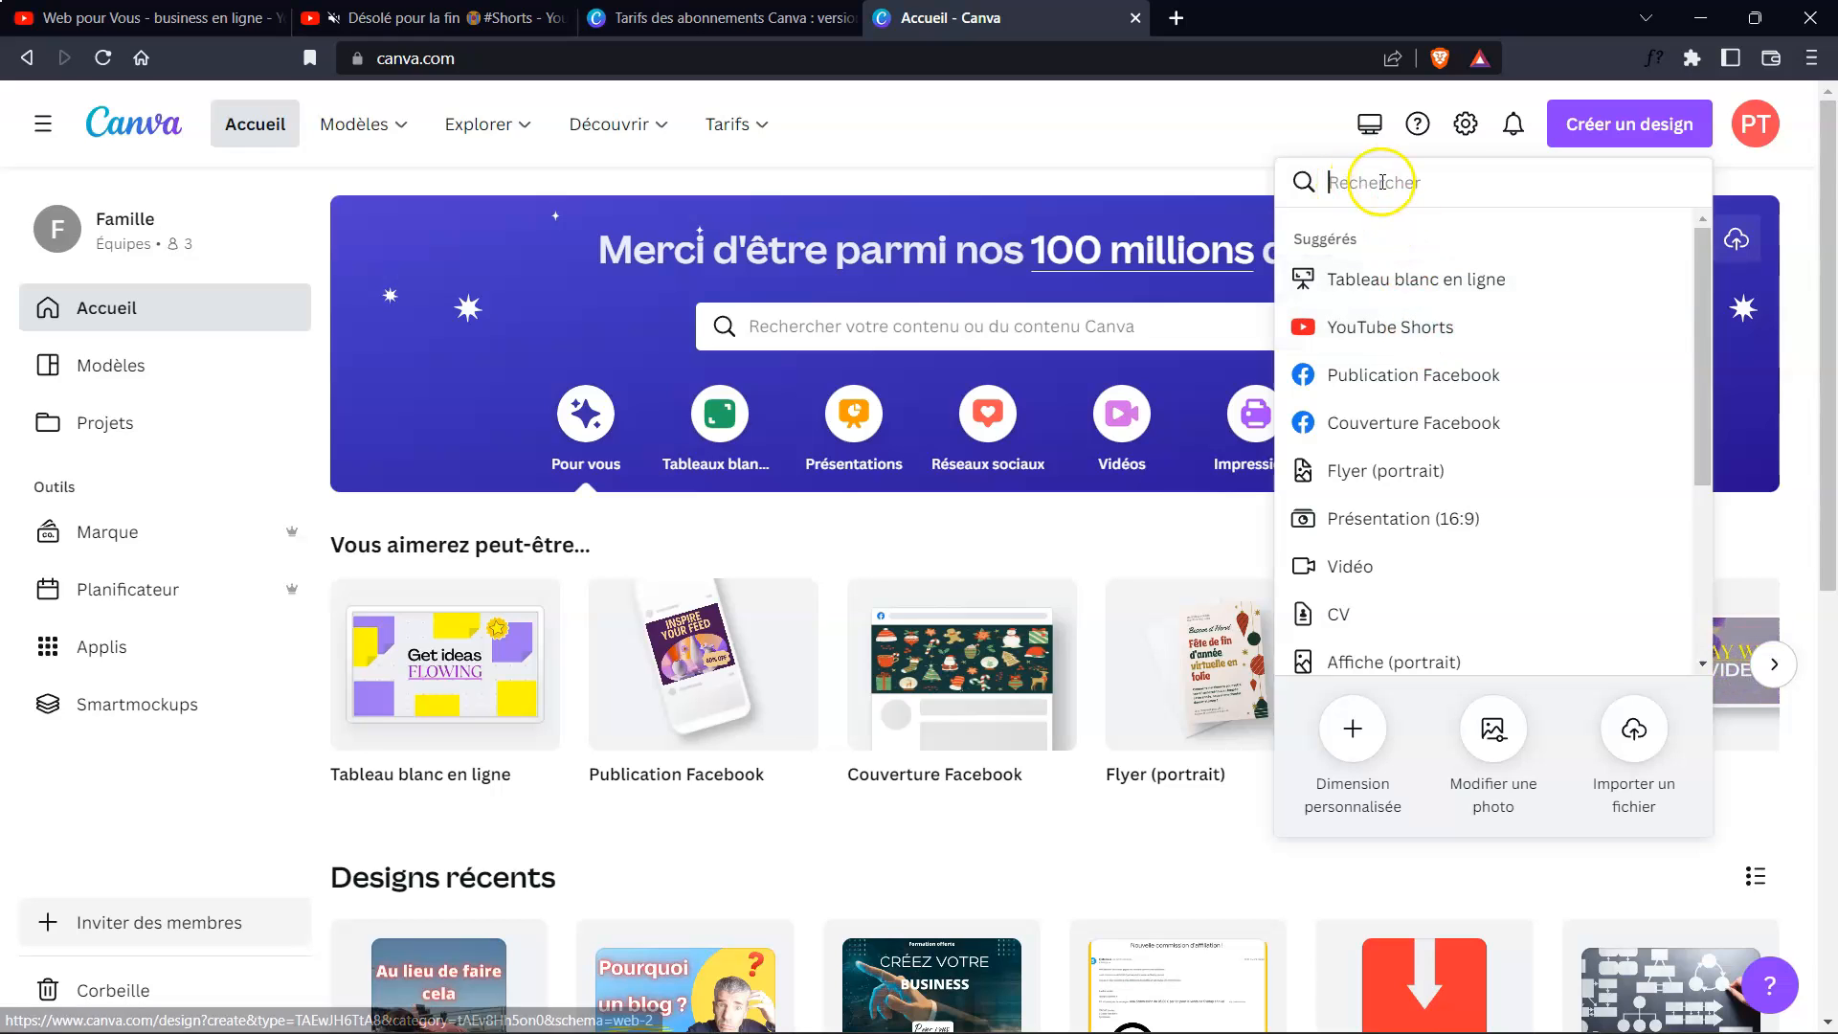
left_click(1381, 341)
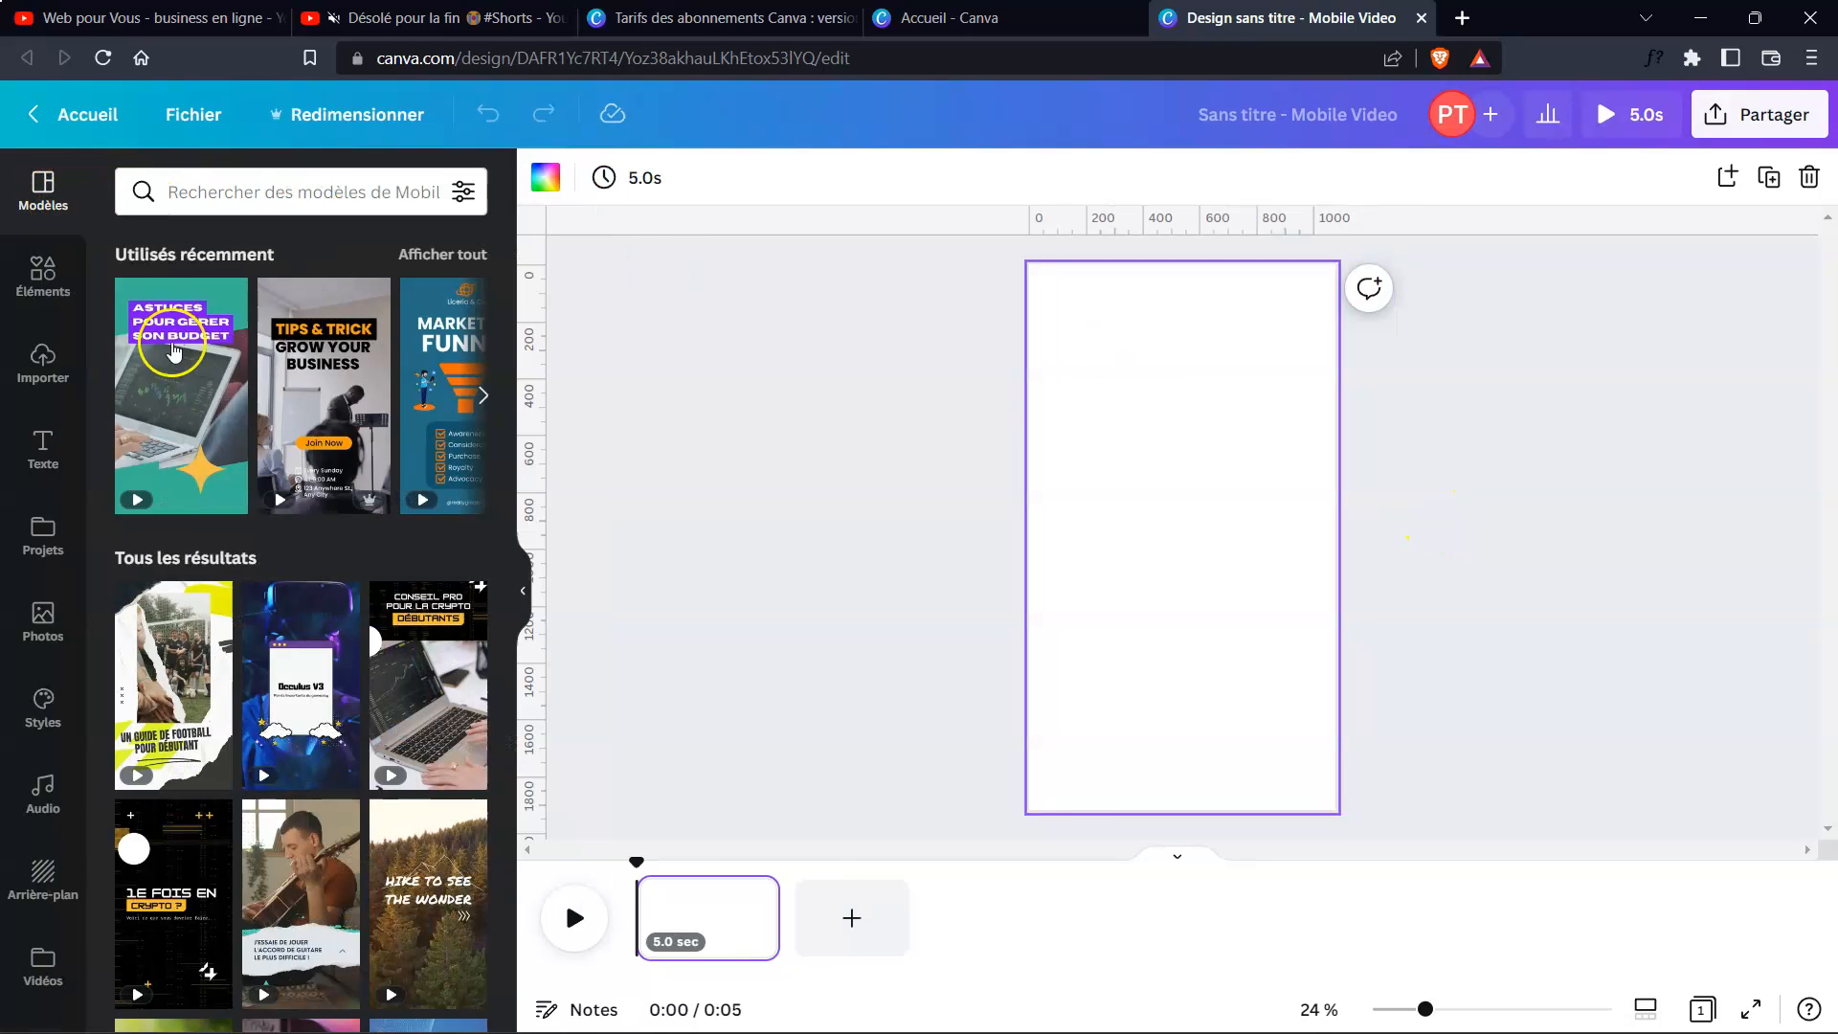
- Look through the available mobile video templates to examine their styles and which ones are Pro
scroll(365, 616, "down", 6)
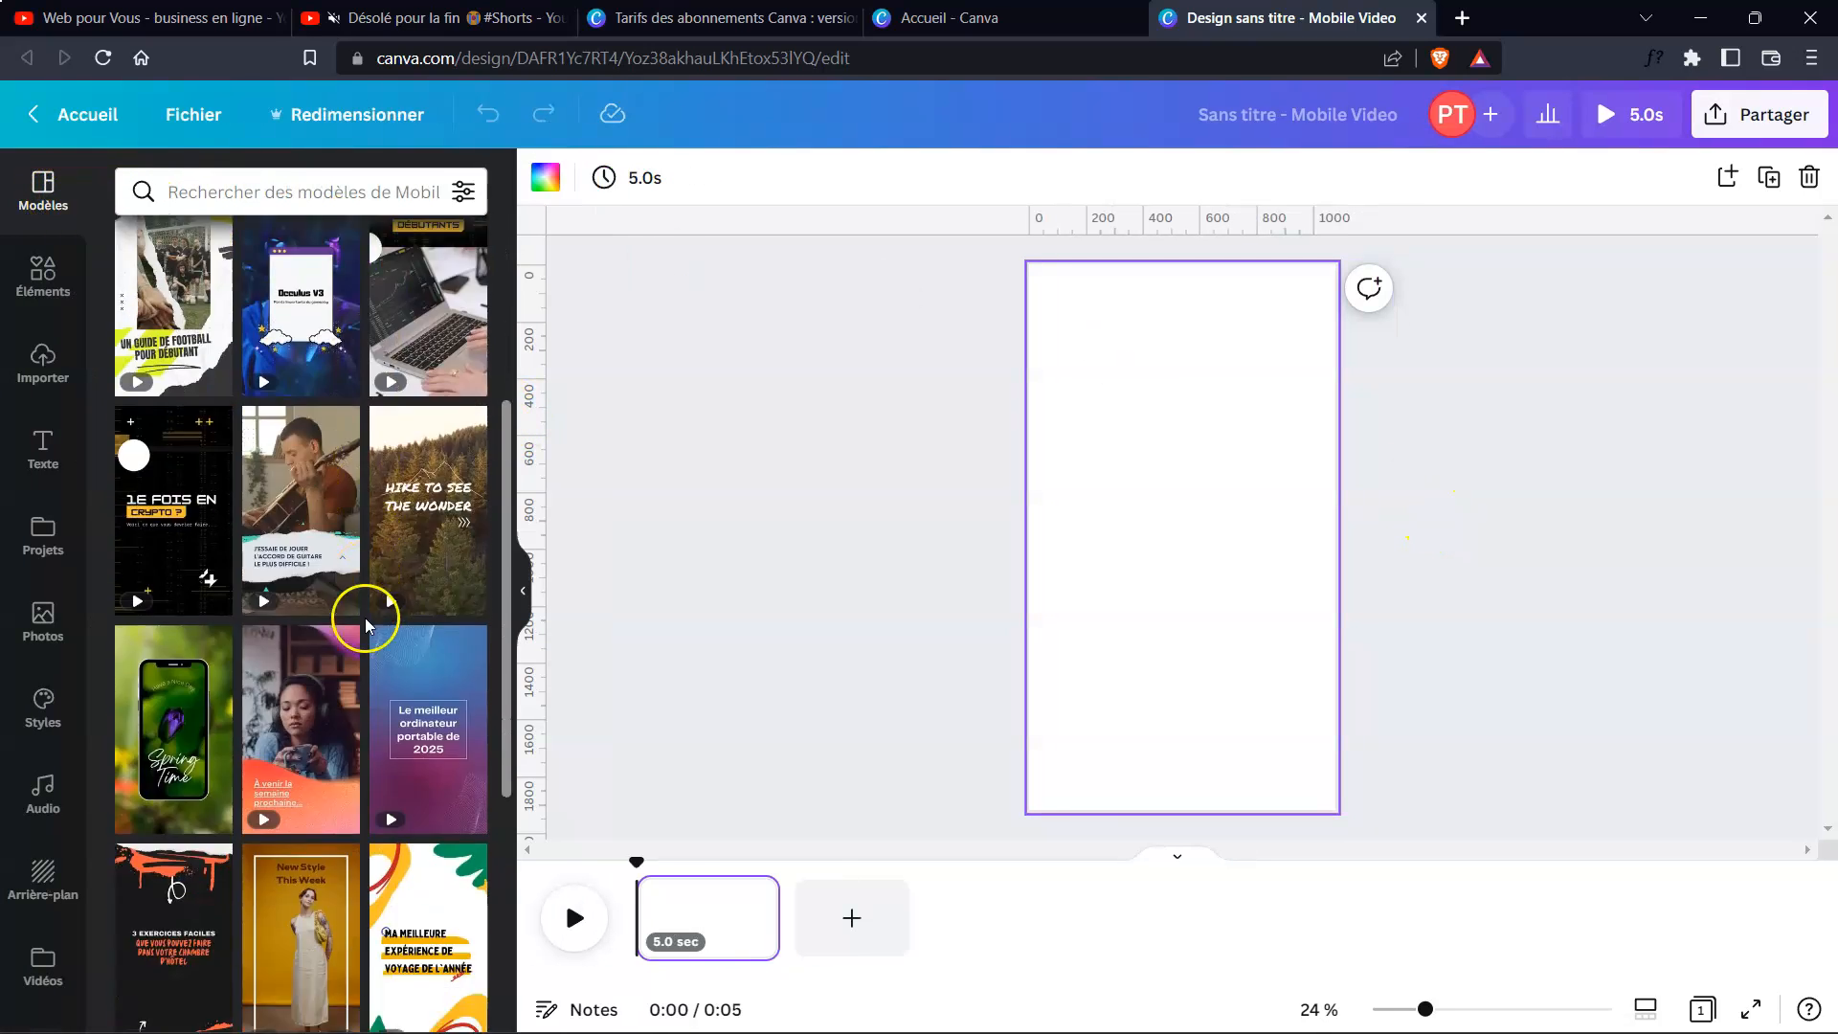
scroll(365, 616, "down", 7)
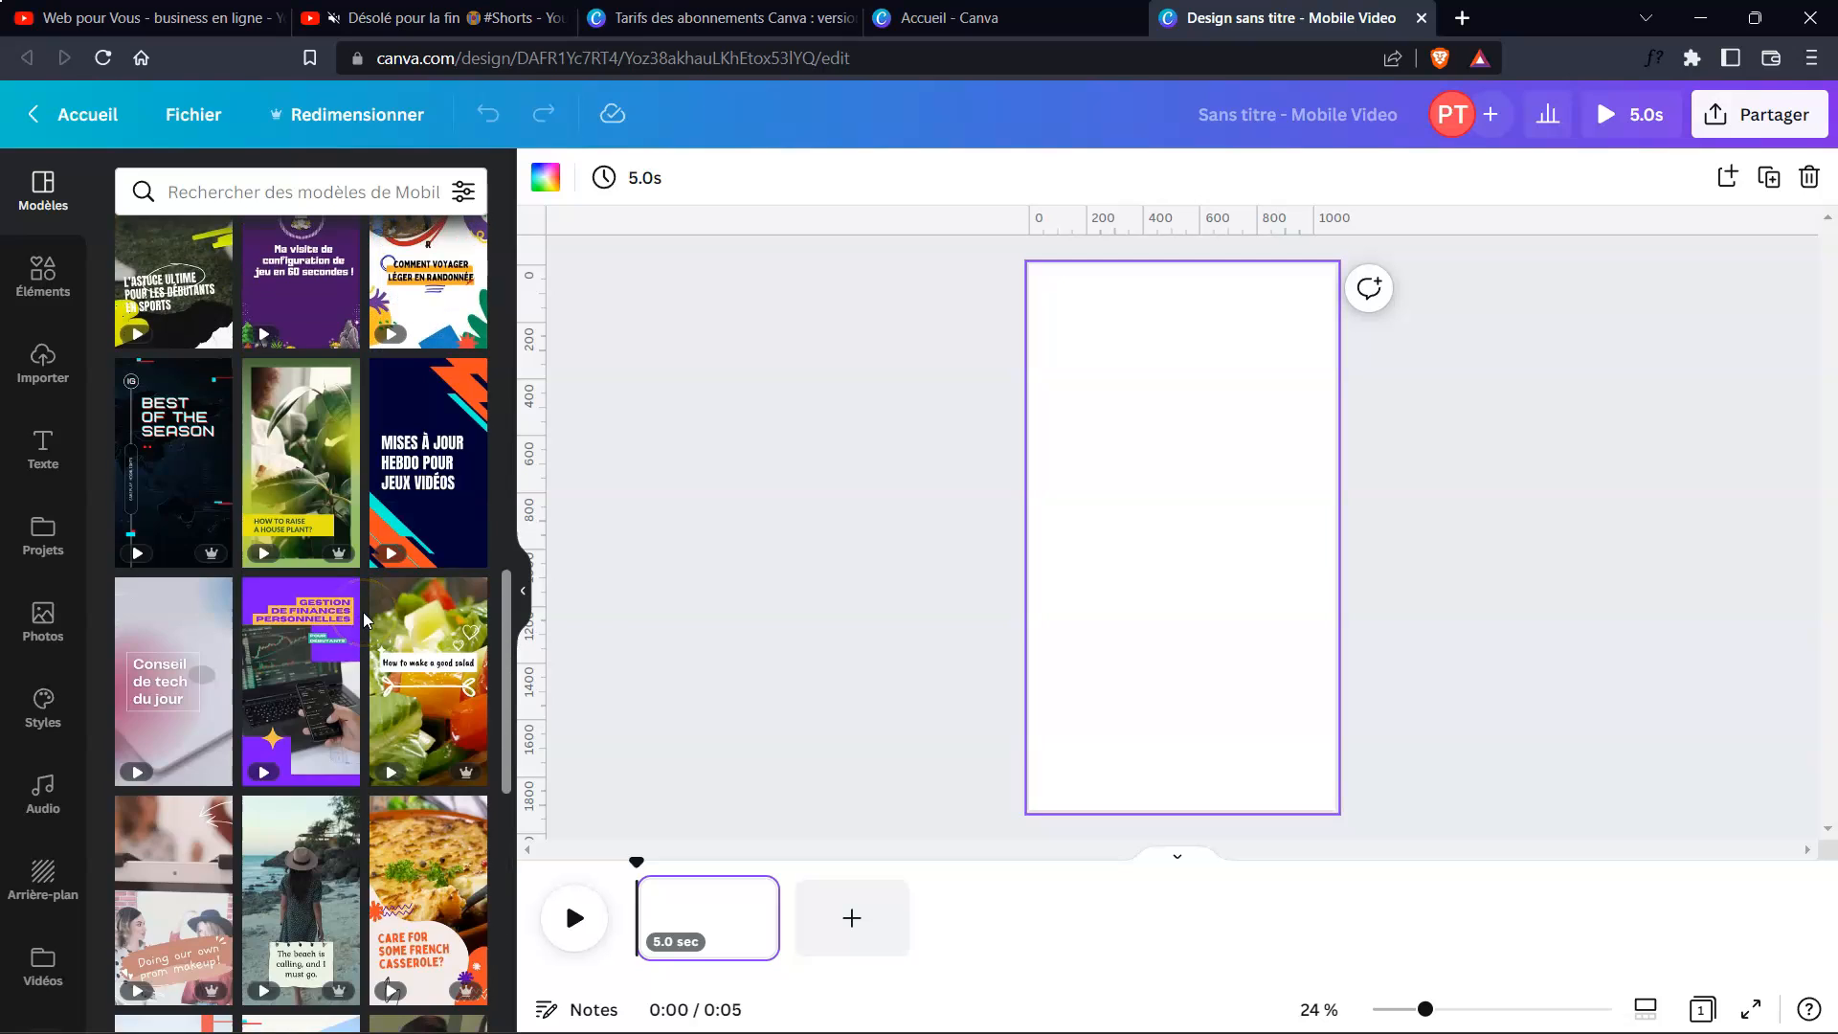
scroll(365, 616, "down", 6)
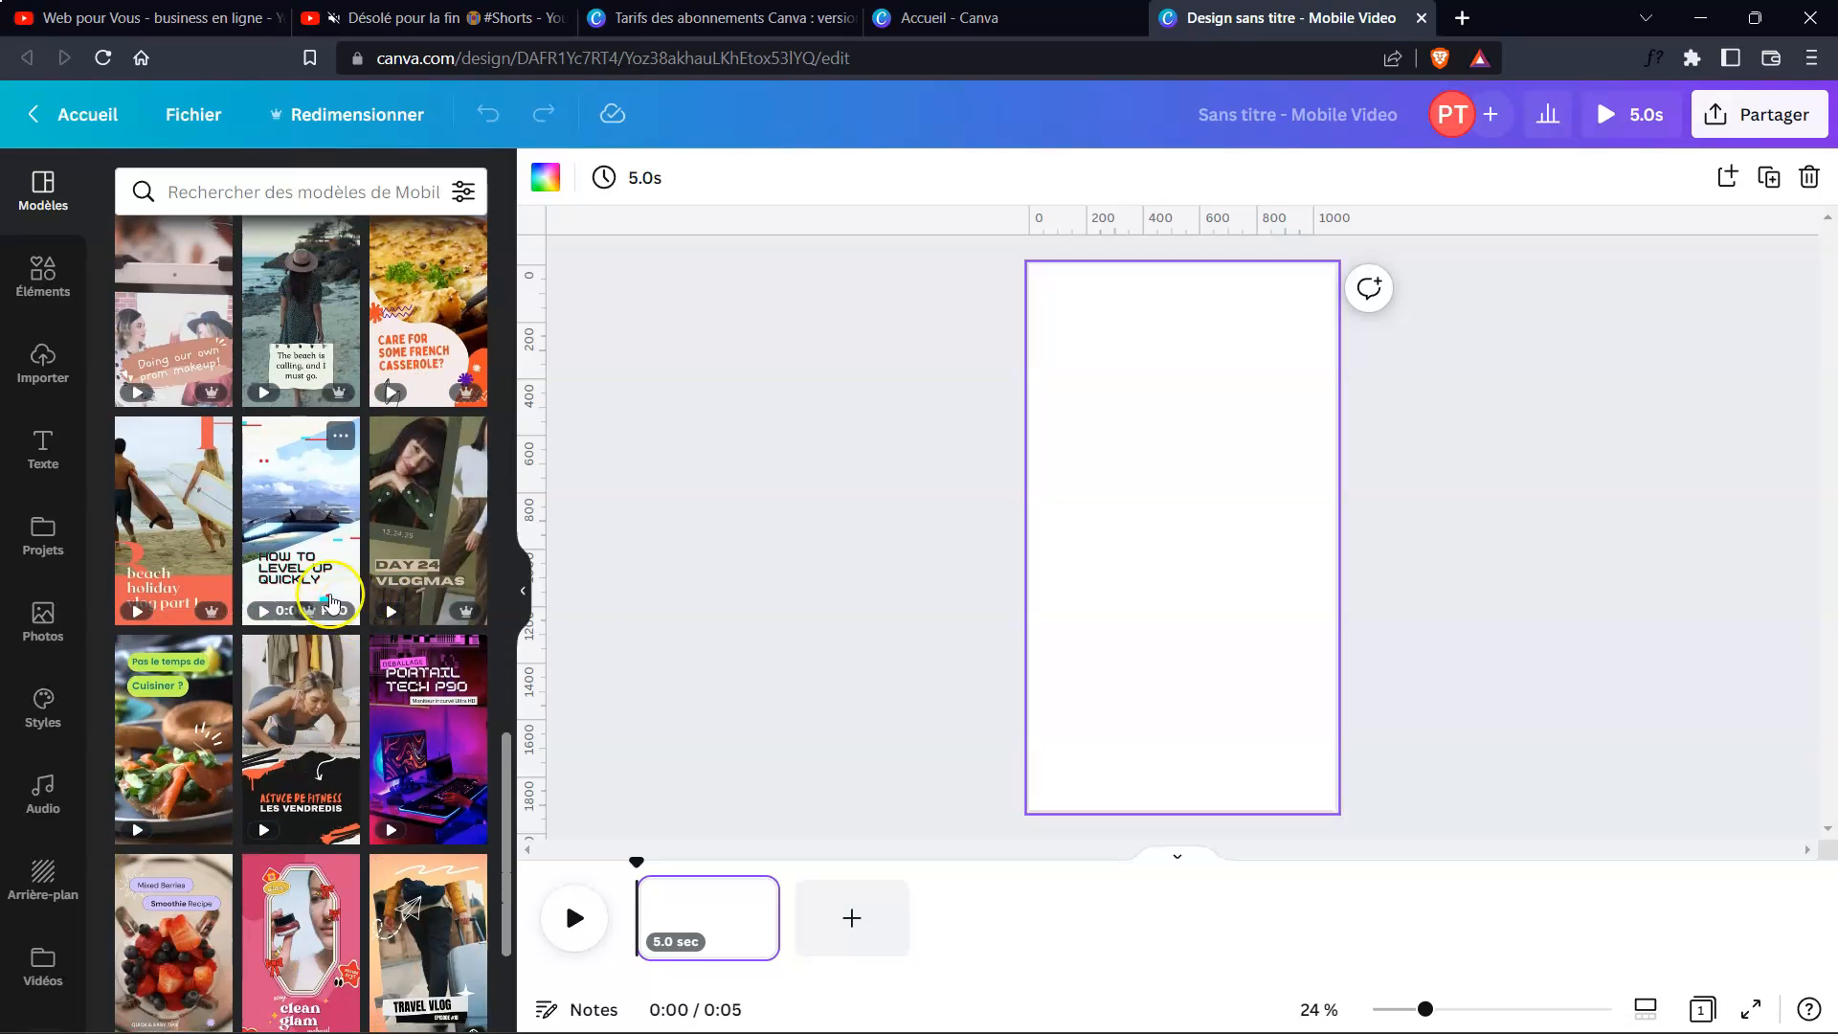
mouse_move(328, 609)
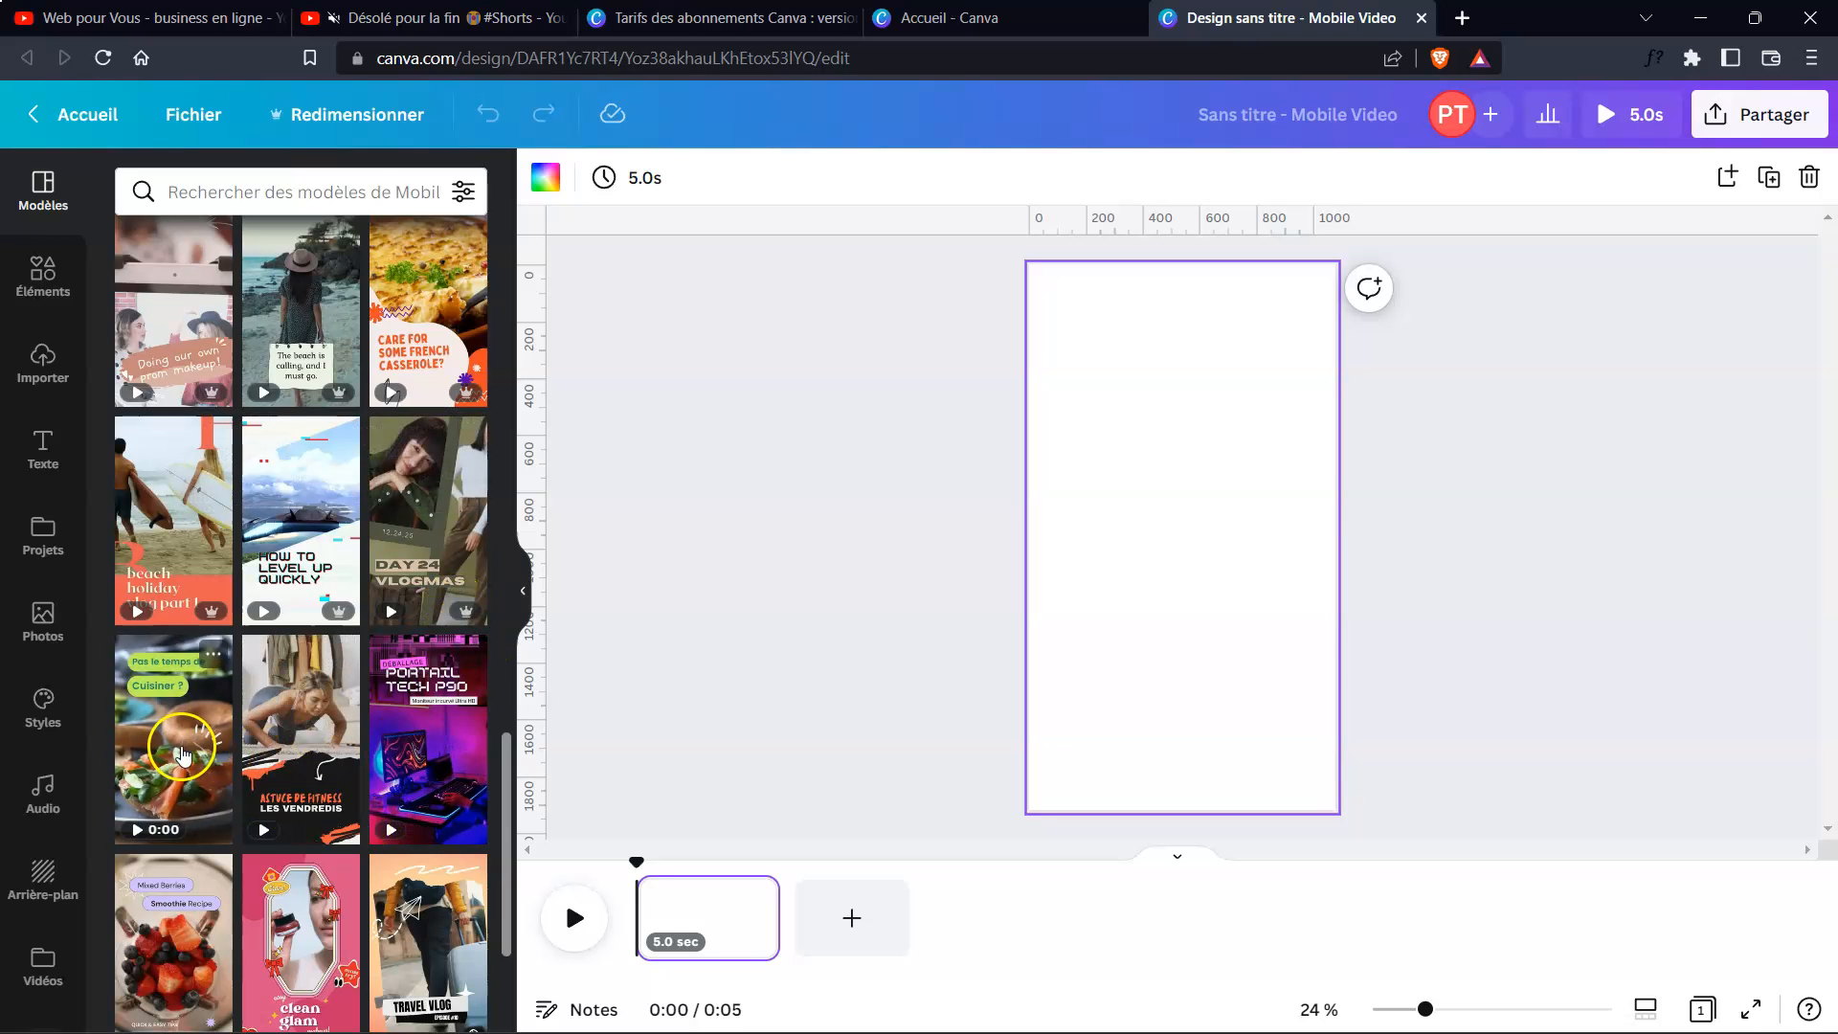
scroll(396, 793, "down", 1)
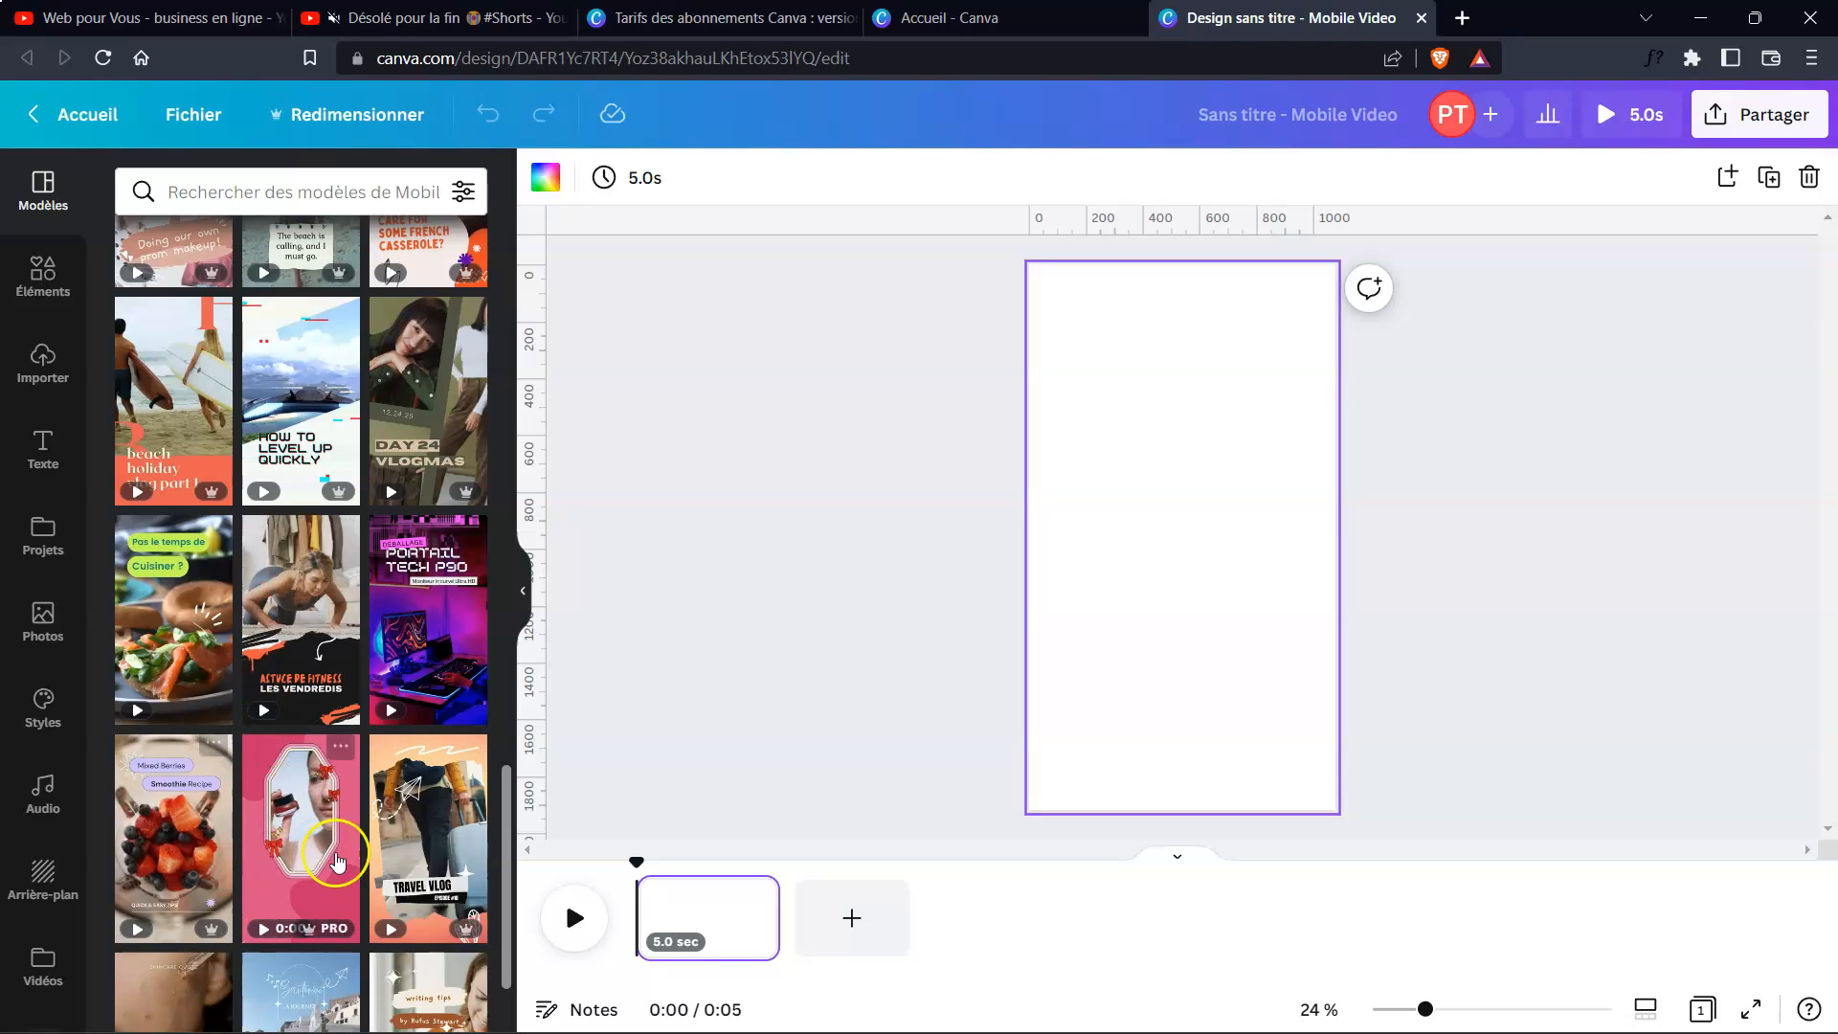
scroll(161, 843, "down", 6)
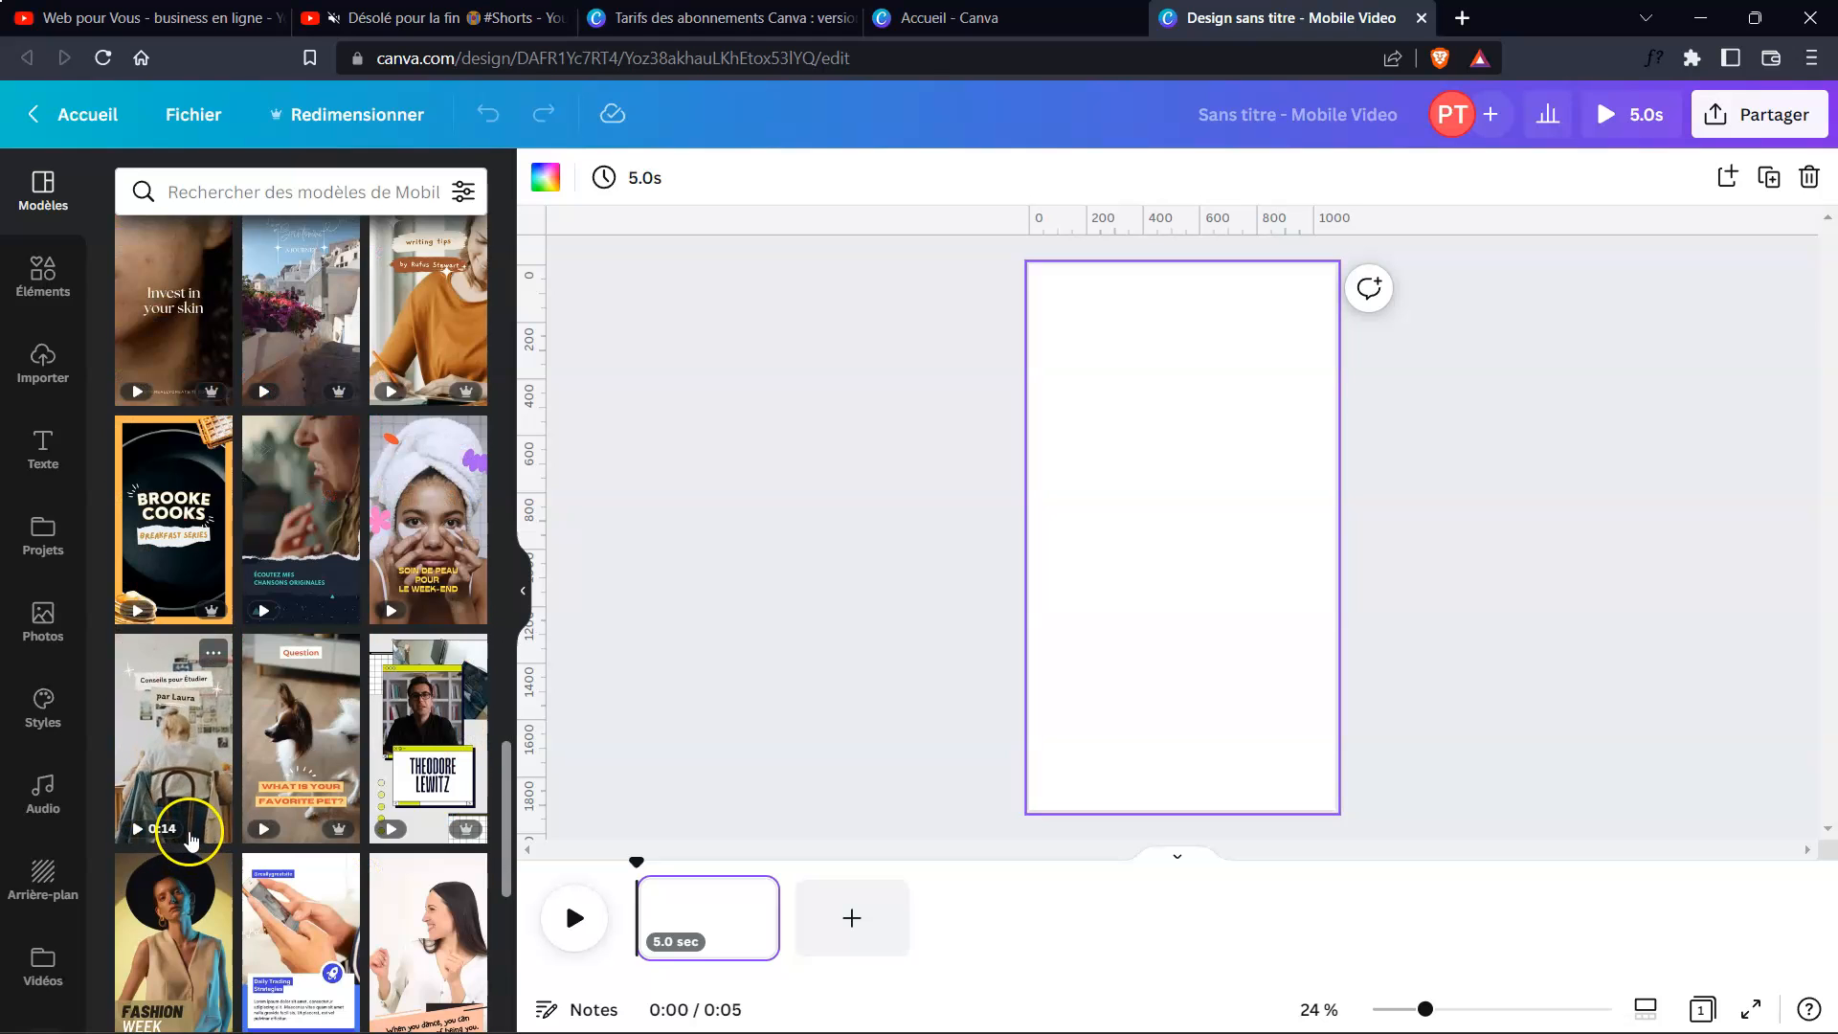
scroll(372, 876, "down", 2)
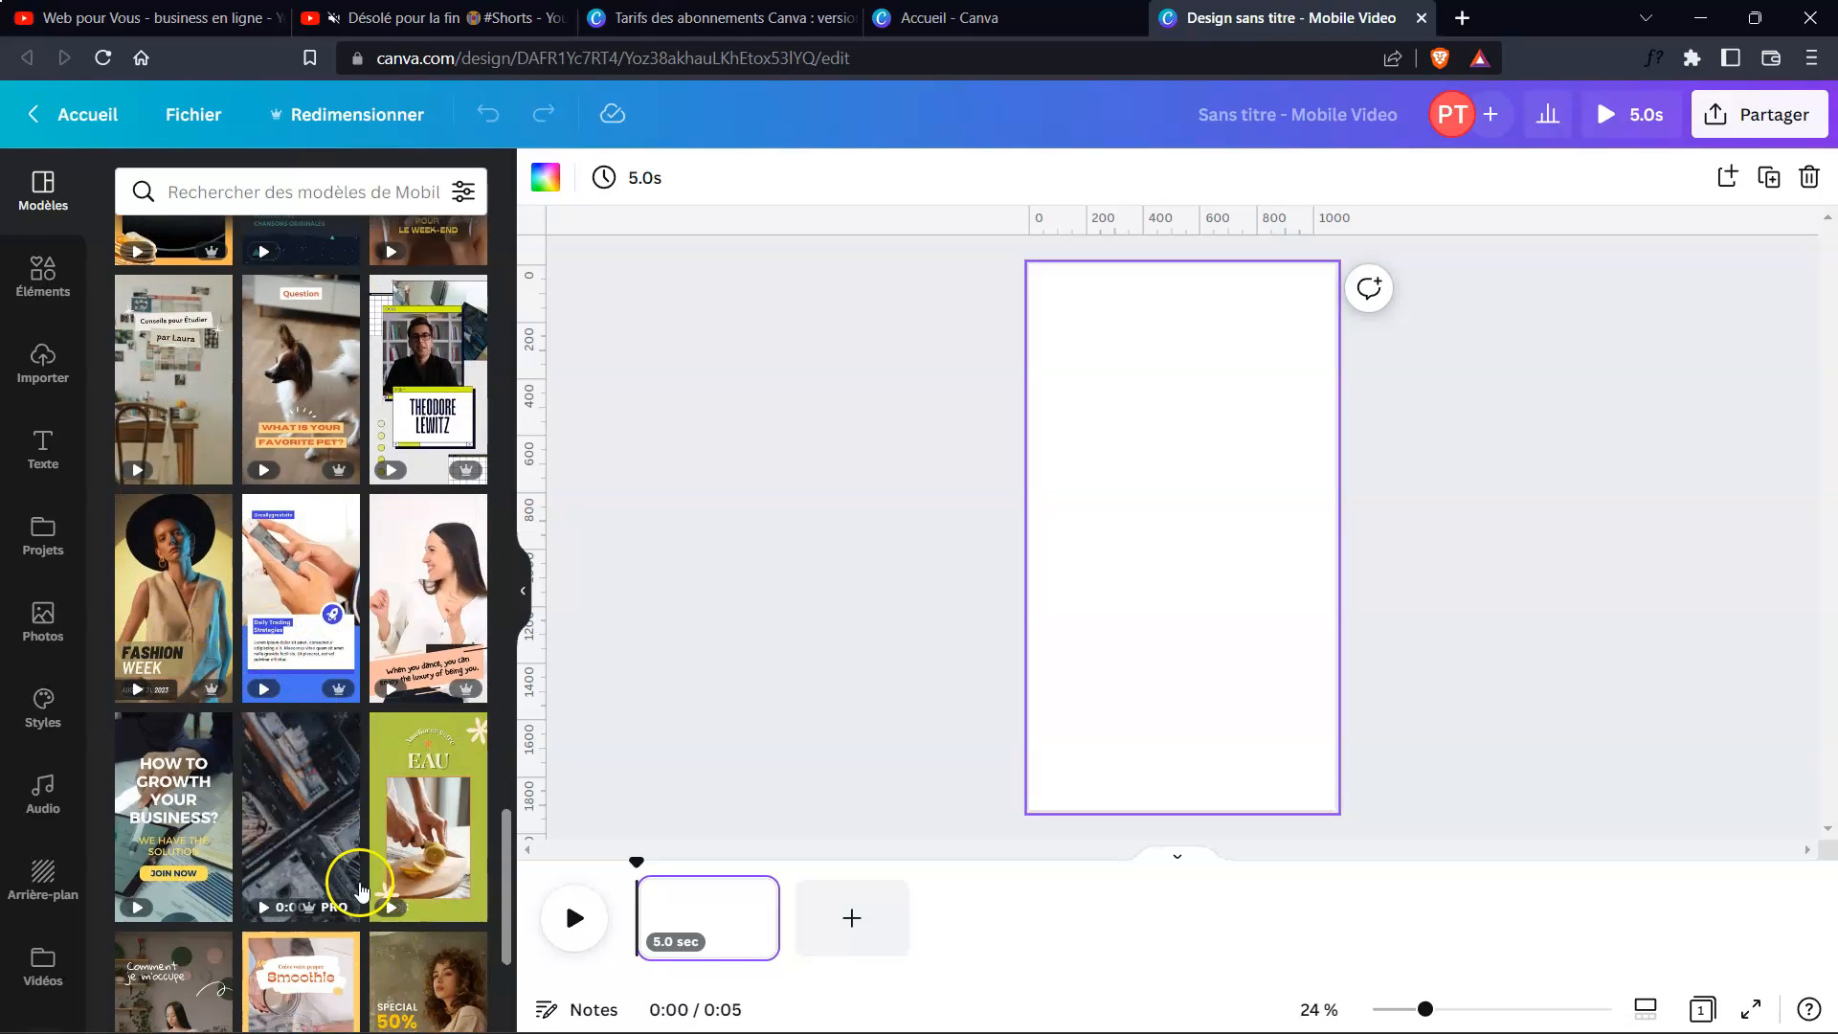
scroll(349, 891, "down", 5)
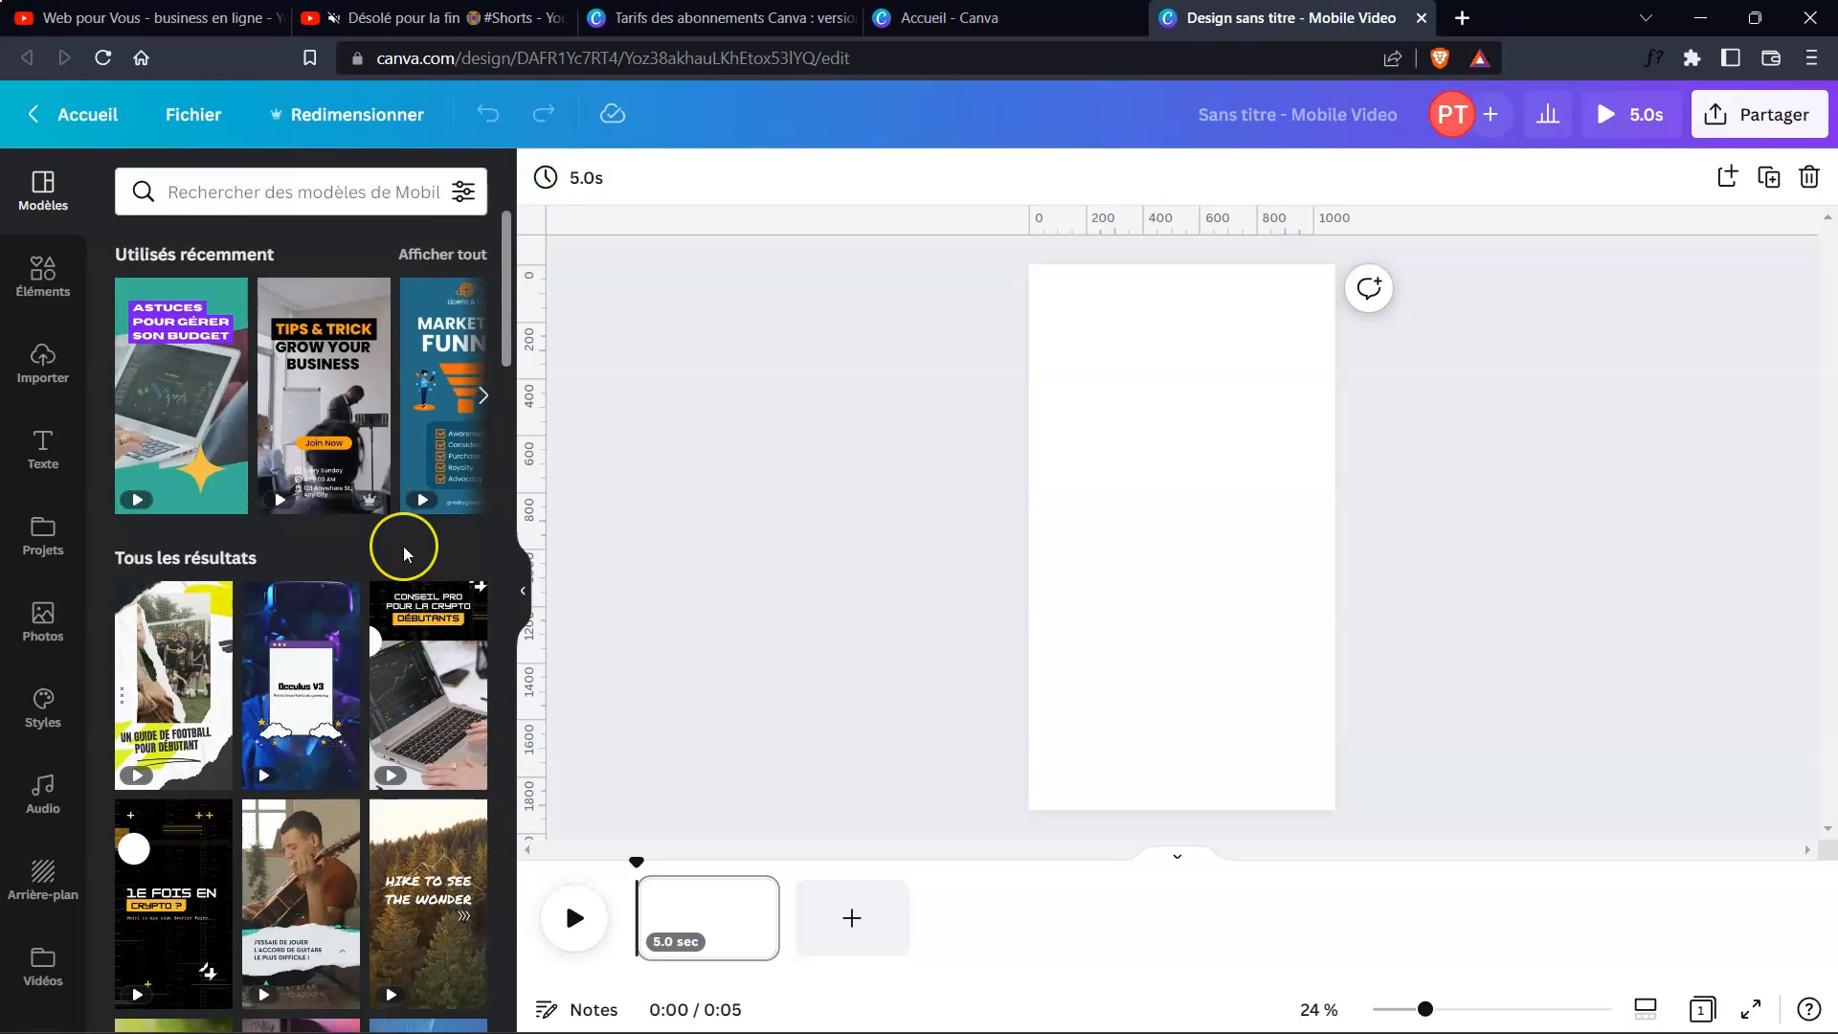
- Apply the black and yellow "Conseil pro pour la crypto débutants" template to the blank page
scroll(406, 552, "down", 2)
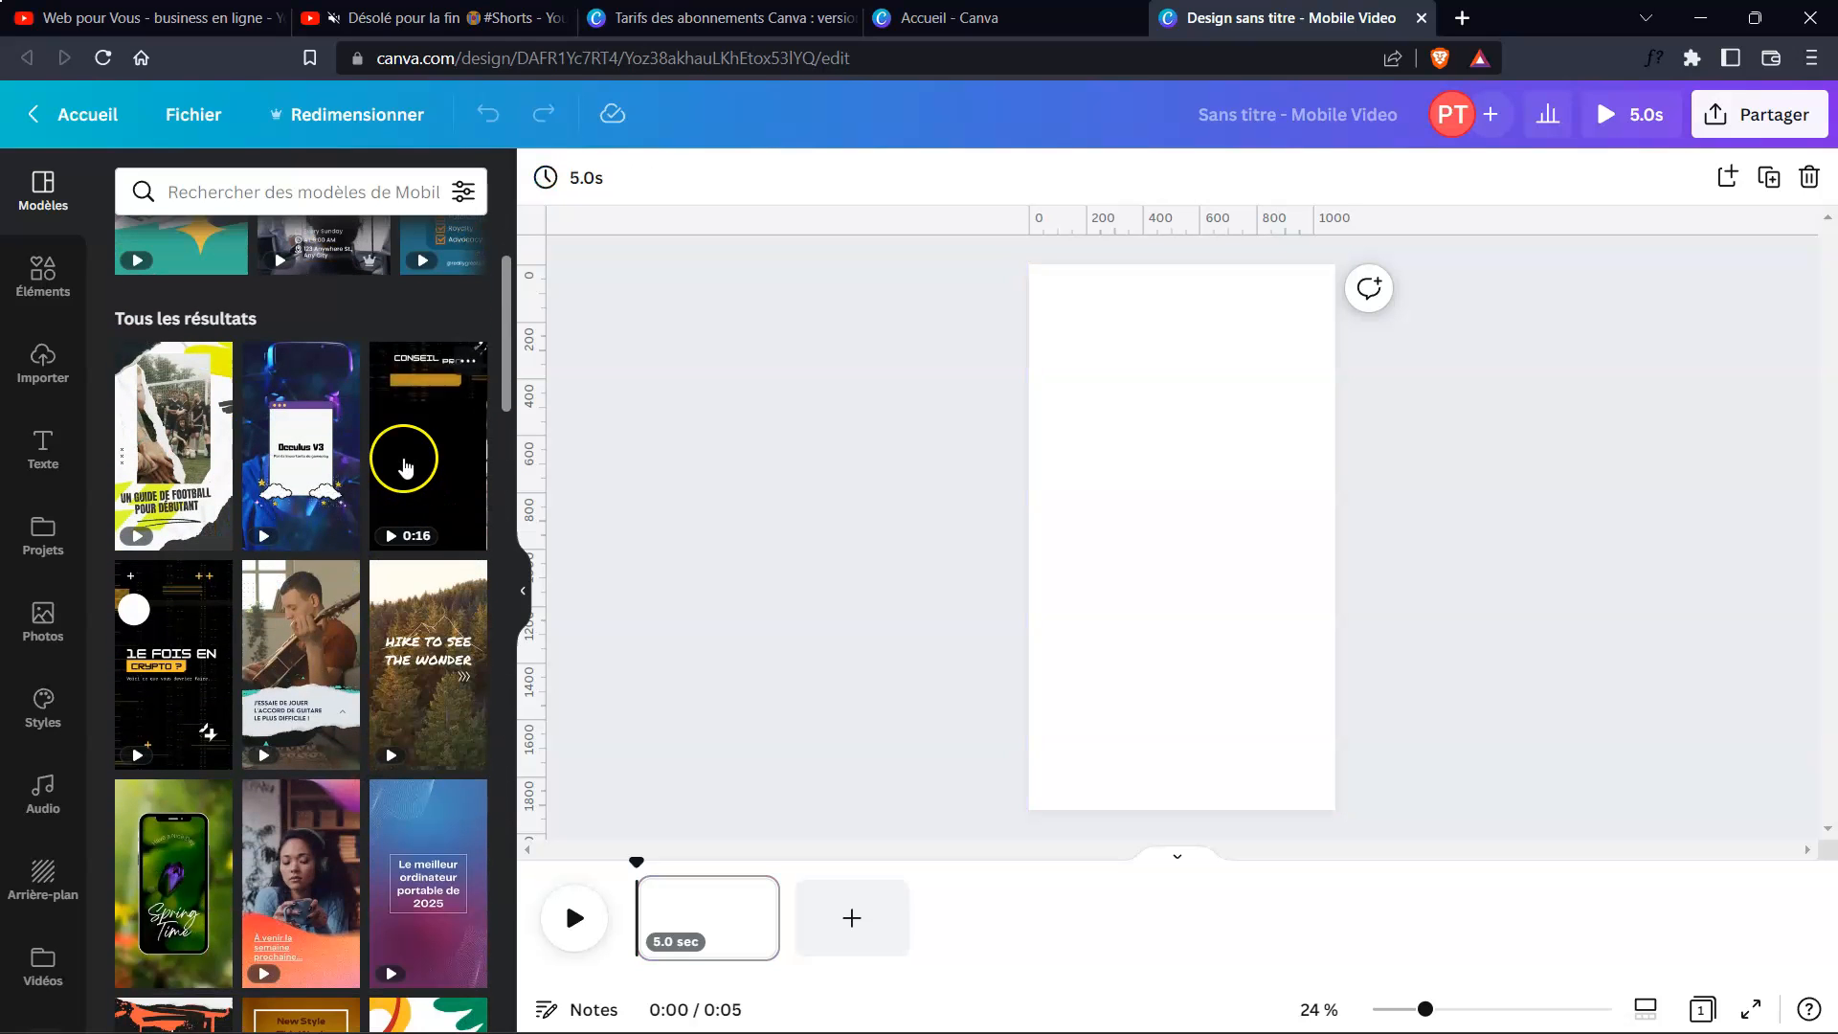
left_click(405, 466)
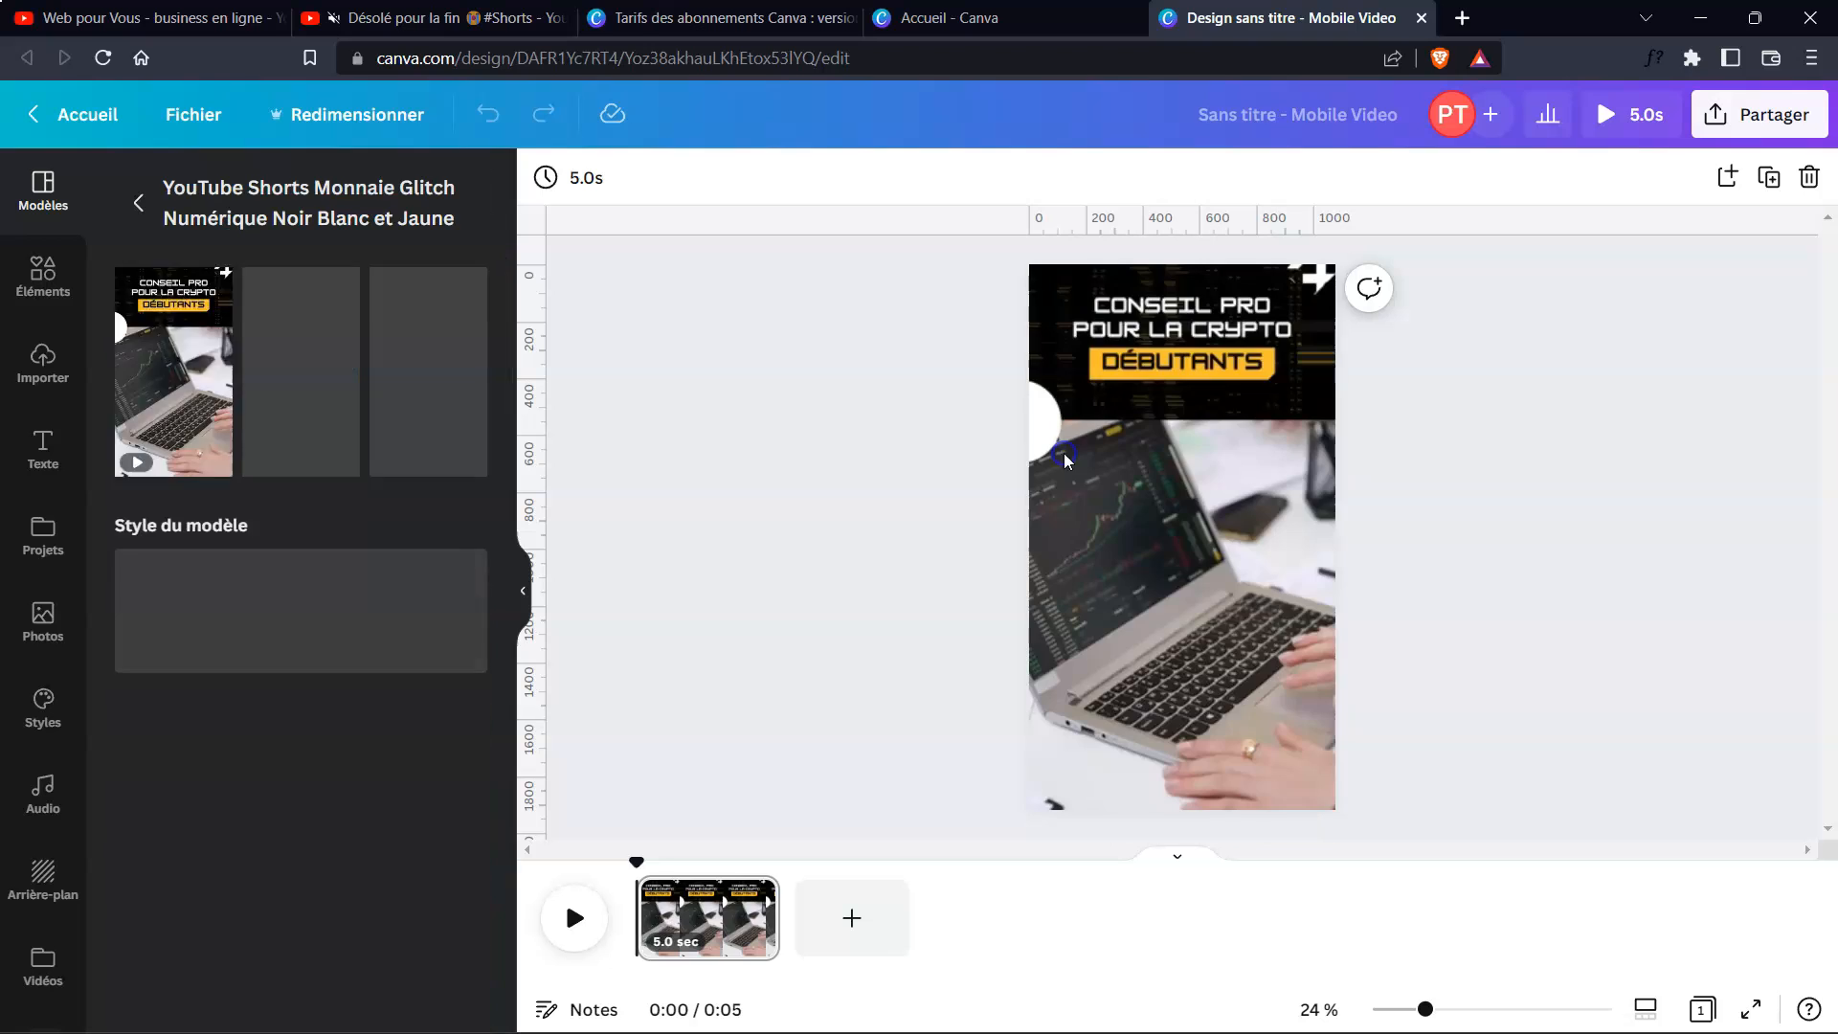
left_click(1066, 460)
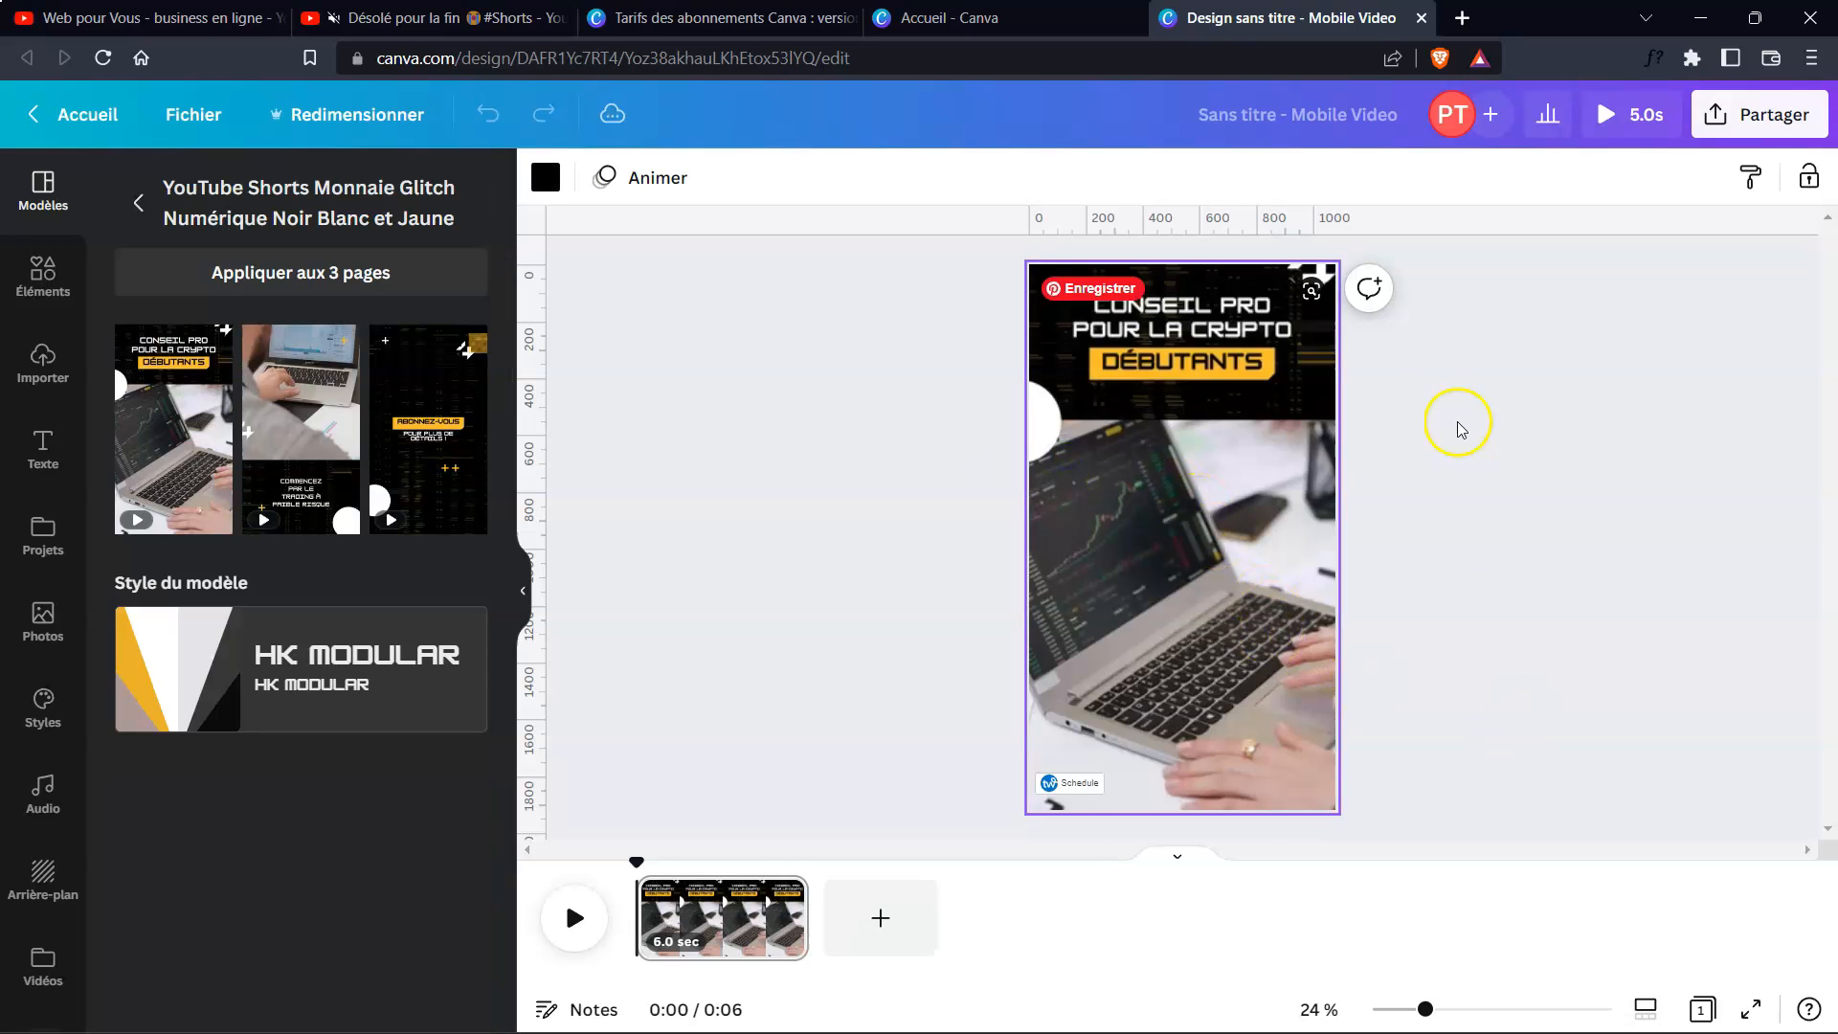
- Preview the video page and inspect its "DÉBUTANTS" text and laptop footage
left_click(572, 920)
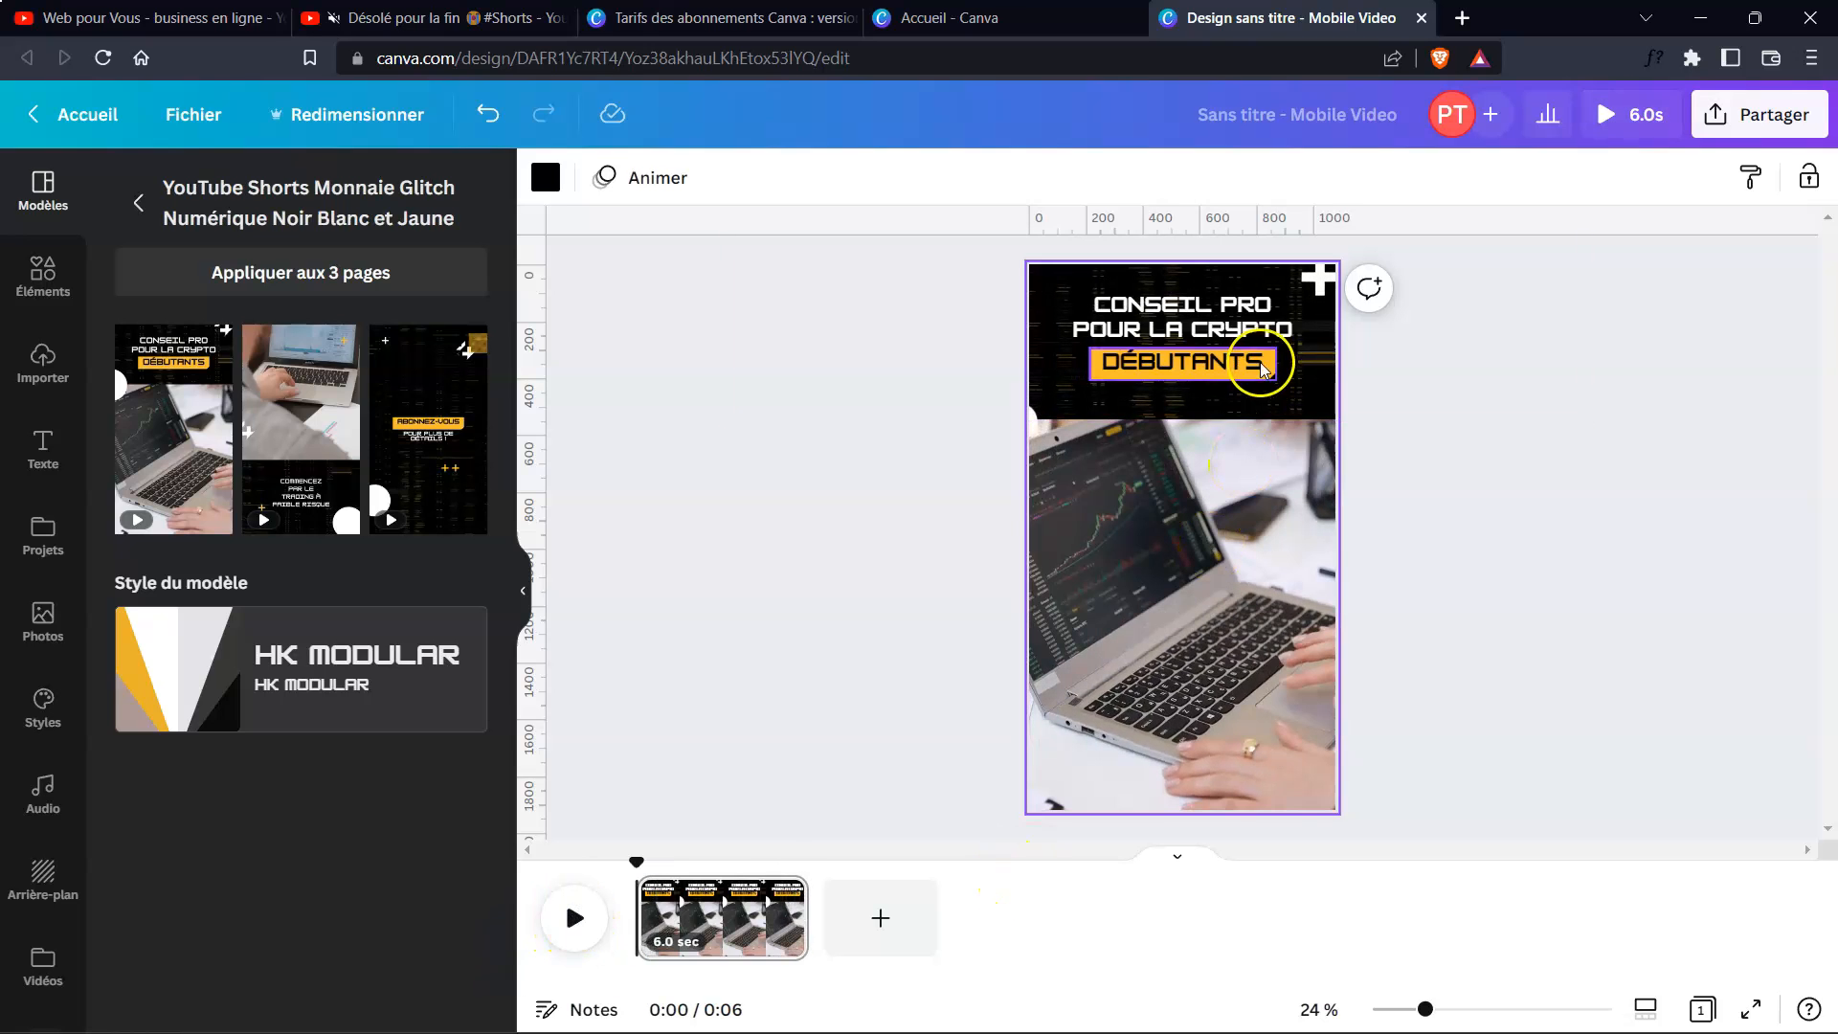
left_click(1181, 358)
left_click(1272, 648)
- Split the video page at the 3-second mark and play back the resulting pages
left_click(725, 924)
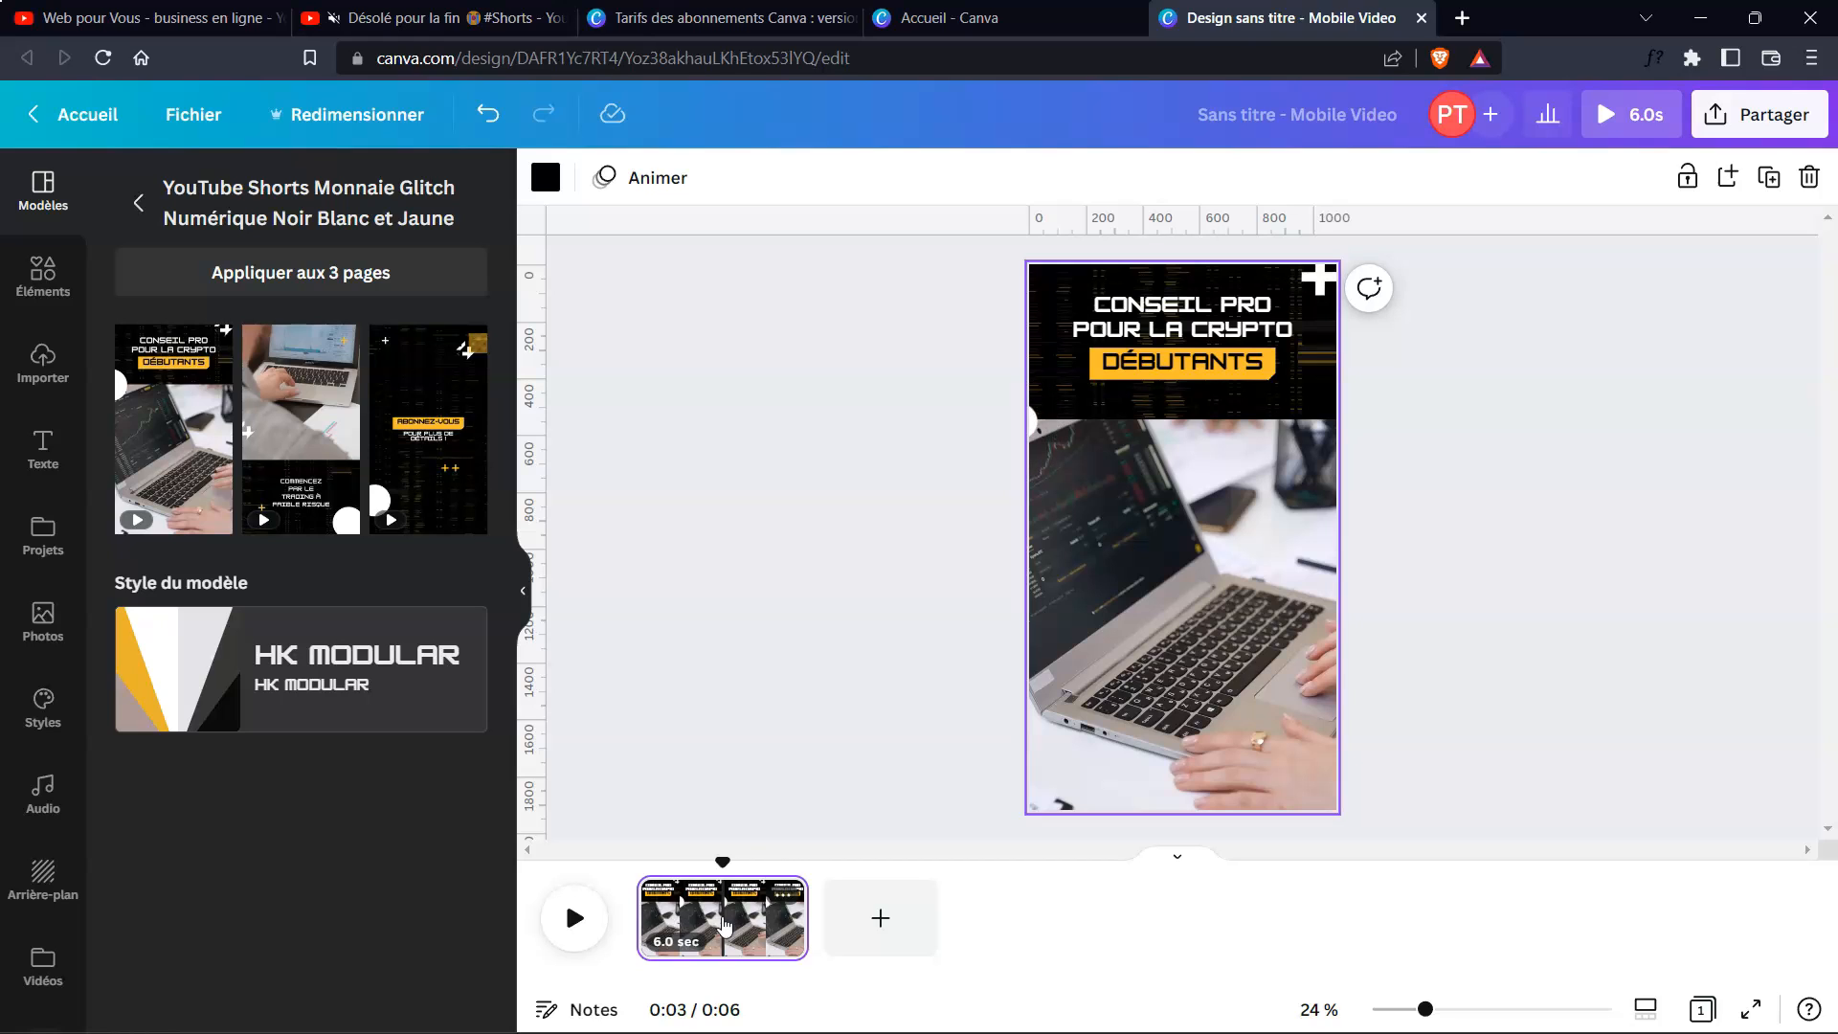
right_click(725, 924)
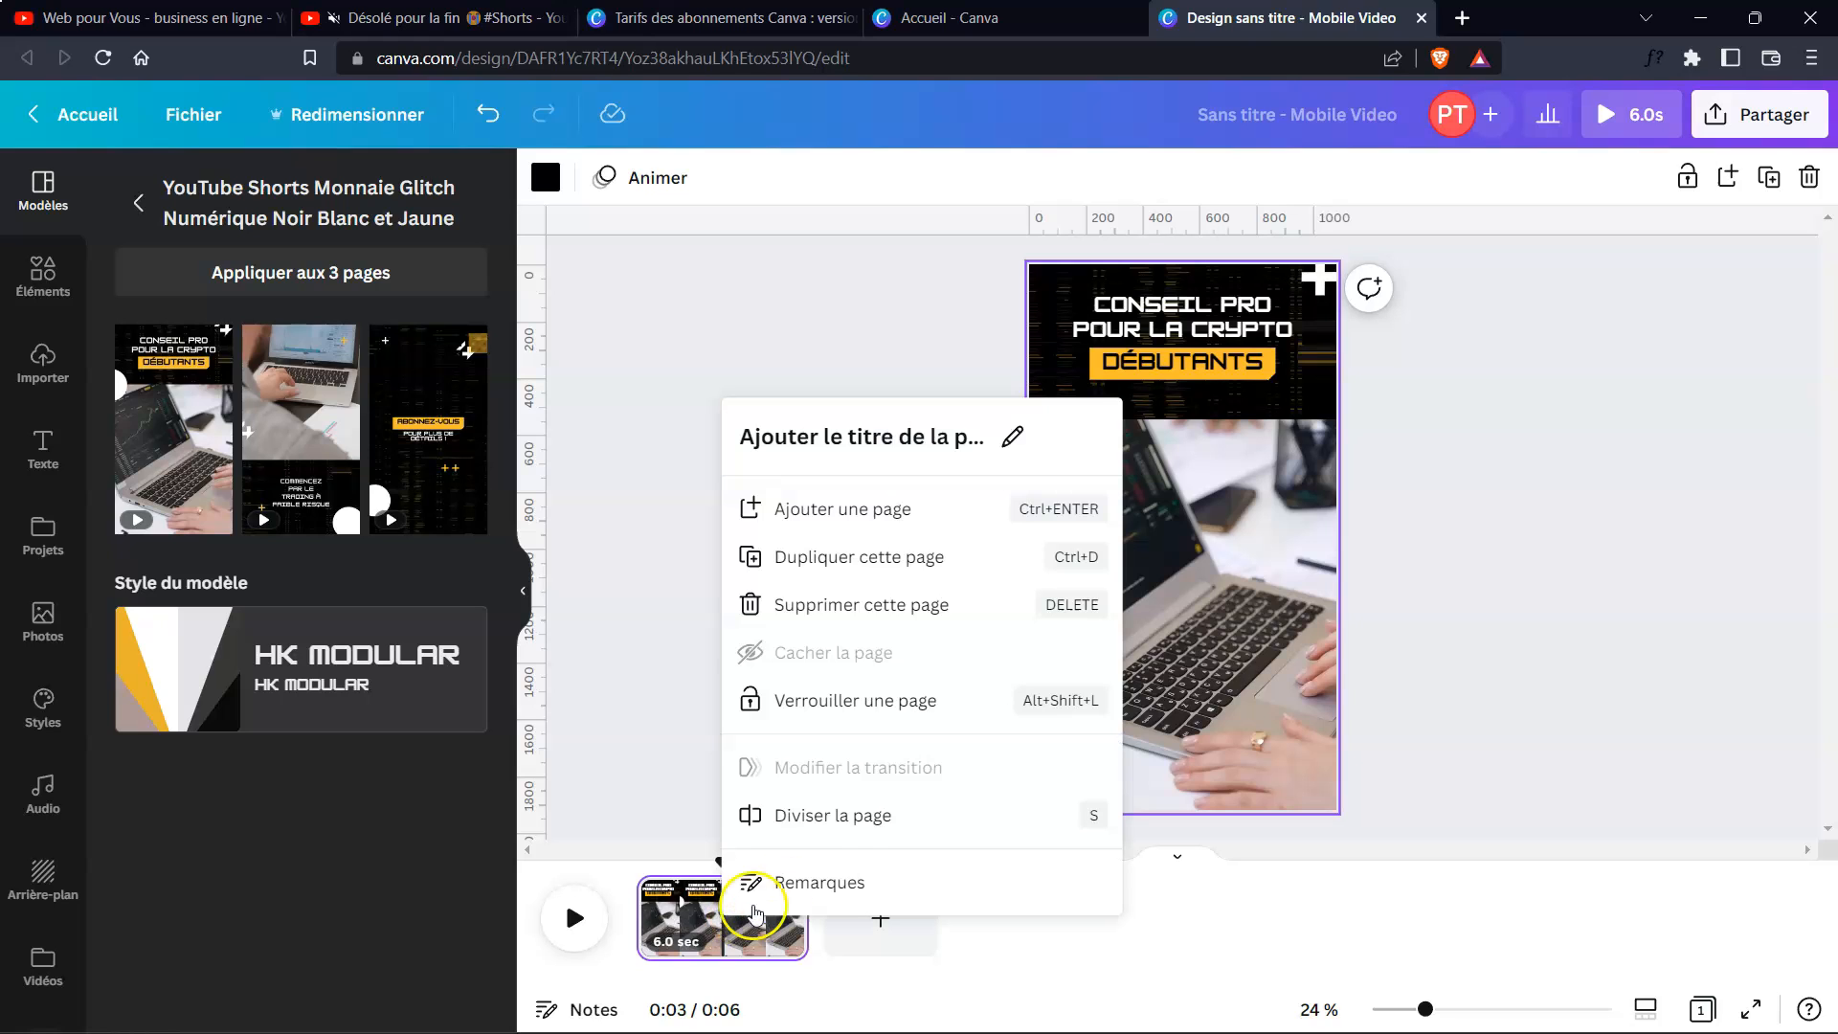
left_click(862, 817)
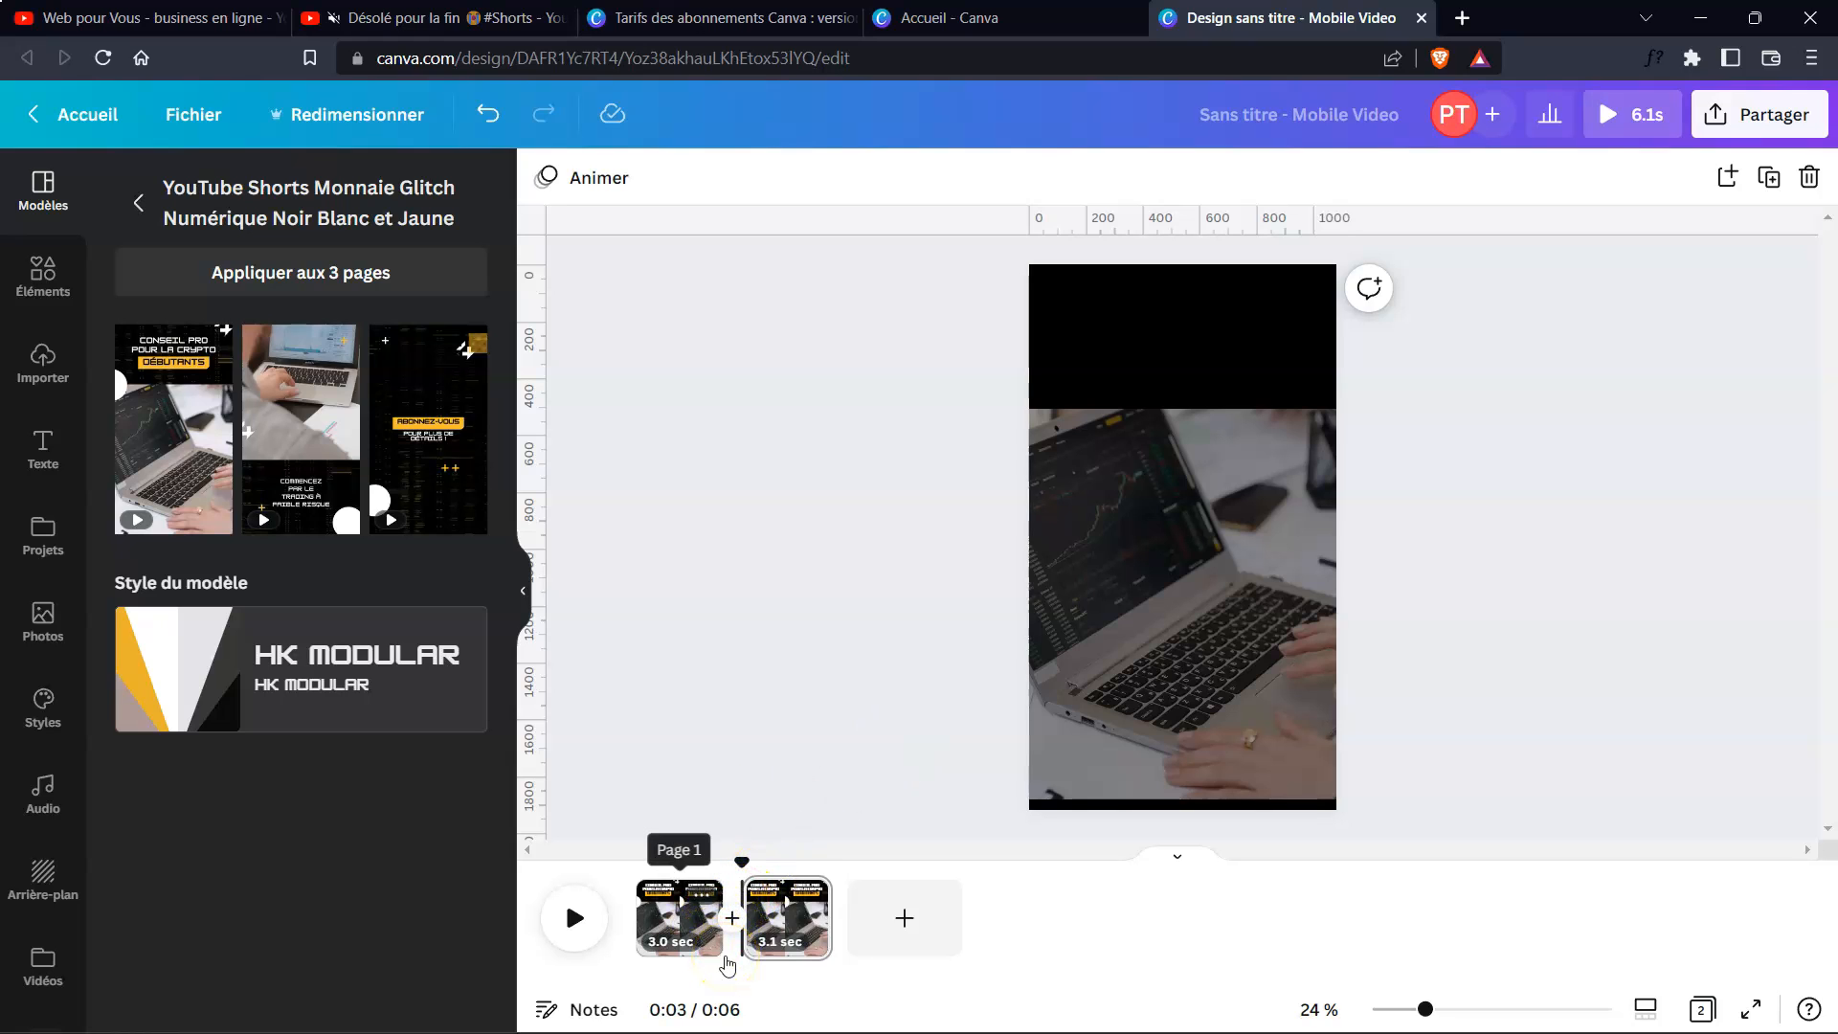
left_click(584, 936)
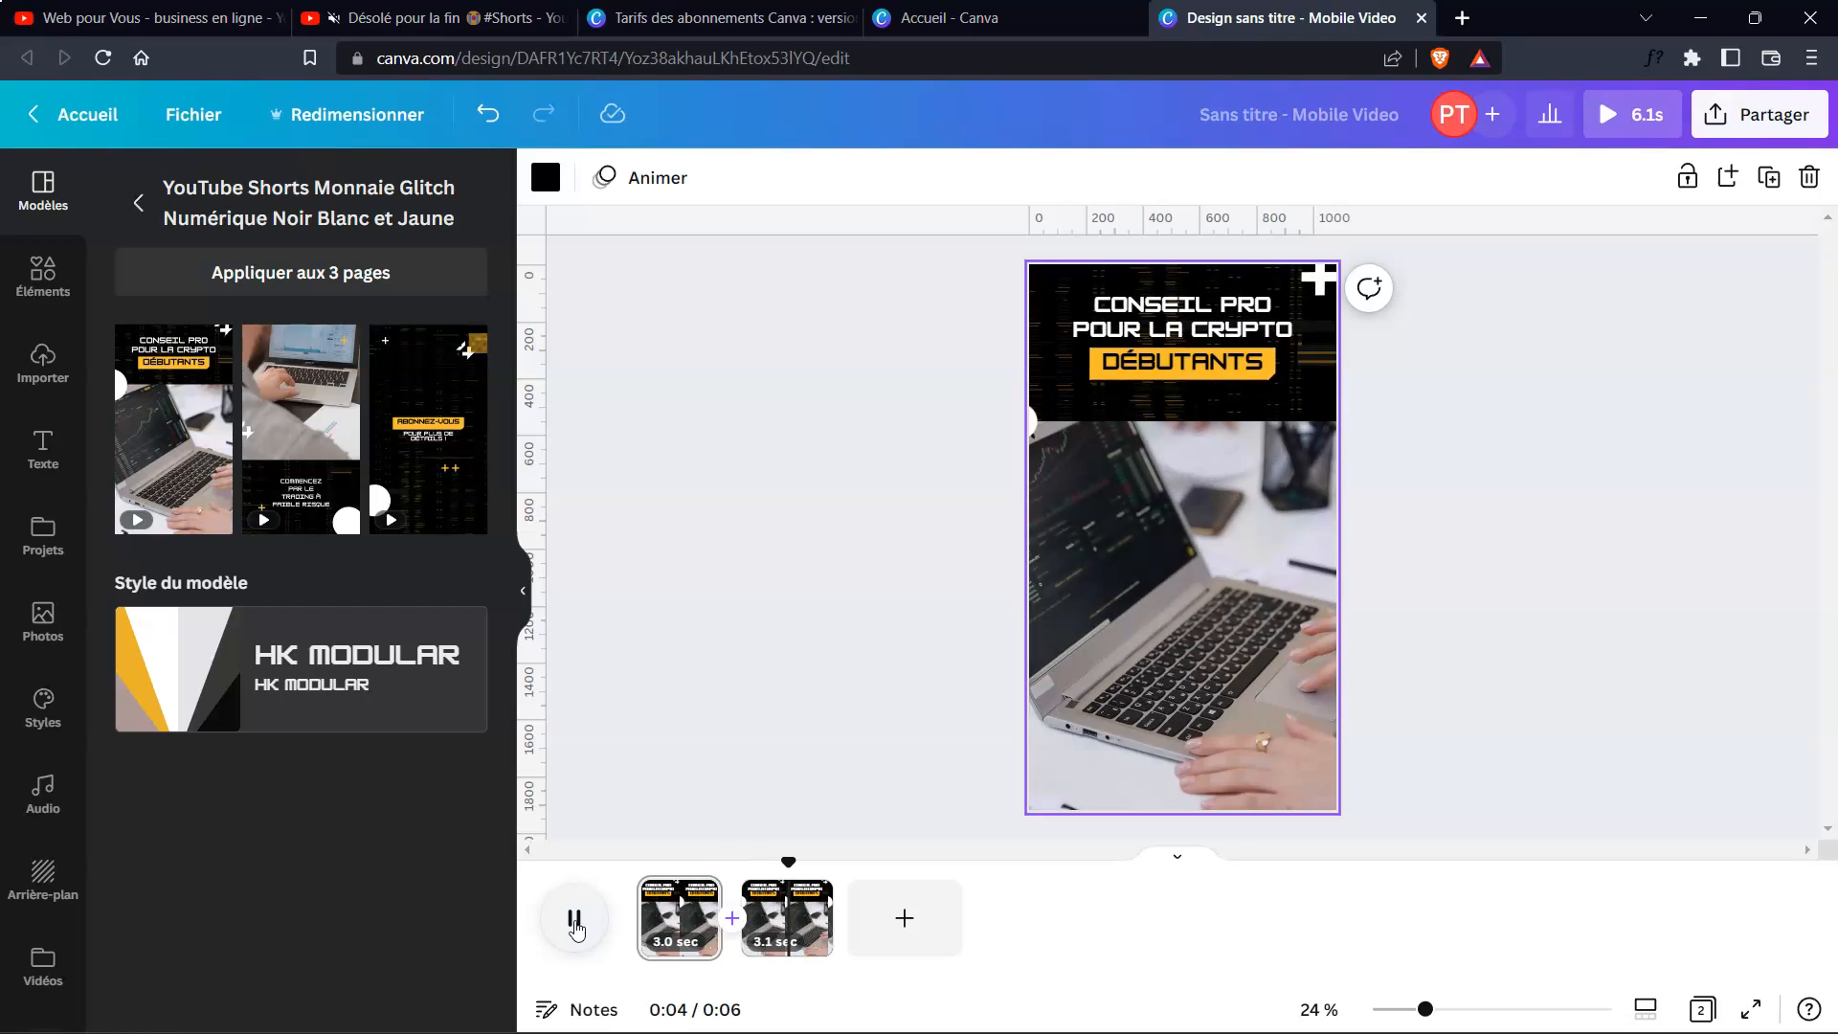
- Add a "Fondue" transition between the first and second pages
right_click(721, 903)
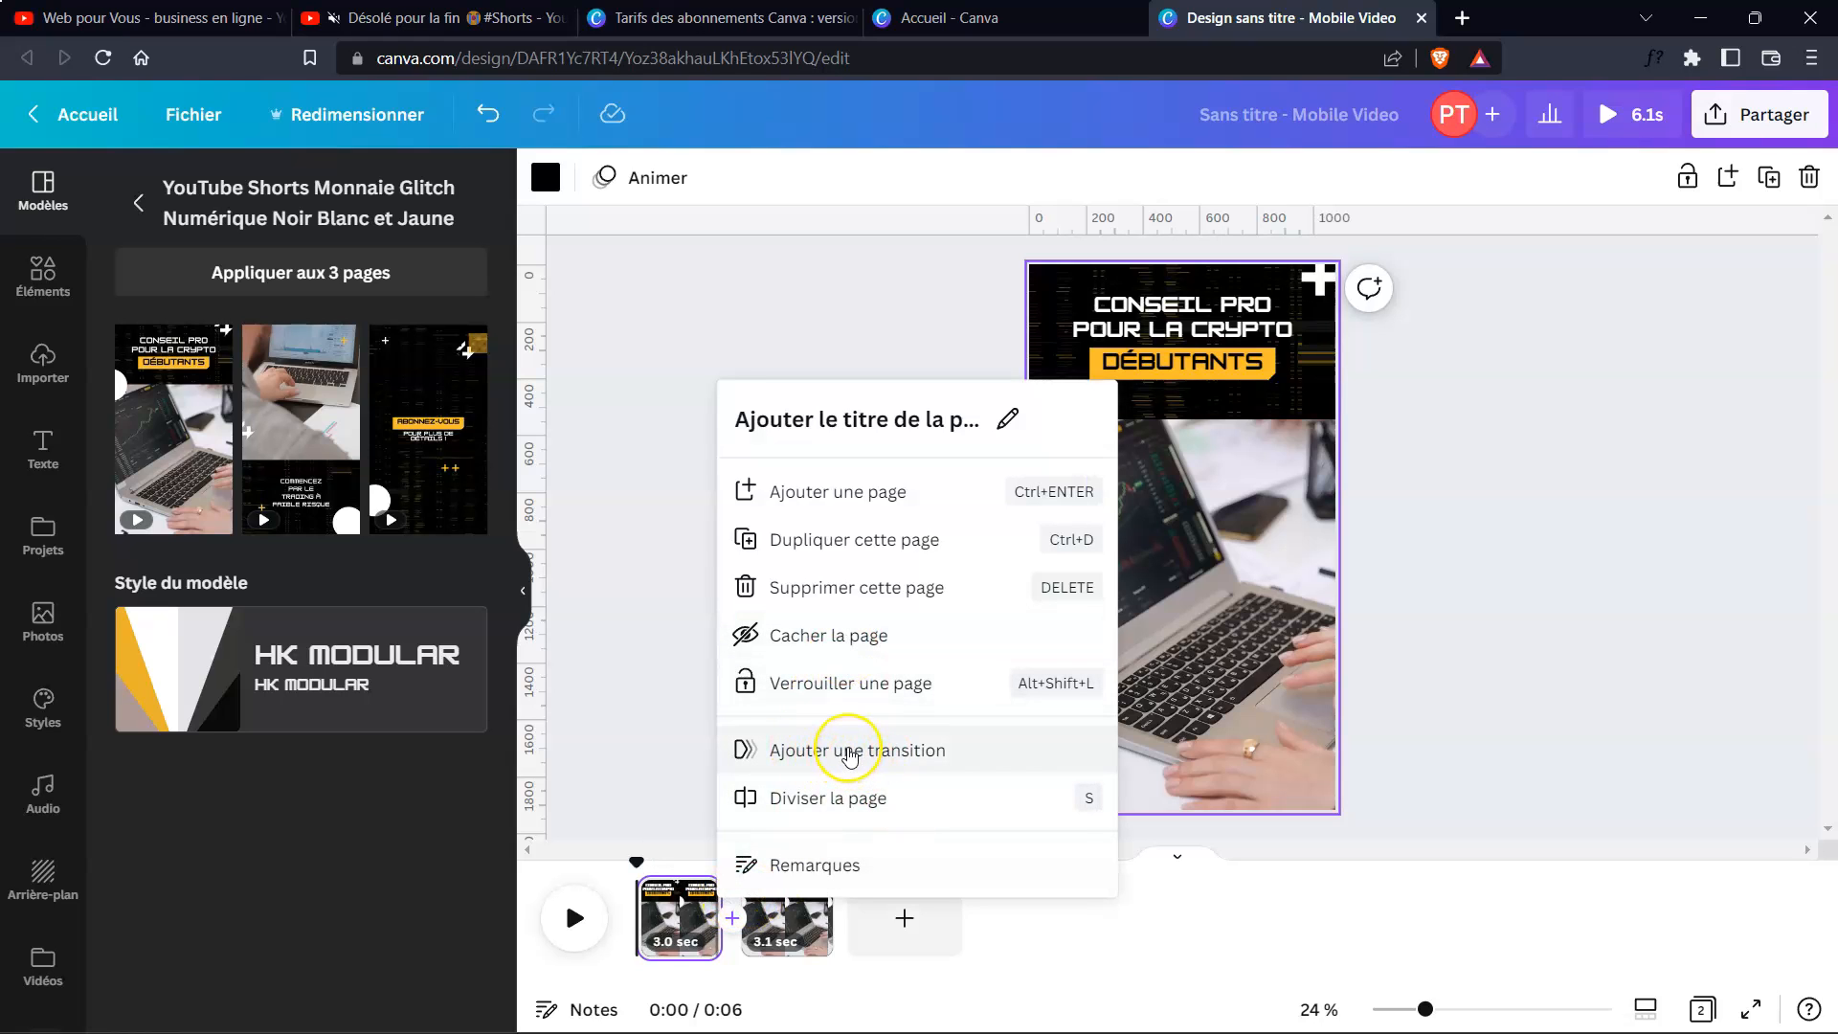
left_click(851, 755)
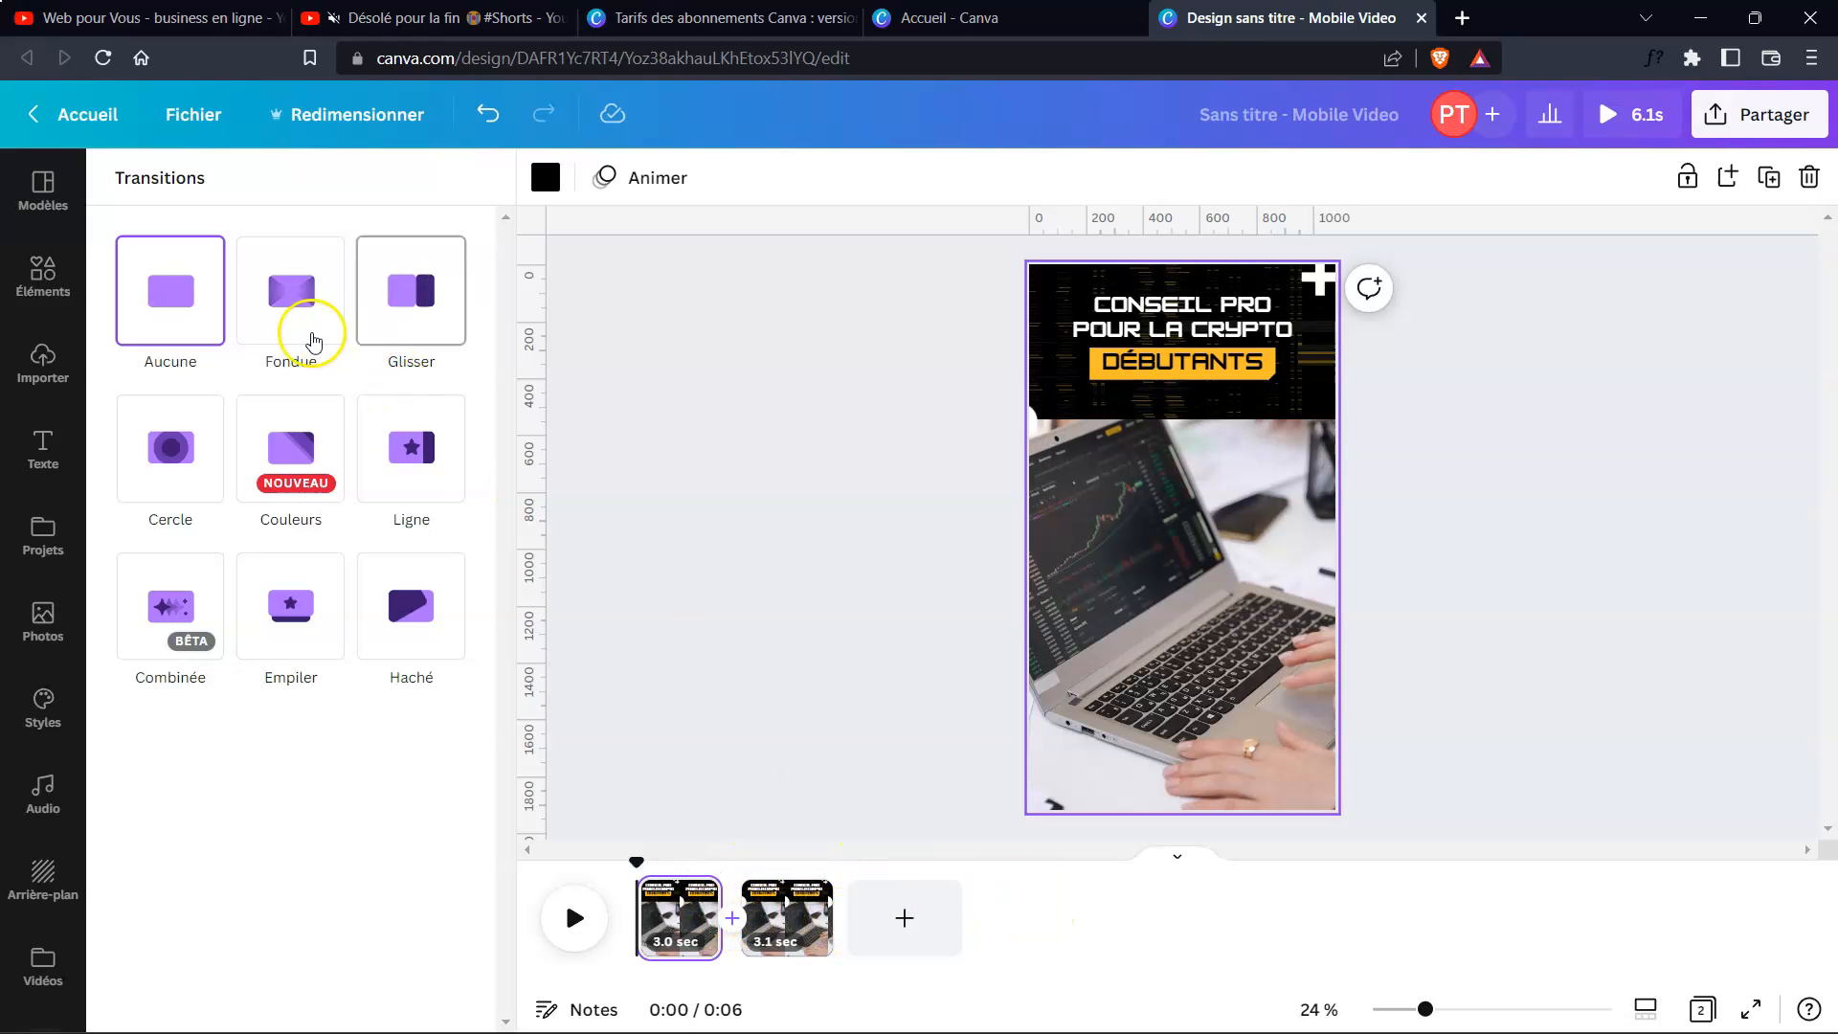
left_click(290, 299)
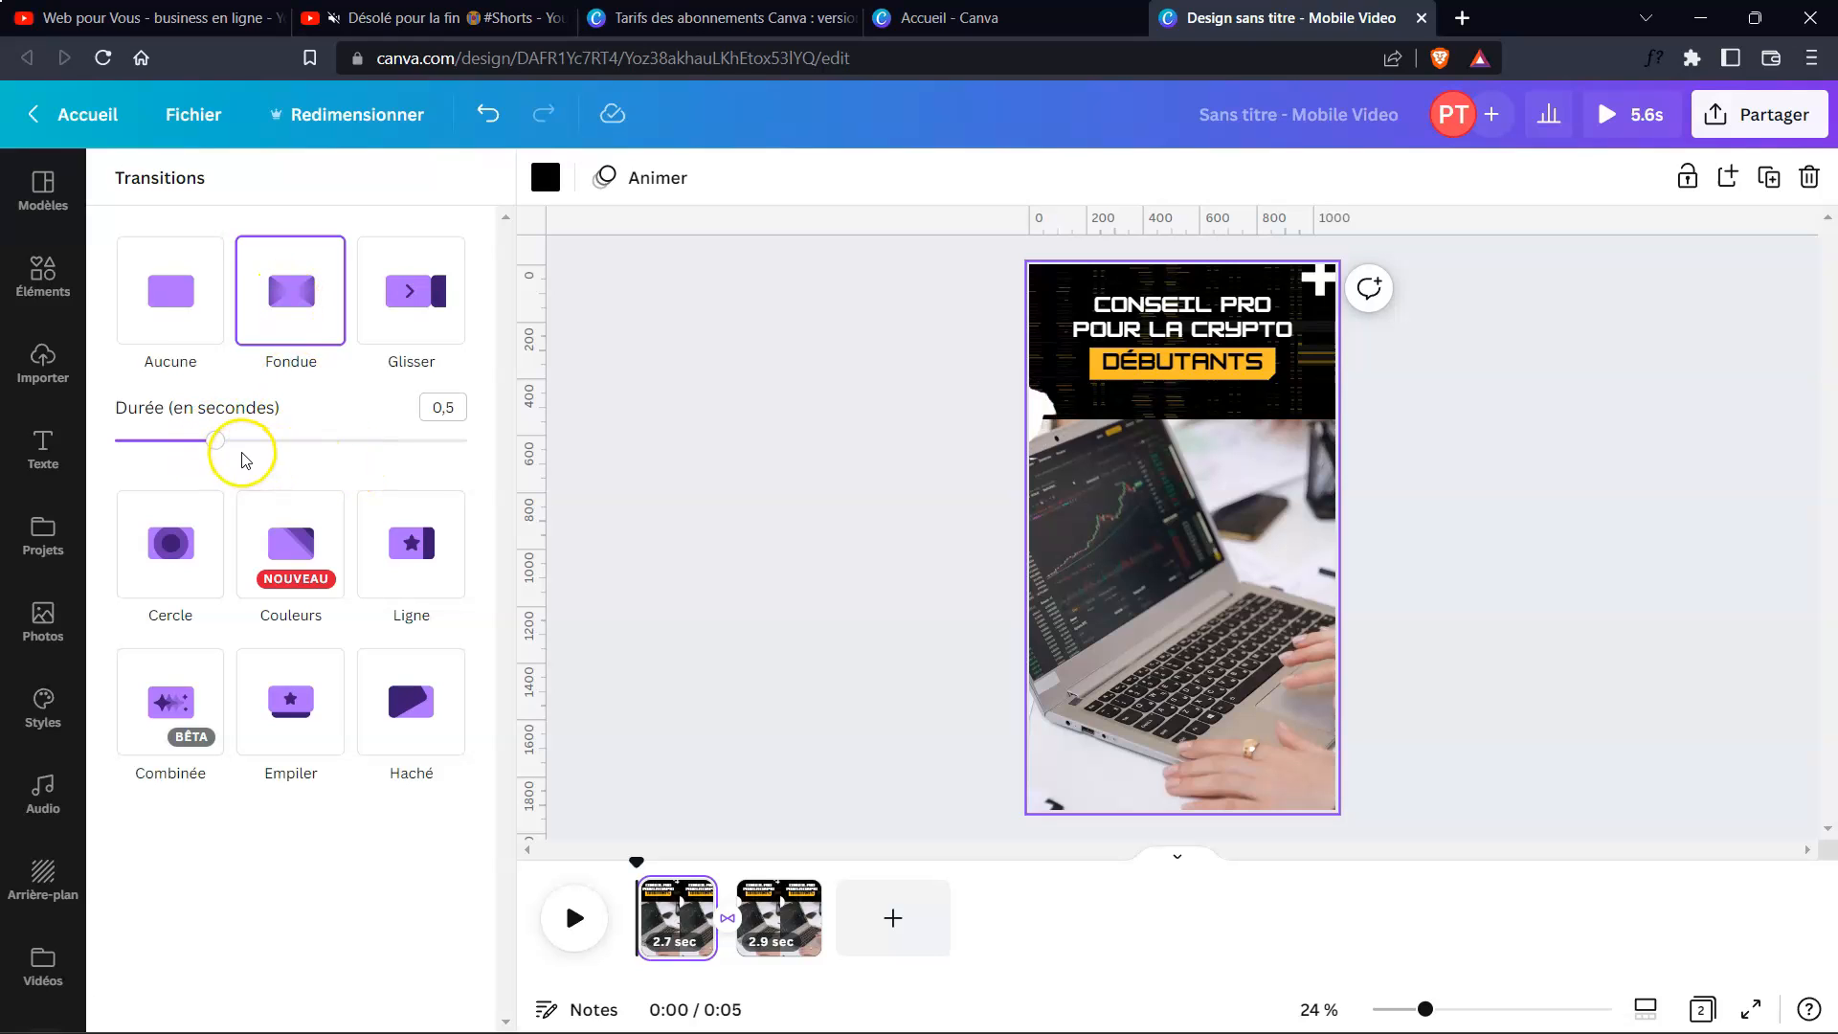
- Set the Fondue transition's duration to 0.8 seconds, switch it to Glisser, and play back both versions
left_click_drag(264, 455, 287, 450)
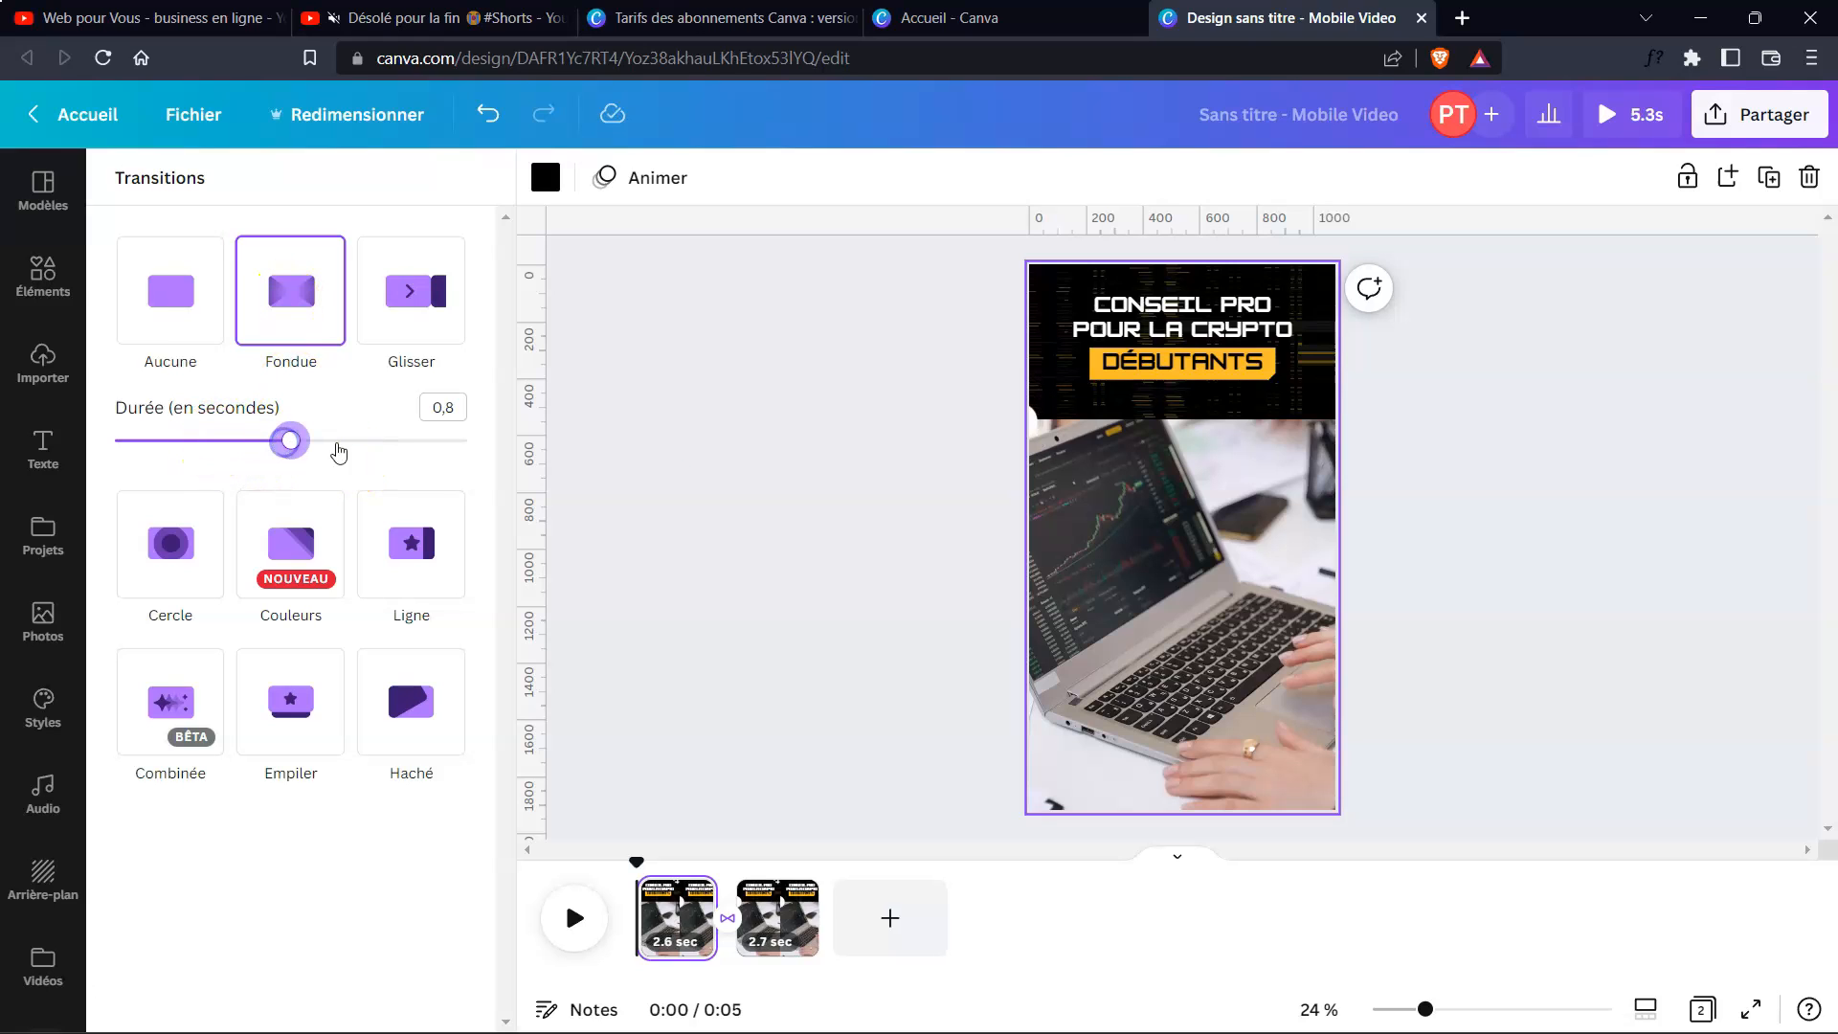
left_click(573, 923)
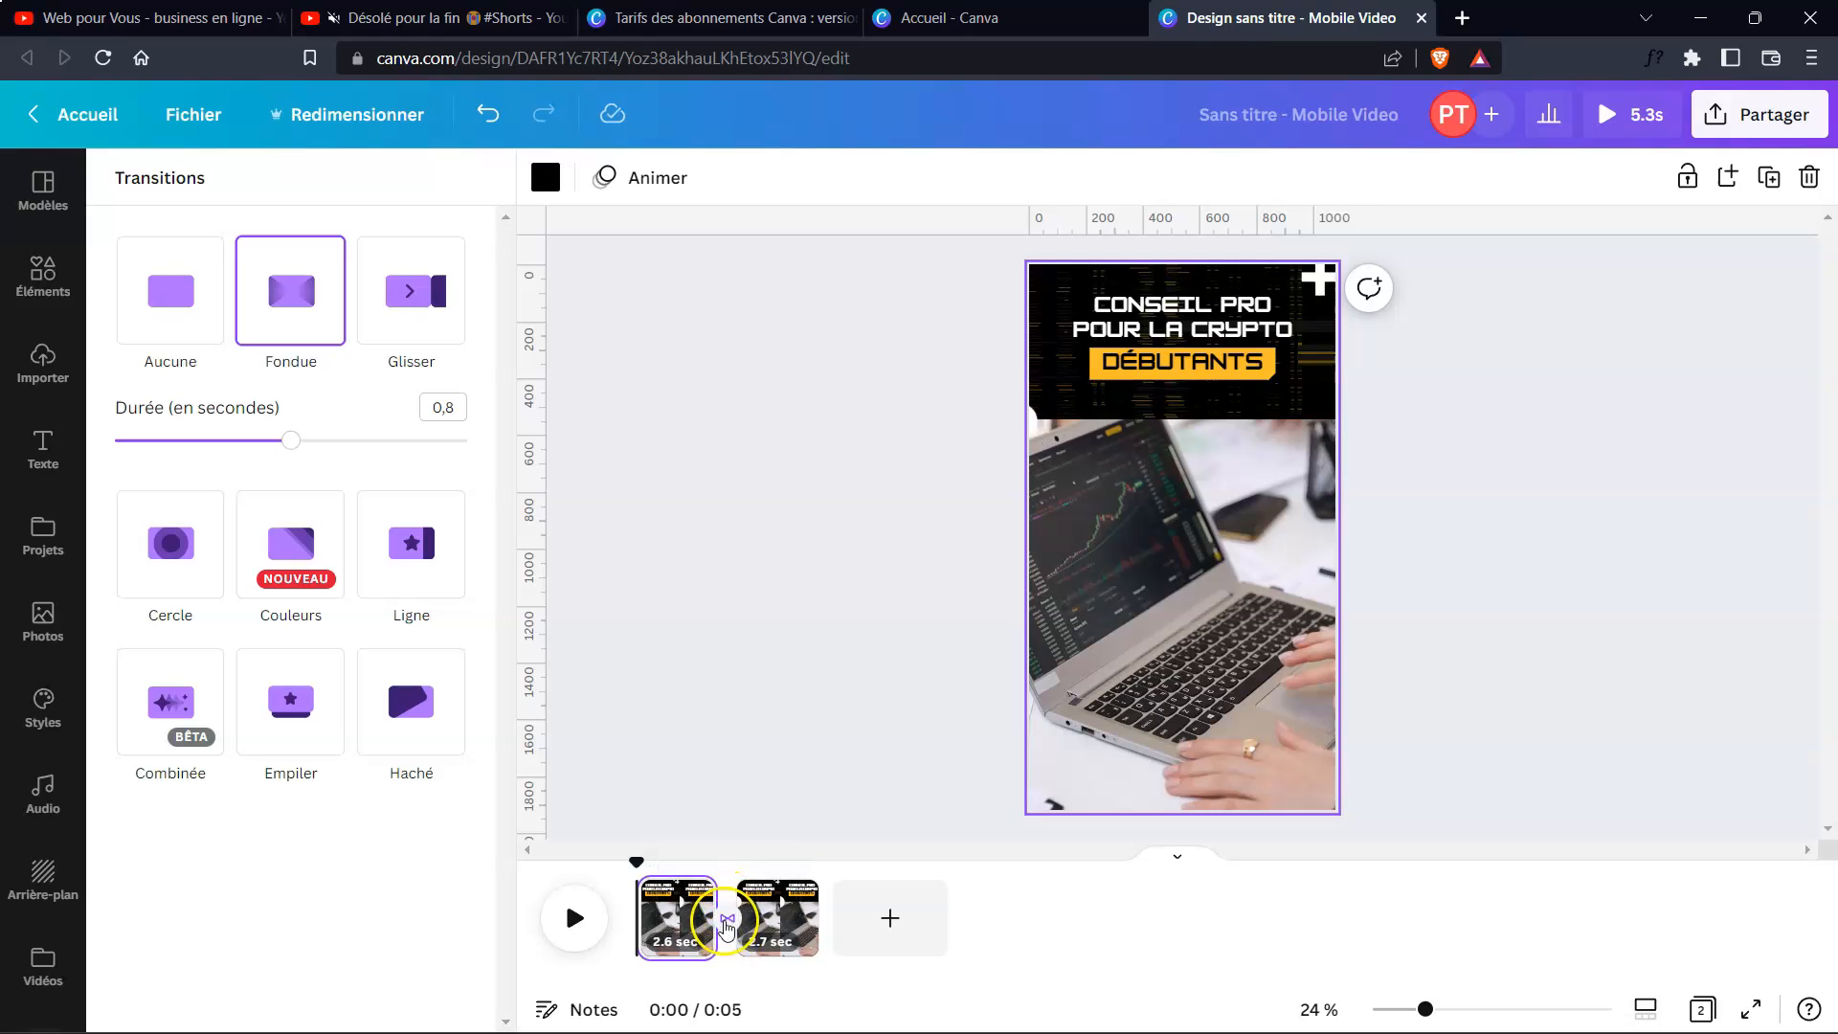
left_click(430, 313)
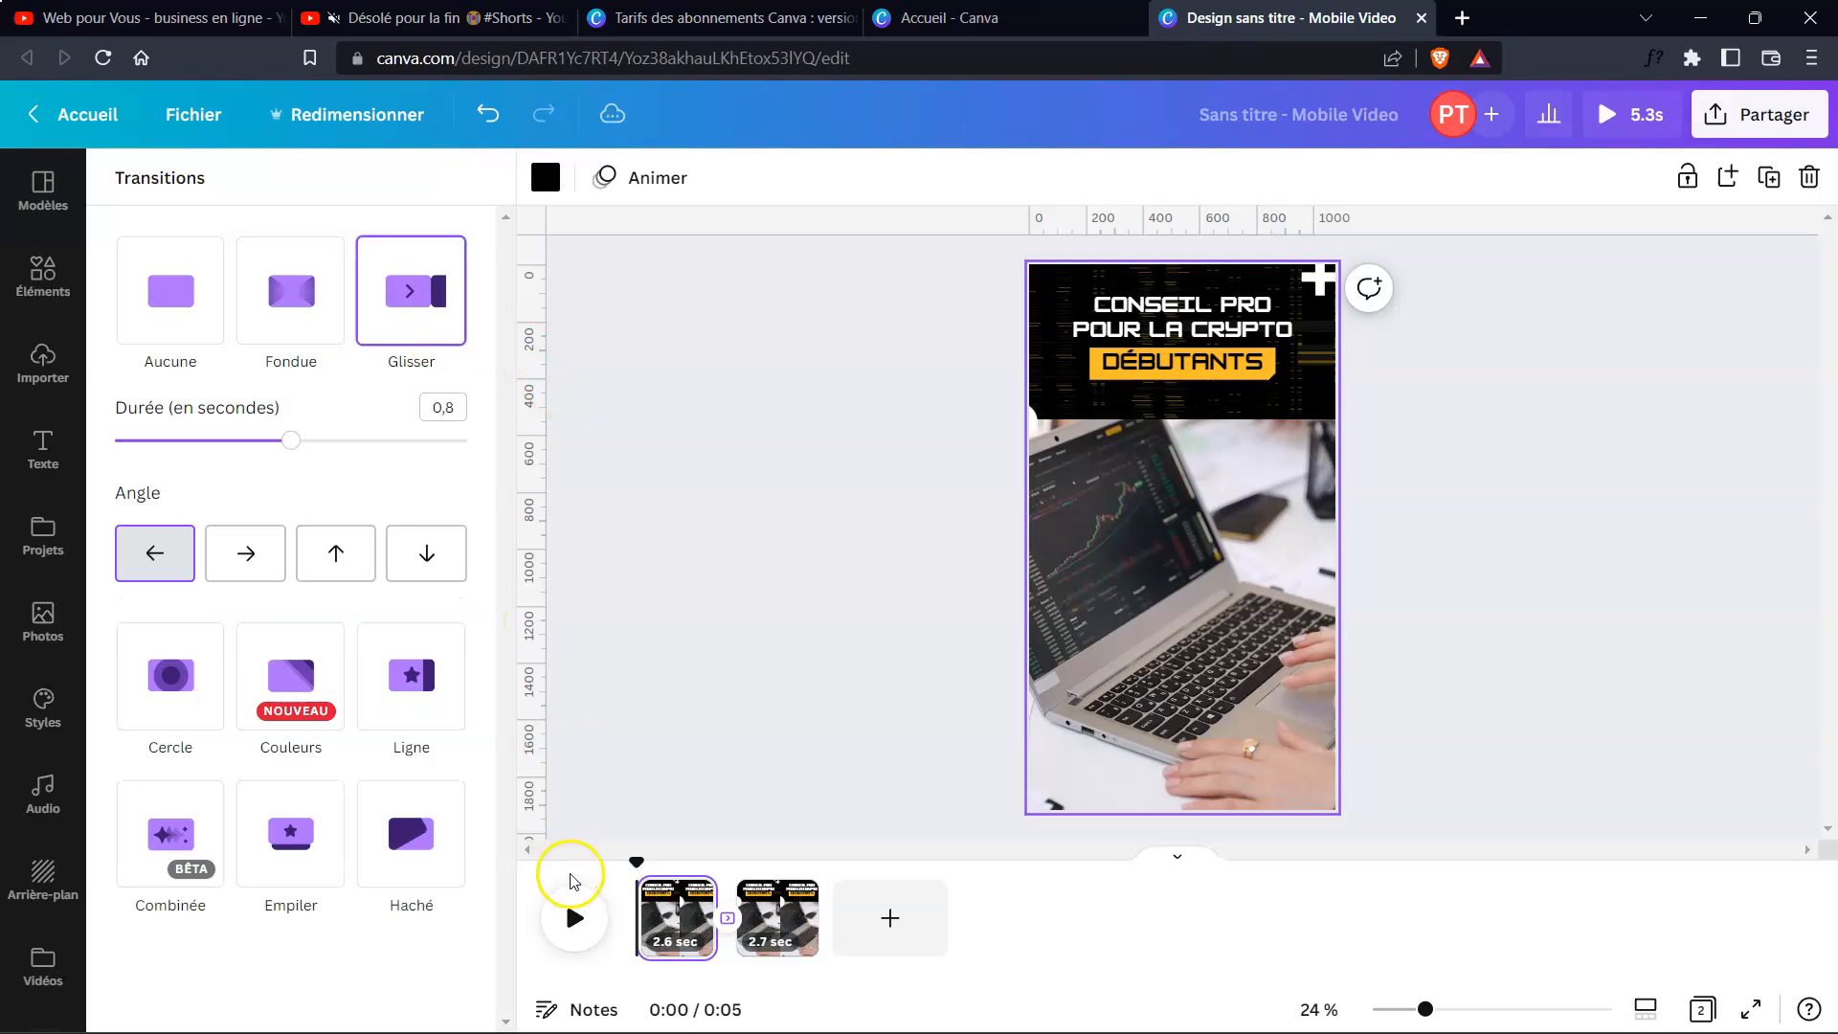
left_click(572, 920)
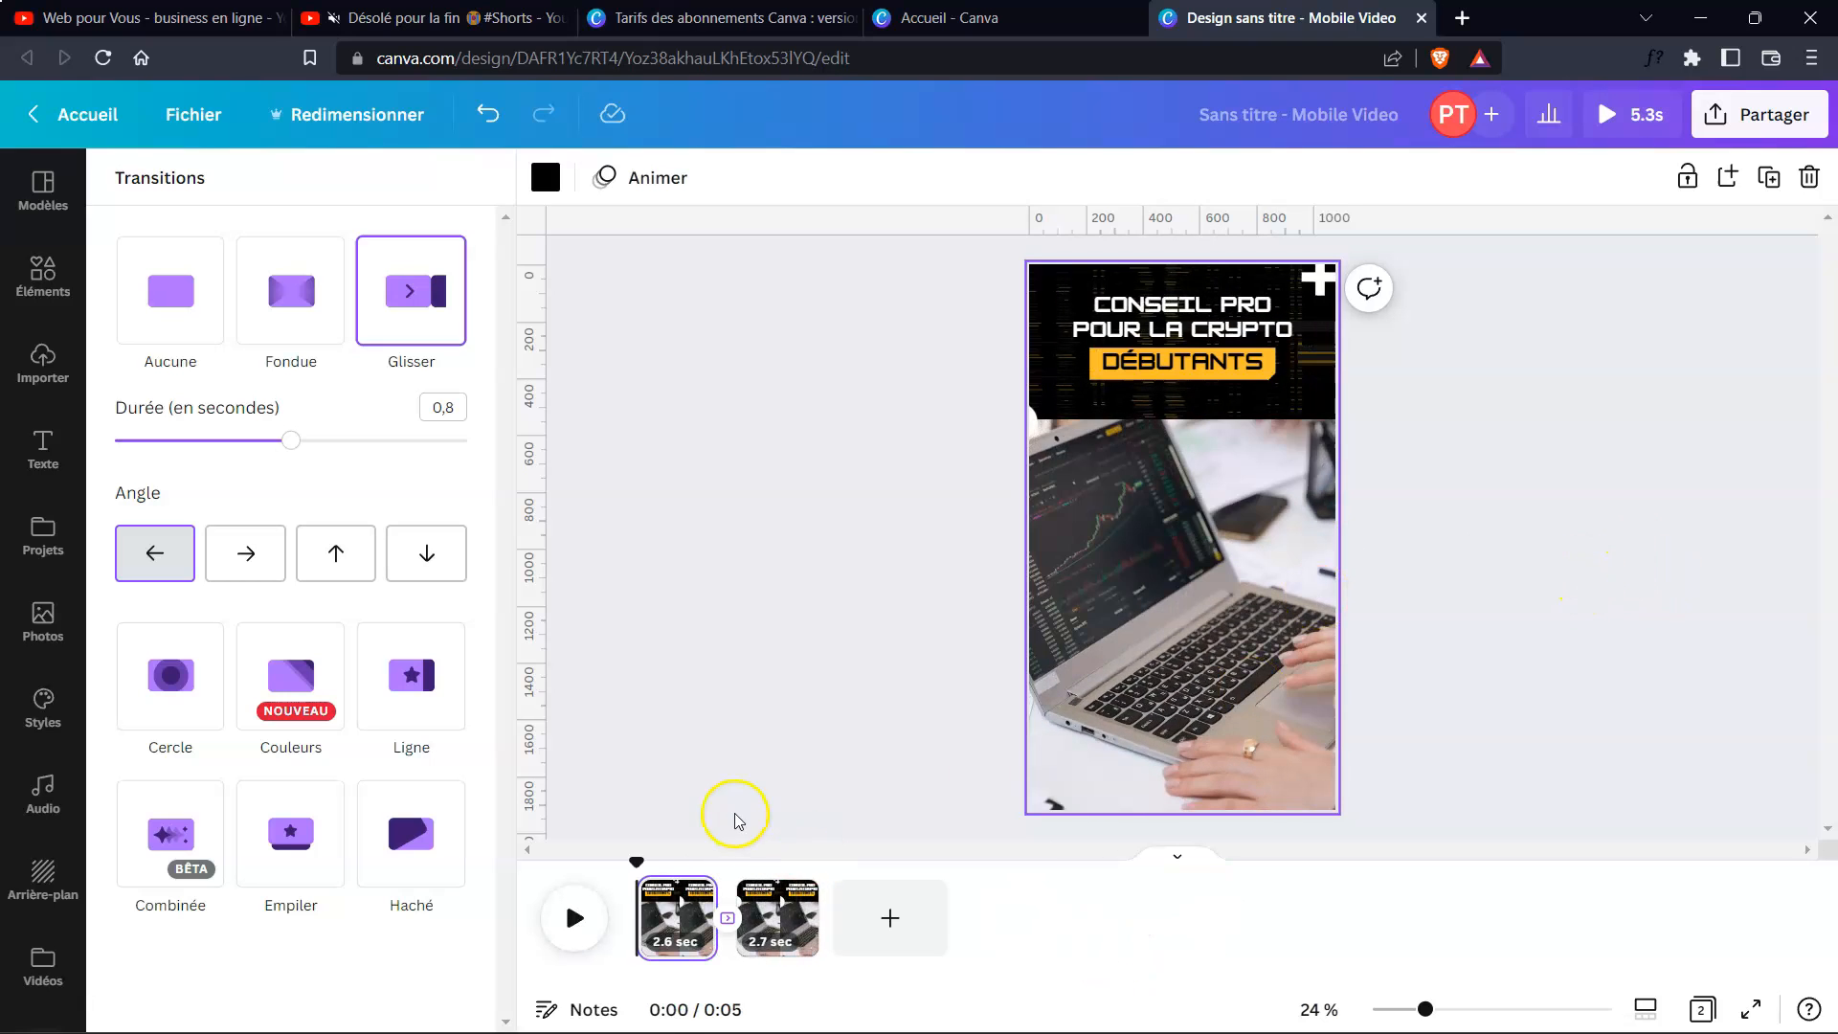
- Undo the template, page split and transition edits back to the blank page
key("ctrl+z")
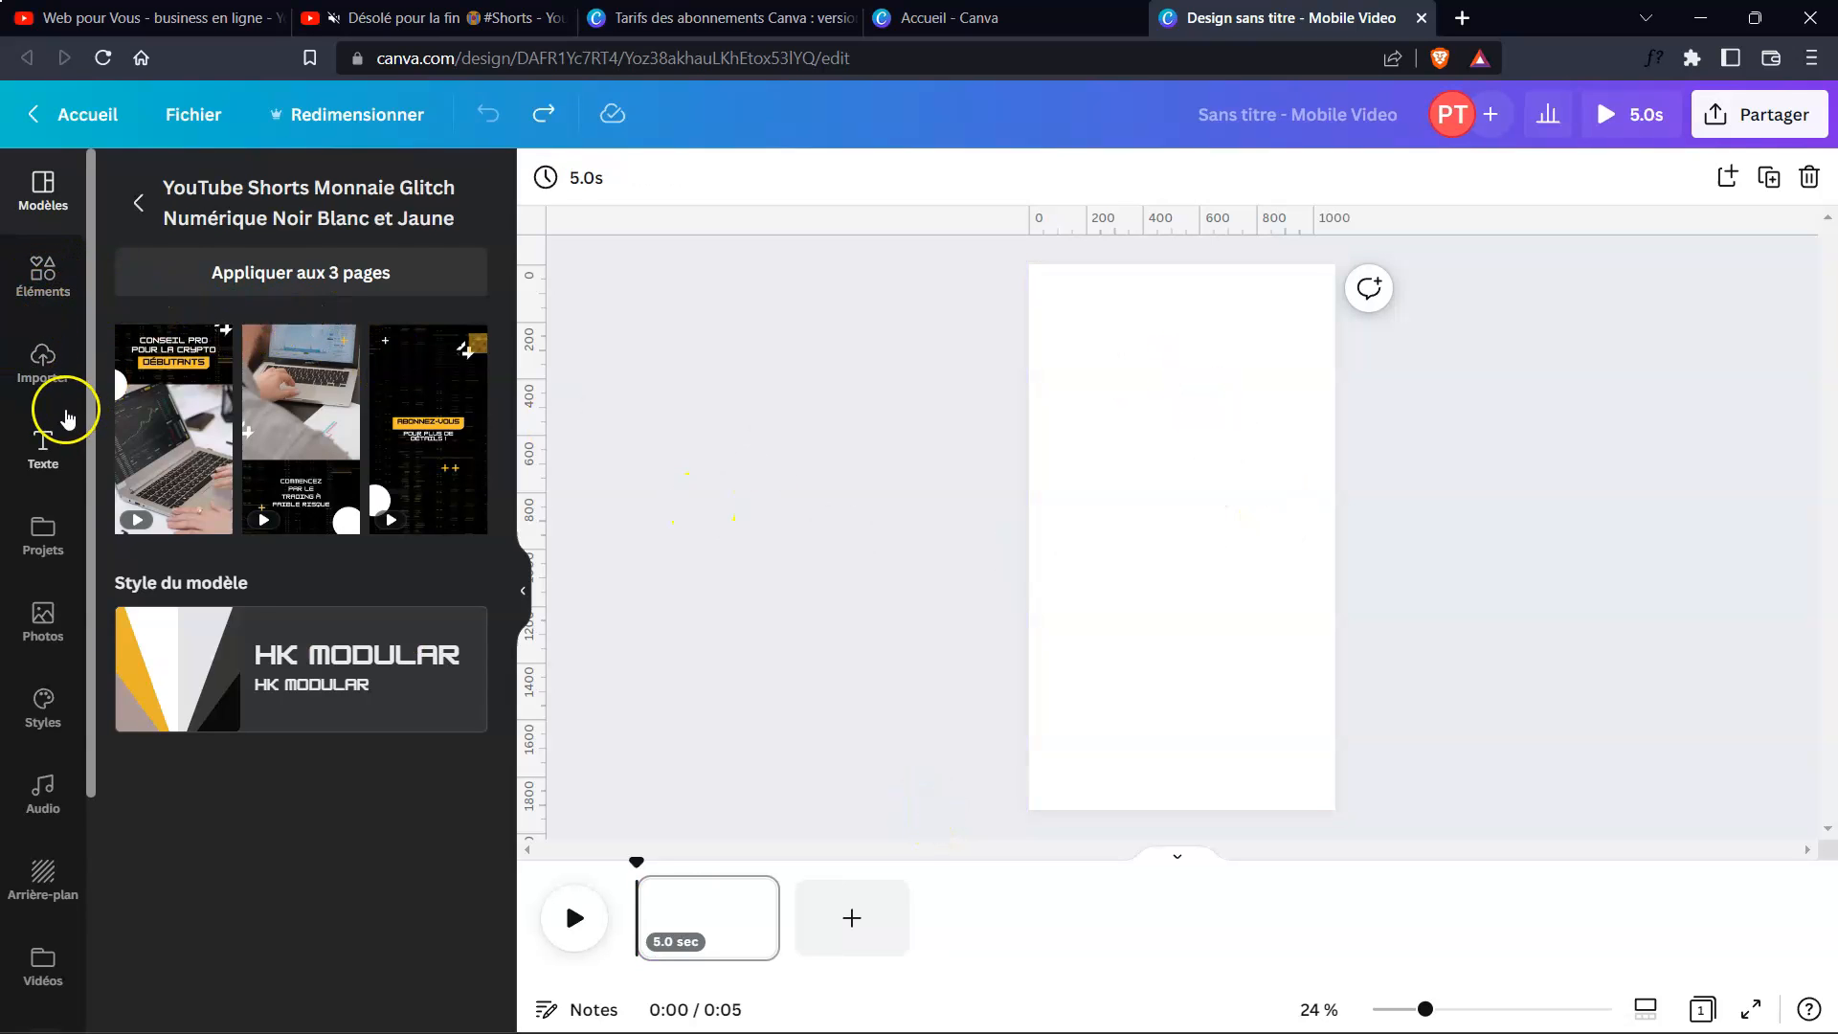
- Search the elements library for "vidéo", restrict the results to videos, and browse the clips
left_click(43, 275)
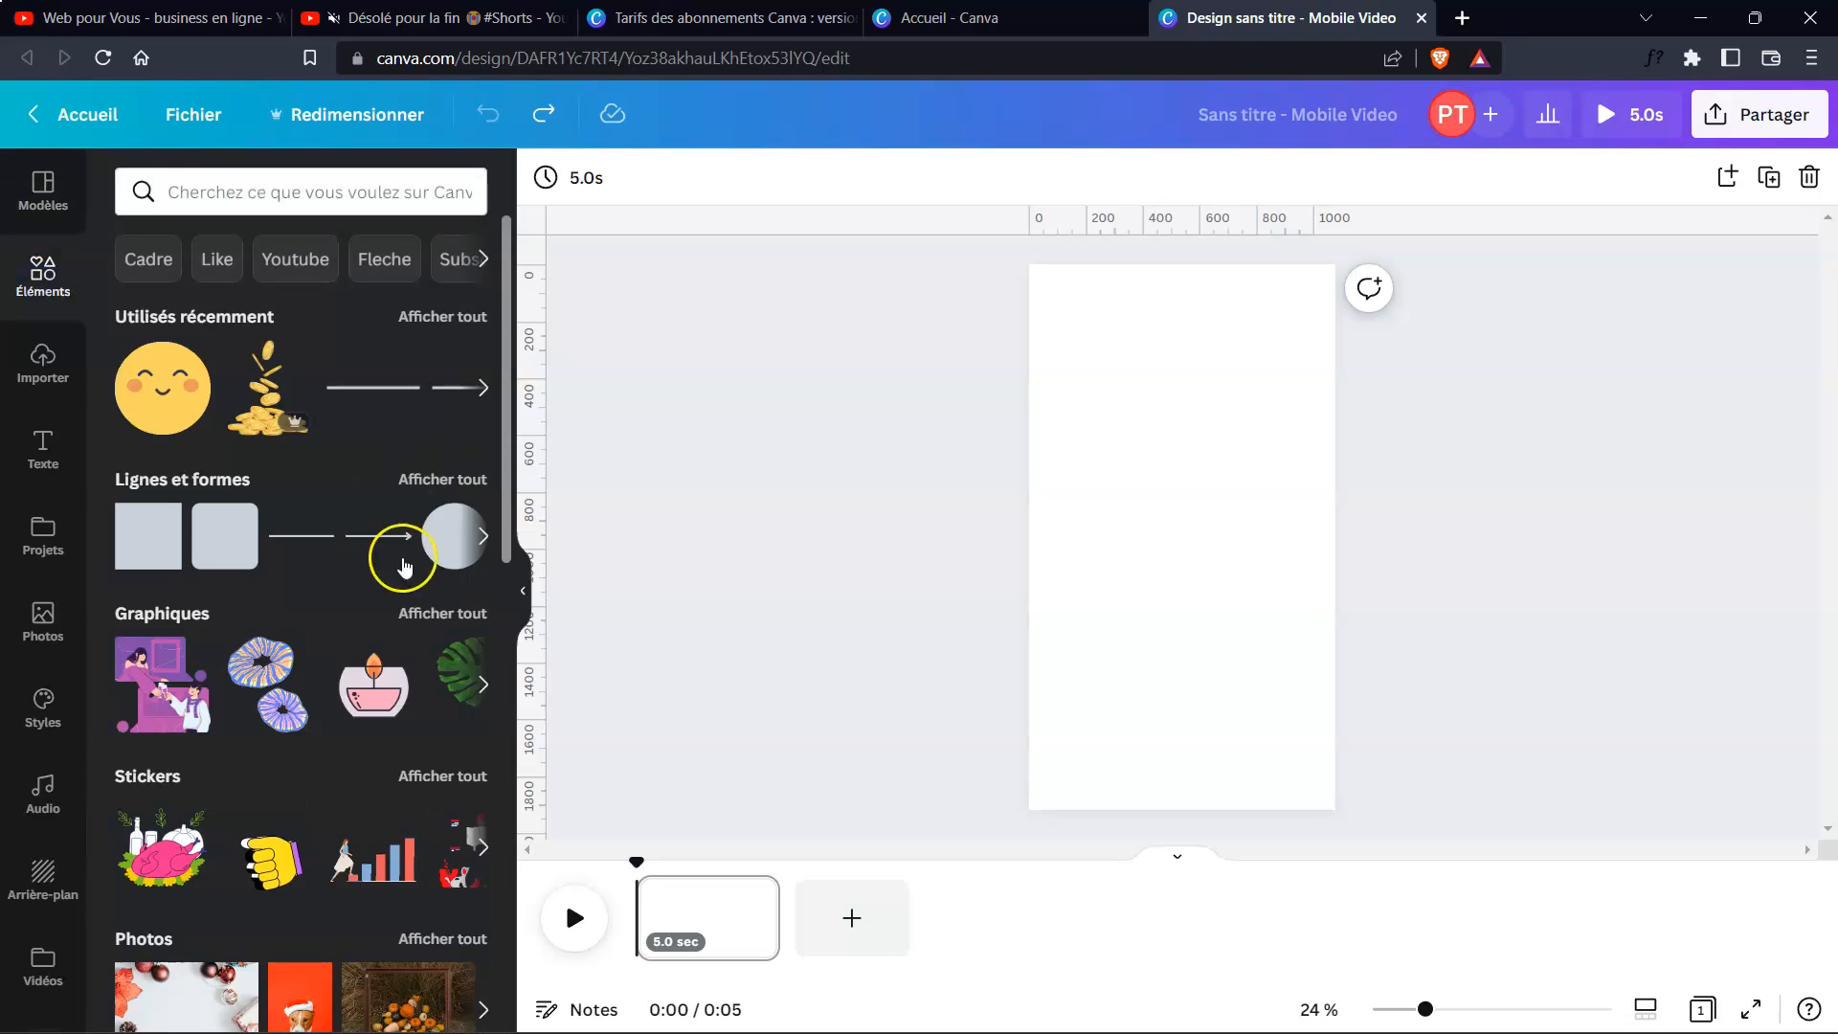
left_click(278, 189)
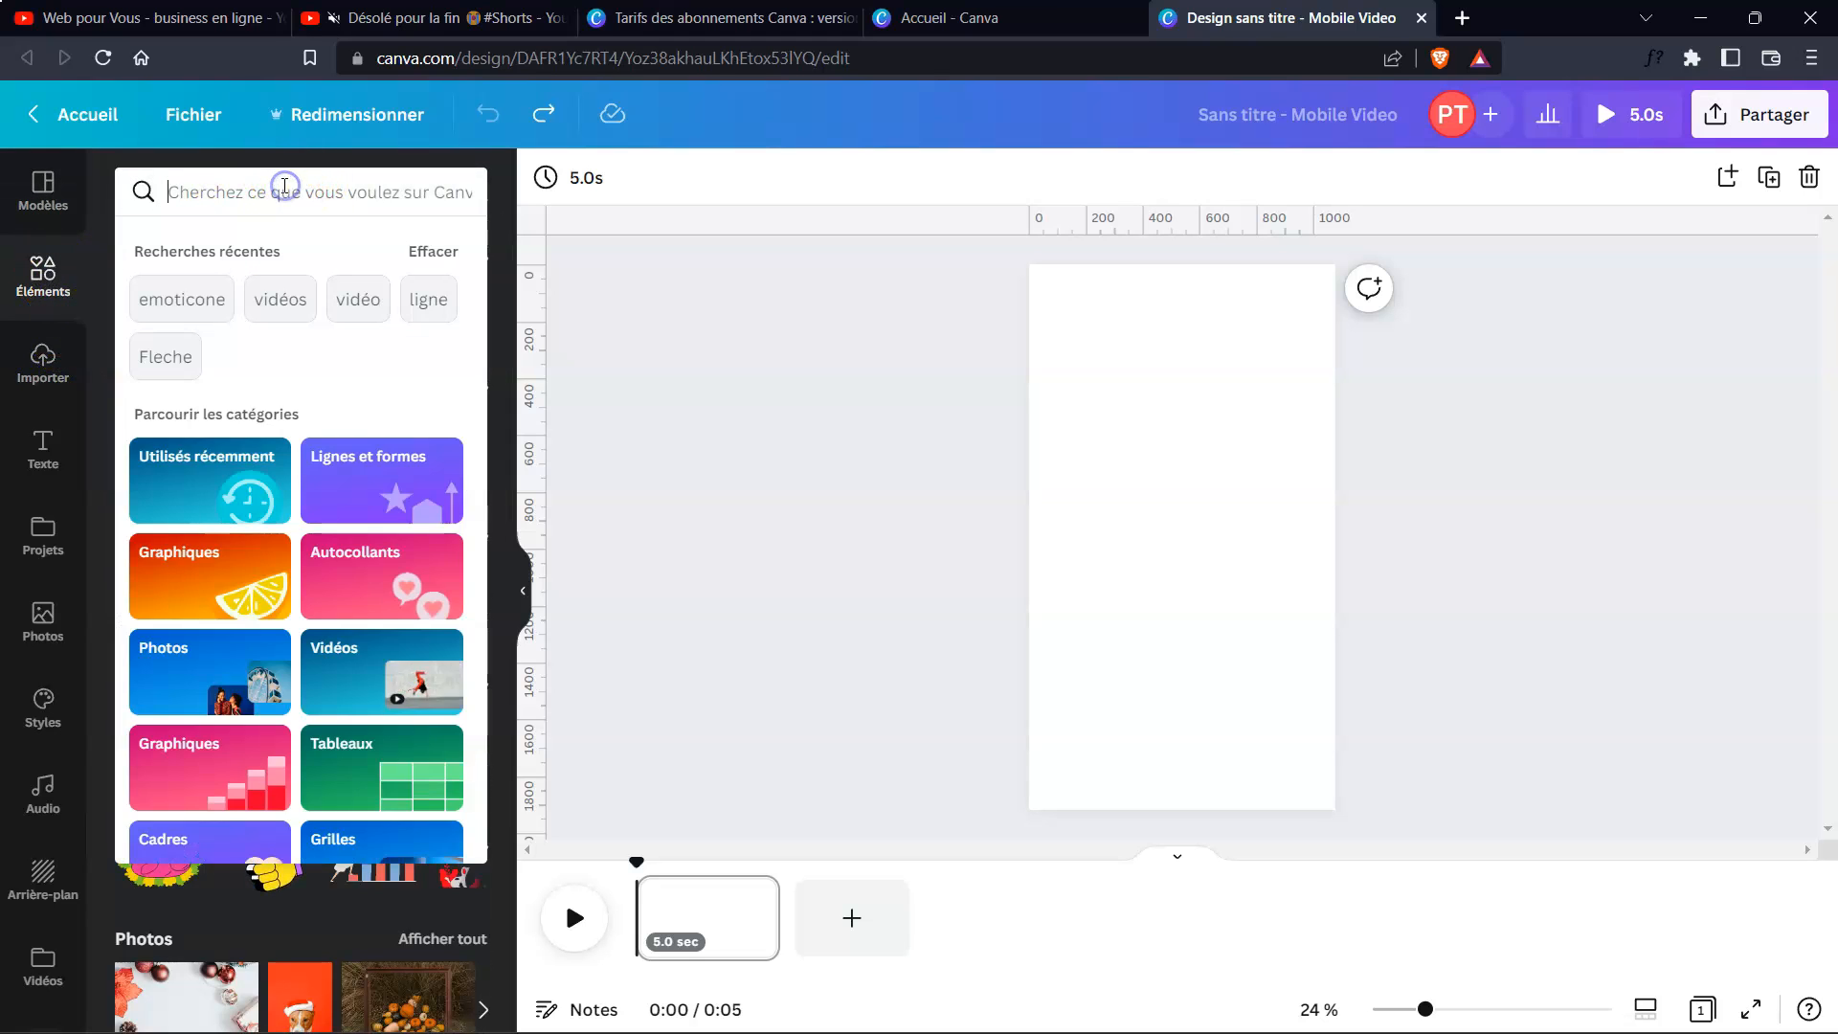
left_click(350, 300)
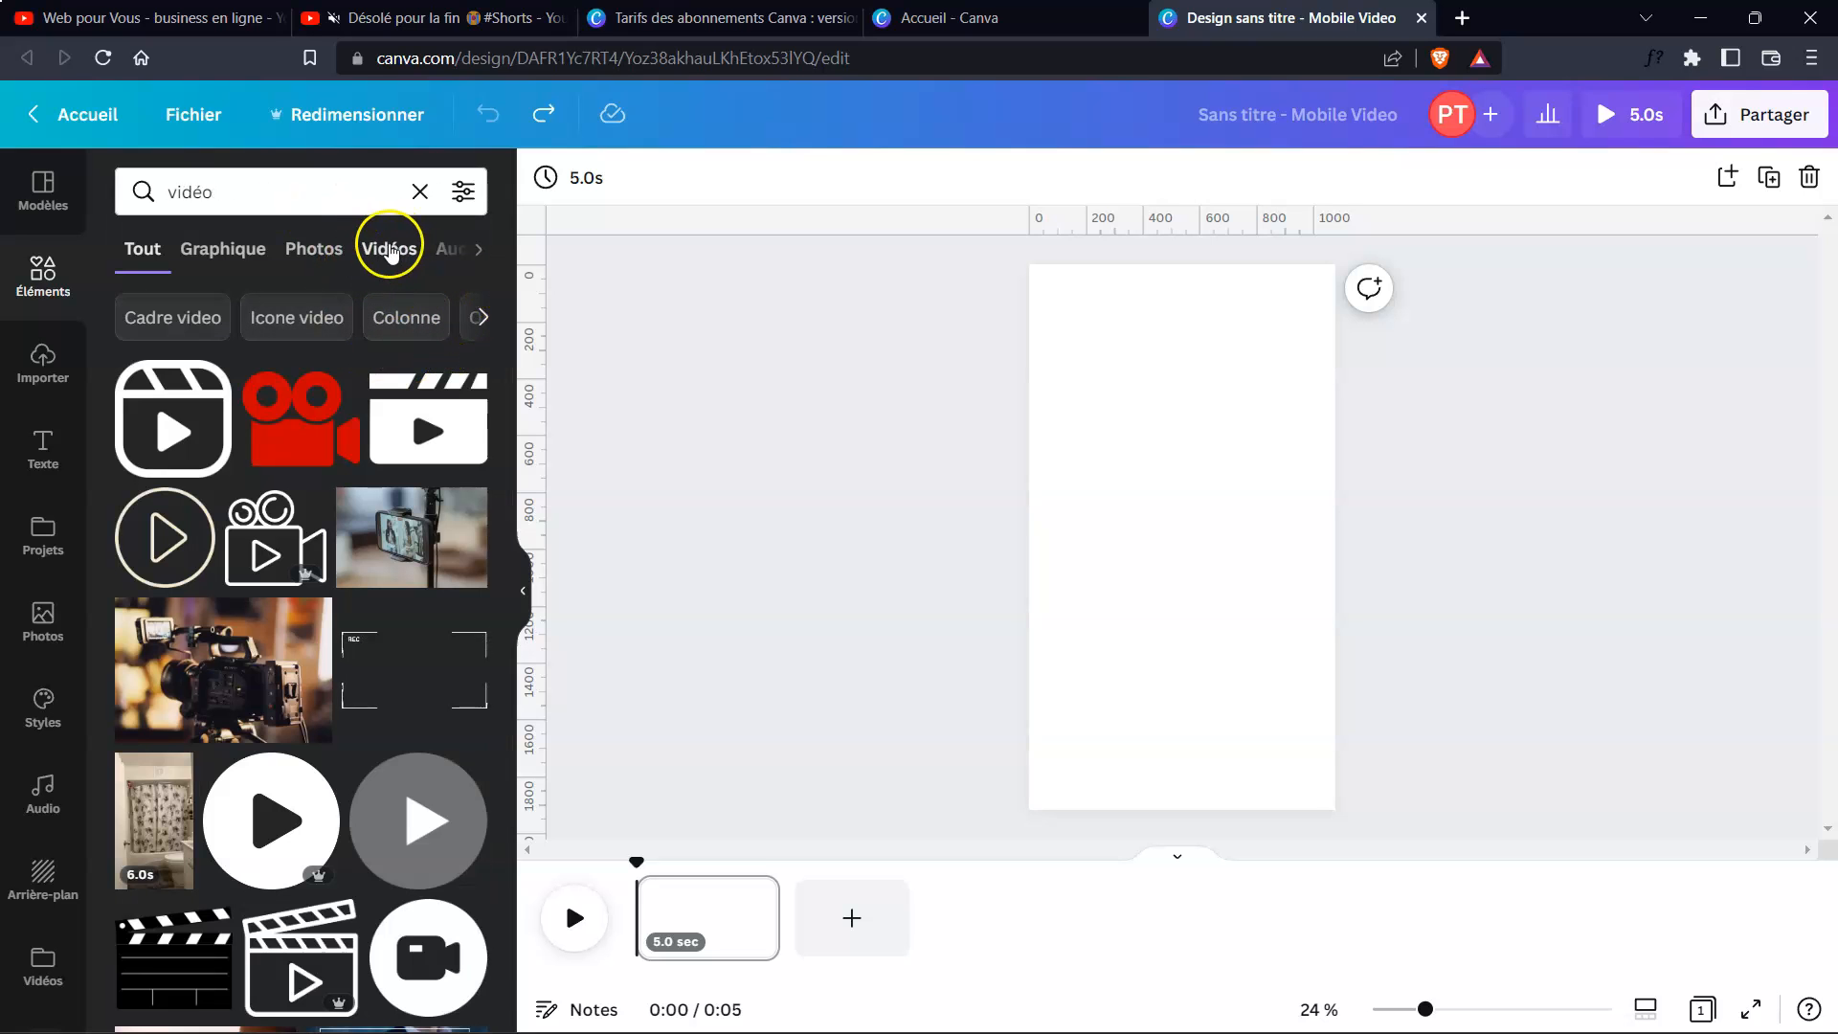
left_click(394, 251)
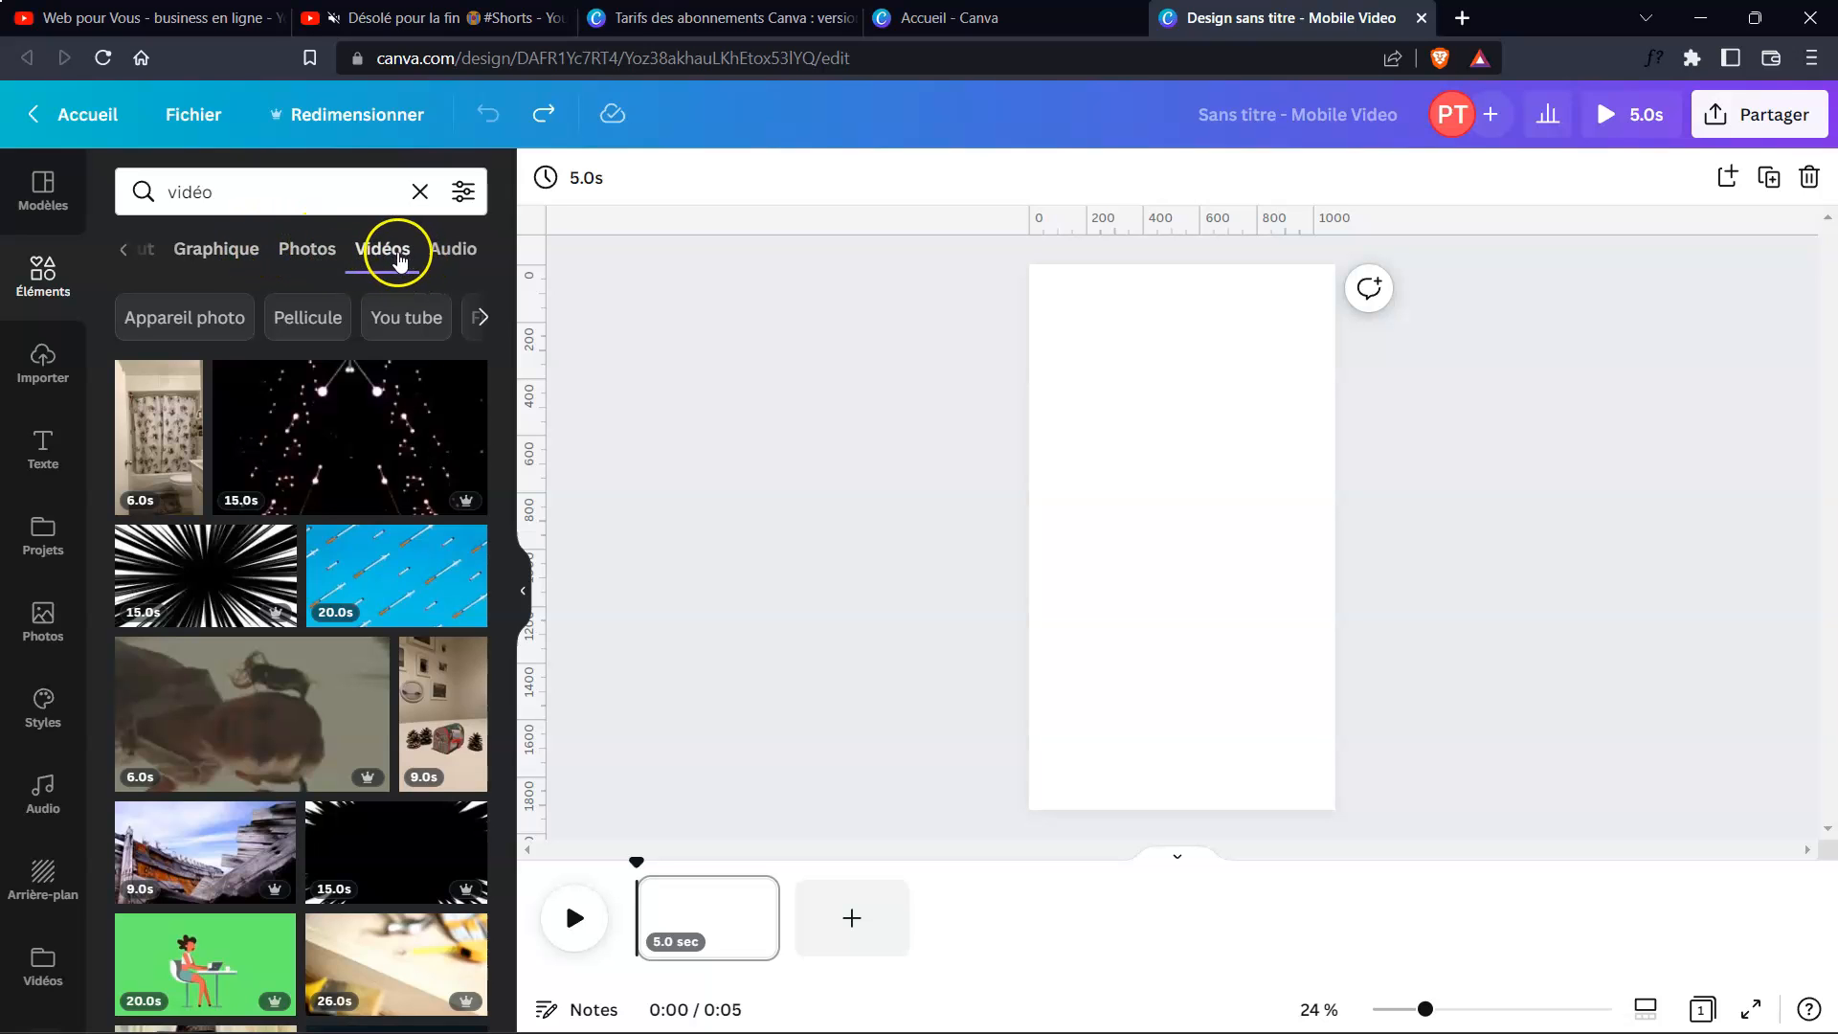
scroll(431, 599, "down", 4)
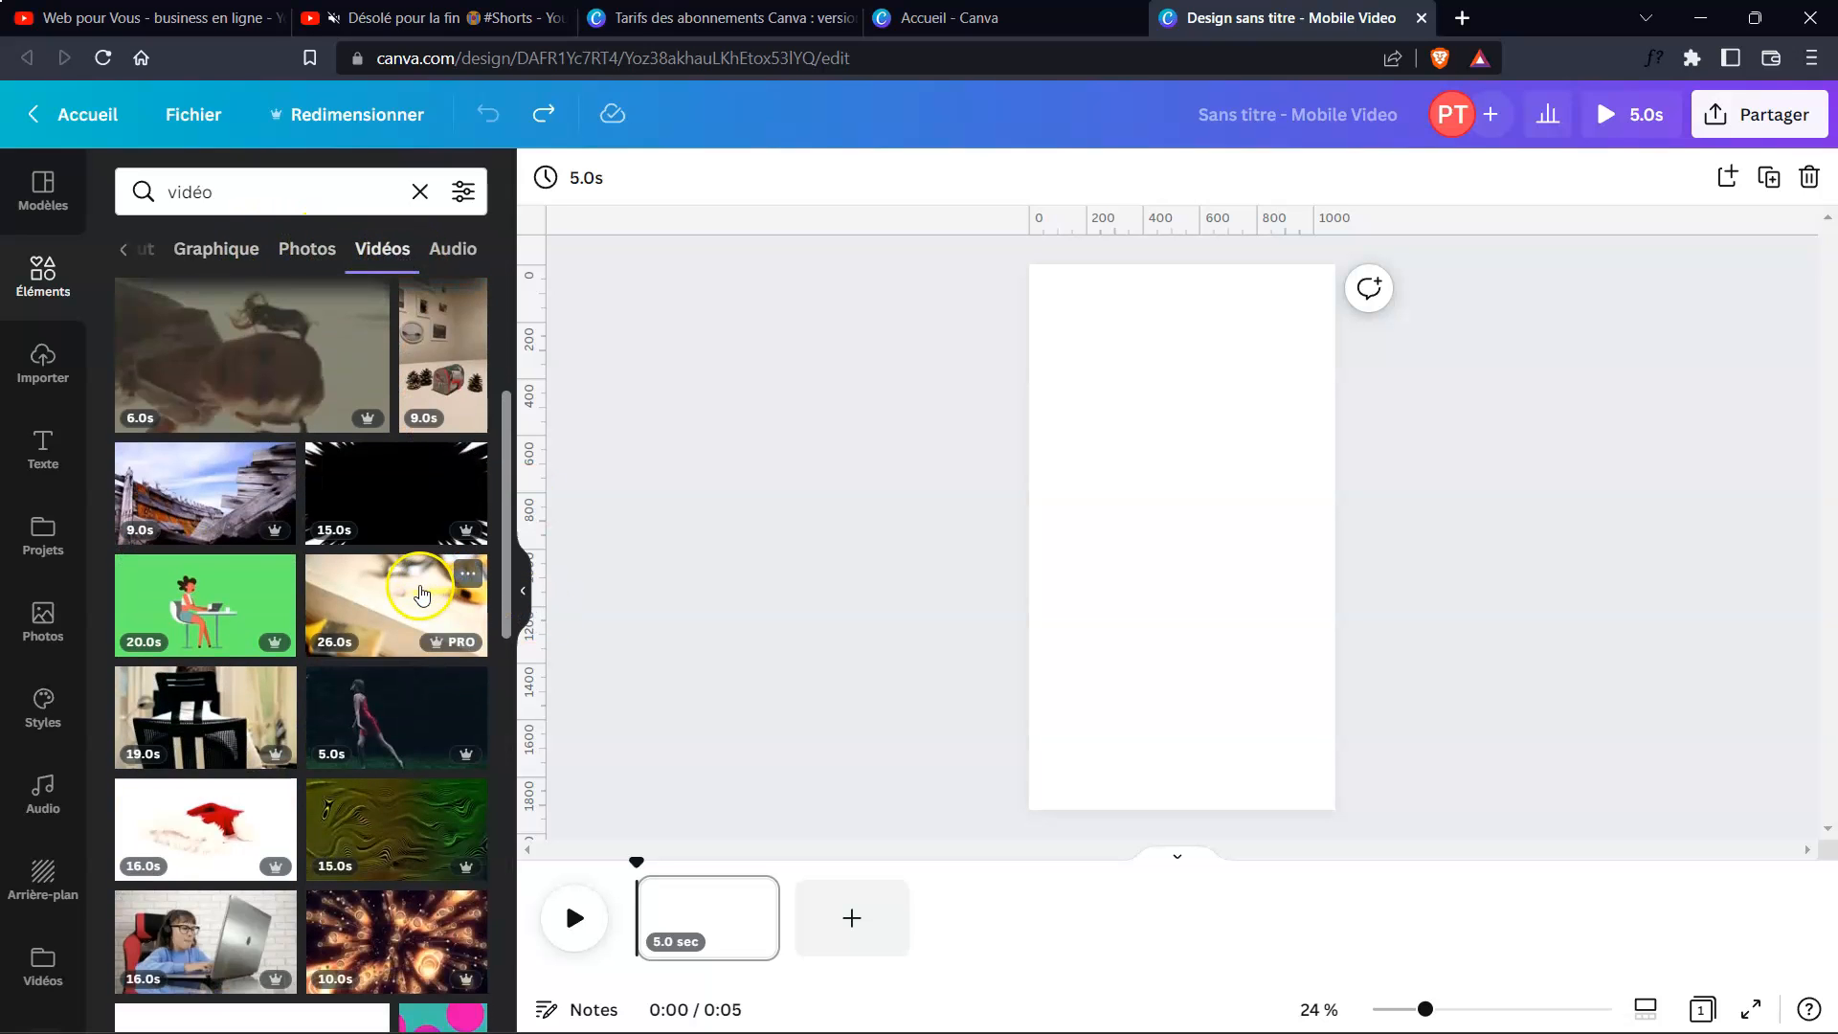
scroll(383, 584, "down", 6)
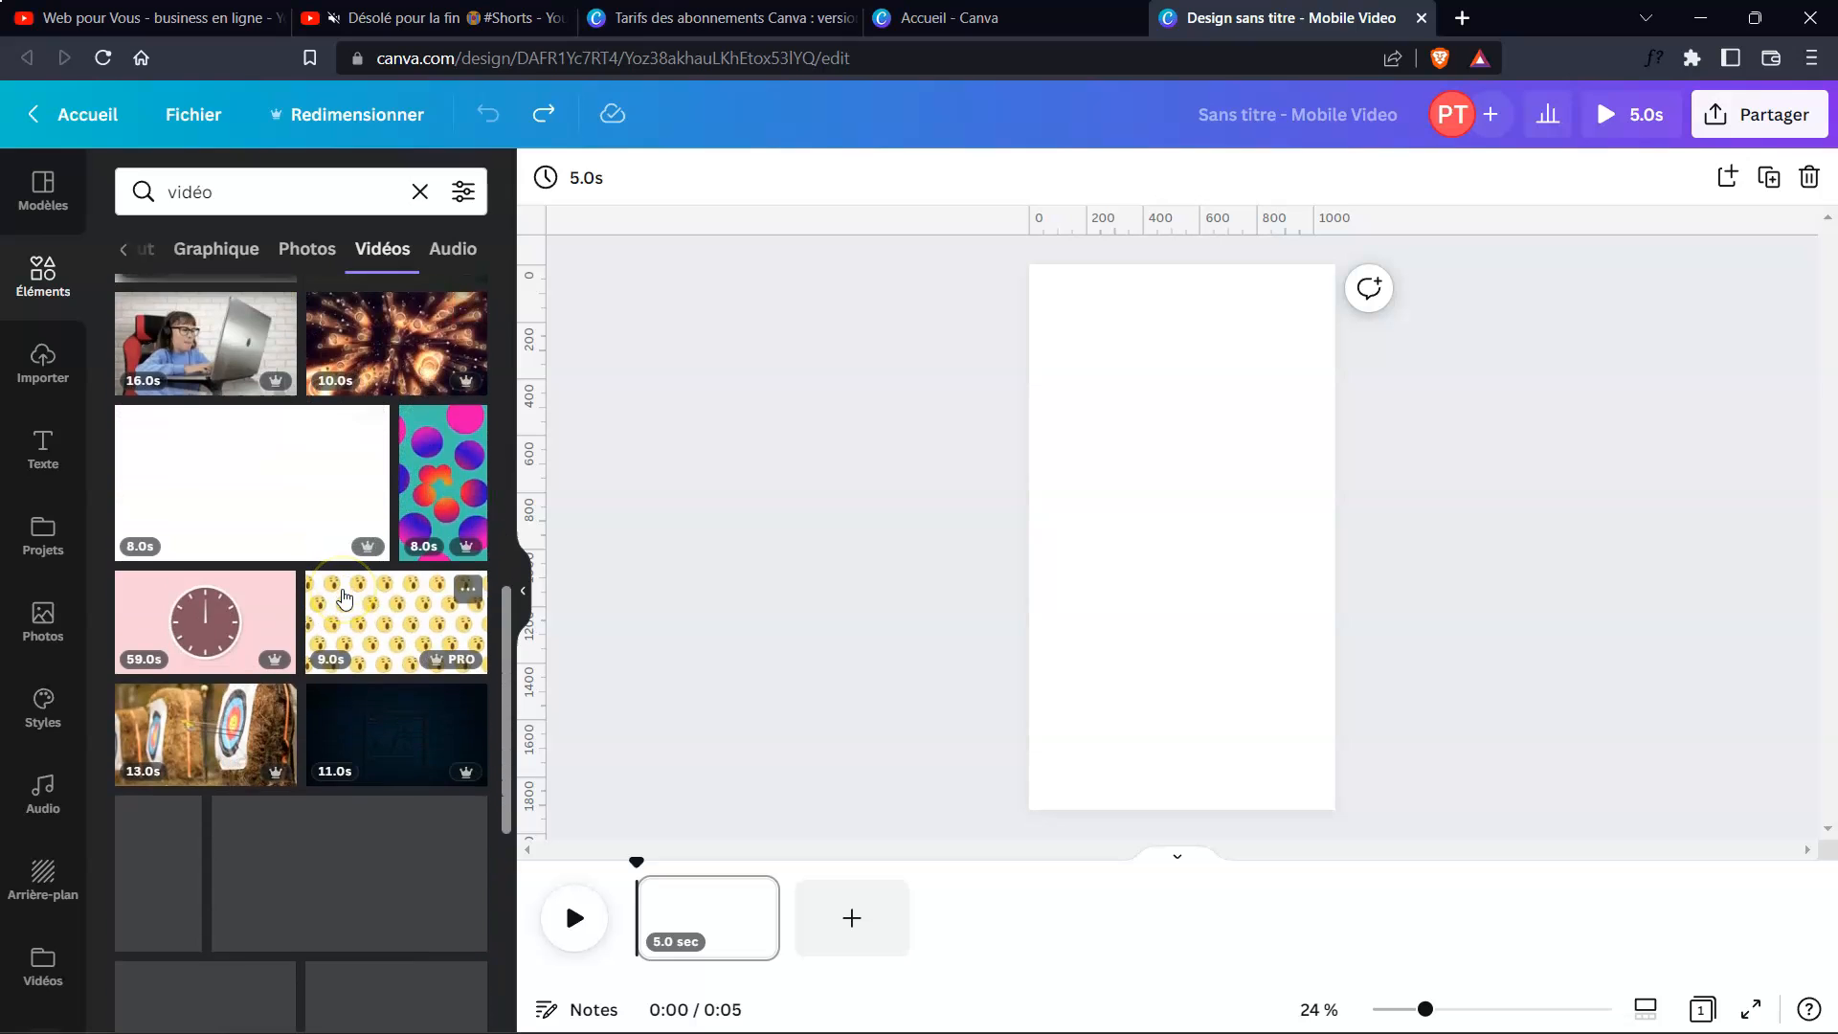
scroll(344, 793, "down", 3)
scroll(345, 575, "up", 4)
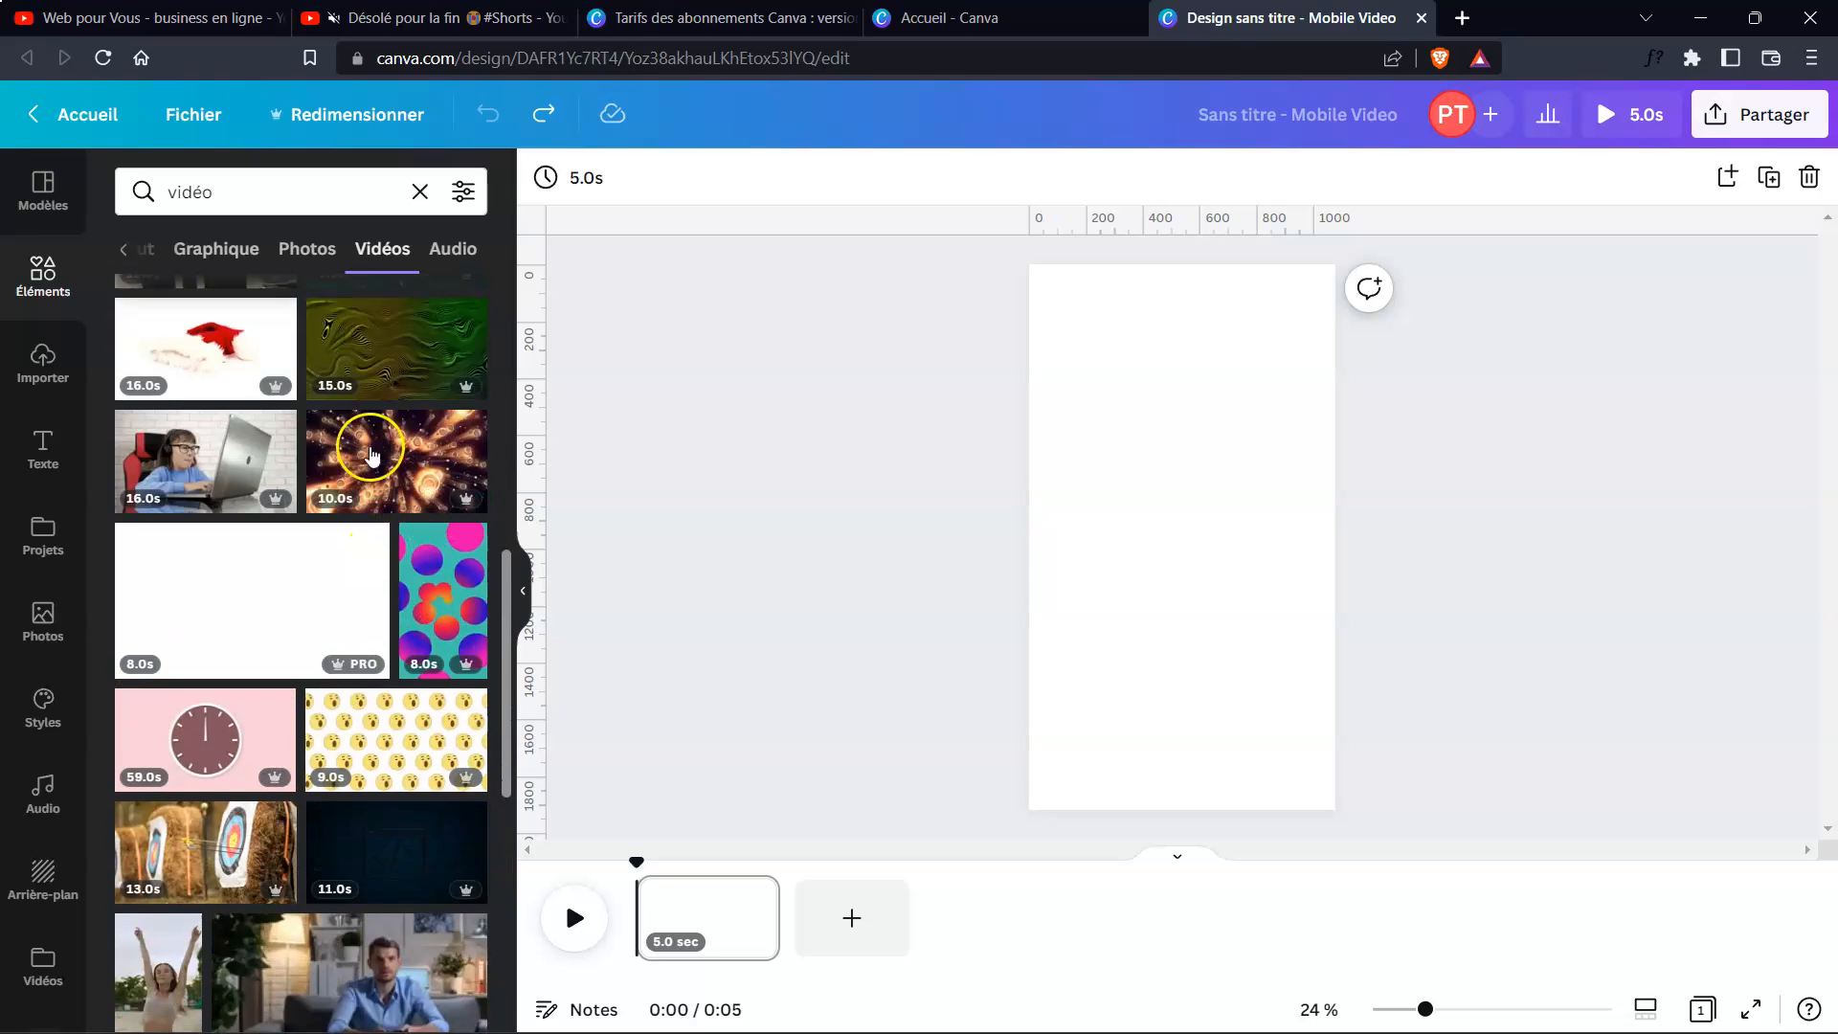
left_click(460, 196)
left_click(362, 528)
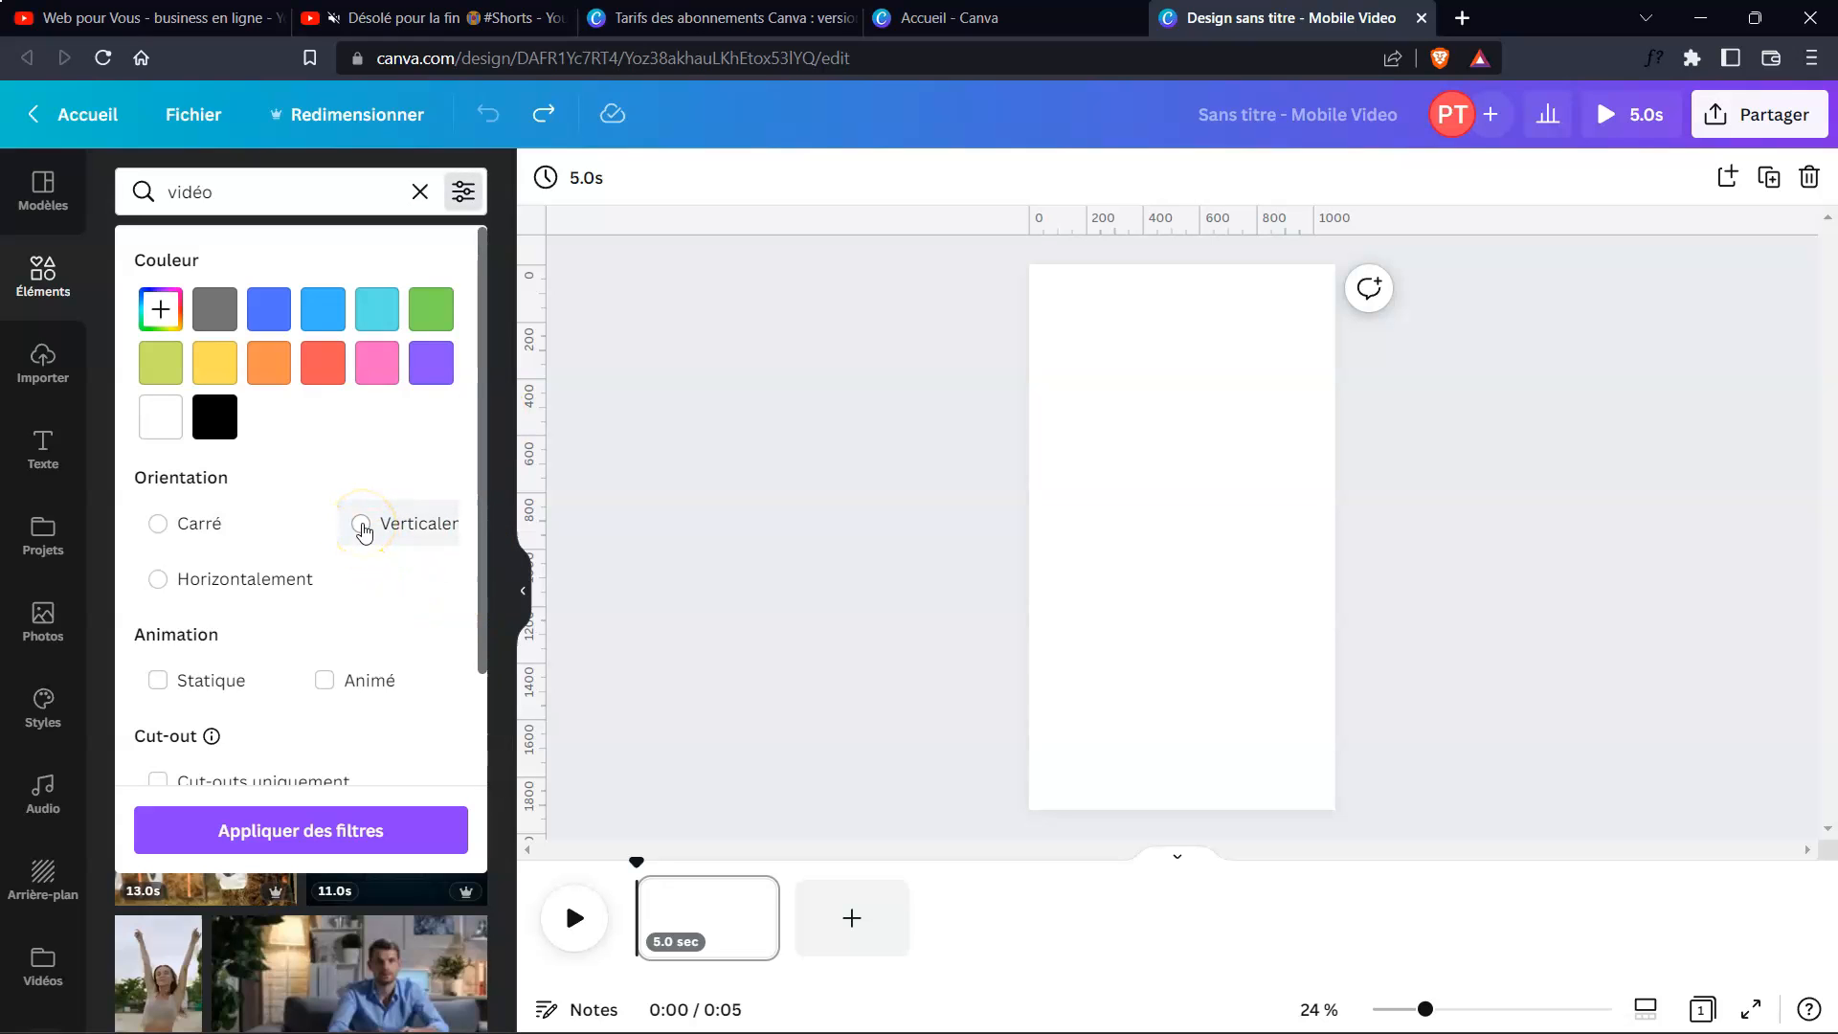
left_click(667, 611)
left_click(1069, 546)
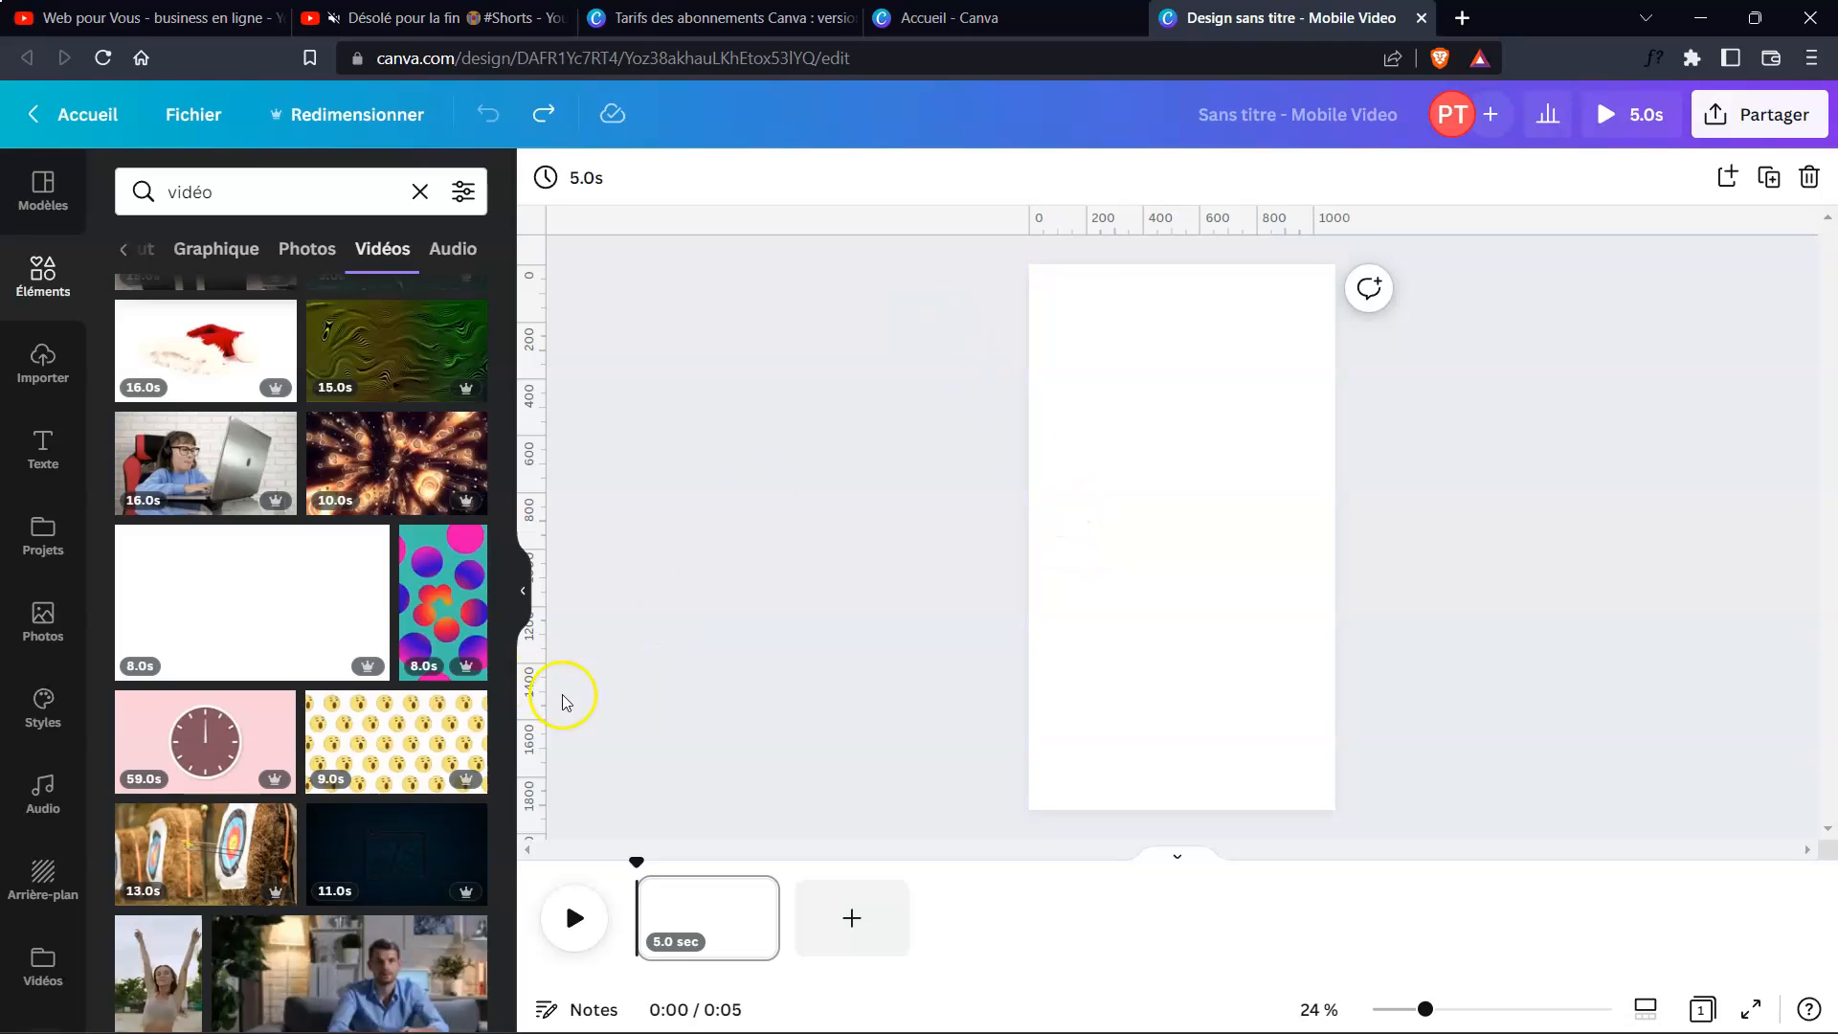
- Fill the blank page with the 31-second clip of the man on the sofa, repositioning it so he is centred
scroll(402, 877, "down", 4)
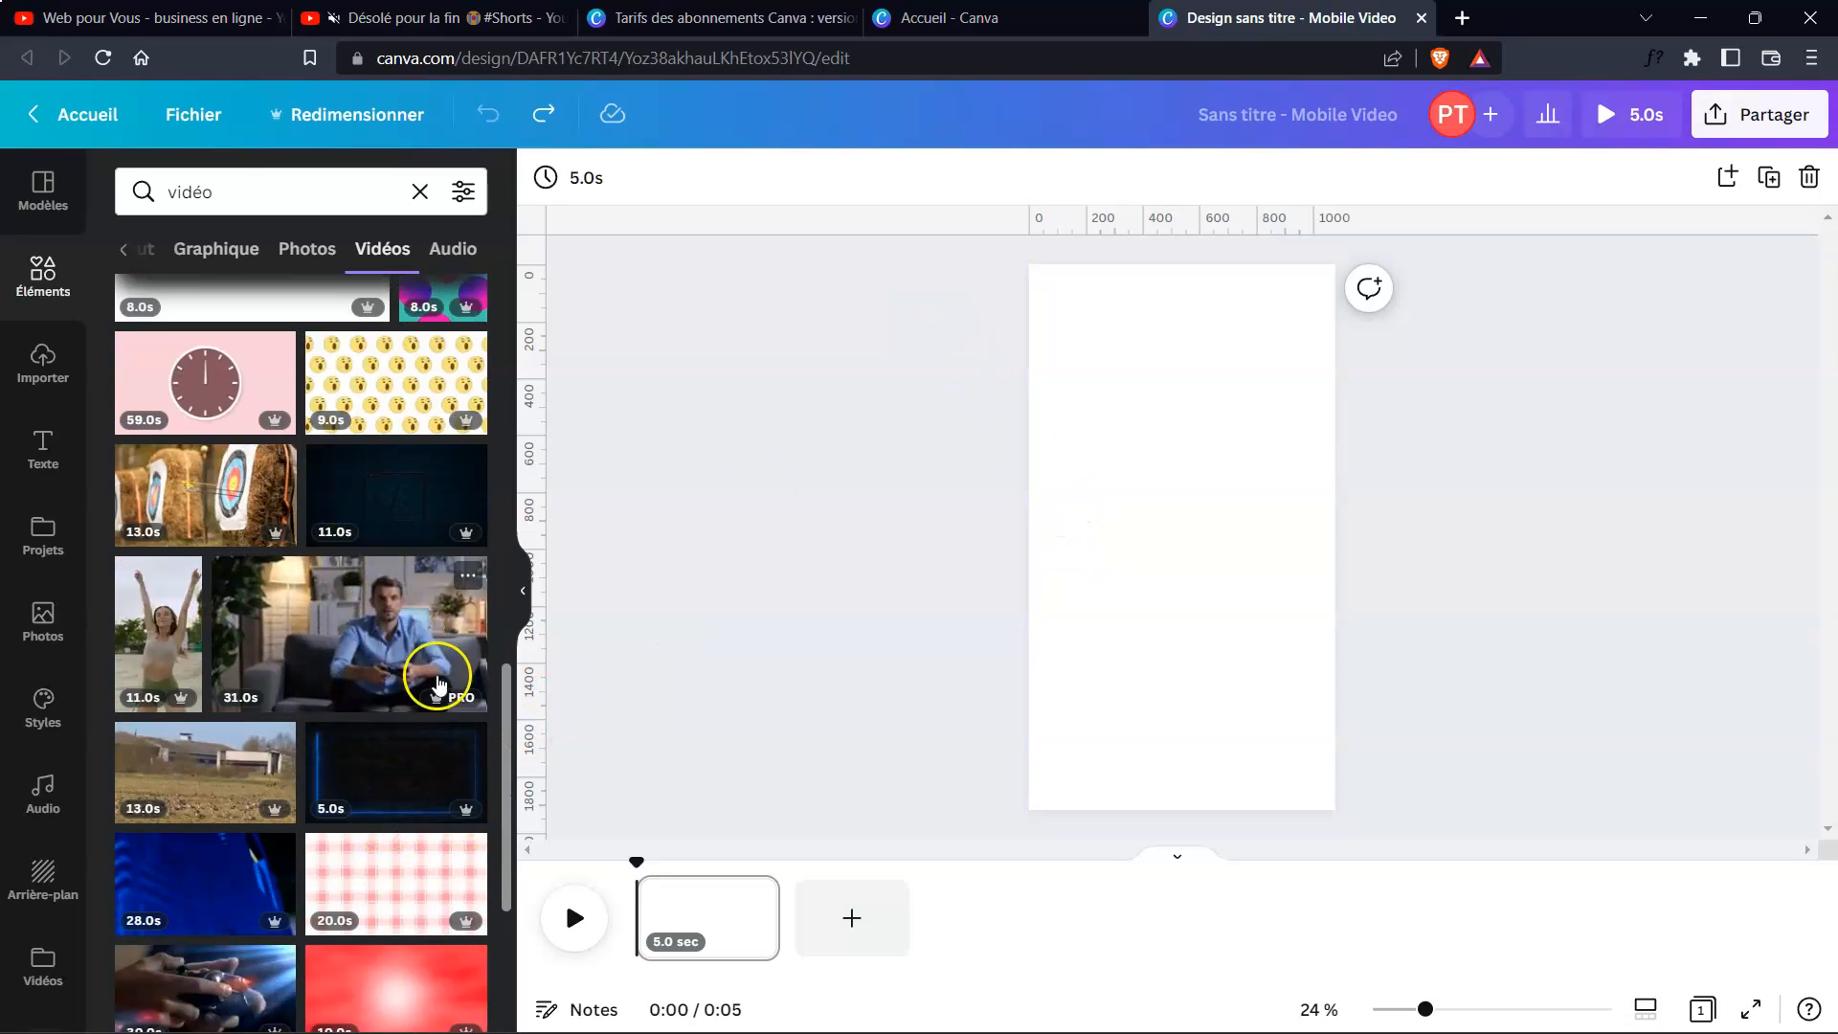
left_click_drag(361, 624, 1044, 543)
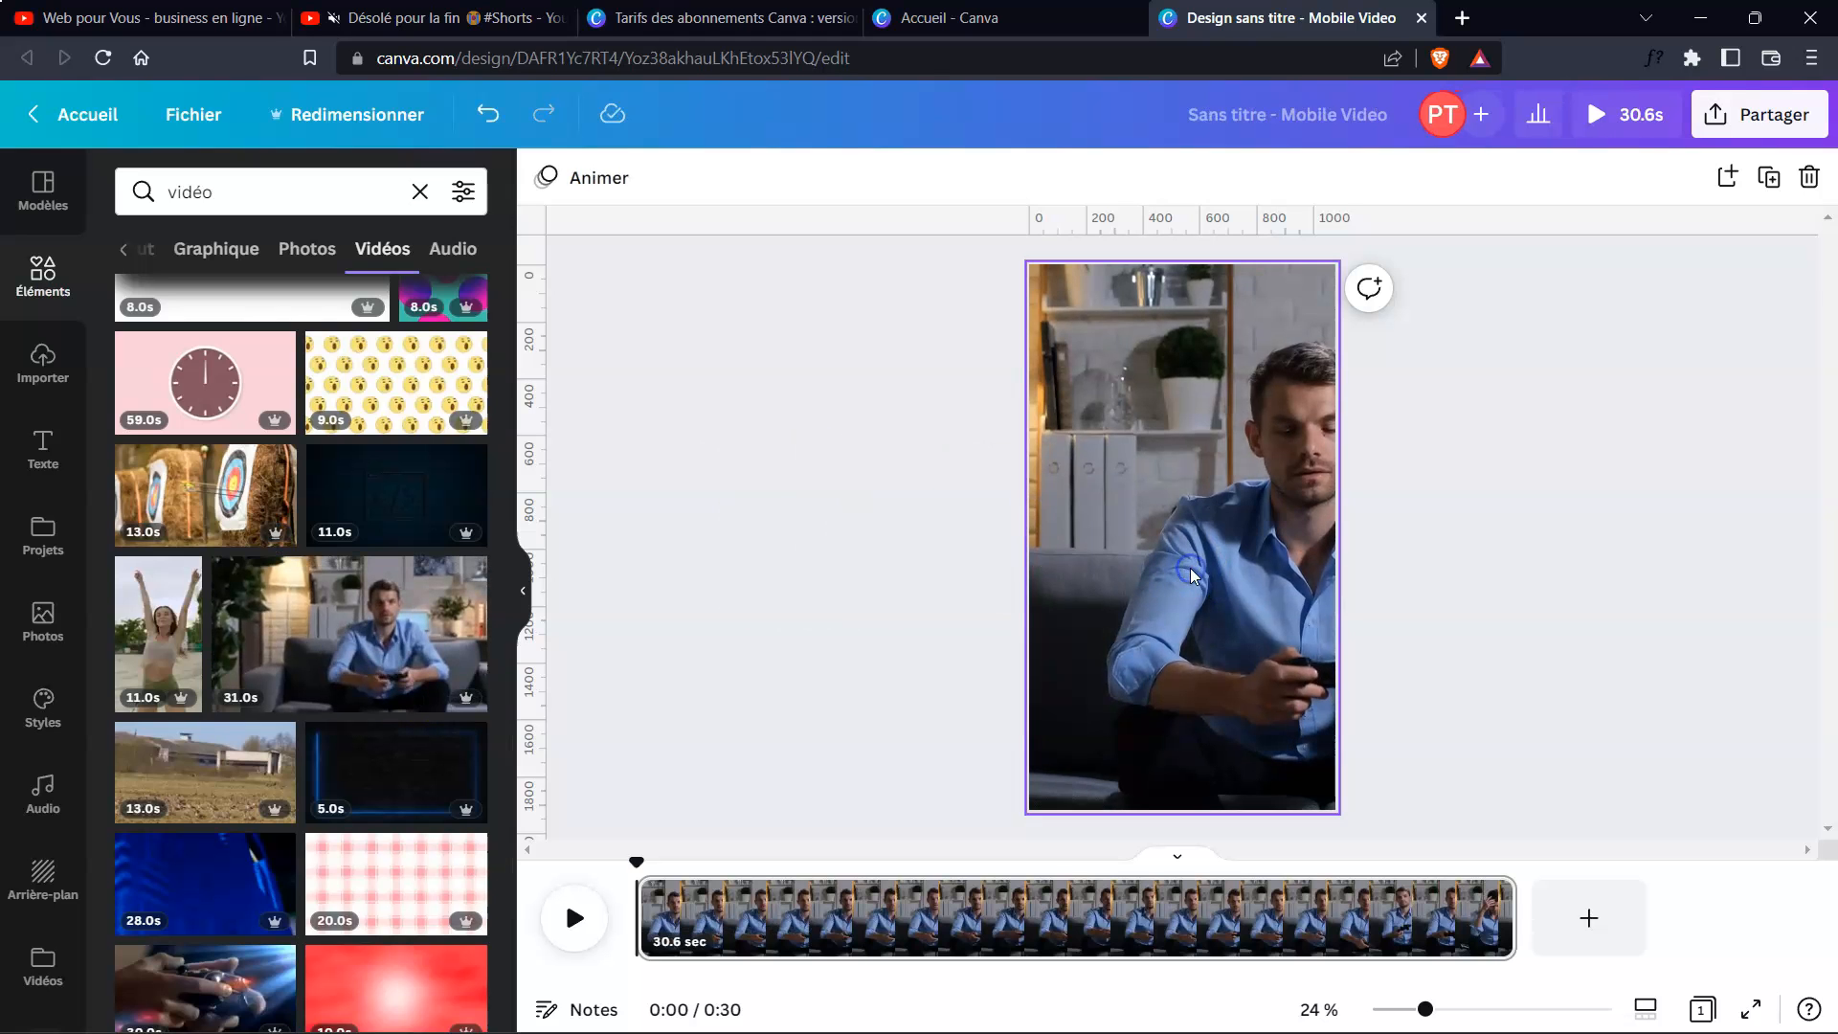
double_click(1191, 569)
left_click_drag(1191, 568, 1095, 553)
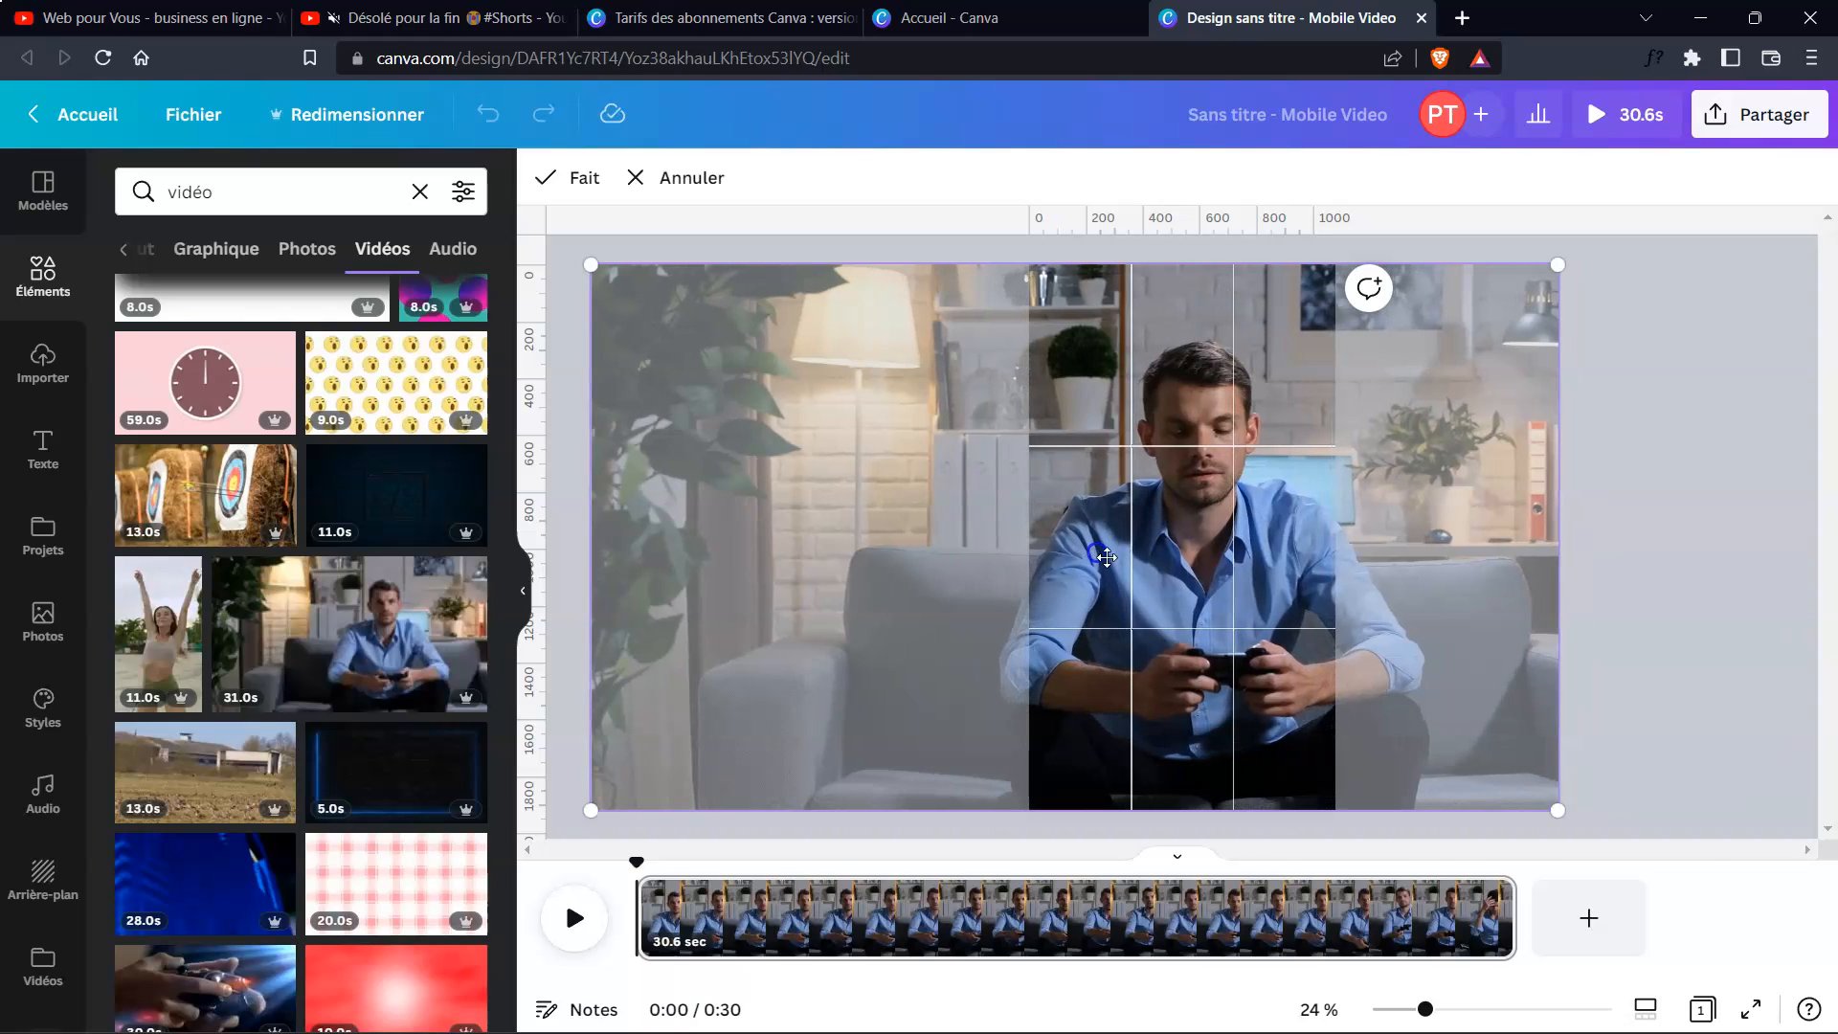
left_click(1702, 596)
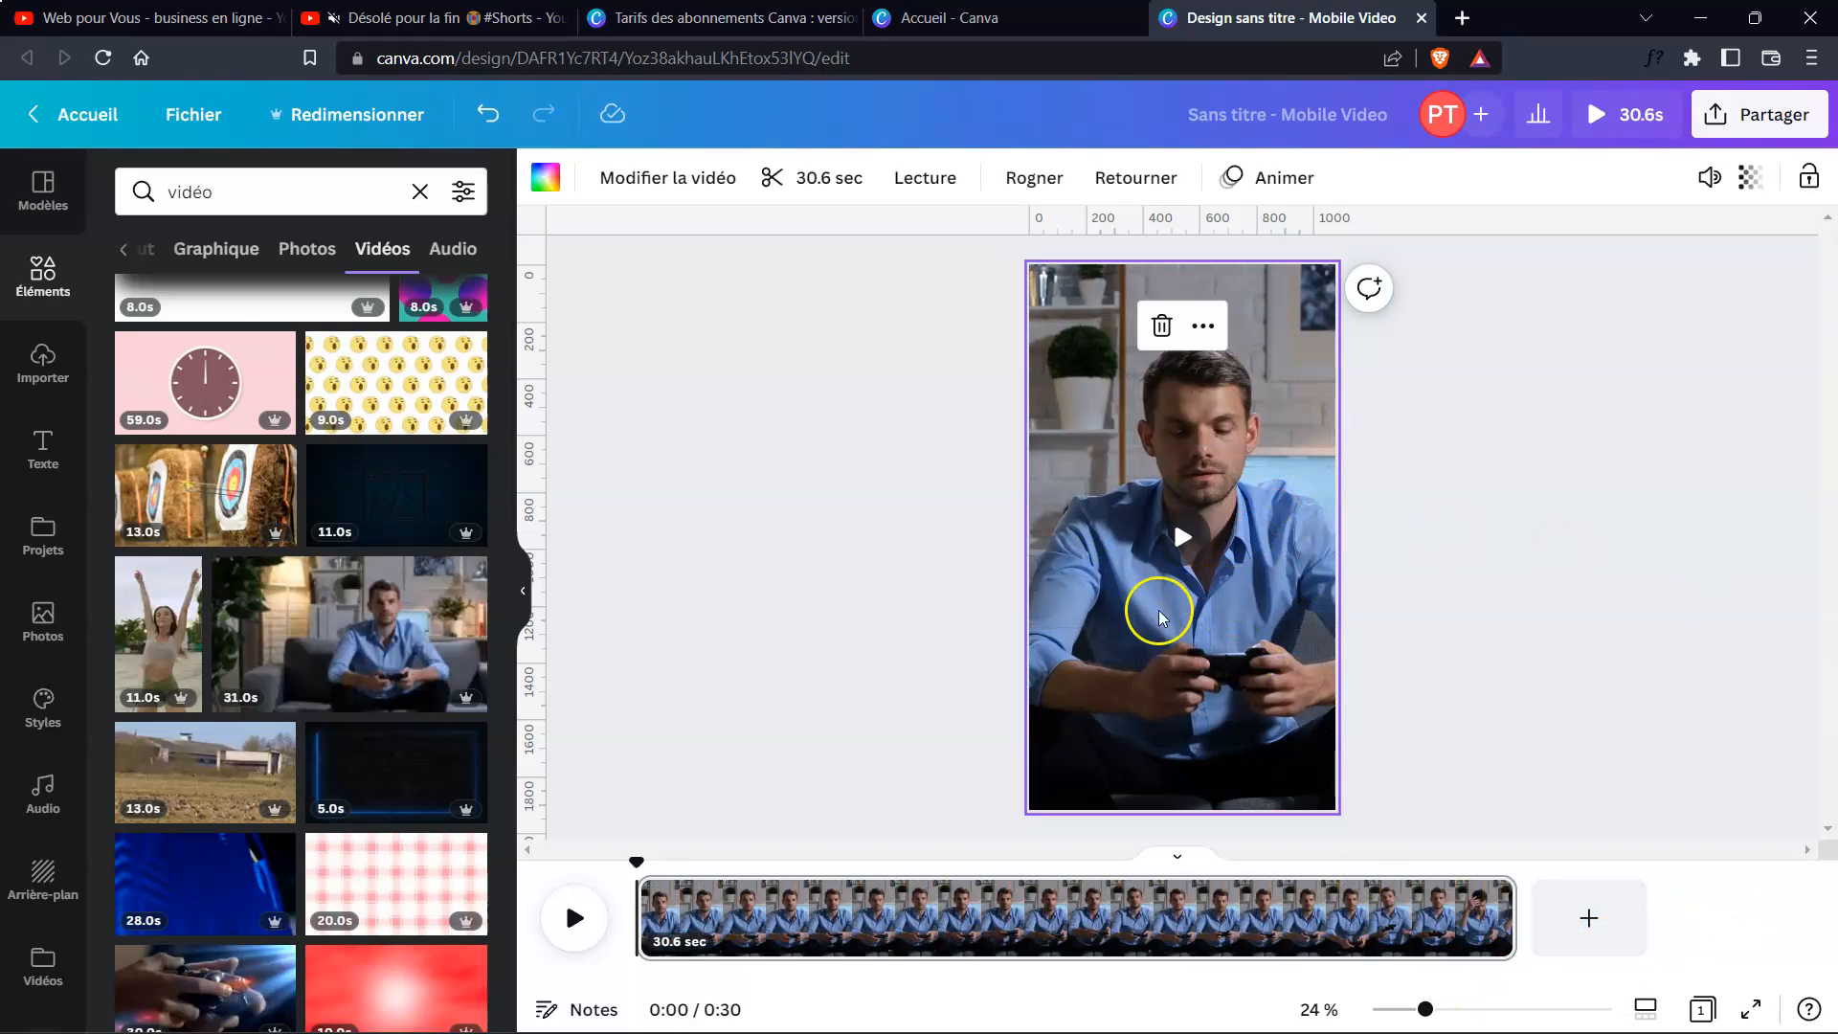
left_click(805, 920)
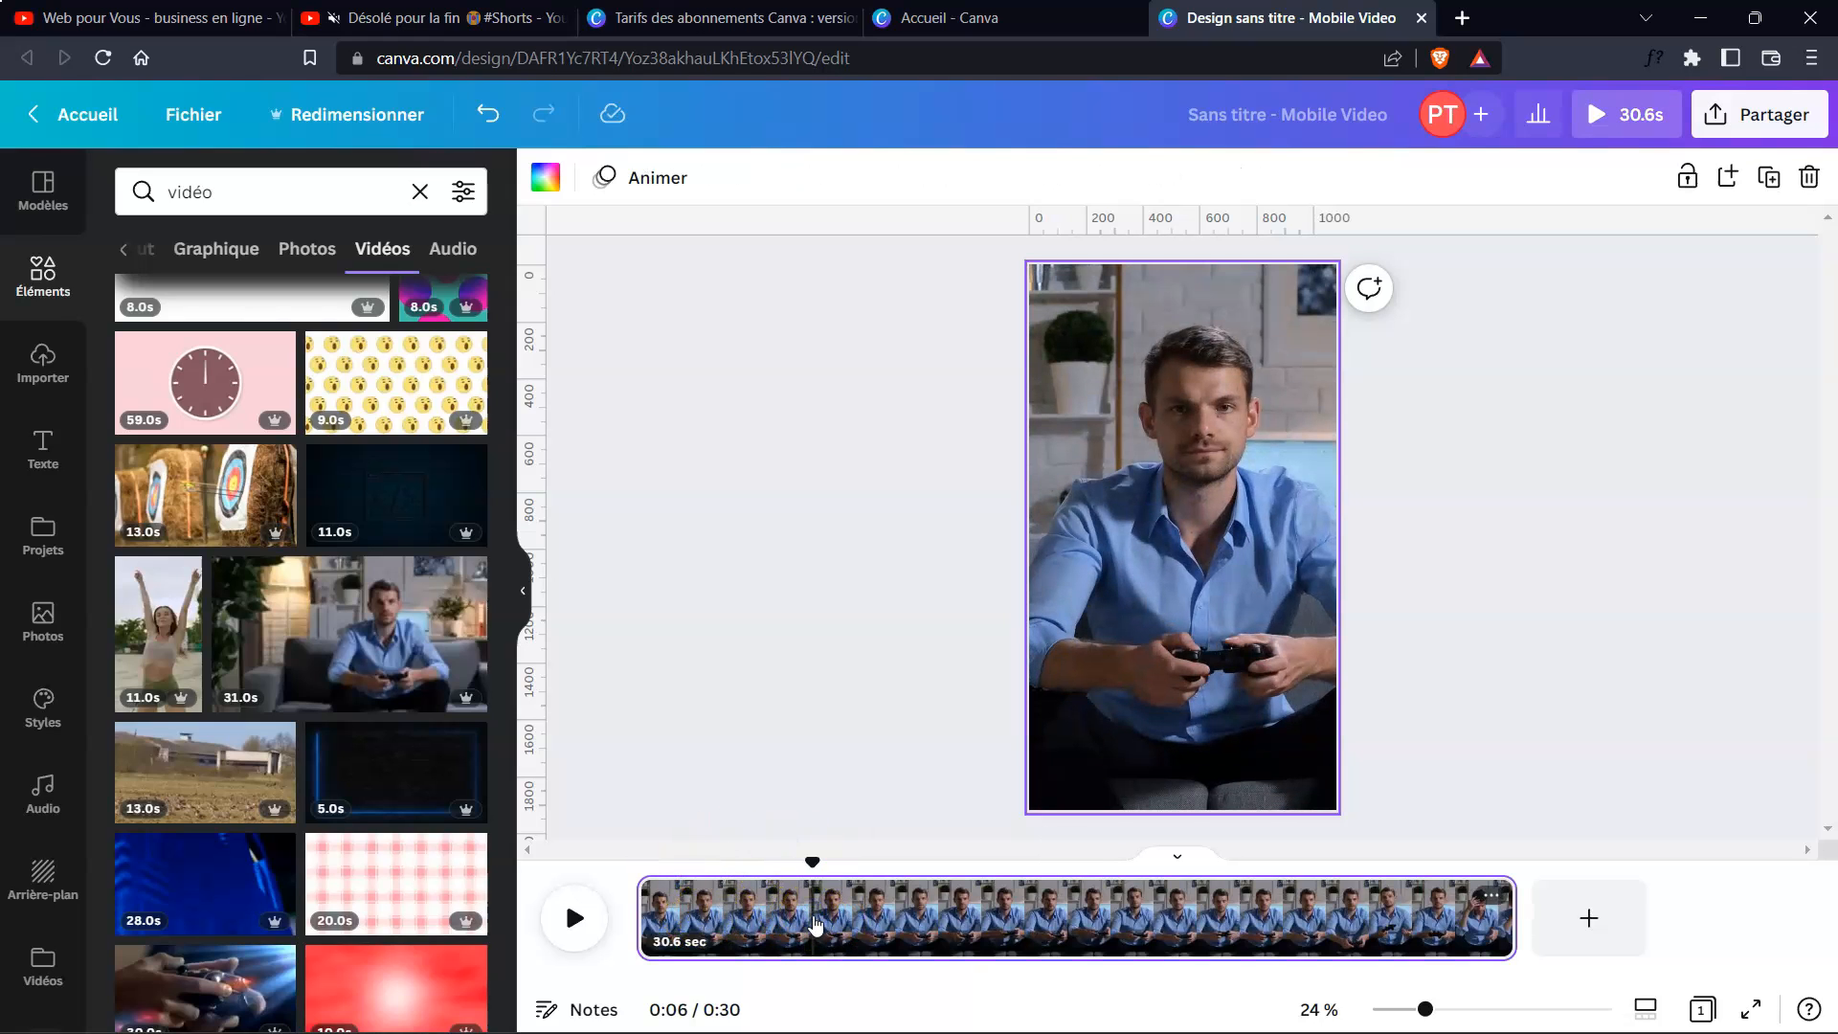
left_click(1138, 531)
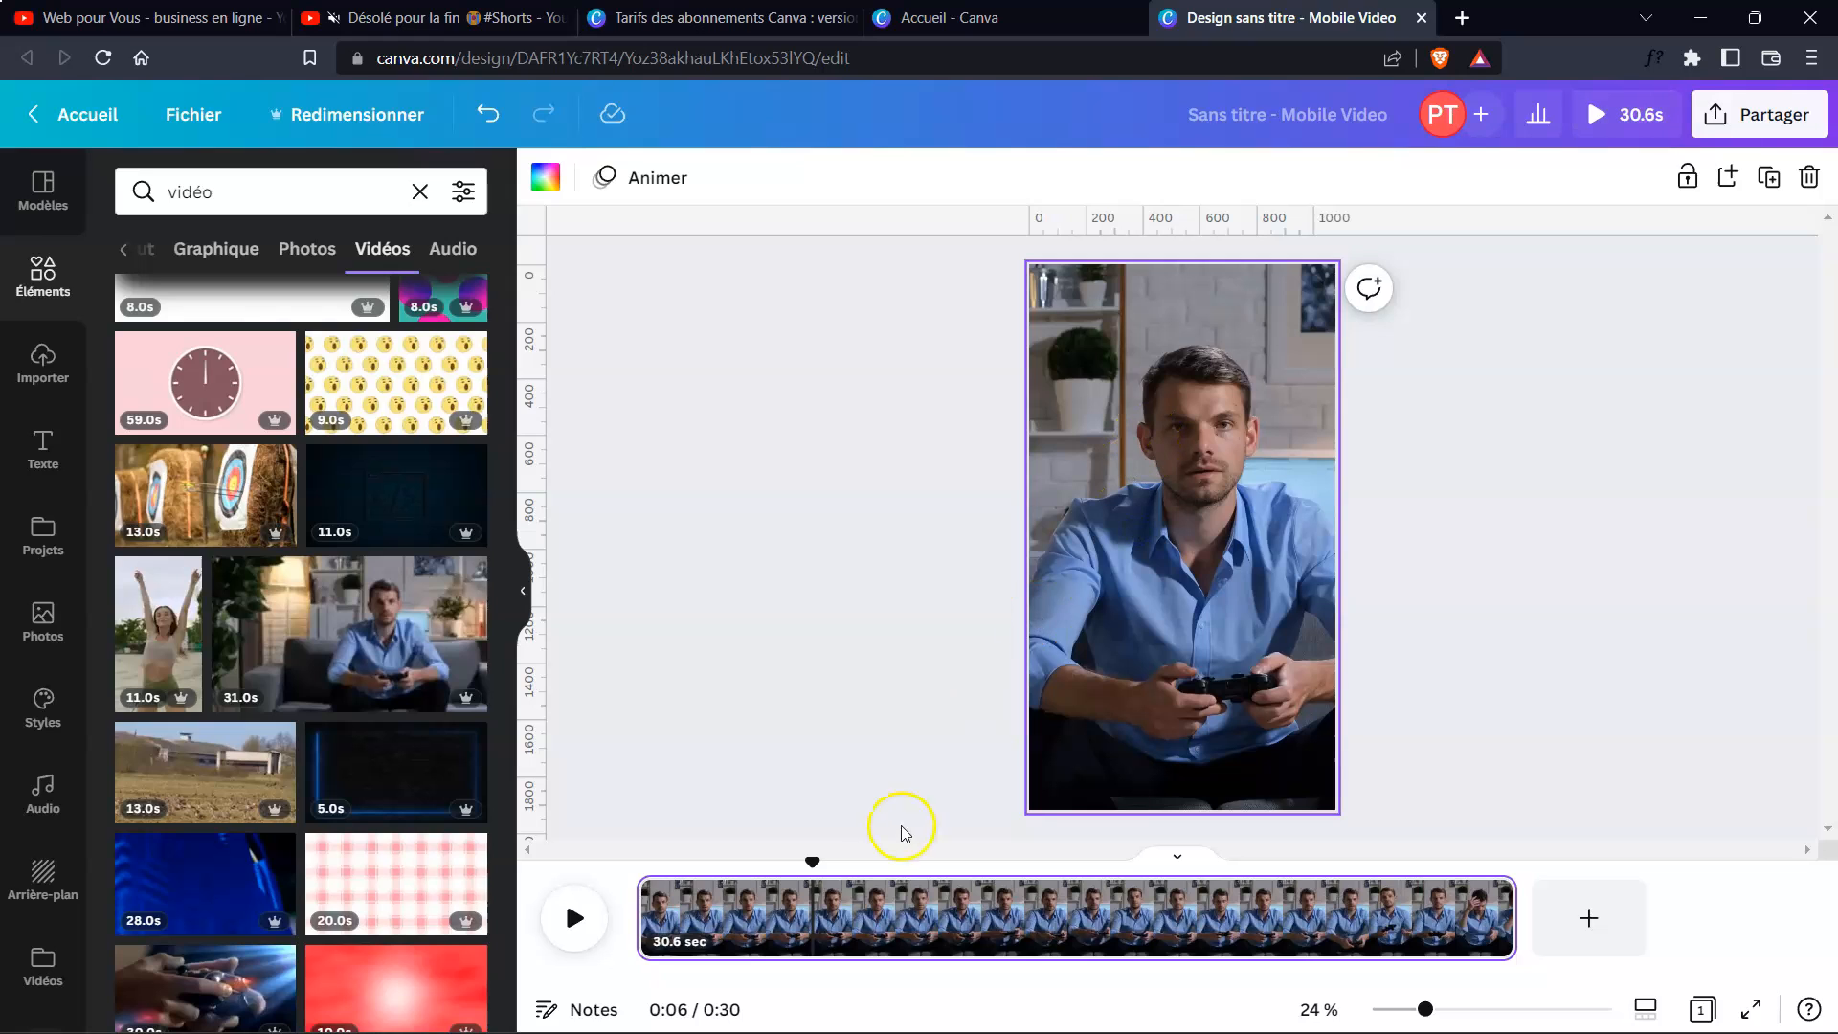
right_click(814, 917)
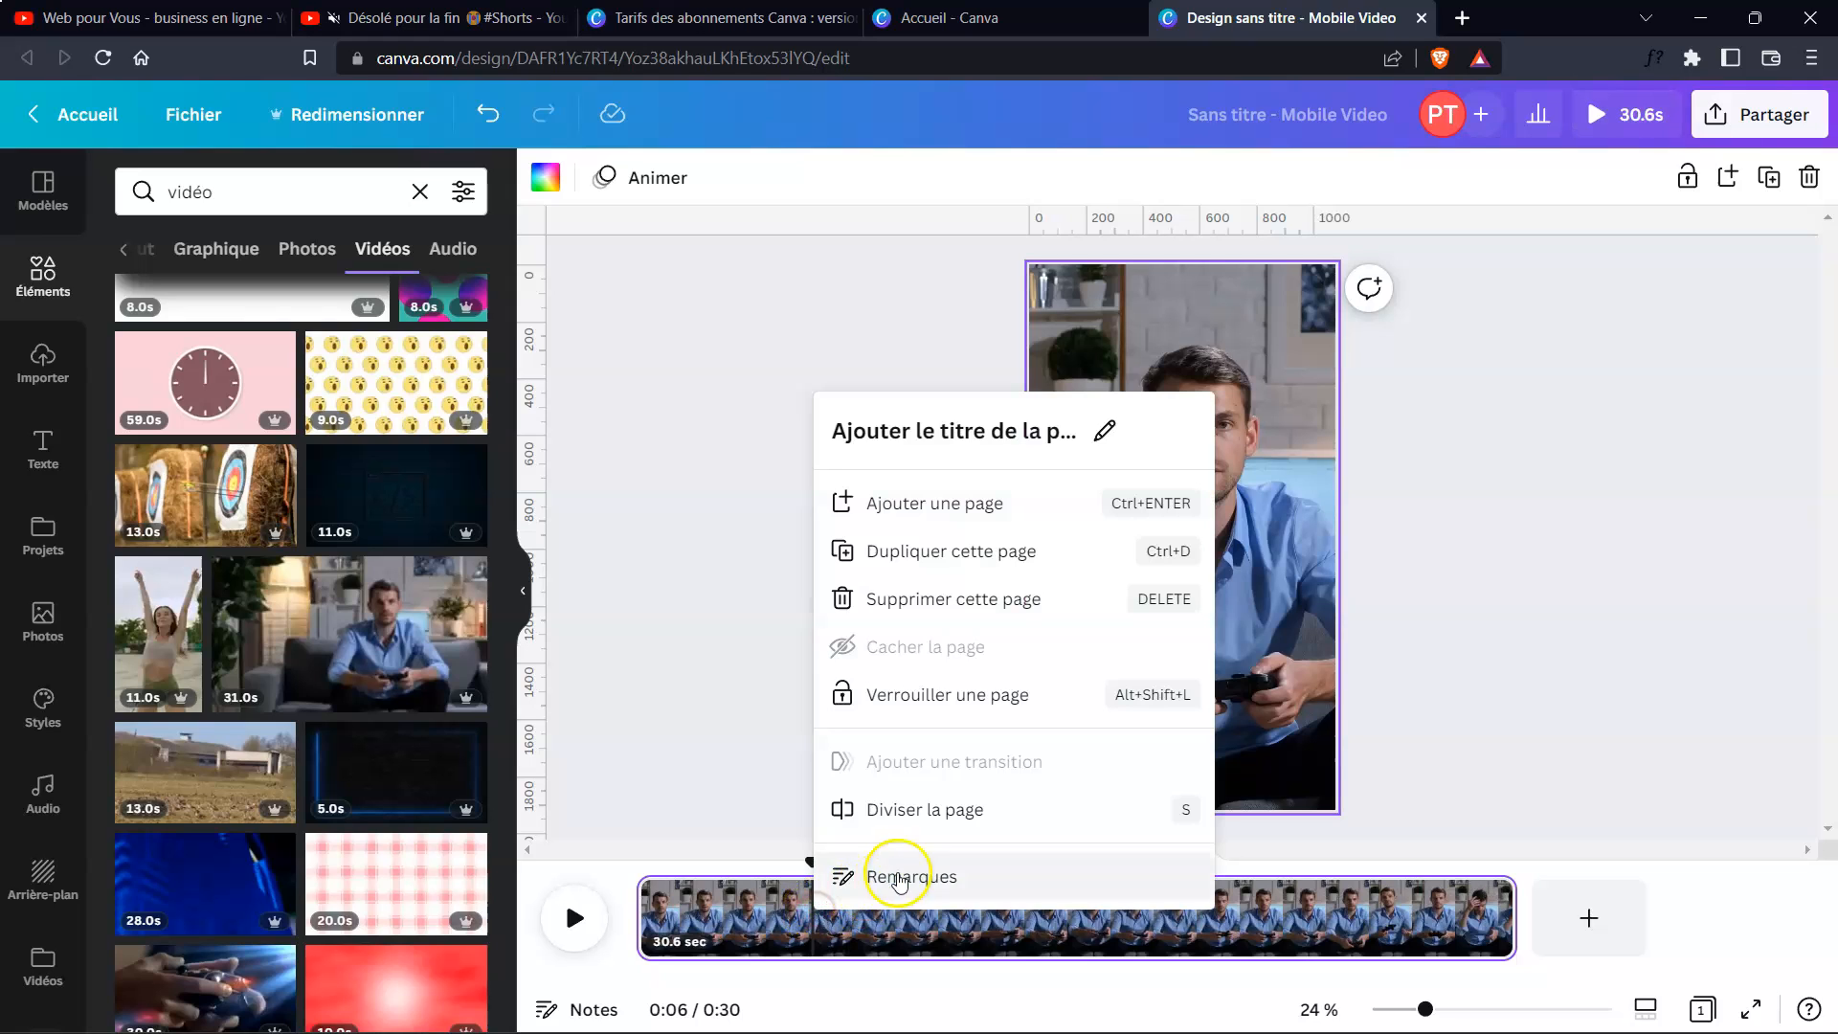
left_click(755, 562)
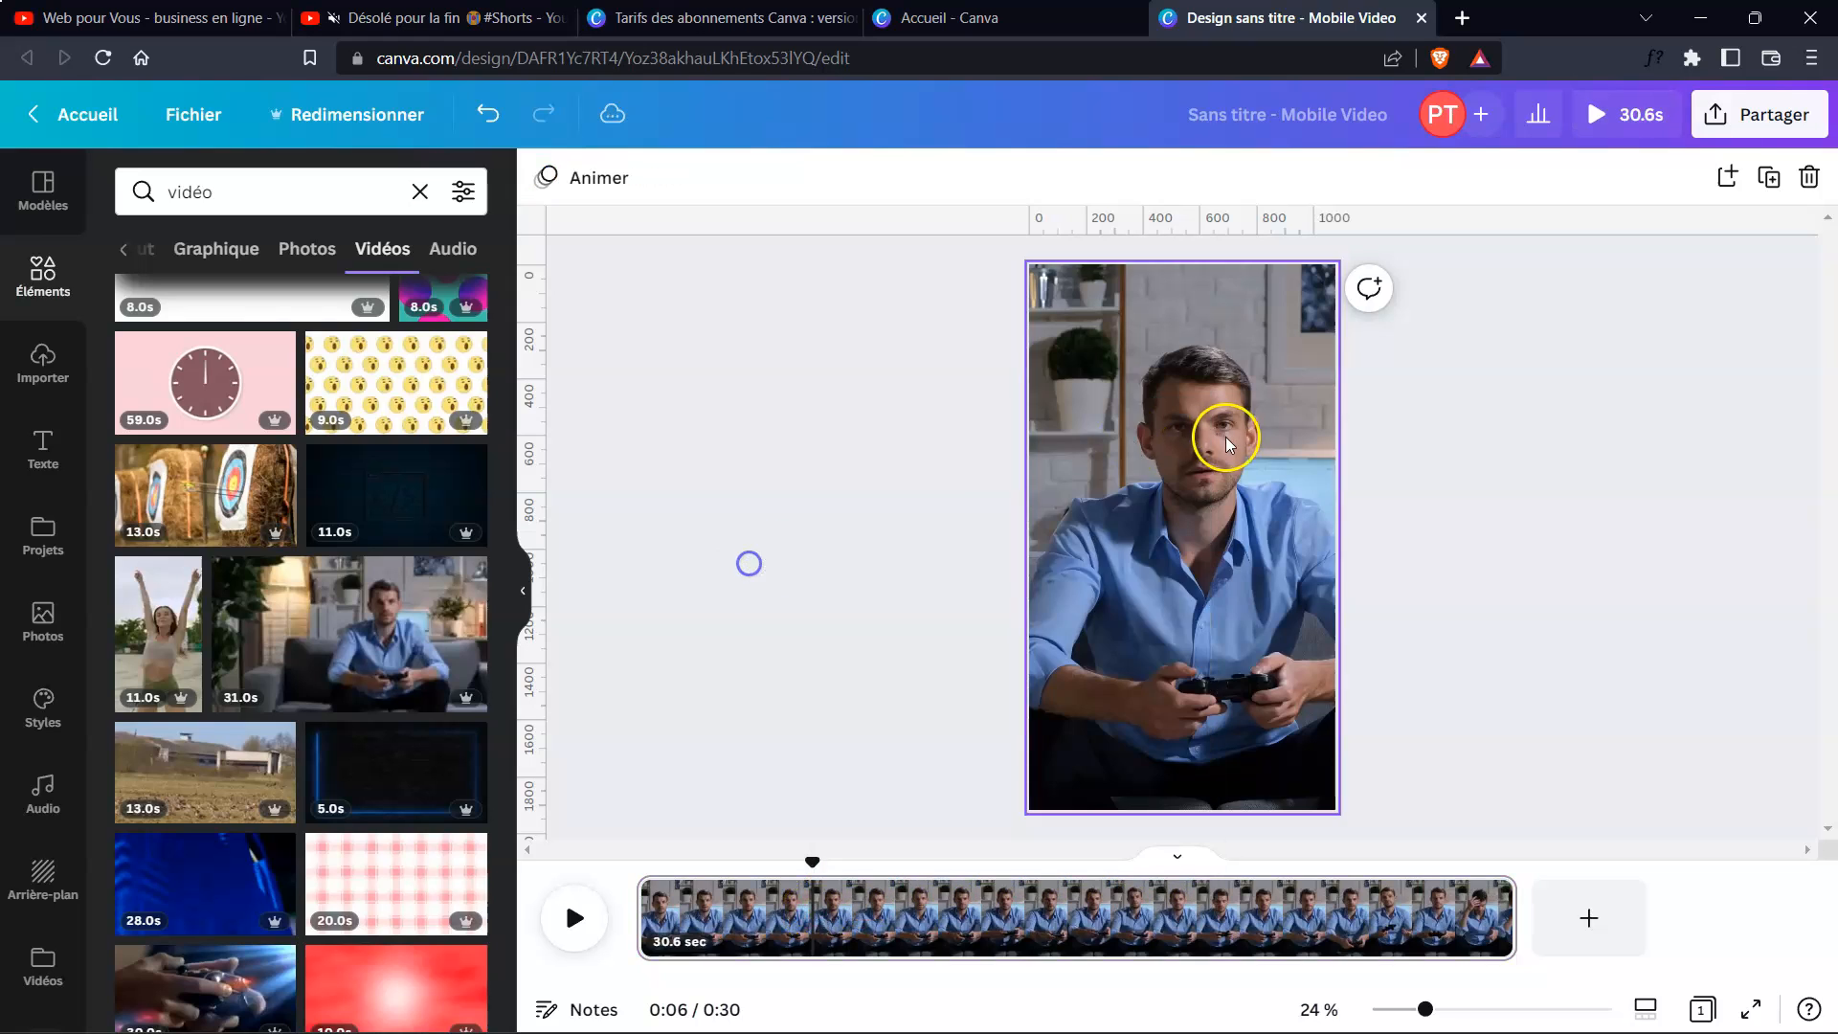
- Trim both ends of the page's video to keep a segment about 10.1 seconds long
left_click(1225, 437)
left_click(809, 178)
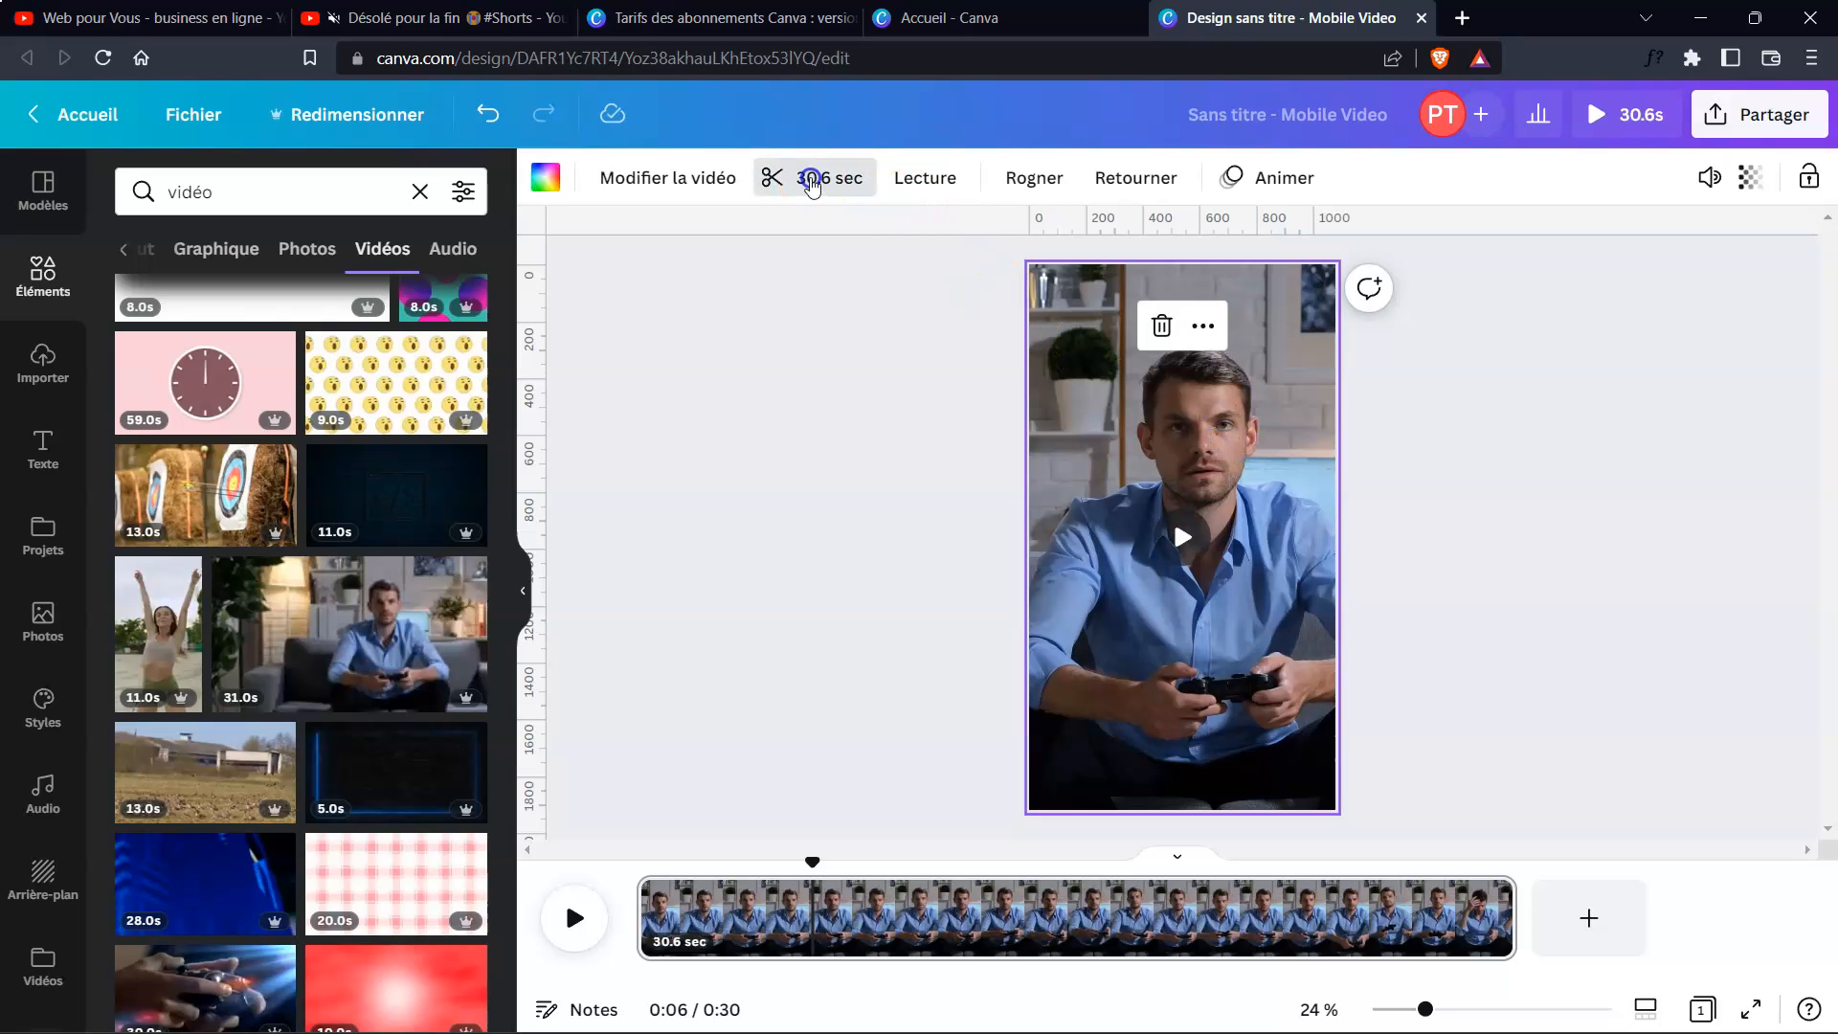
left_click(701, 191)
left_click_drag(1764, 174, 986, 161)
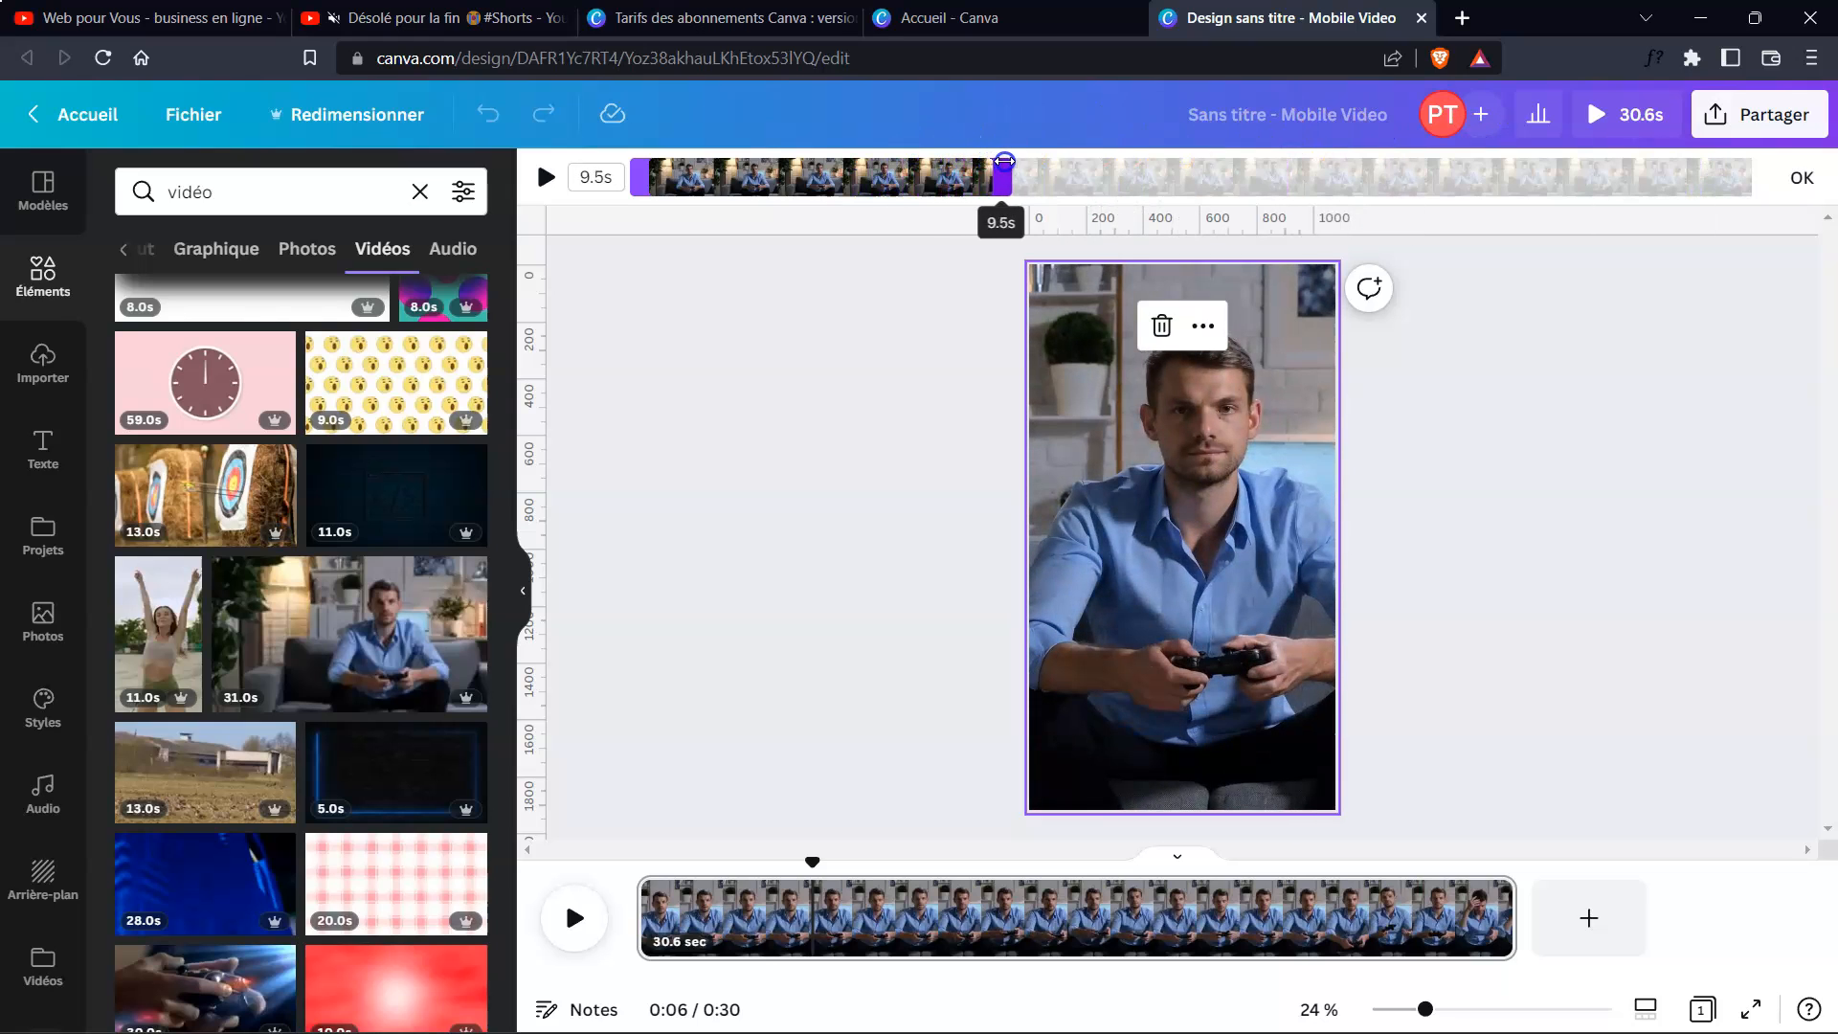
left_click_drag(775, 175, 866, 182)
left_click(890, 489)
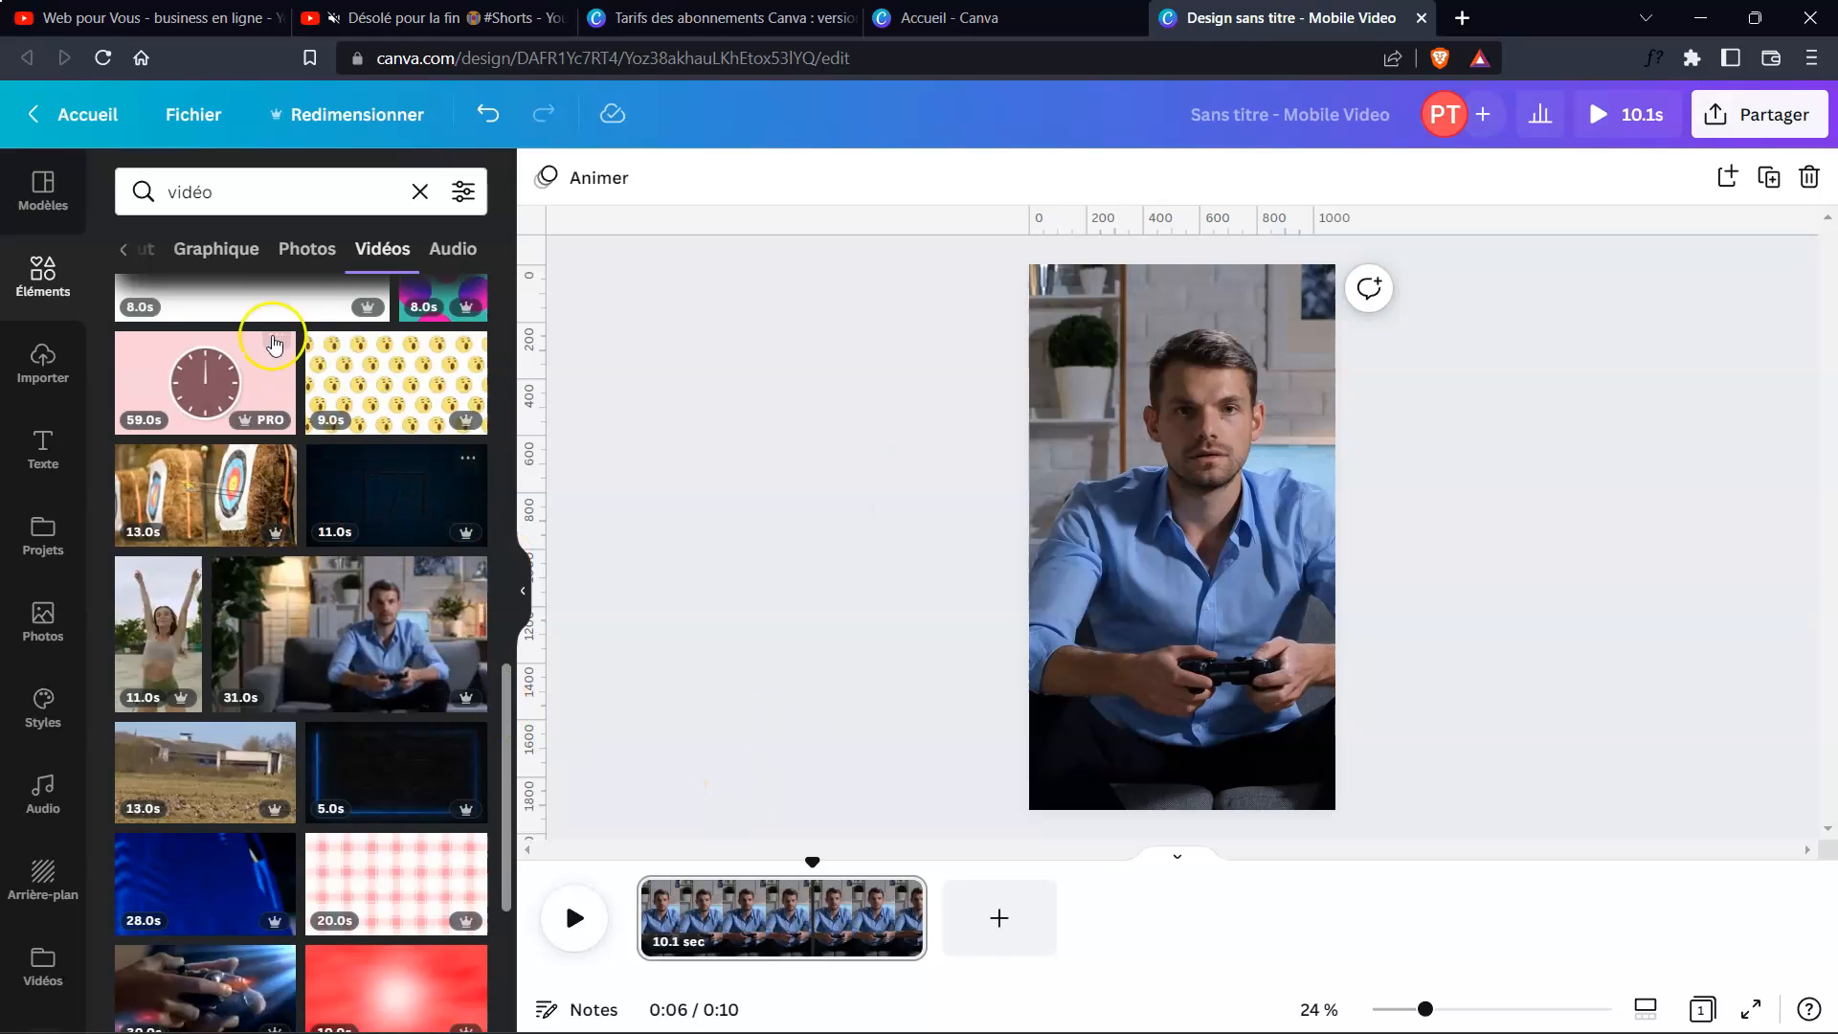
- Look through the uploaded videos and the files available for import in the Shorts folder
left_click(1480, 203)
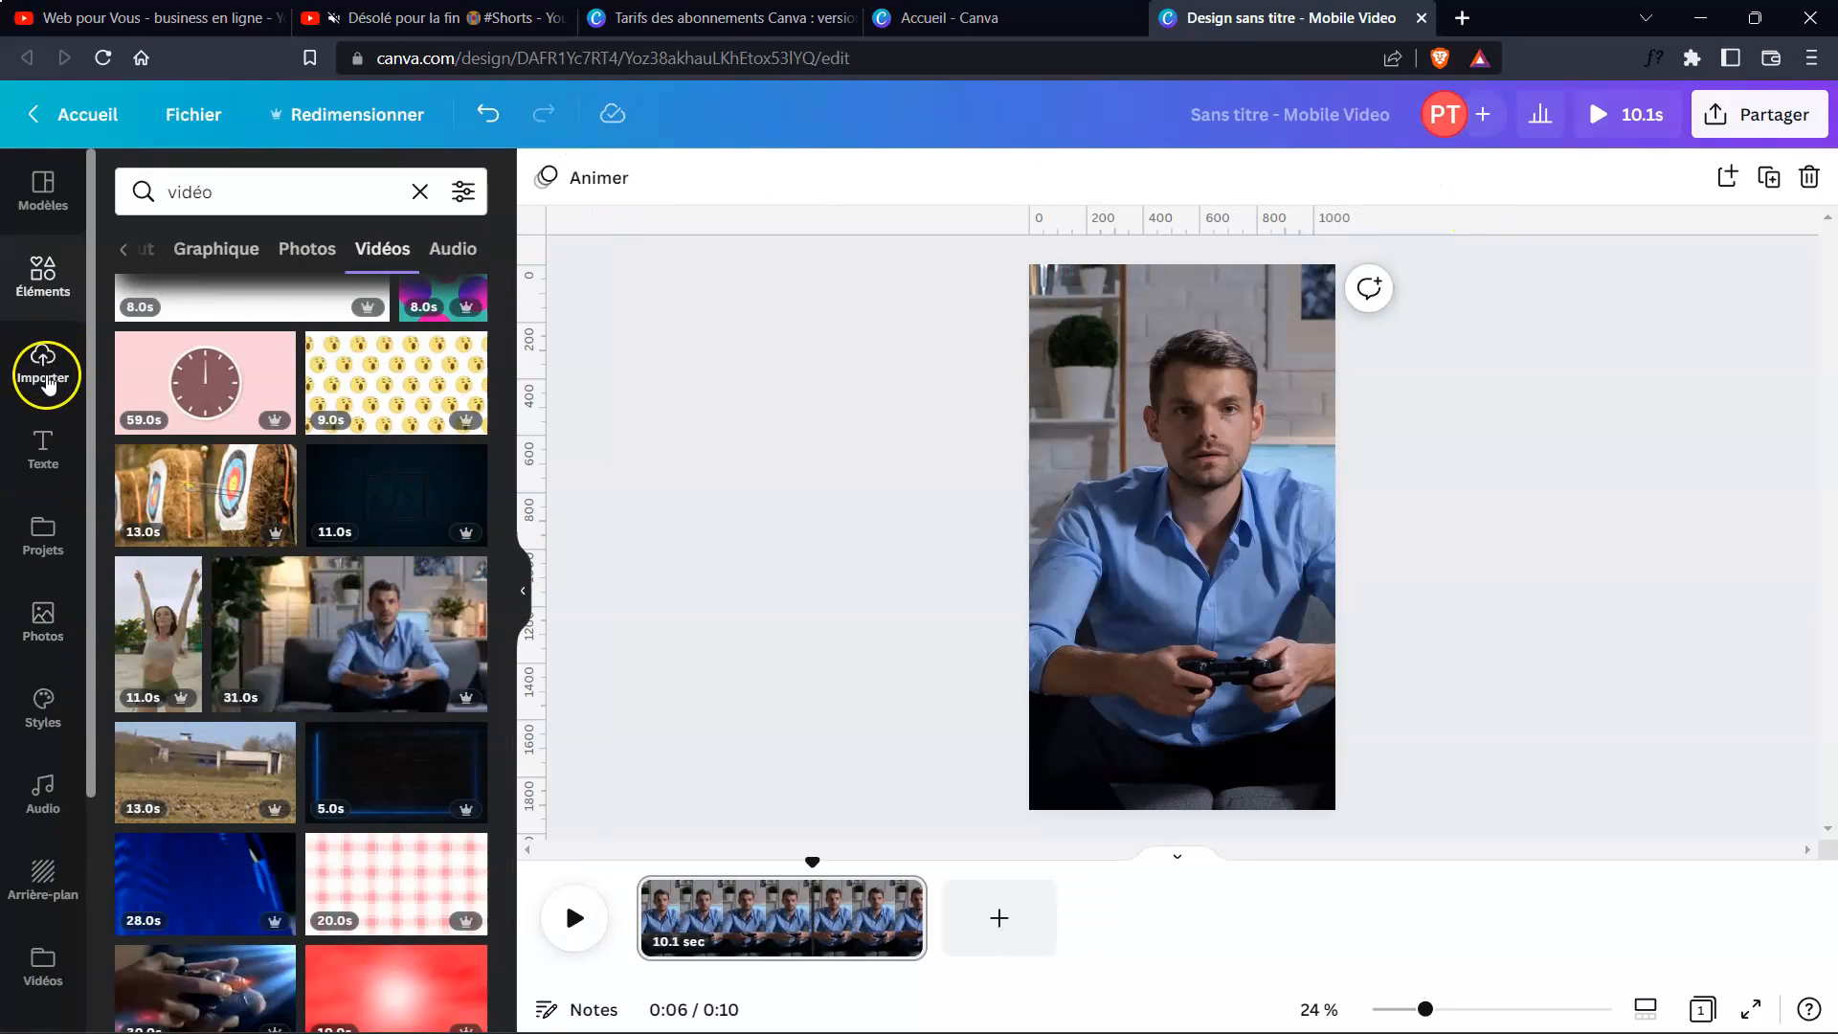
left_click(46, 383)
left_click(314, 383)
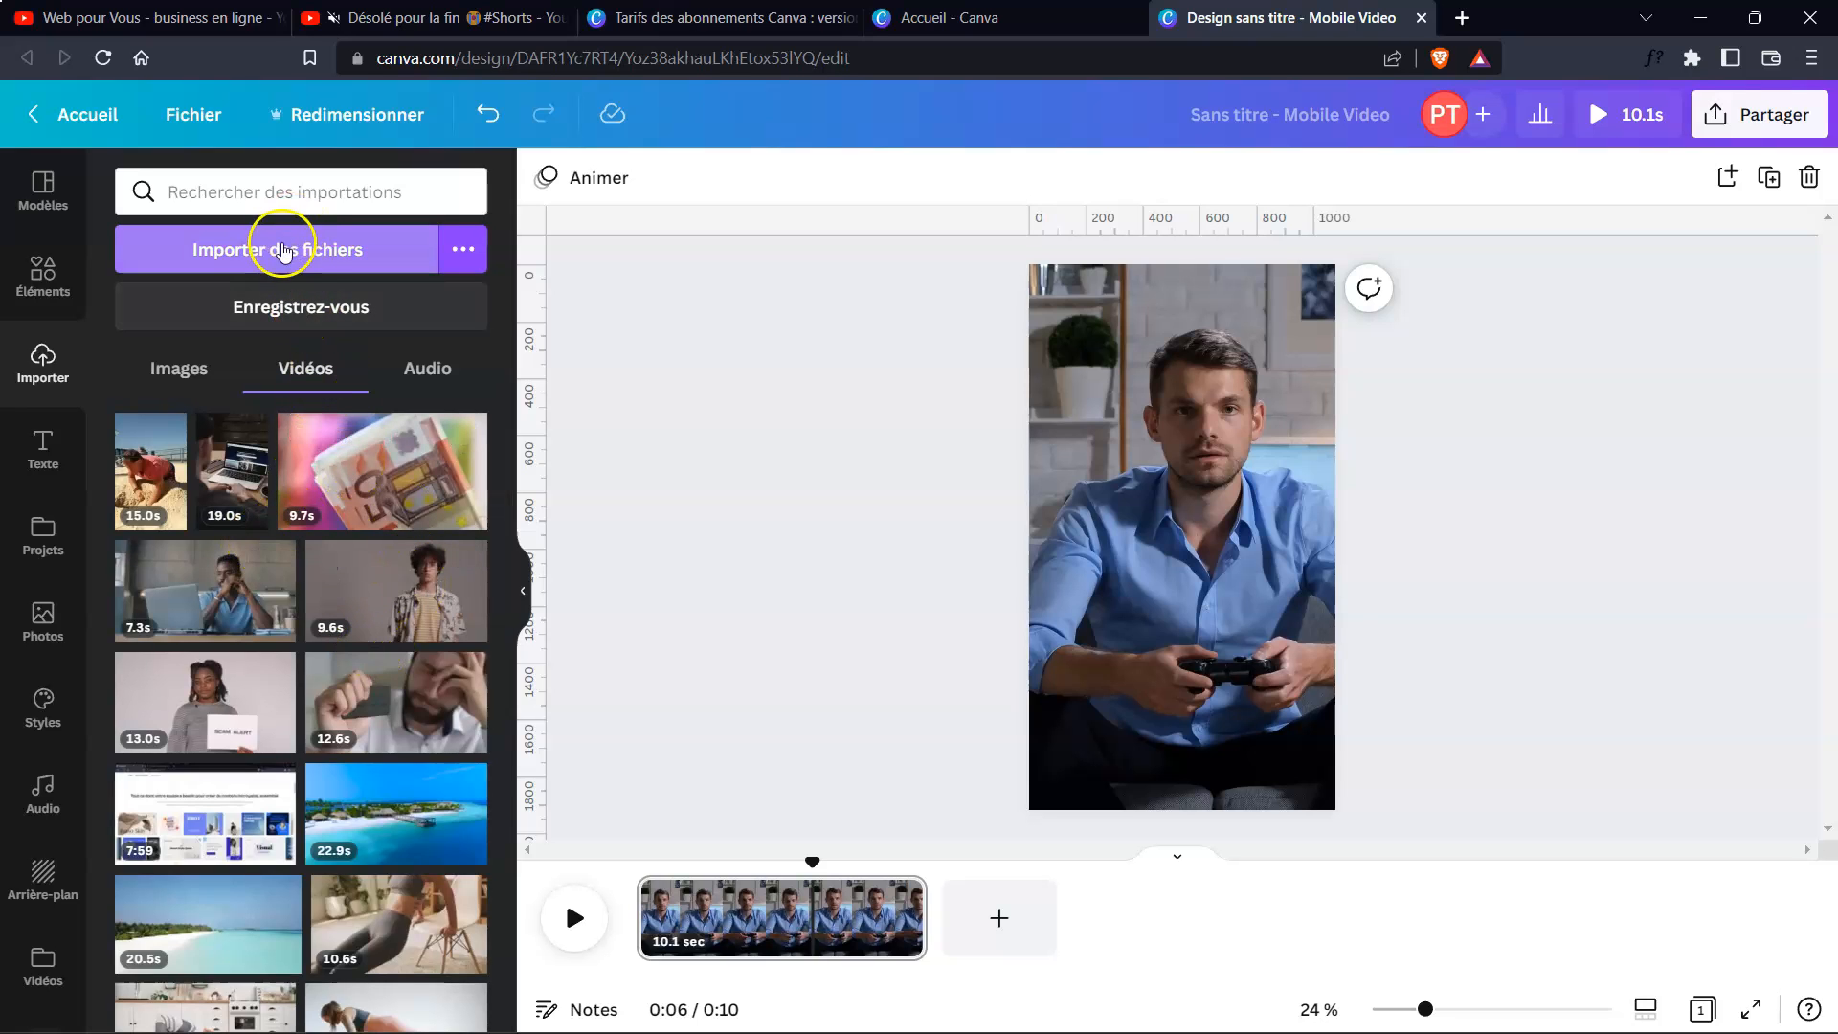
left_click(322, 262)
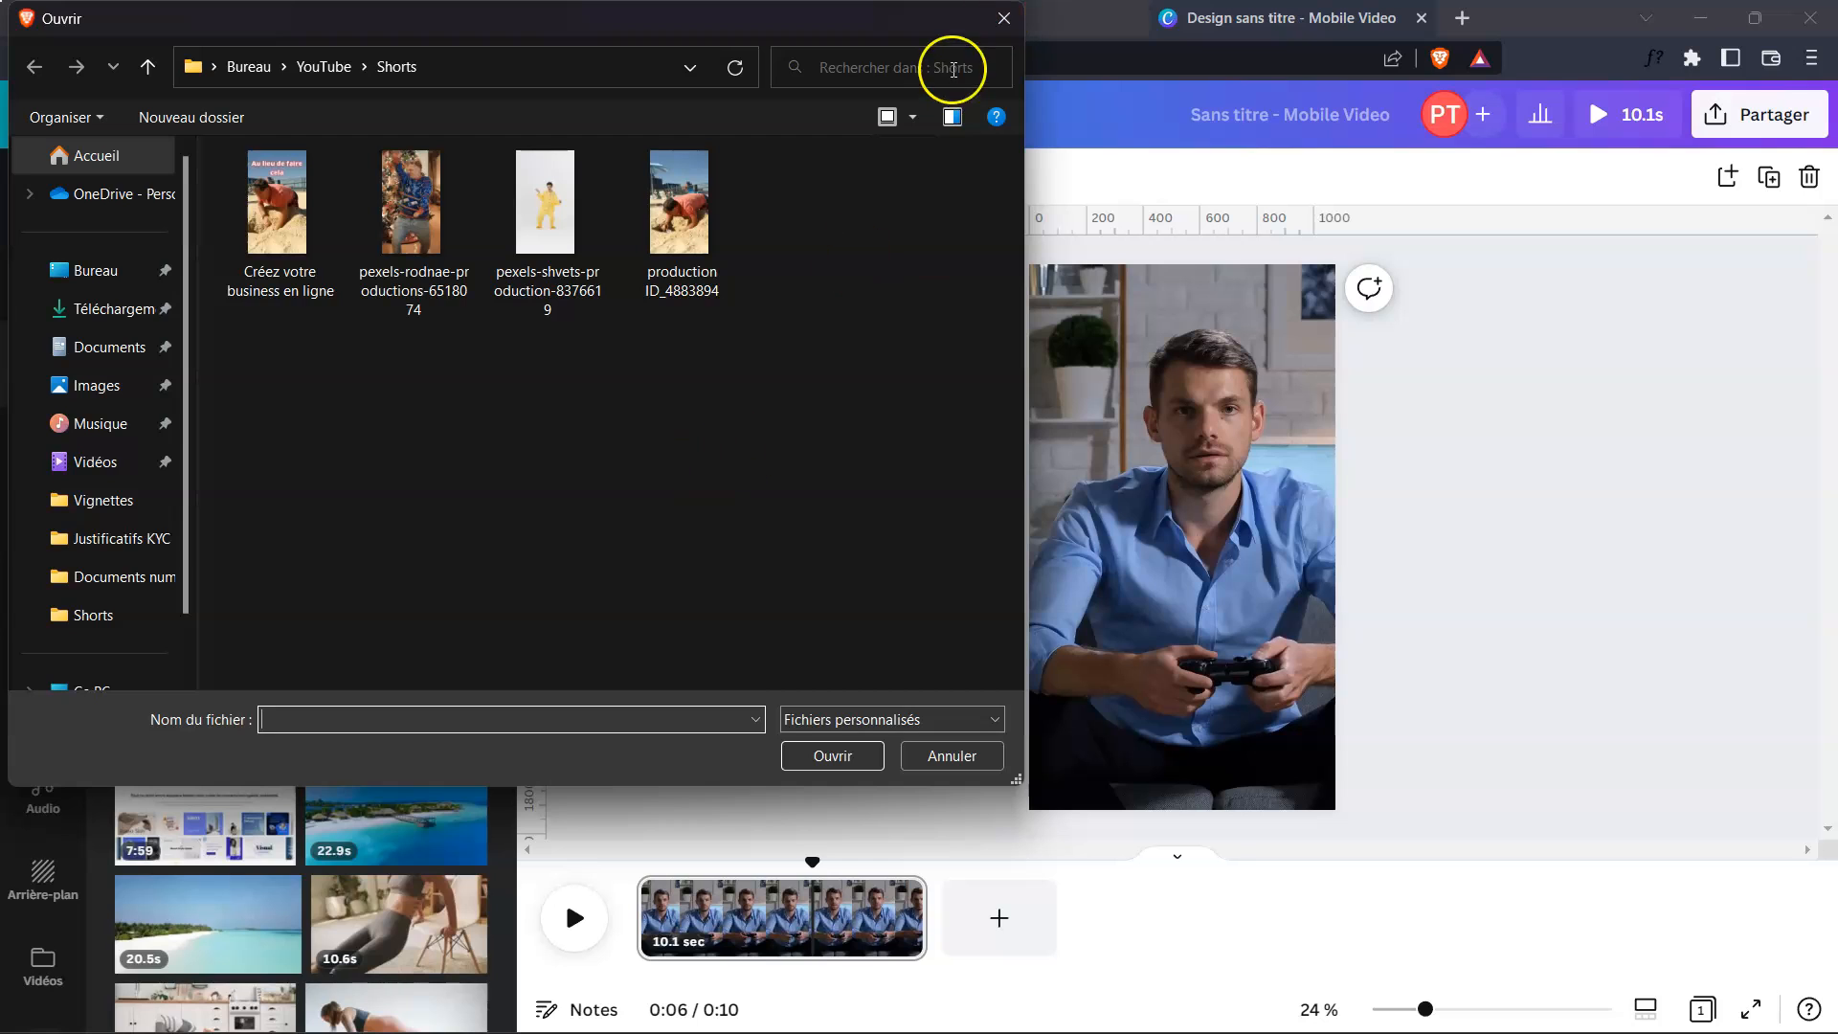
left_click(1007, 20)
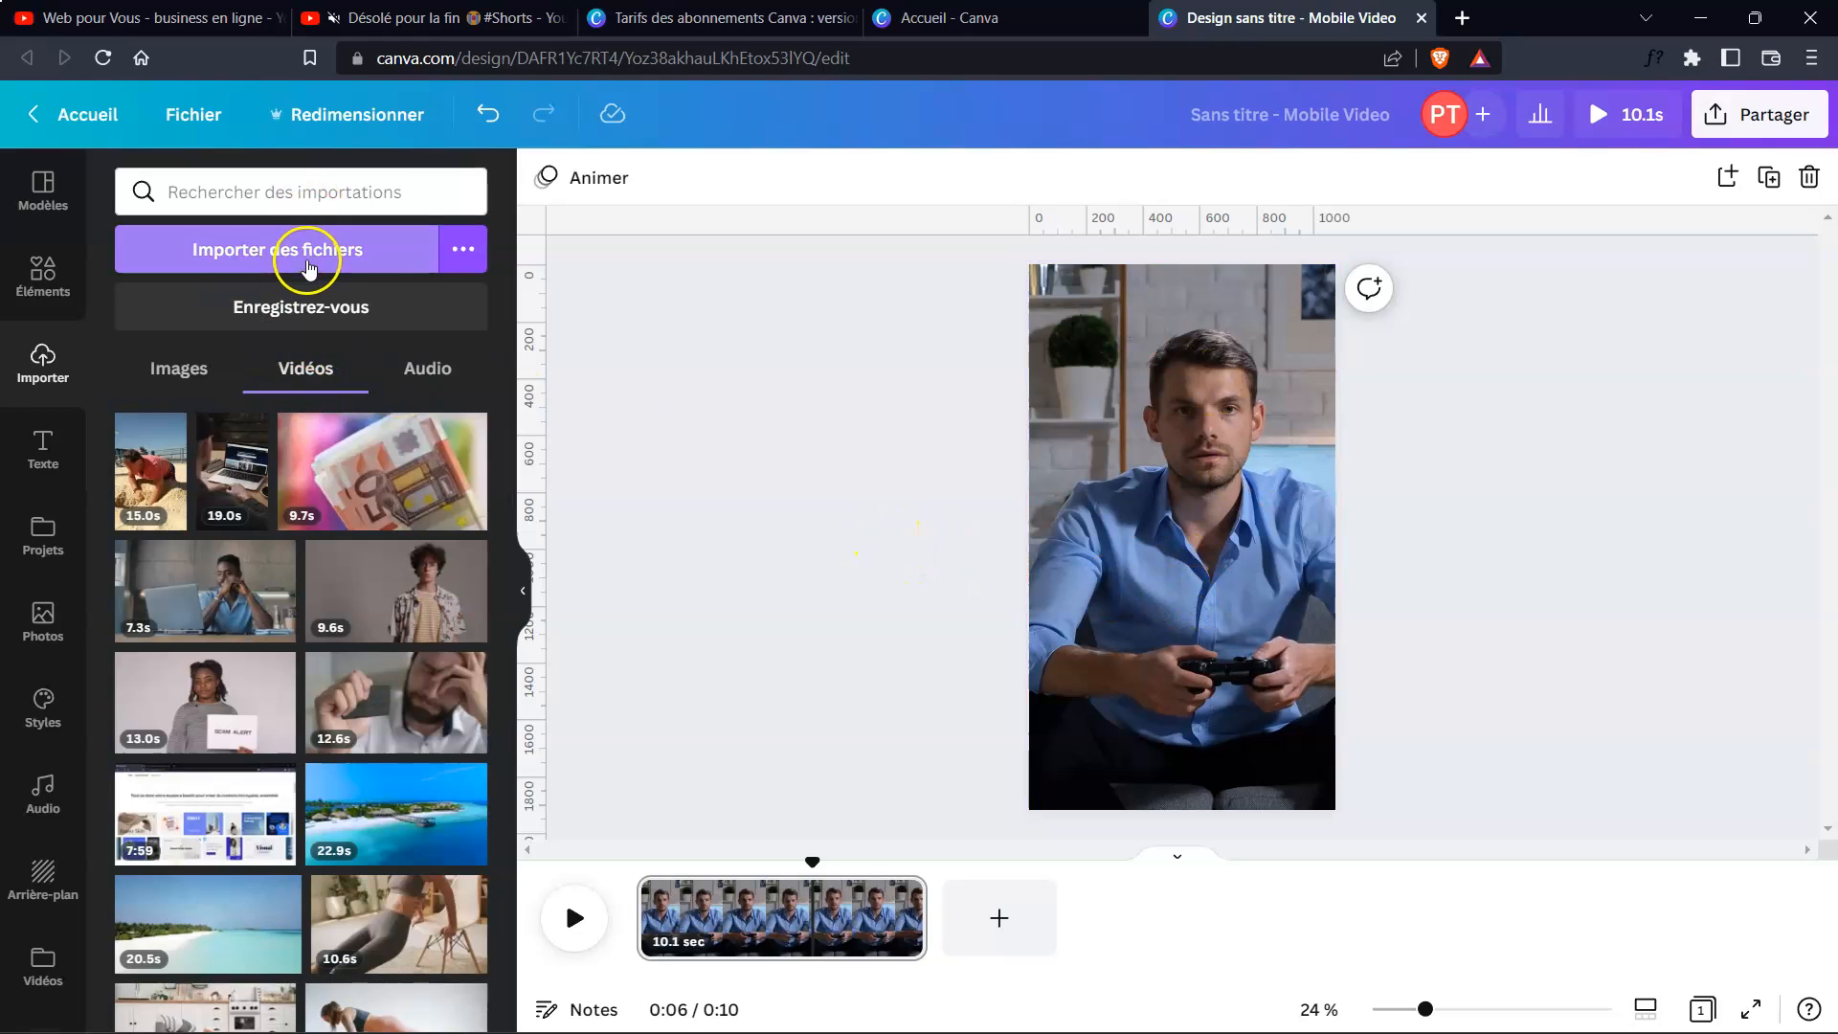
- Add an "Ajouter un titre" heading to the page and place it centred above the man's face
left_click(35, 460)
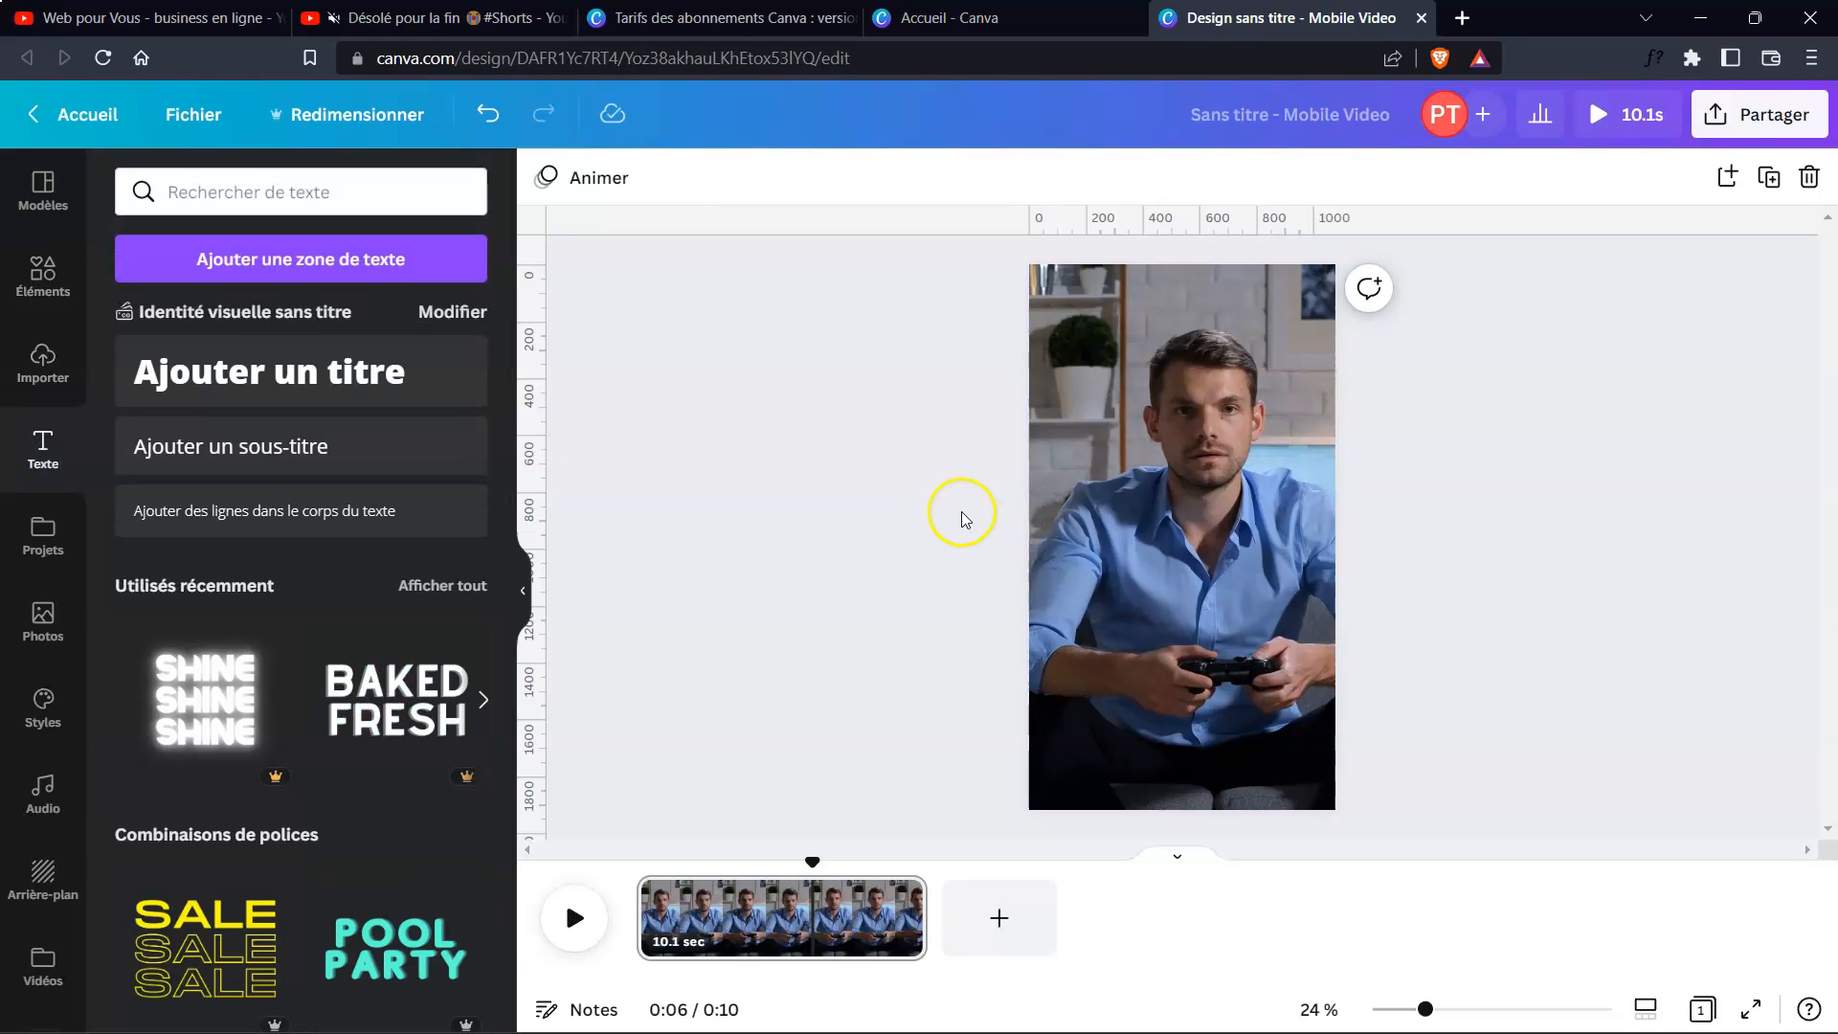
left_click(271, 370)
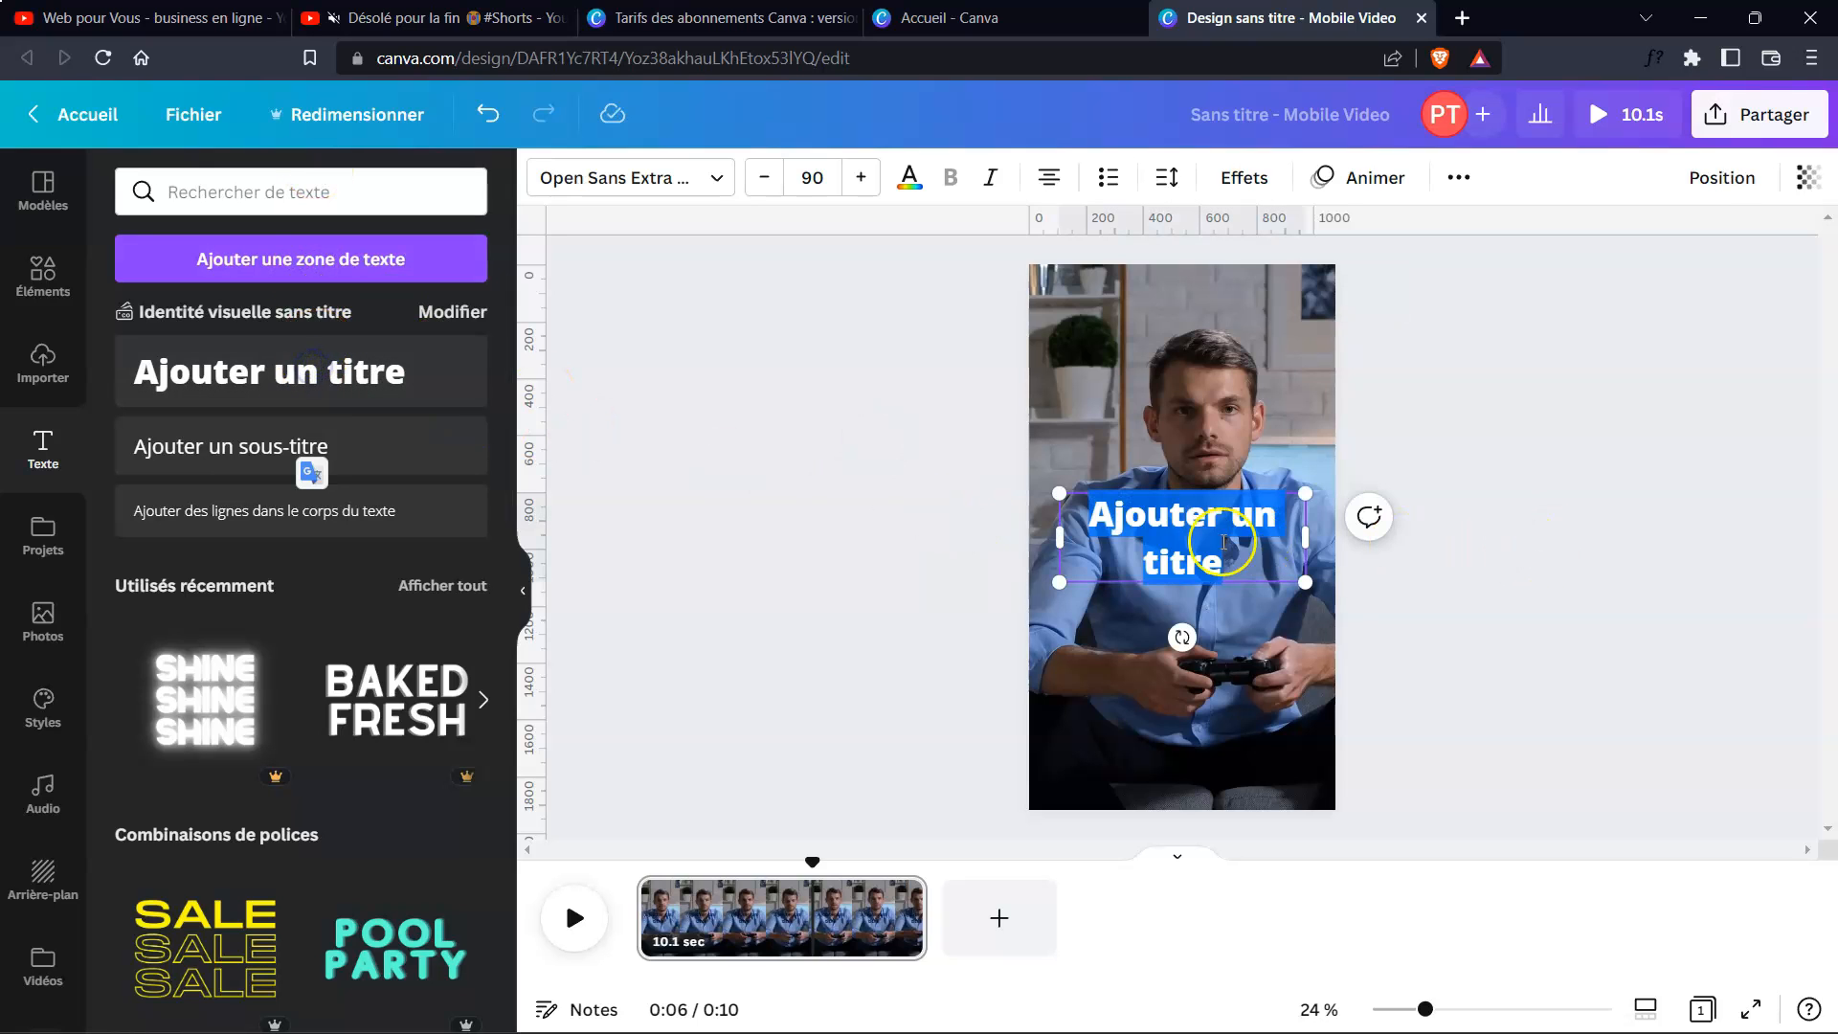
left_click(1617, 556)
left_click(1211, 503)
left_click_drag(1217, 519, 1218, 327)
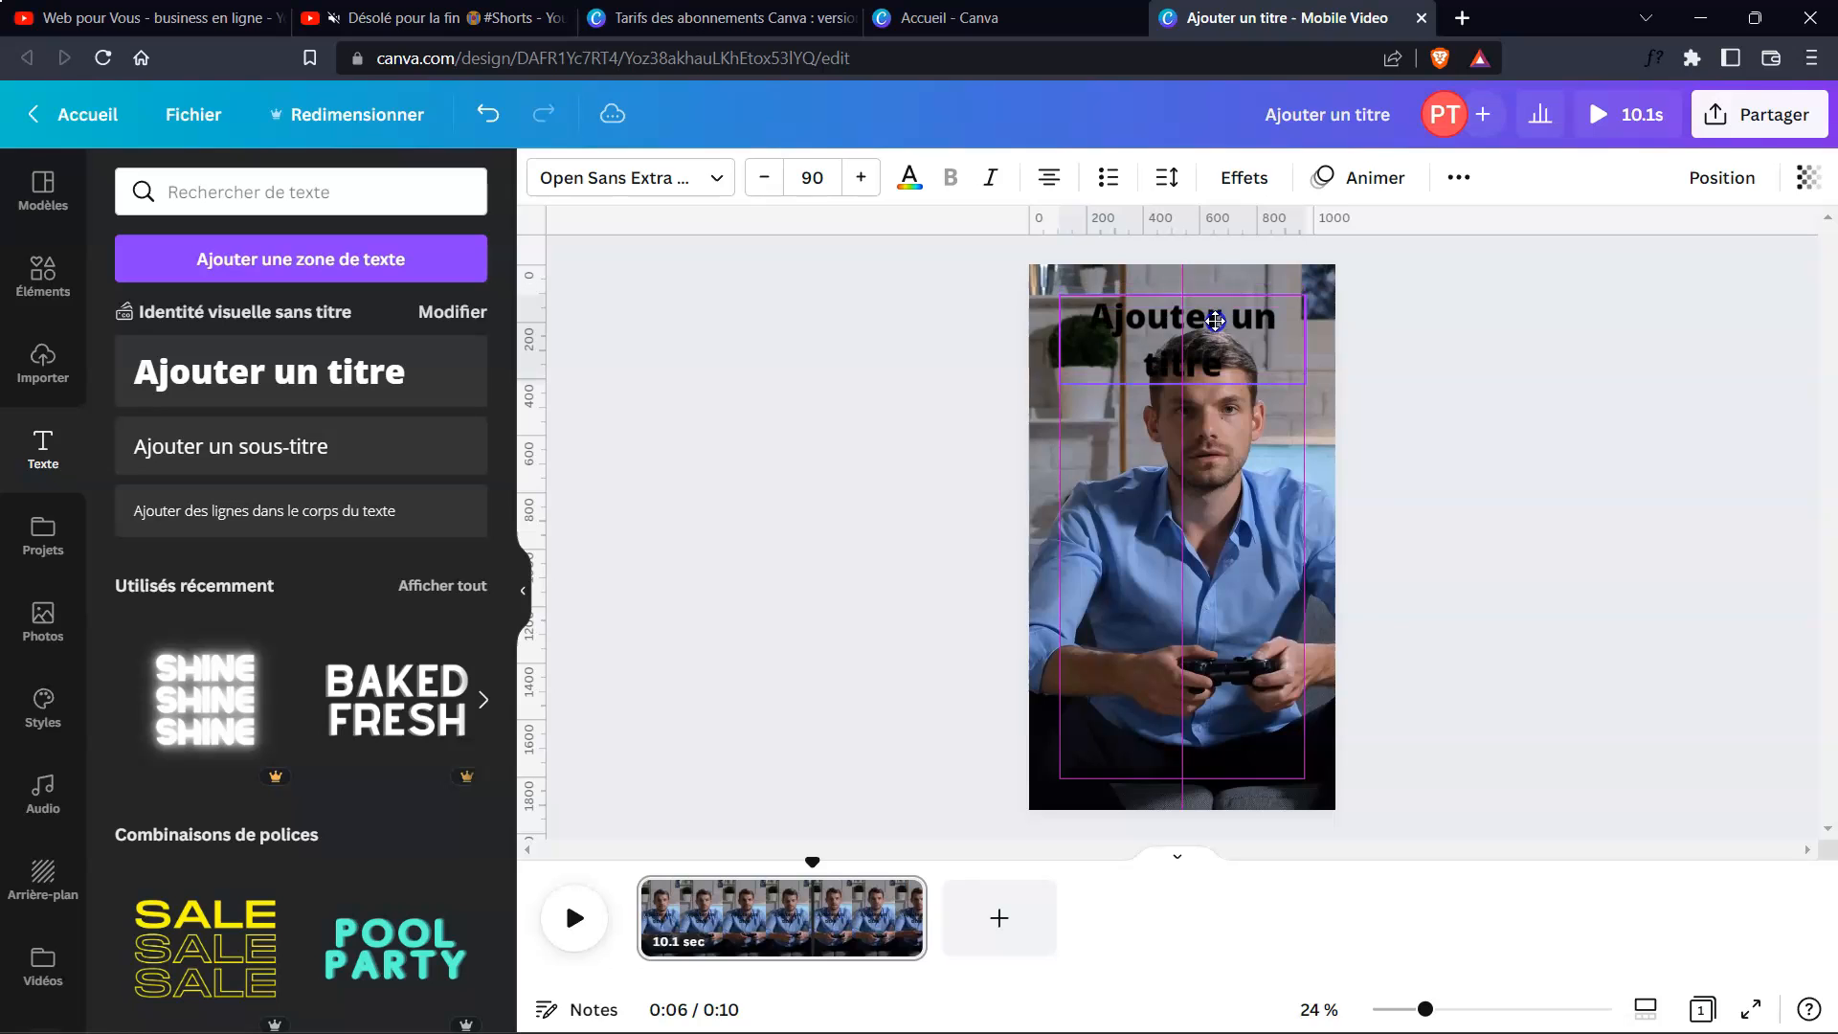
left_click(1580, 560)
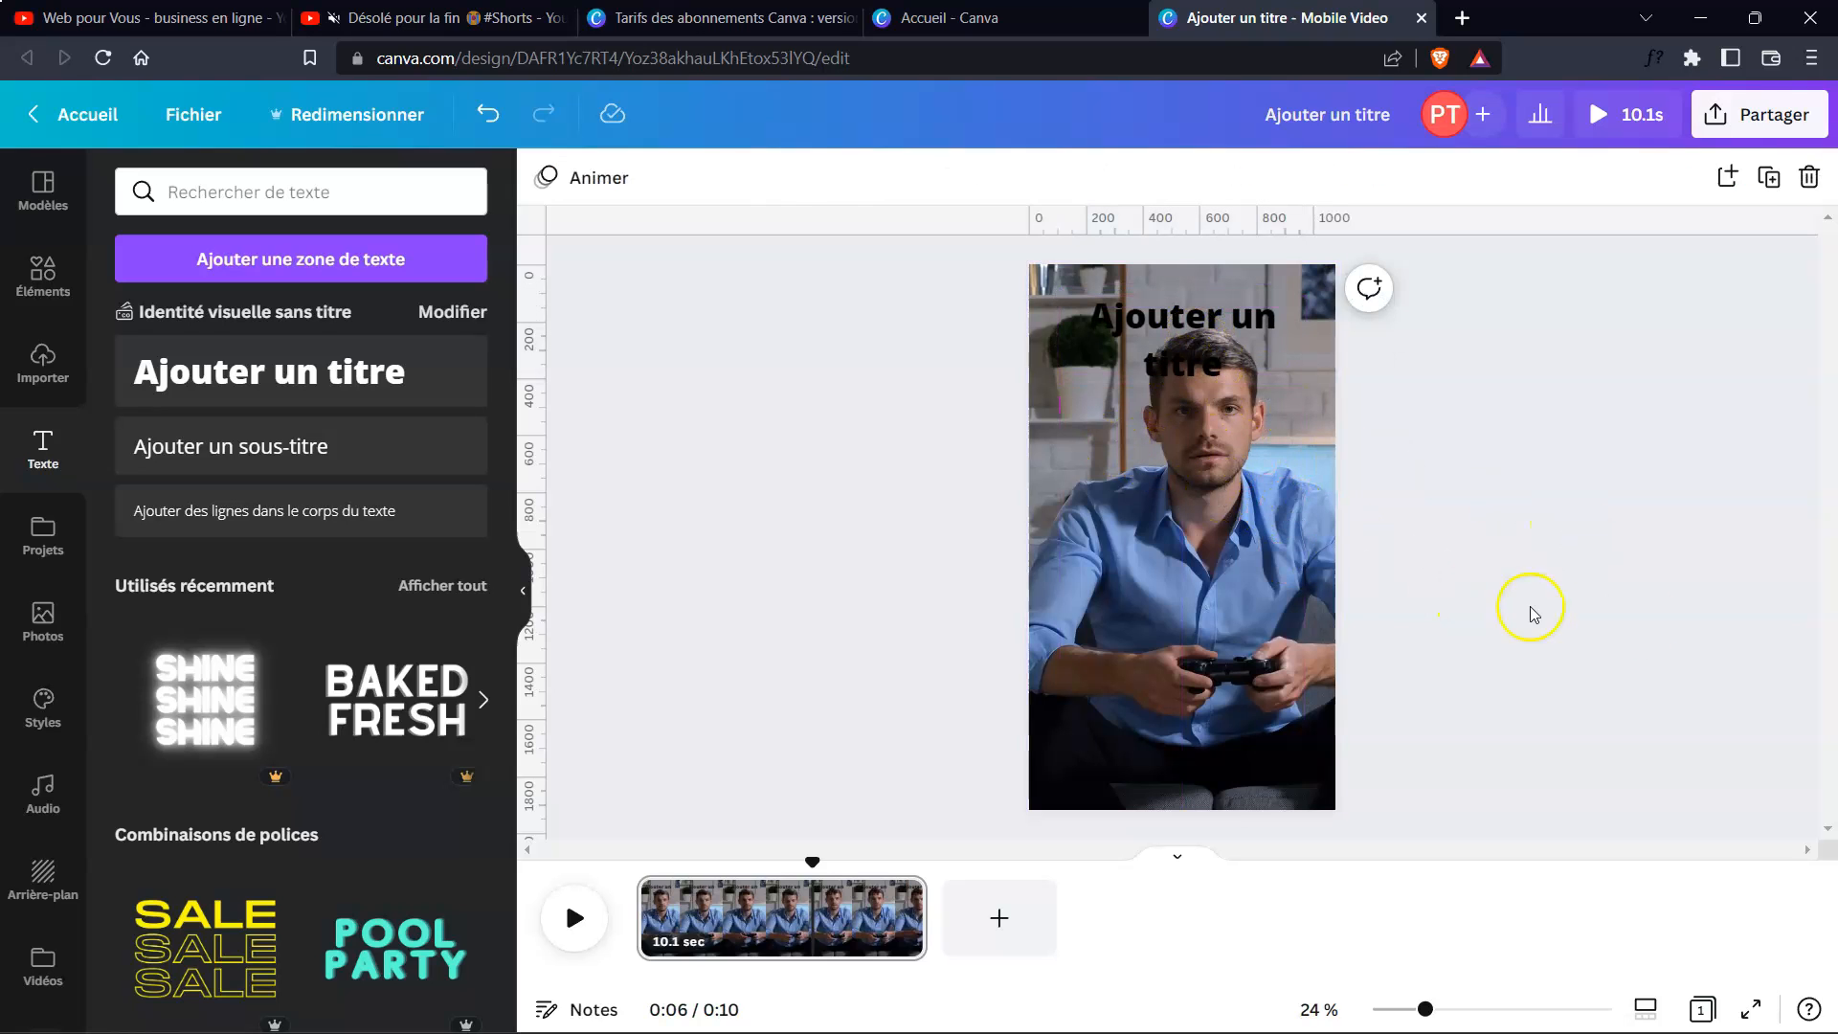
- Change the "Ajouter un titre" heading's text colour to white
left_click(1159, 347)
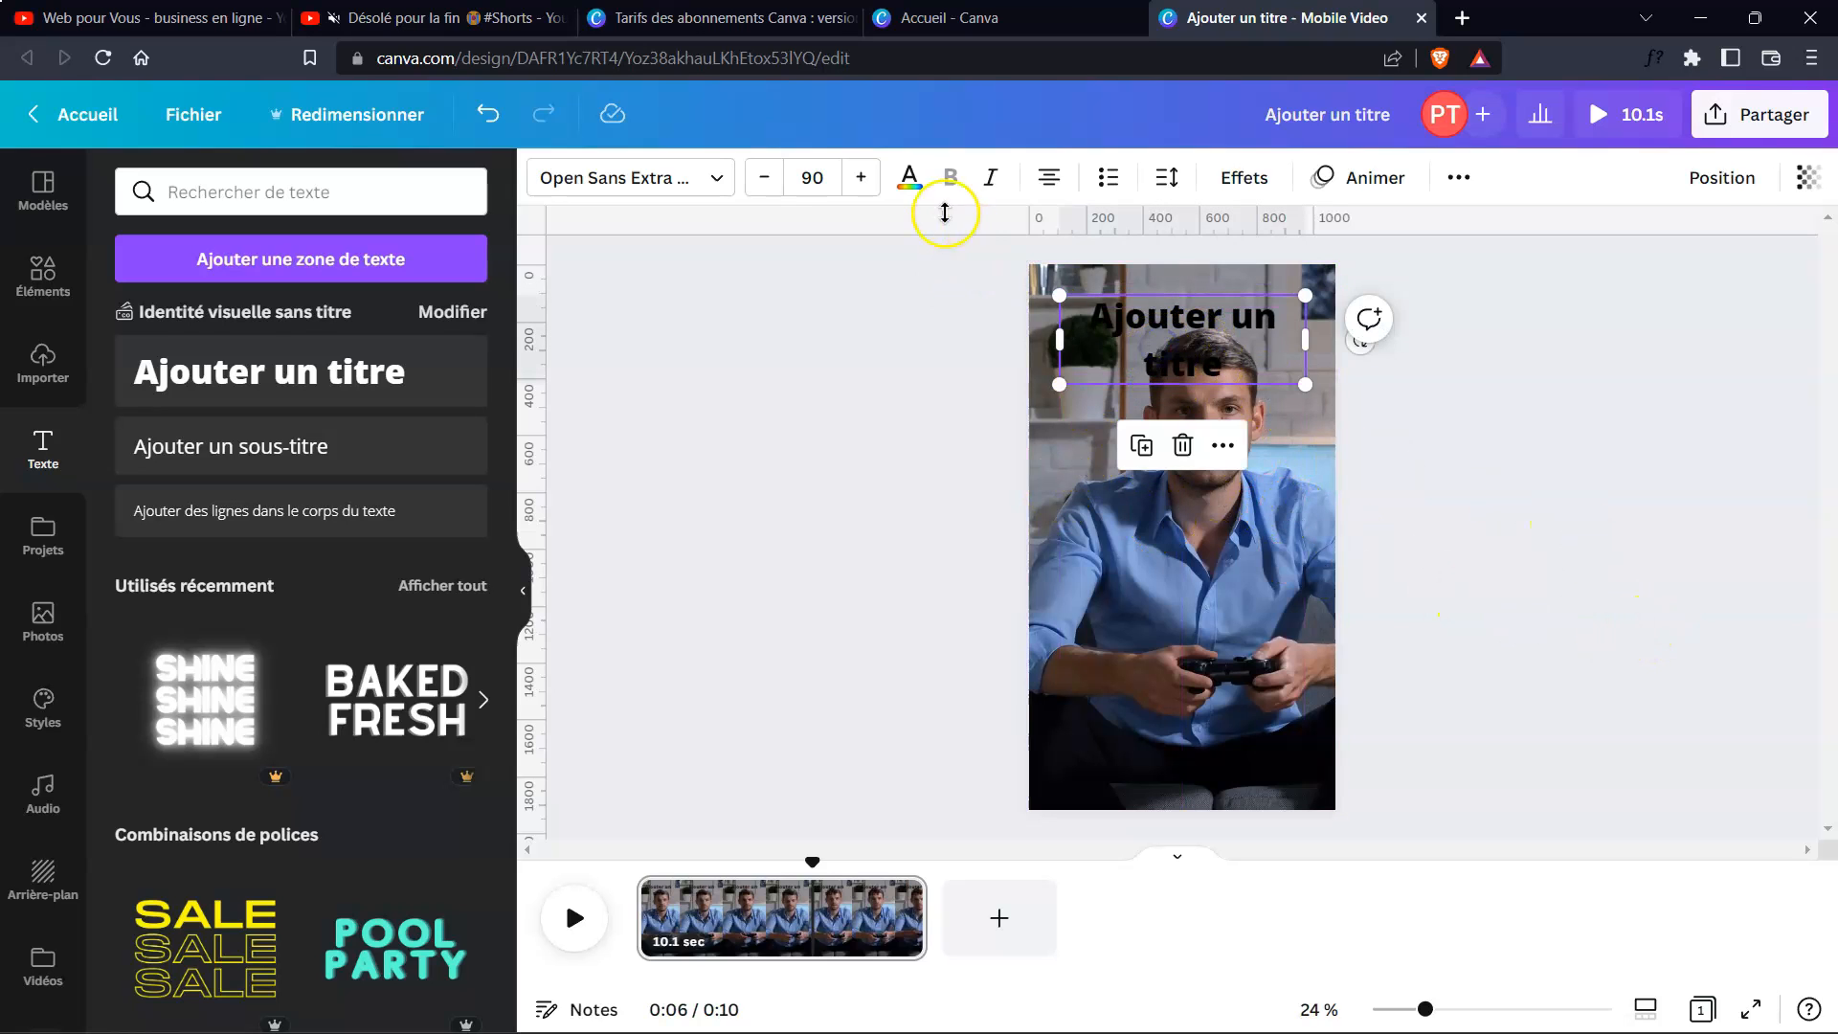
left_click(908, 178)
left_click(255, 302)
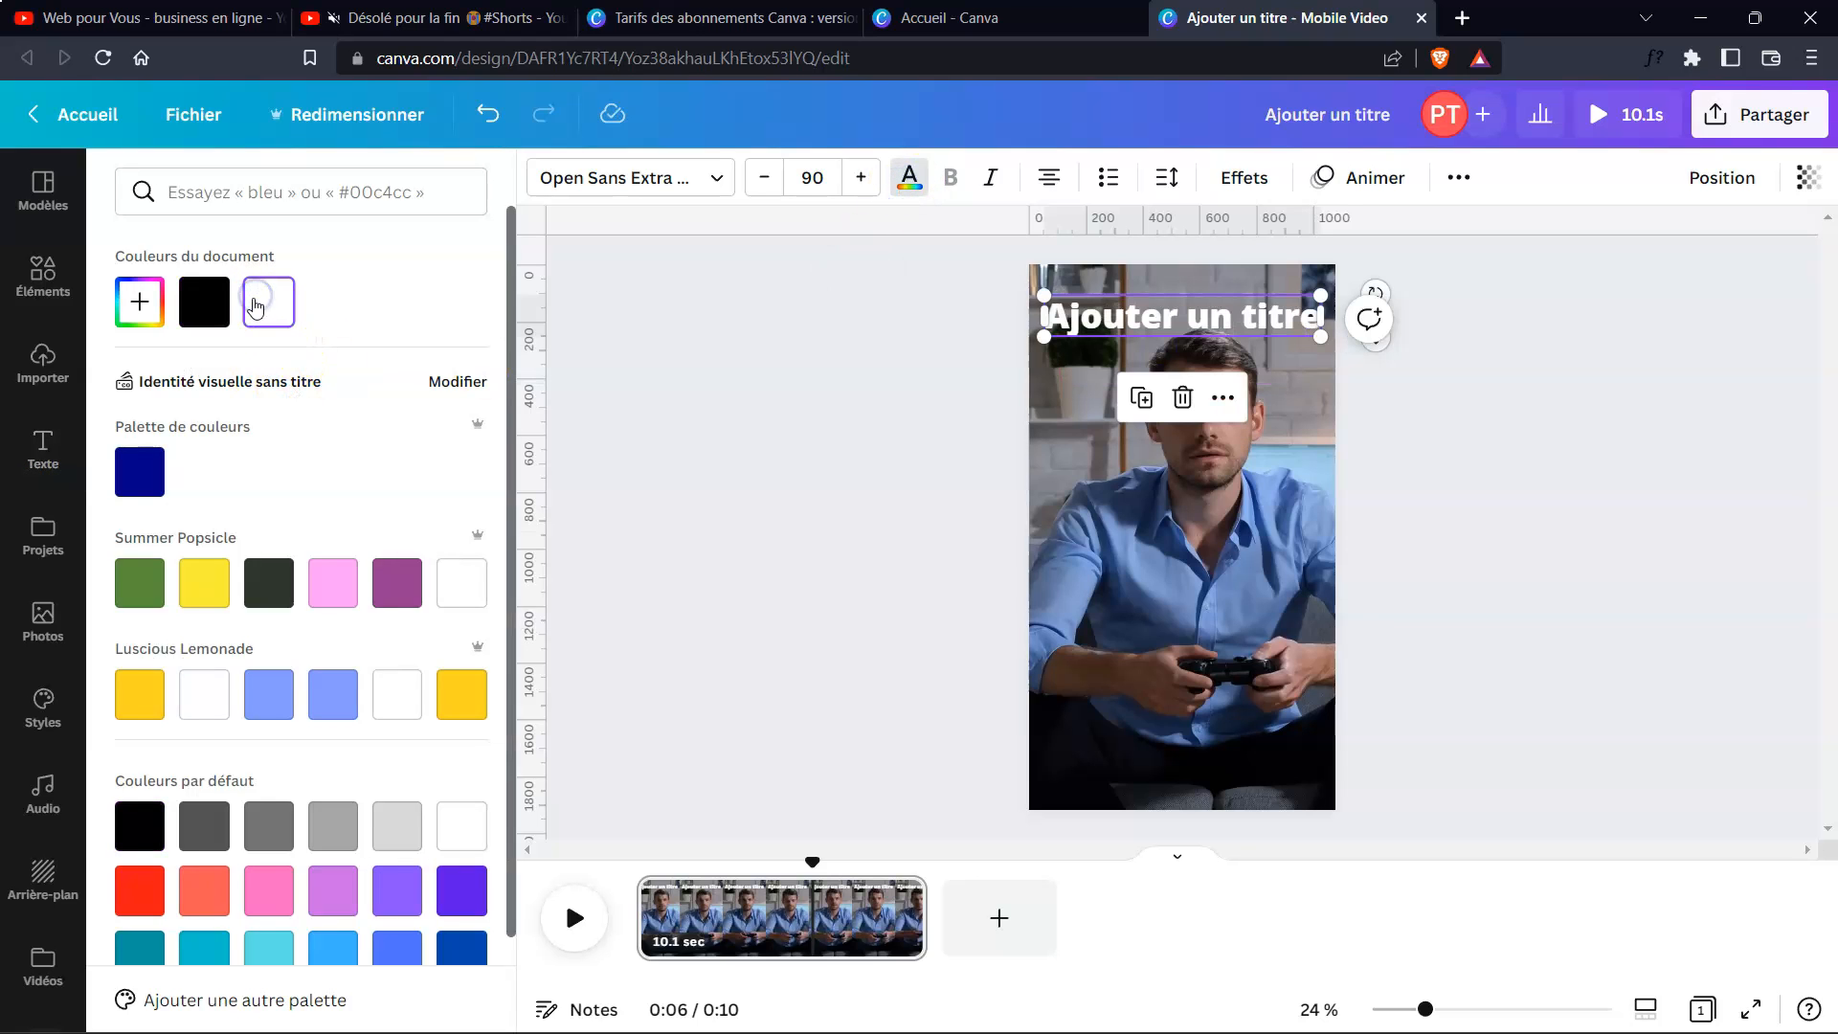
- Apply the Néon effect to the "Ajouter un titre" heading with an intensity of 59
left_click(1245, 179)
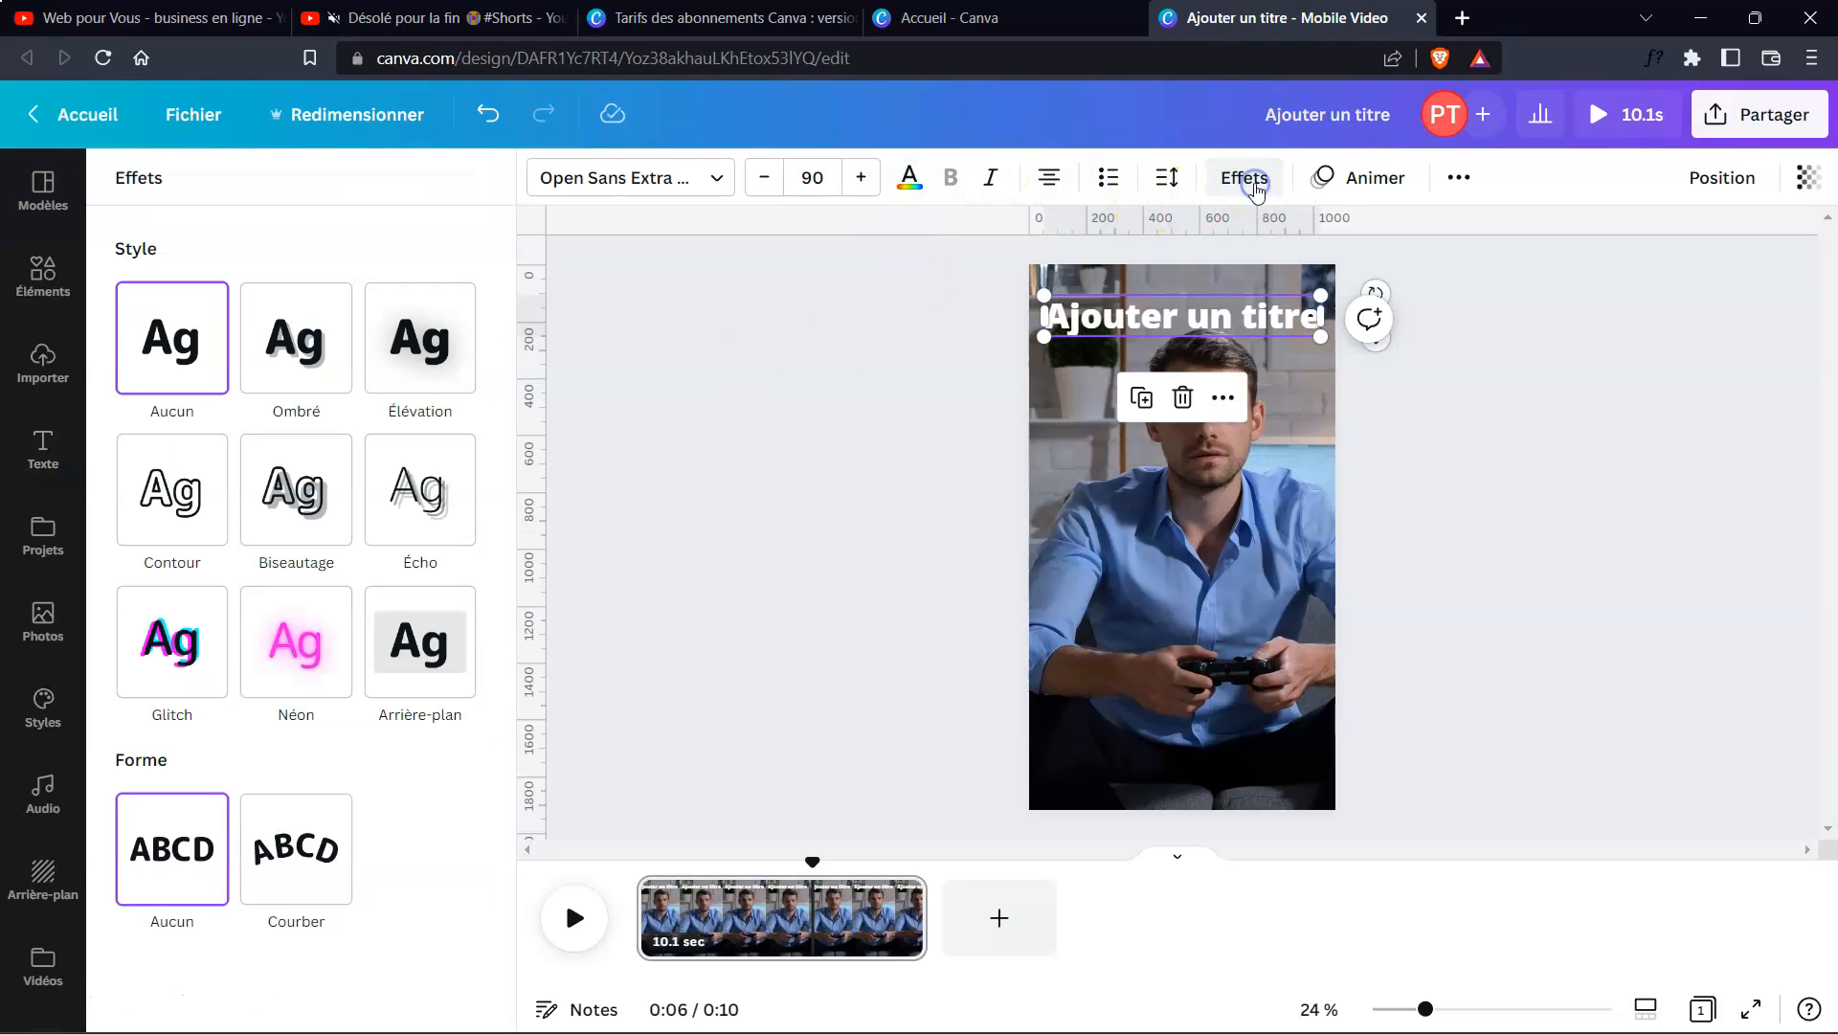
left_click(291, 647)
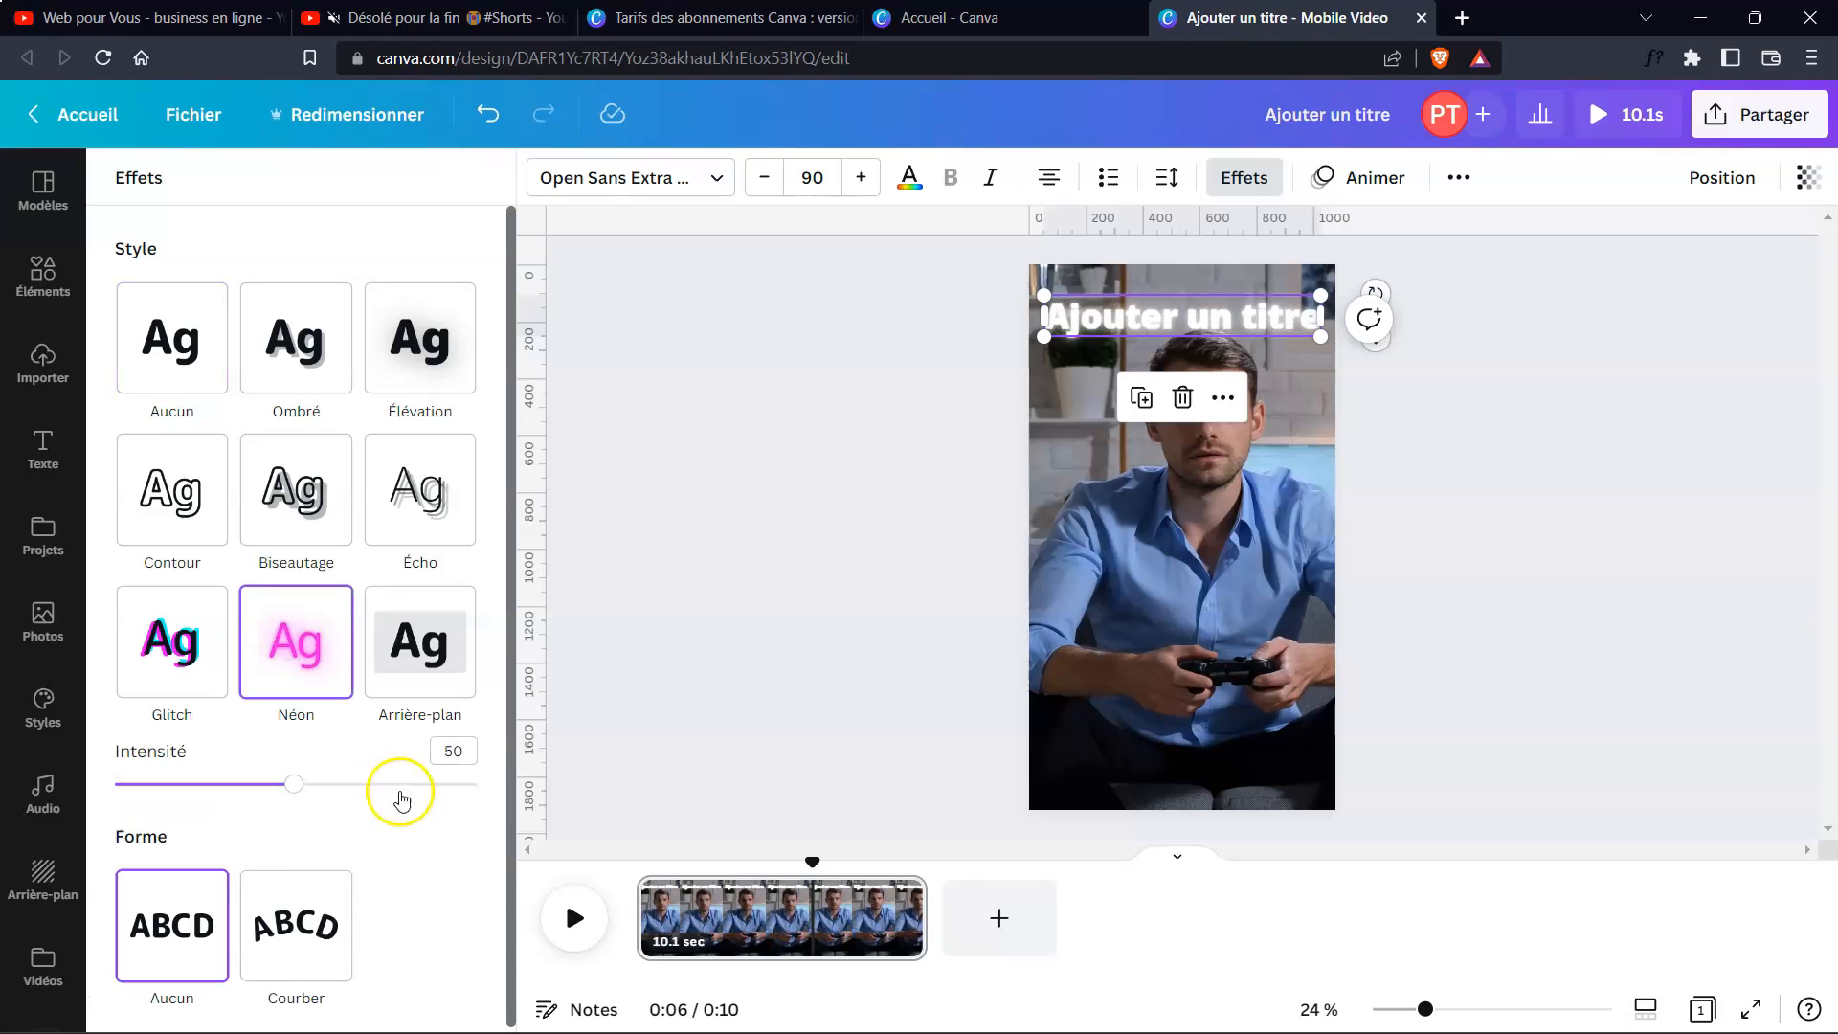
left_click_drag(199, 784, 442, 786)
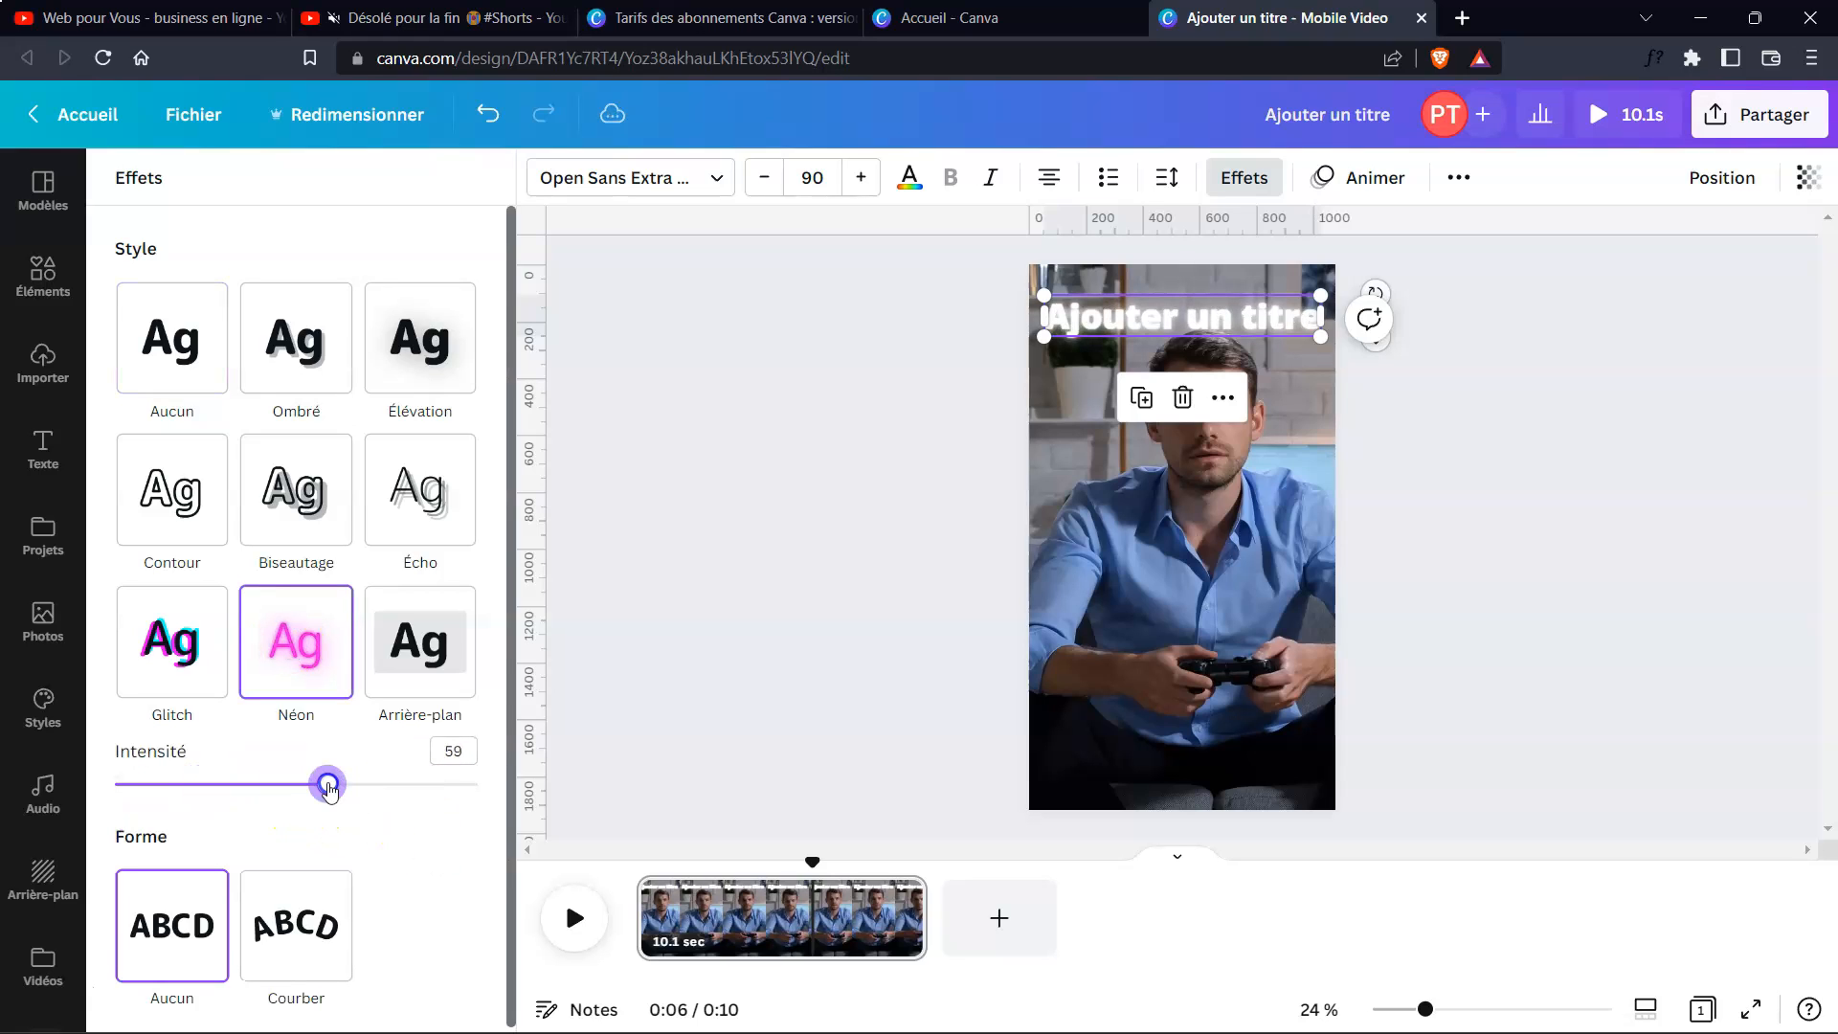
- Change the heading's text colour to red and raise its Néon intensity to 92
left_click(894, 182)
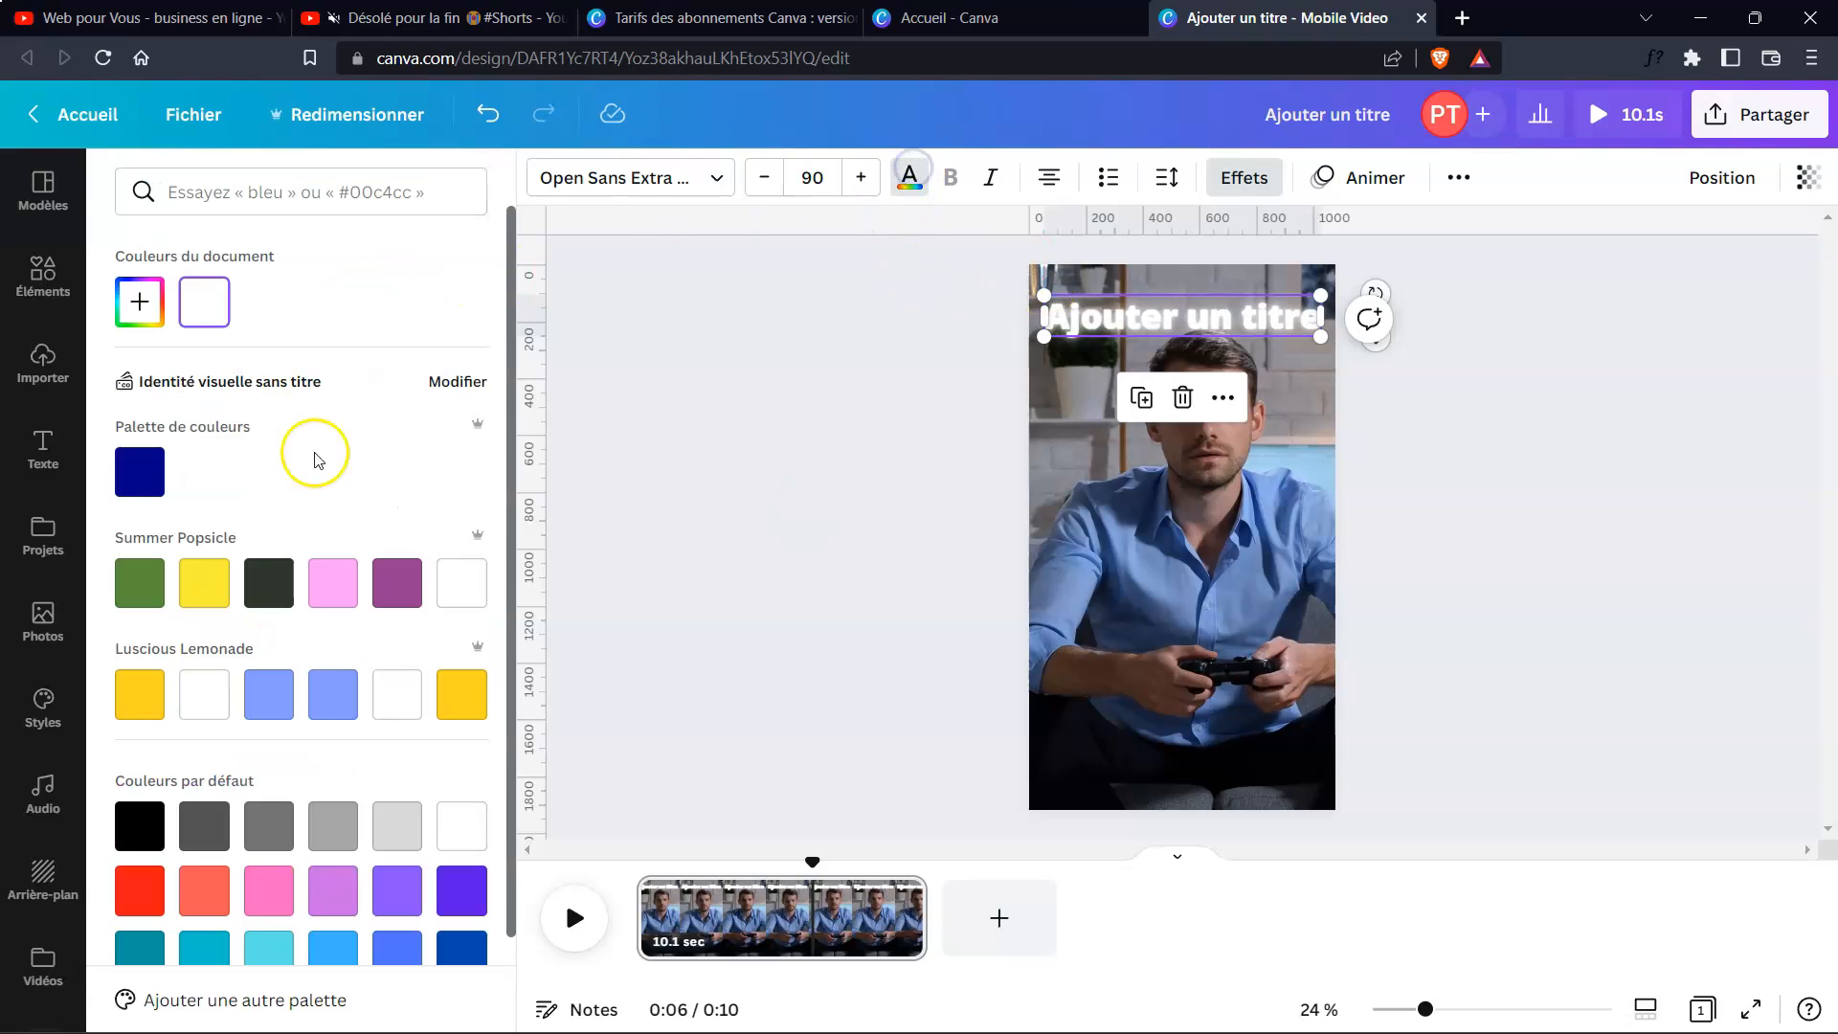
left_click(141, 894)
left_click(767, 595)
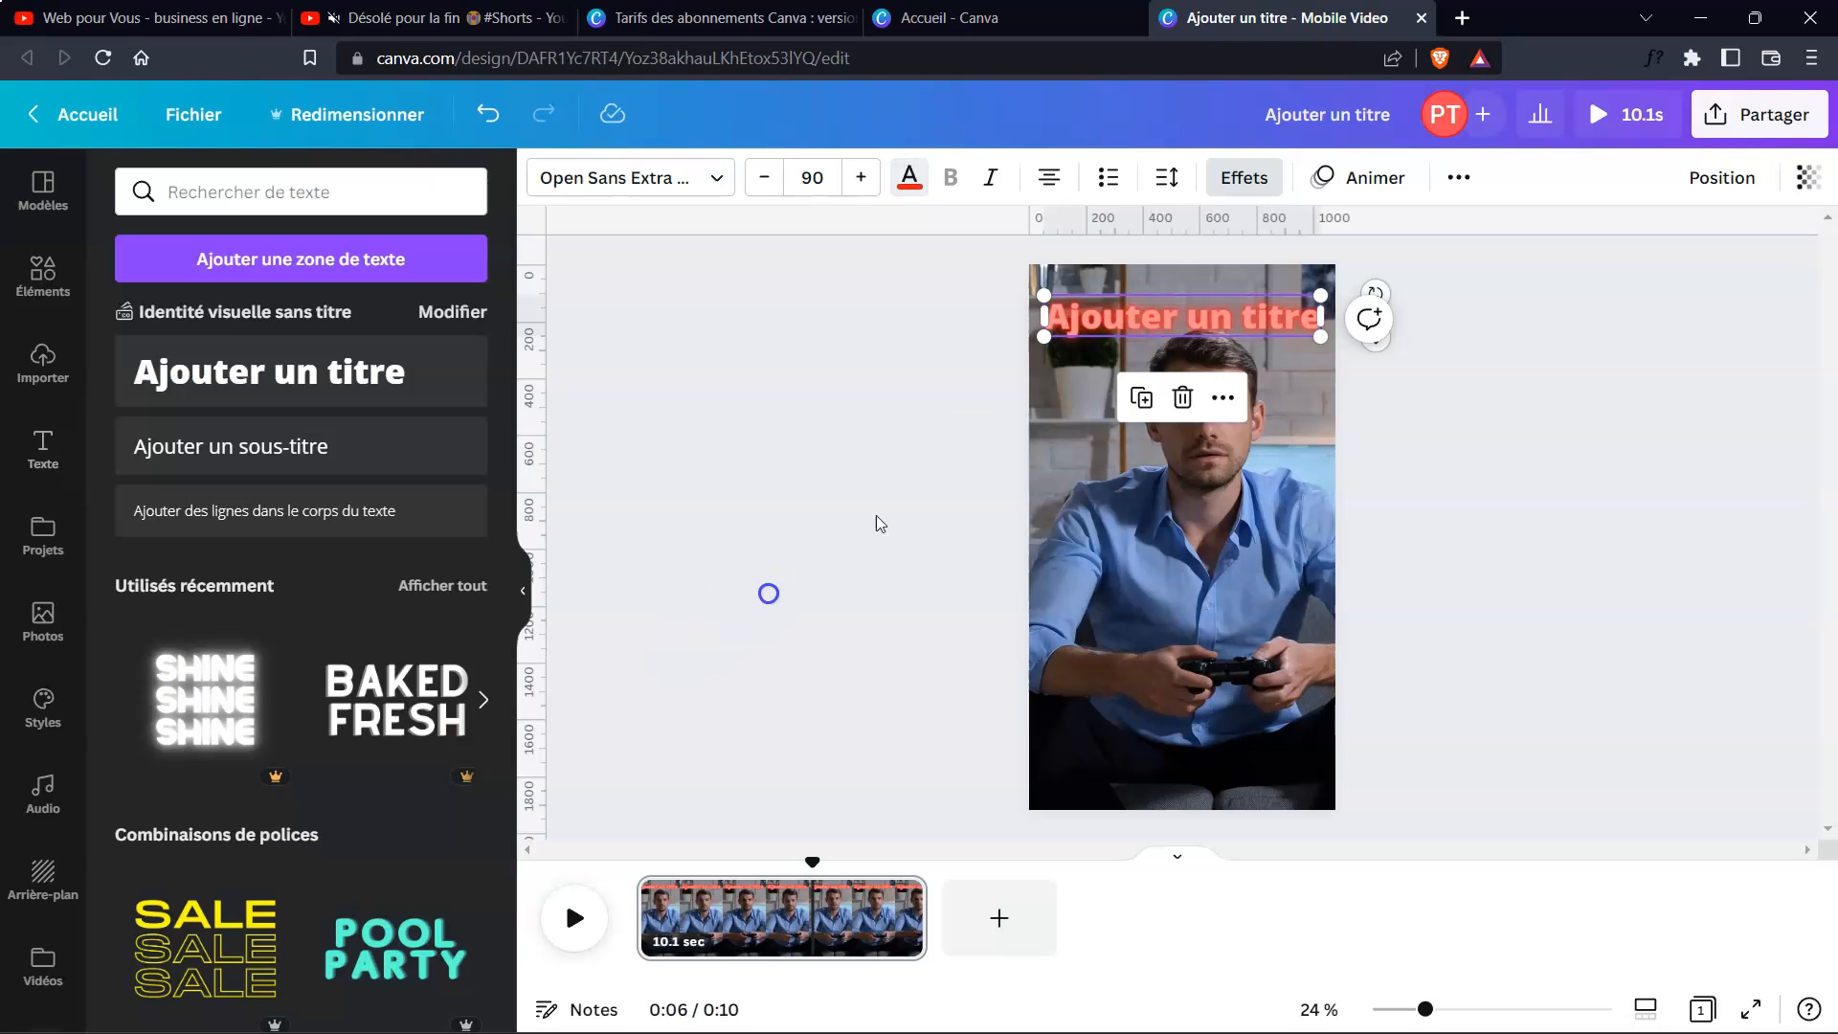
left_click(1245, 177)
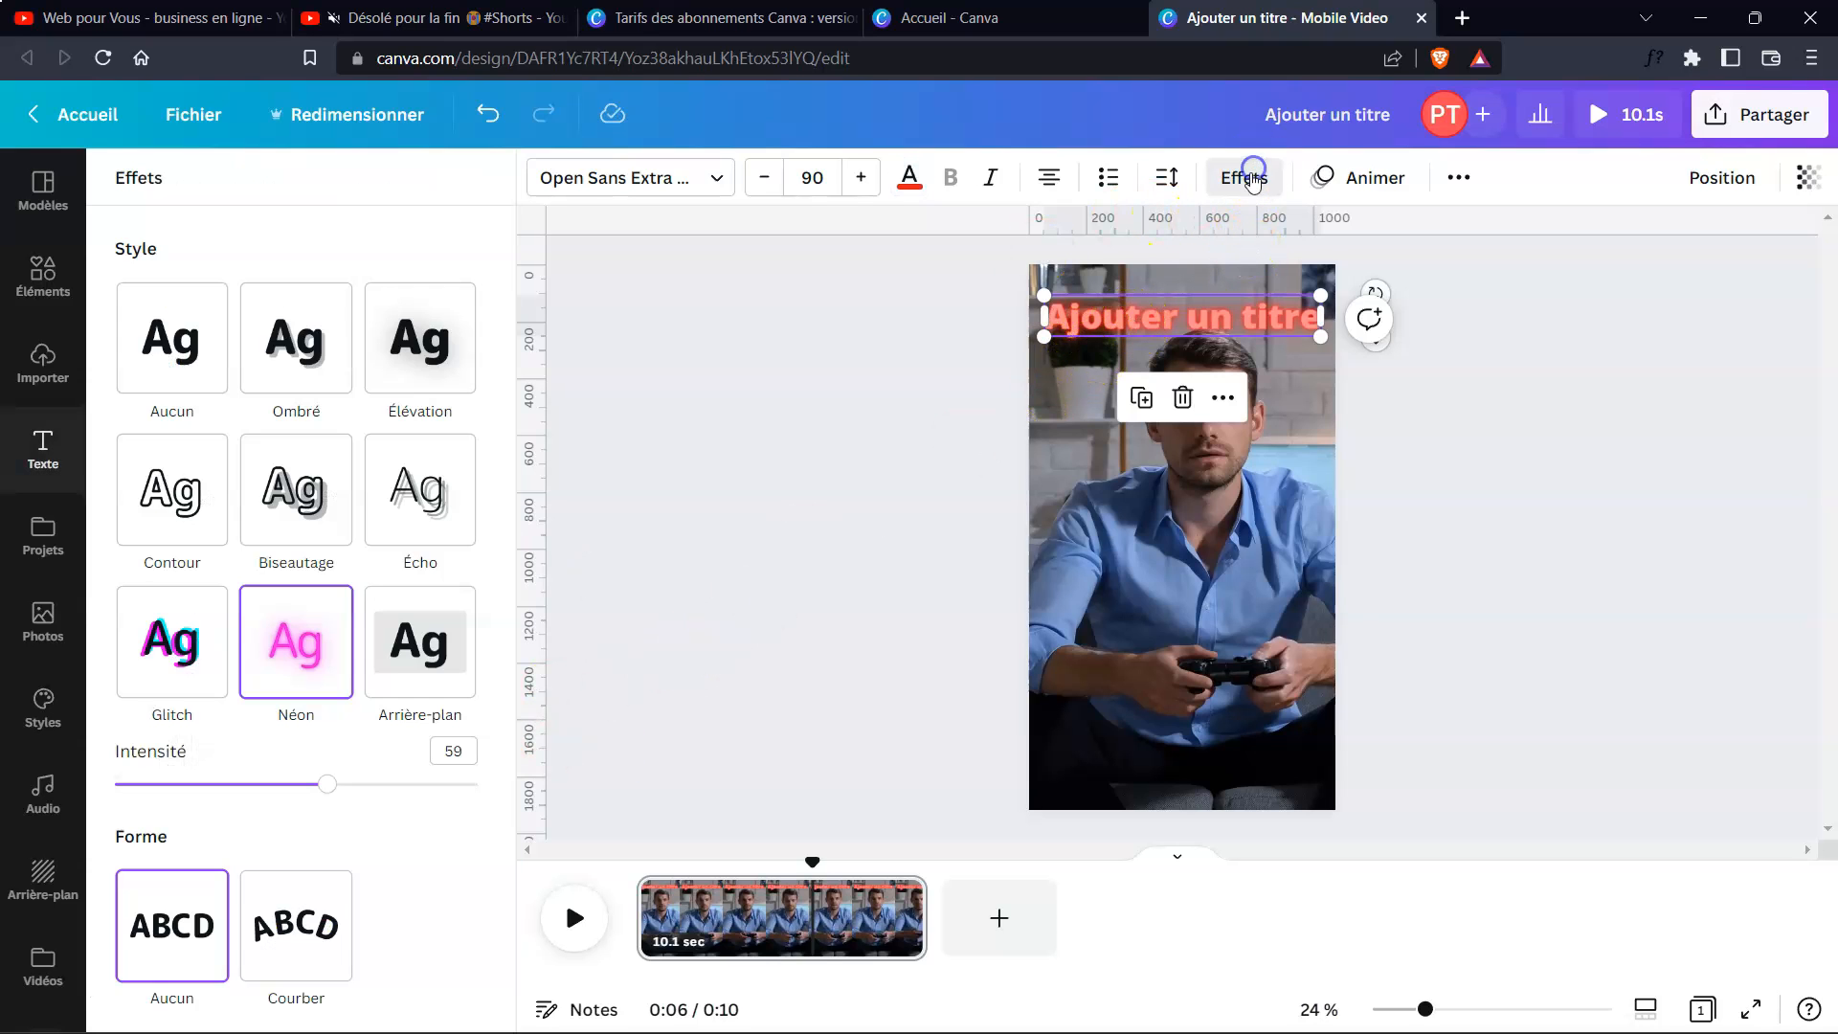
left_click_drag(327, 793, 424, 809)
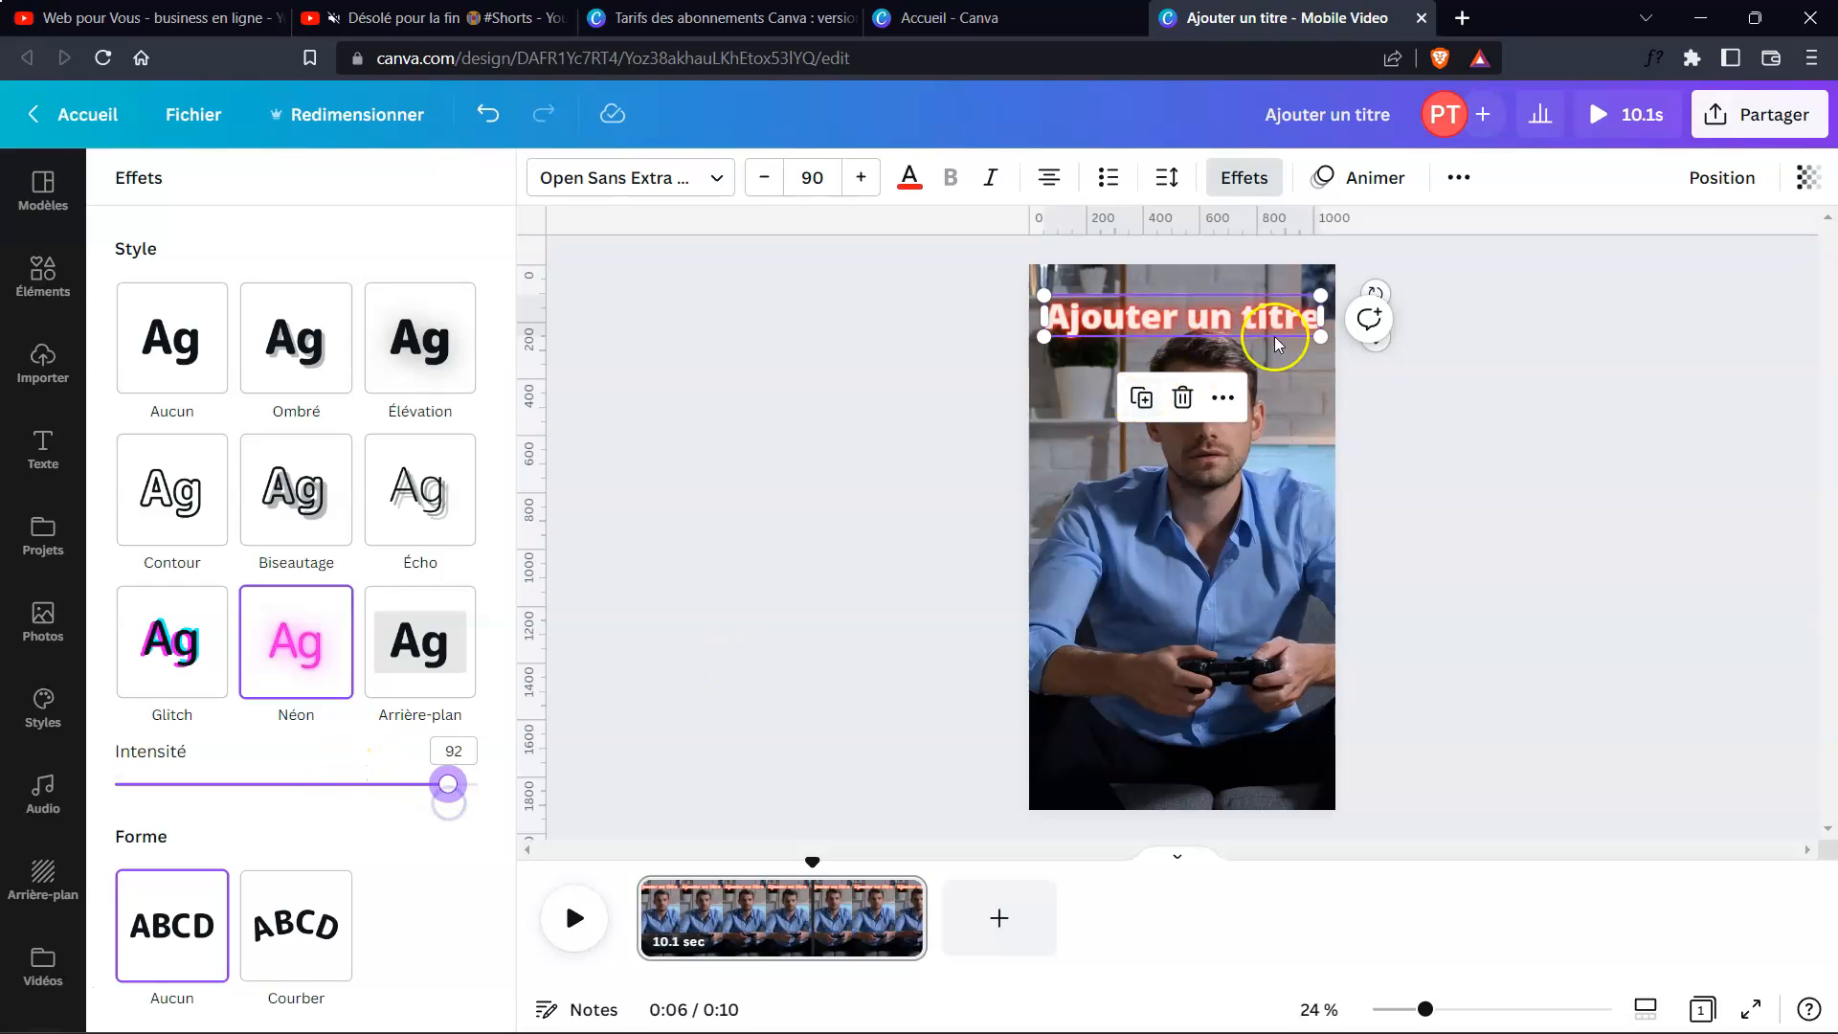
- Try the Balayage text animation on the heading, and settle on the typewriter (Machine à écrire) animation at entry
left_click(1377, 180)
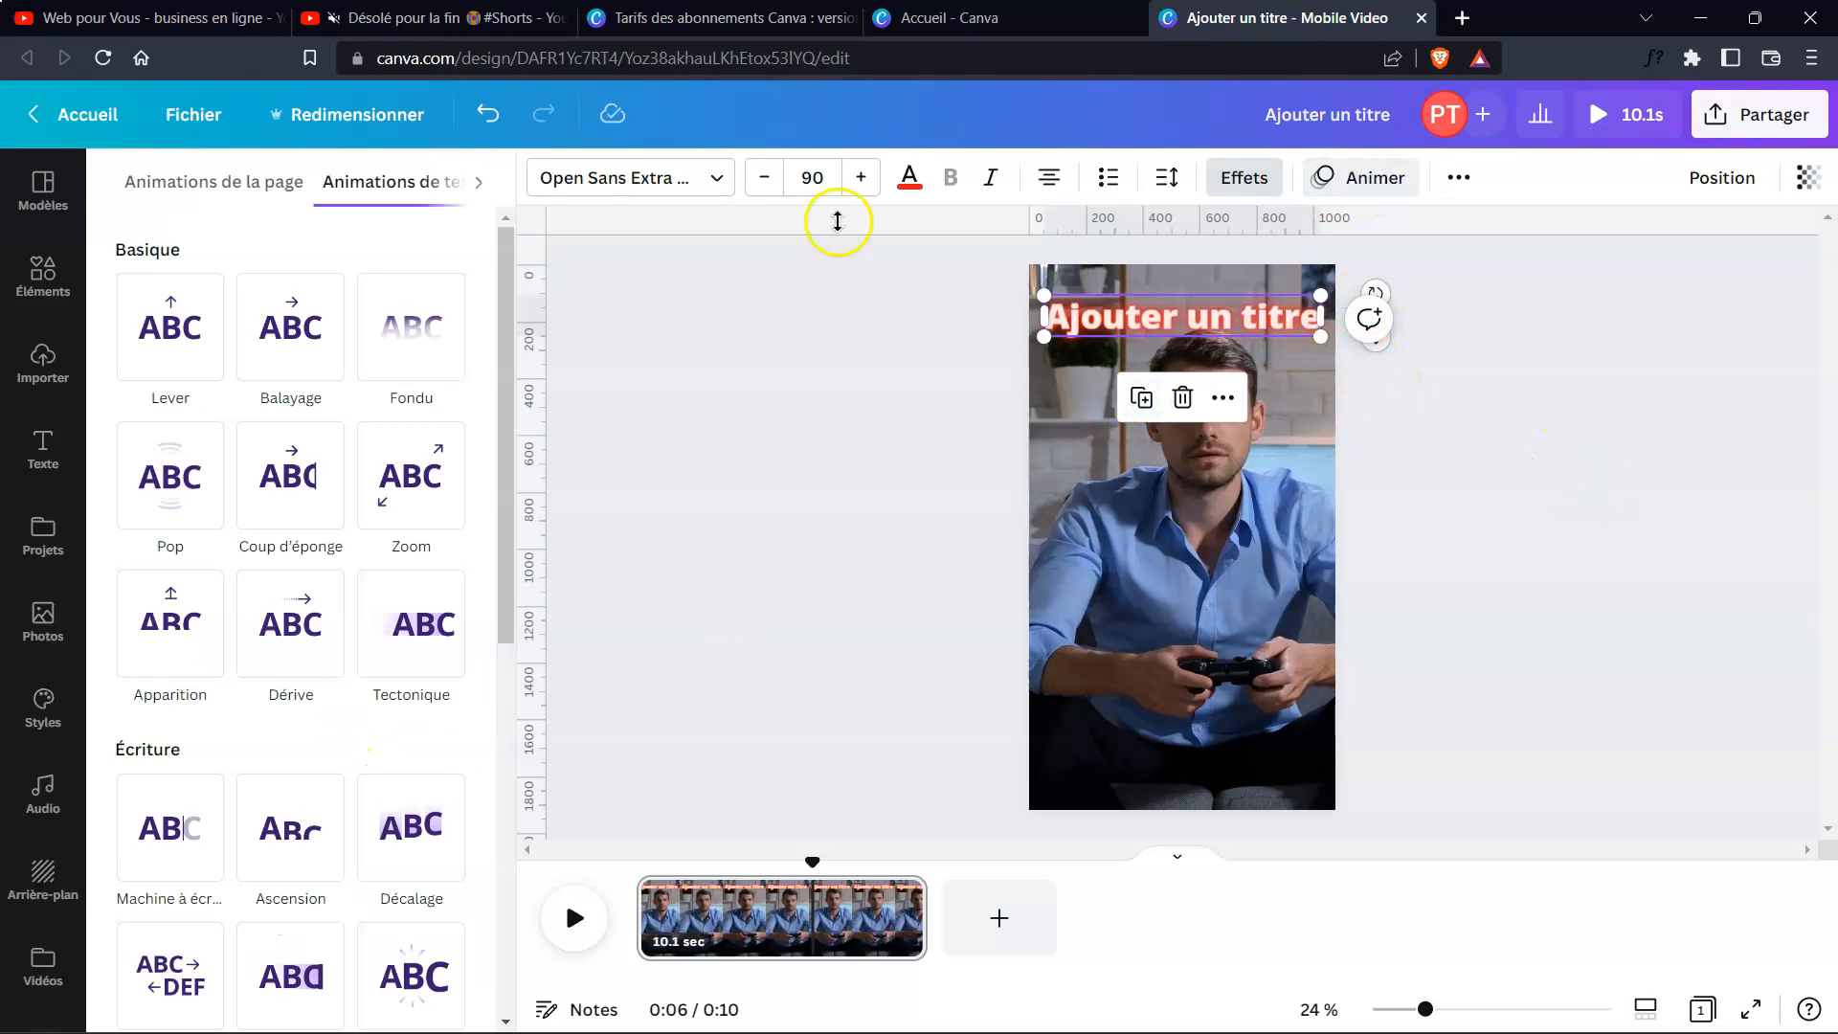
left_click(289, 352)
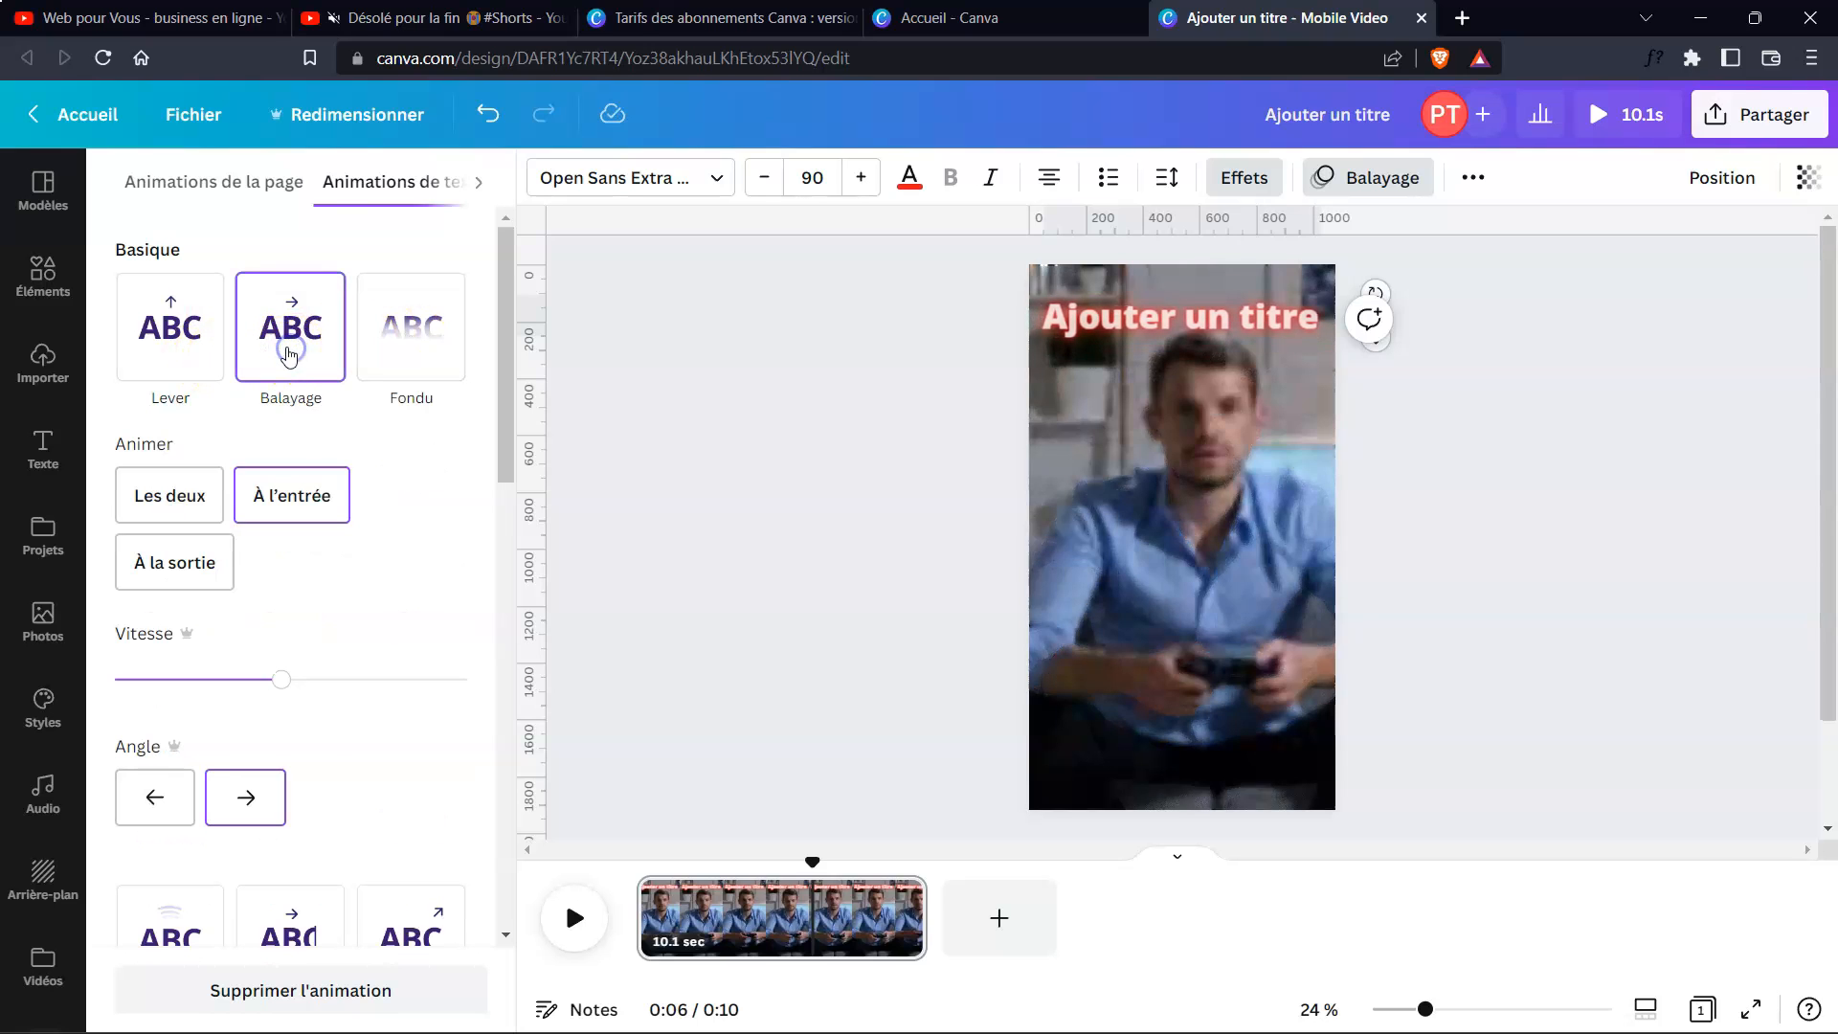
left_click(168, 373)
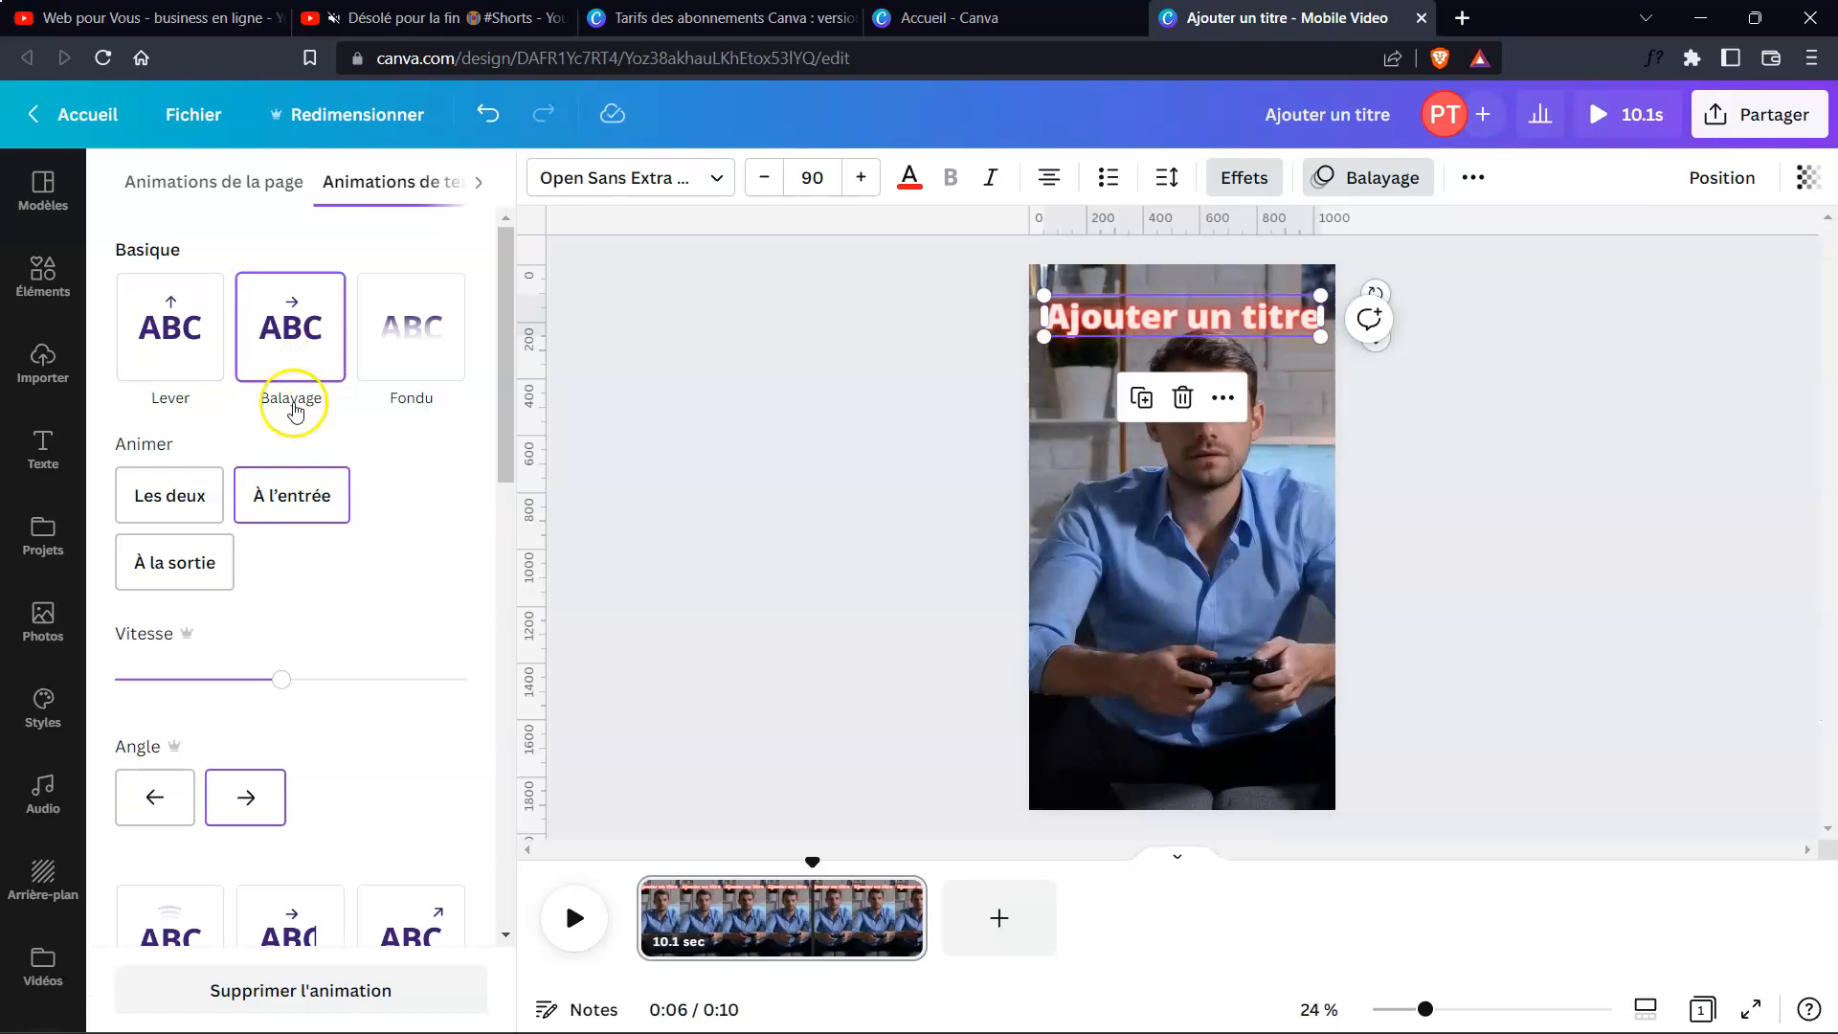
scroll(458, 647, "down", 3)
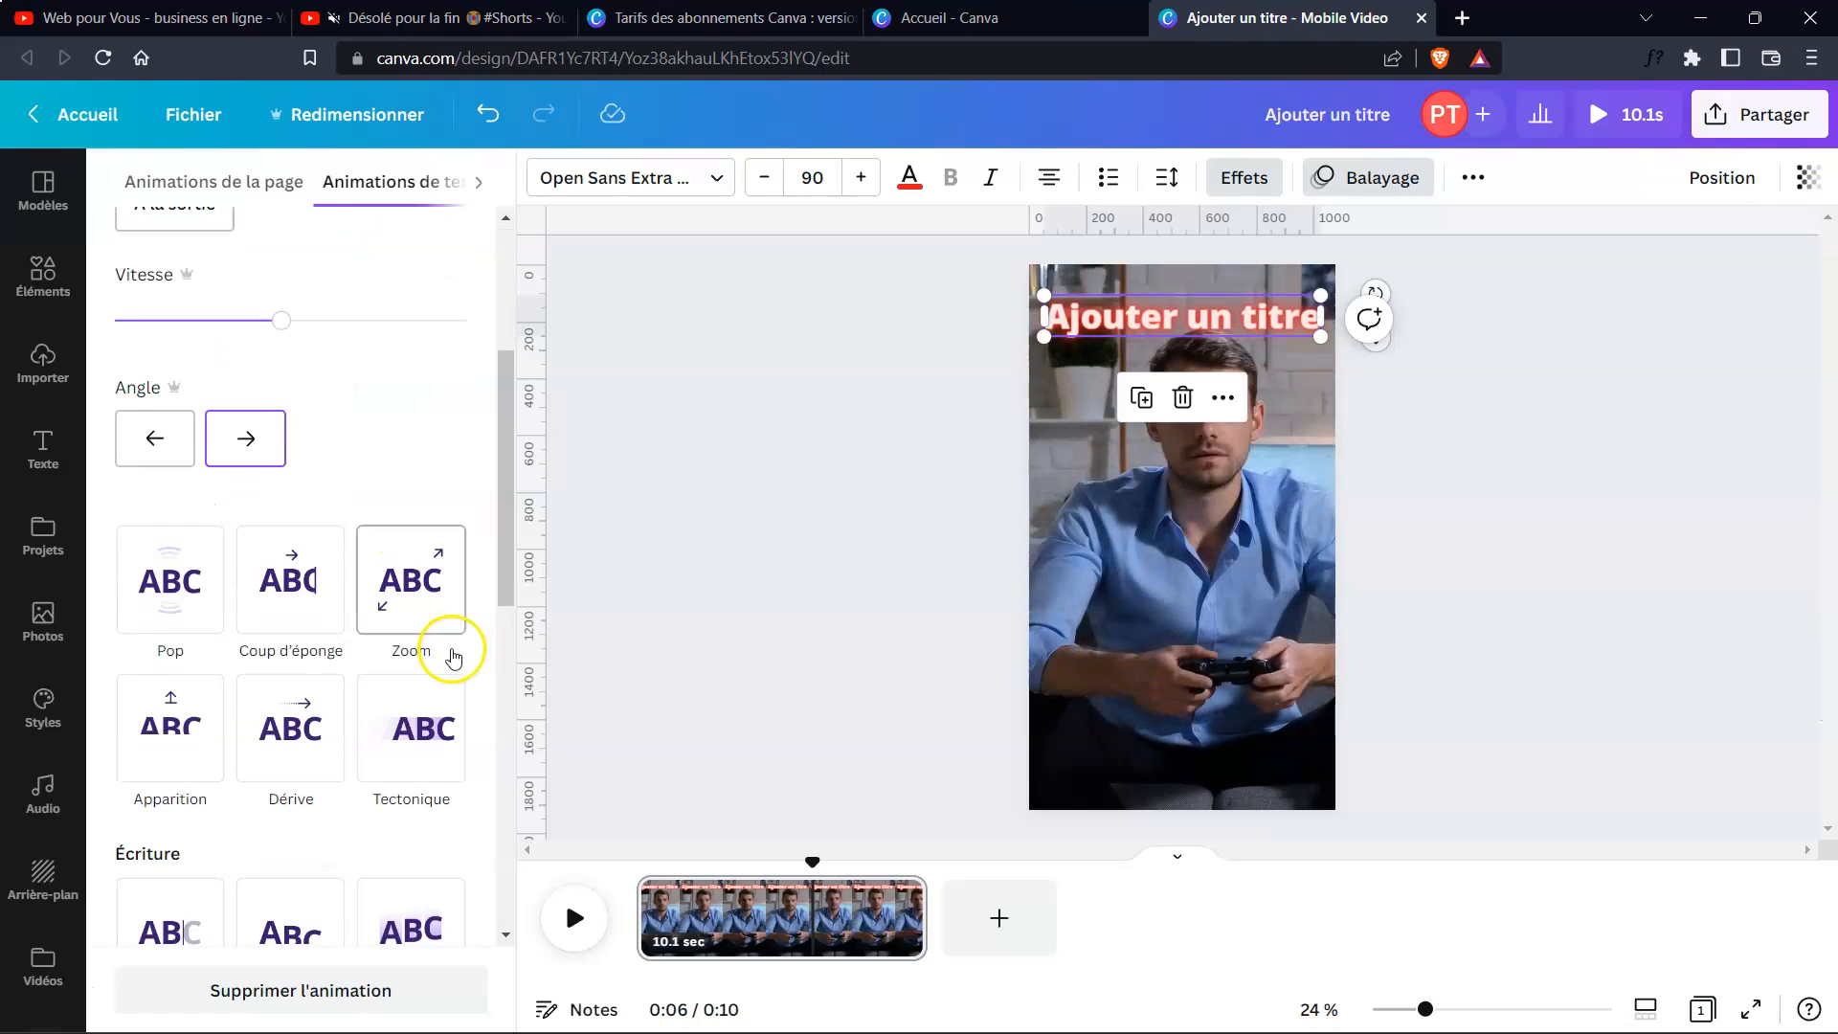
scroll(458, 647, "down", 1)
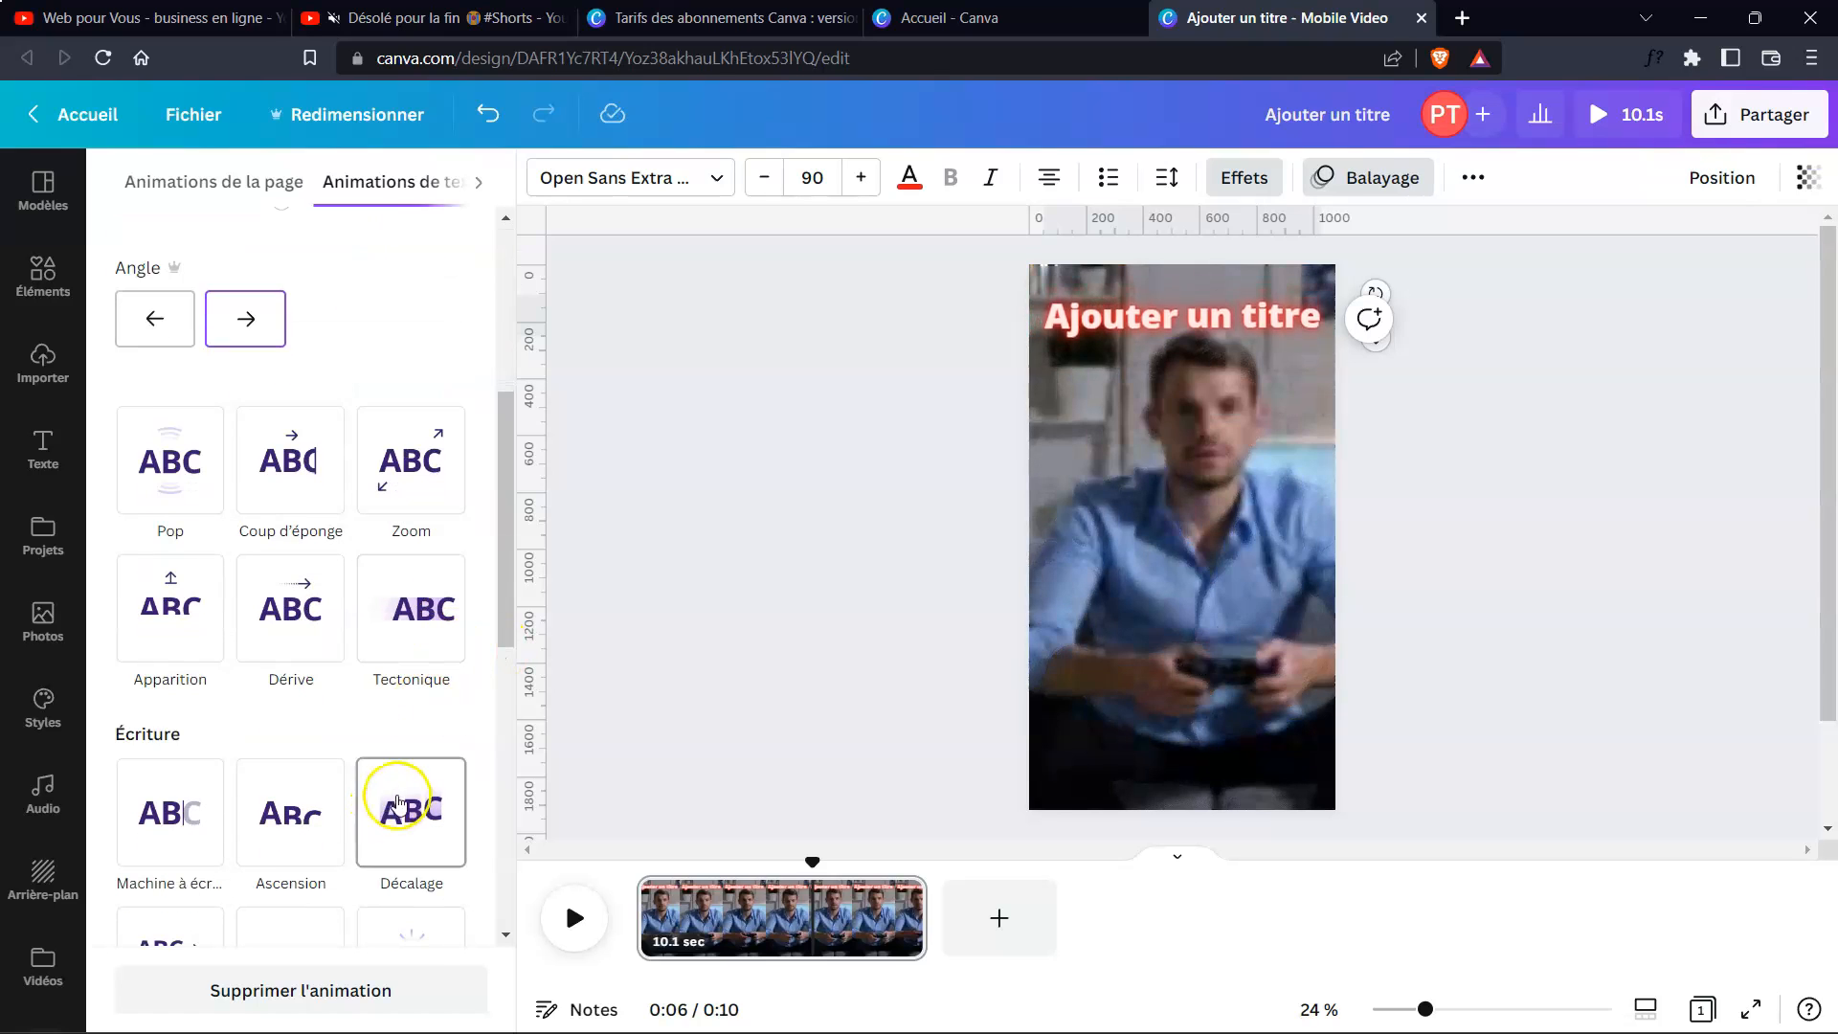
scroll(393, 794, "down", 1)
left_click(172, 724)
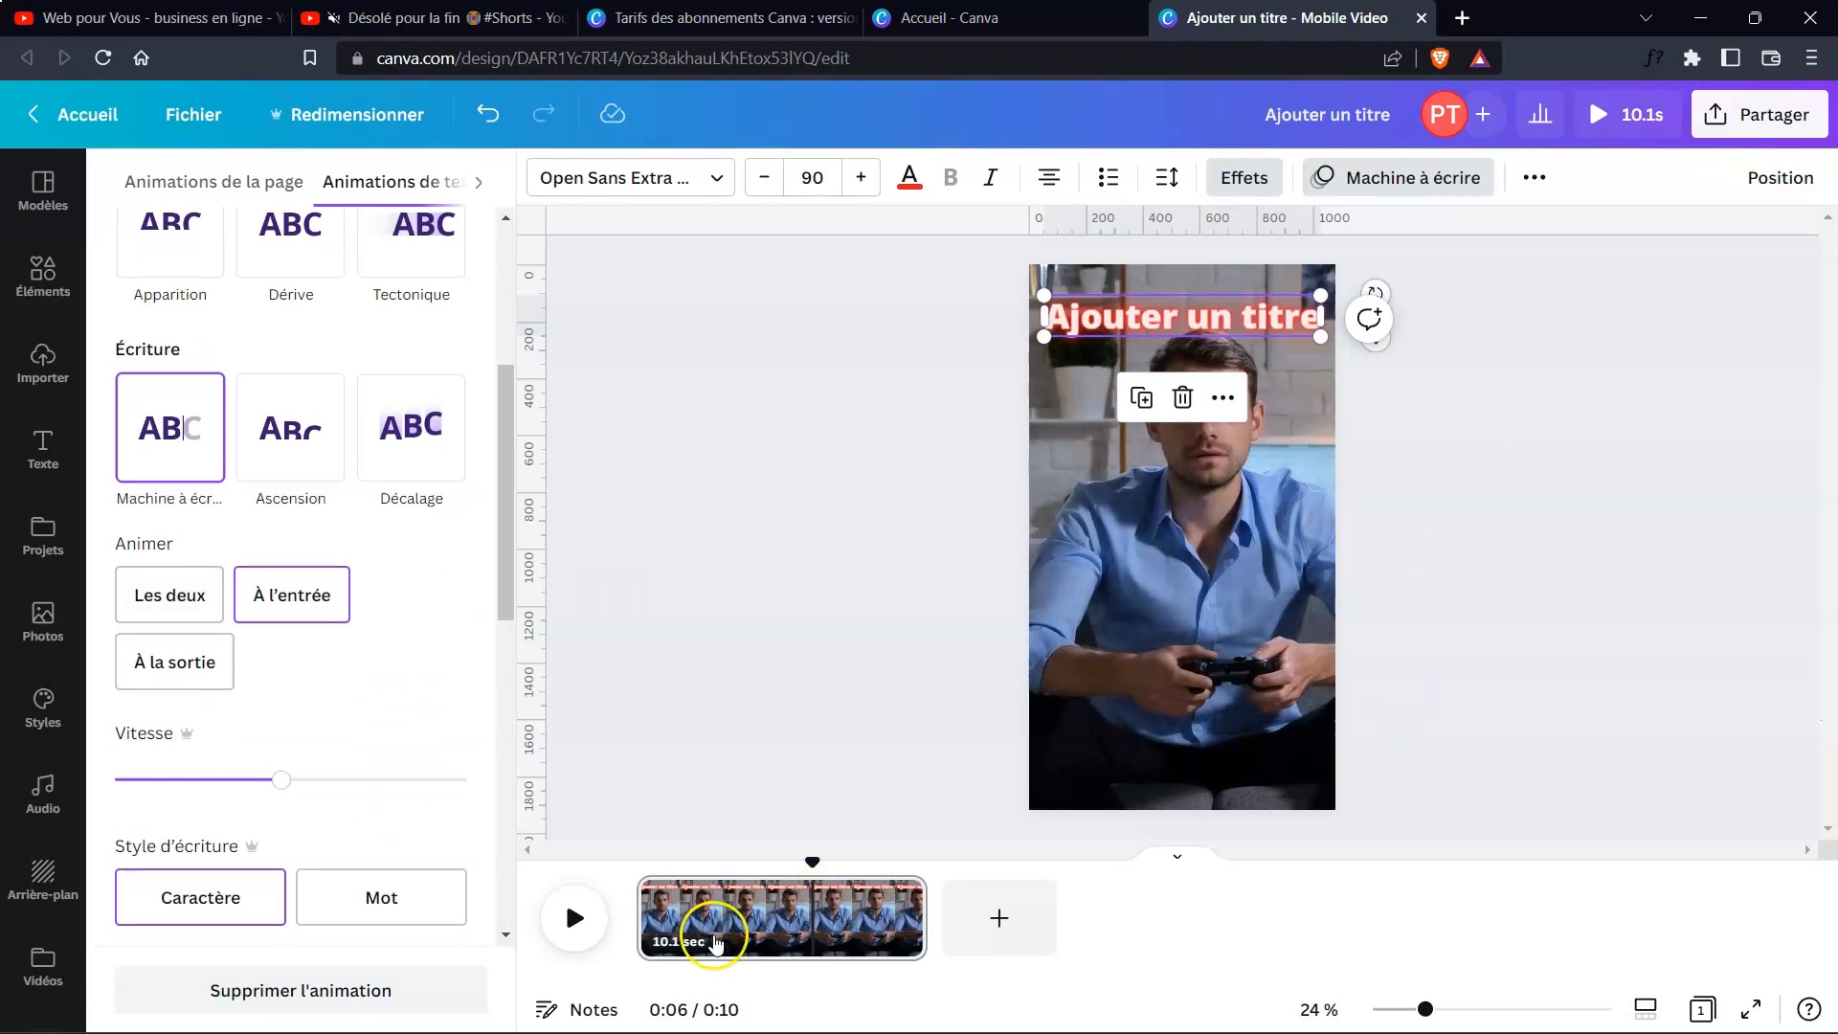
- Play the video from its beginning to preview the heading's typewriter animation
left_click(574, 918)
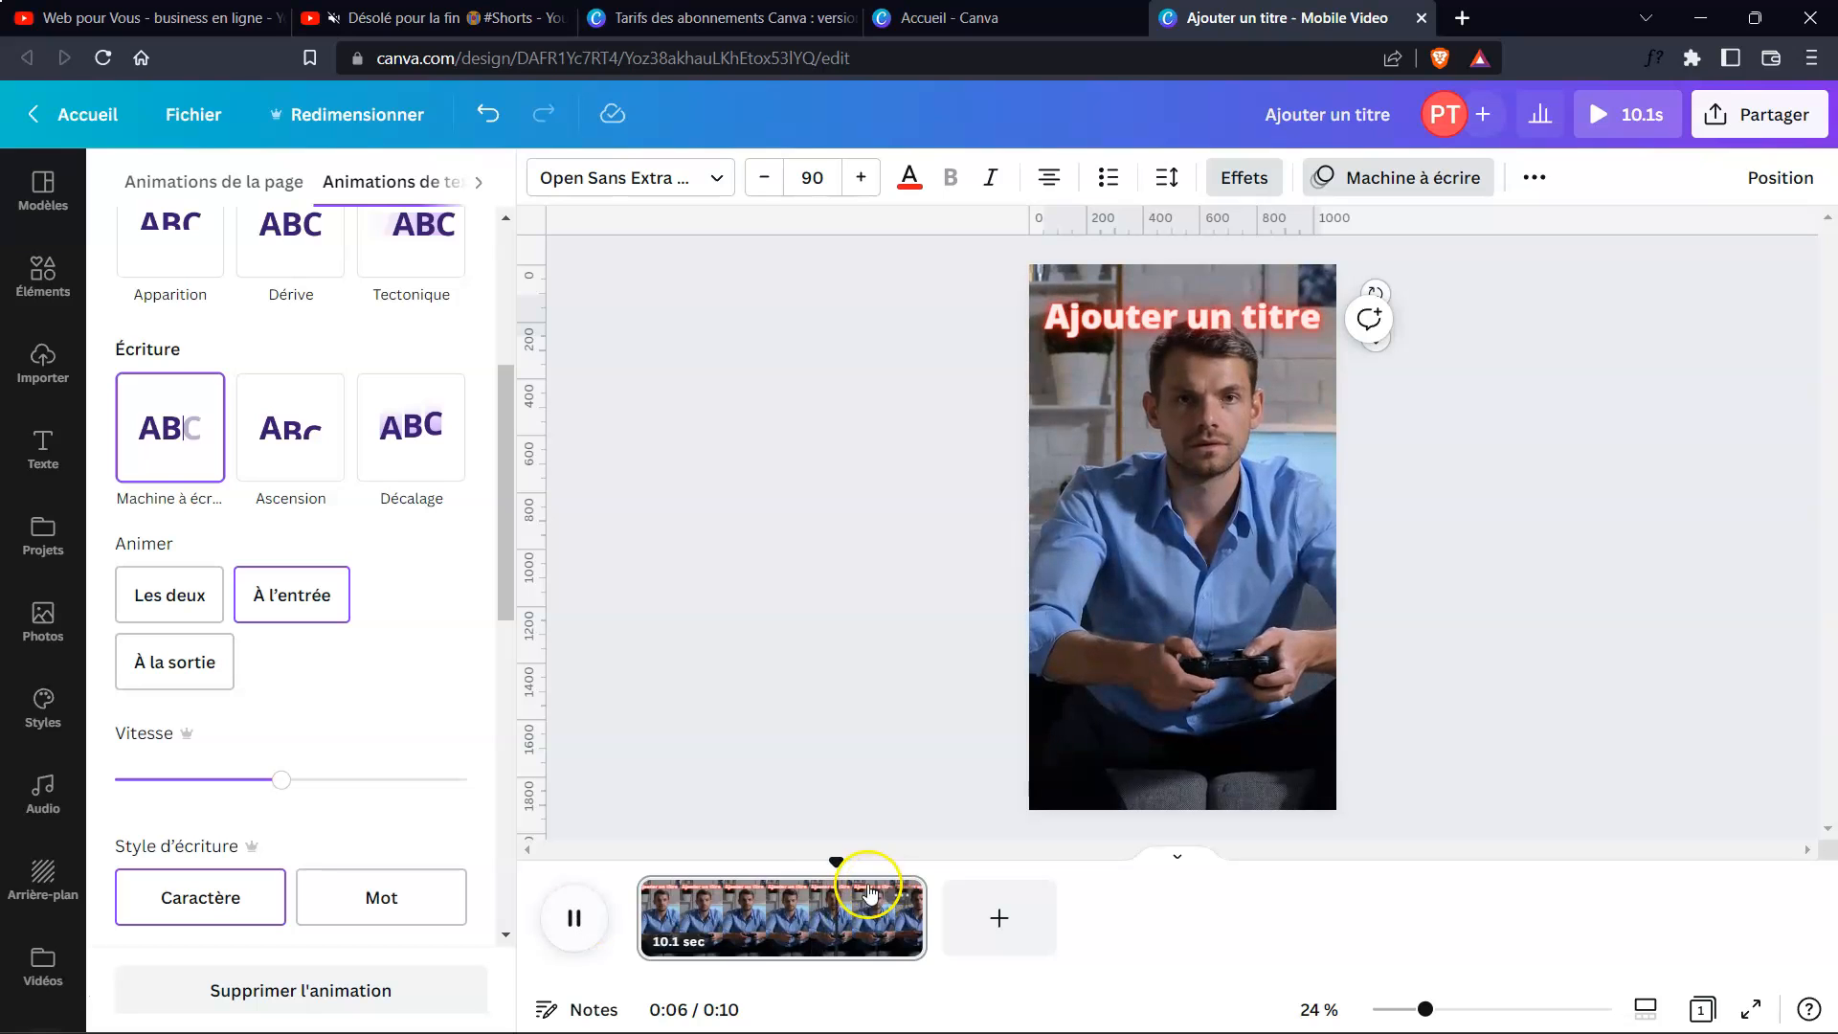
left_click(650, 913)
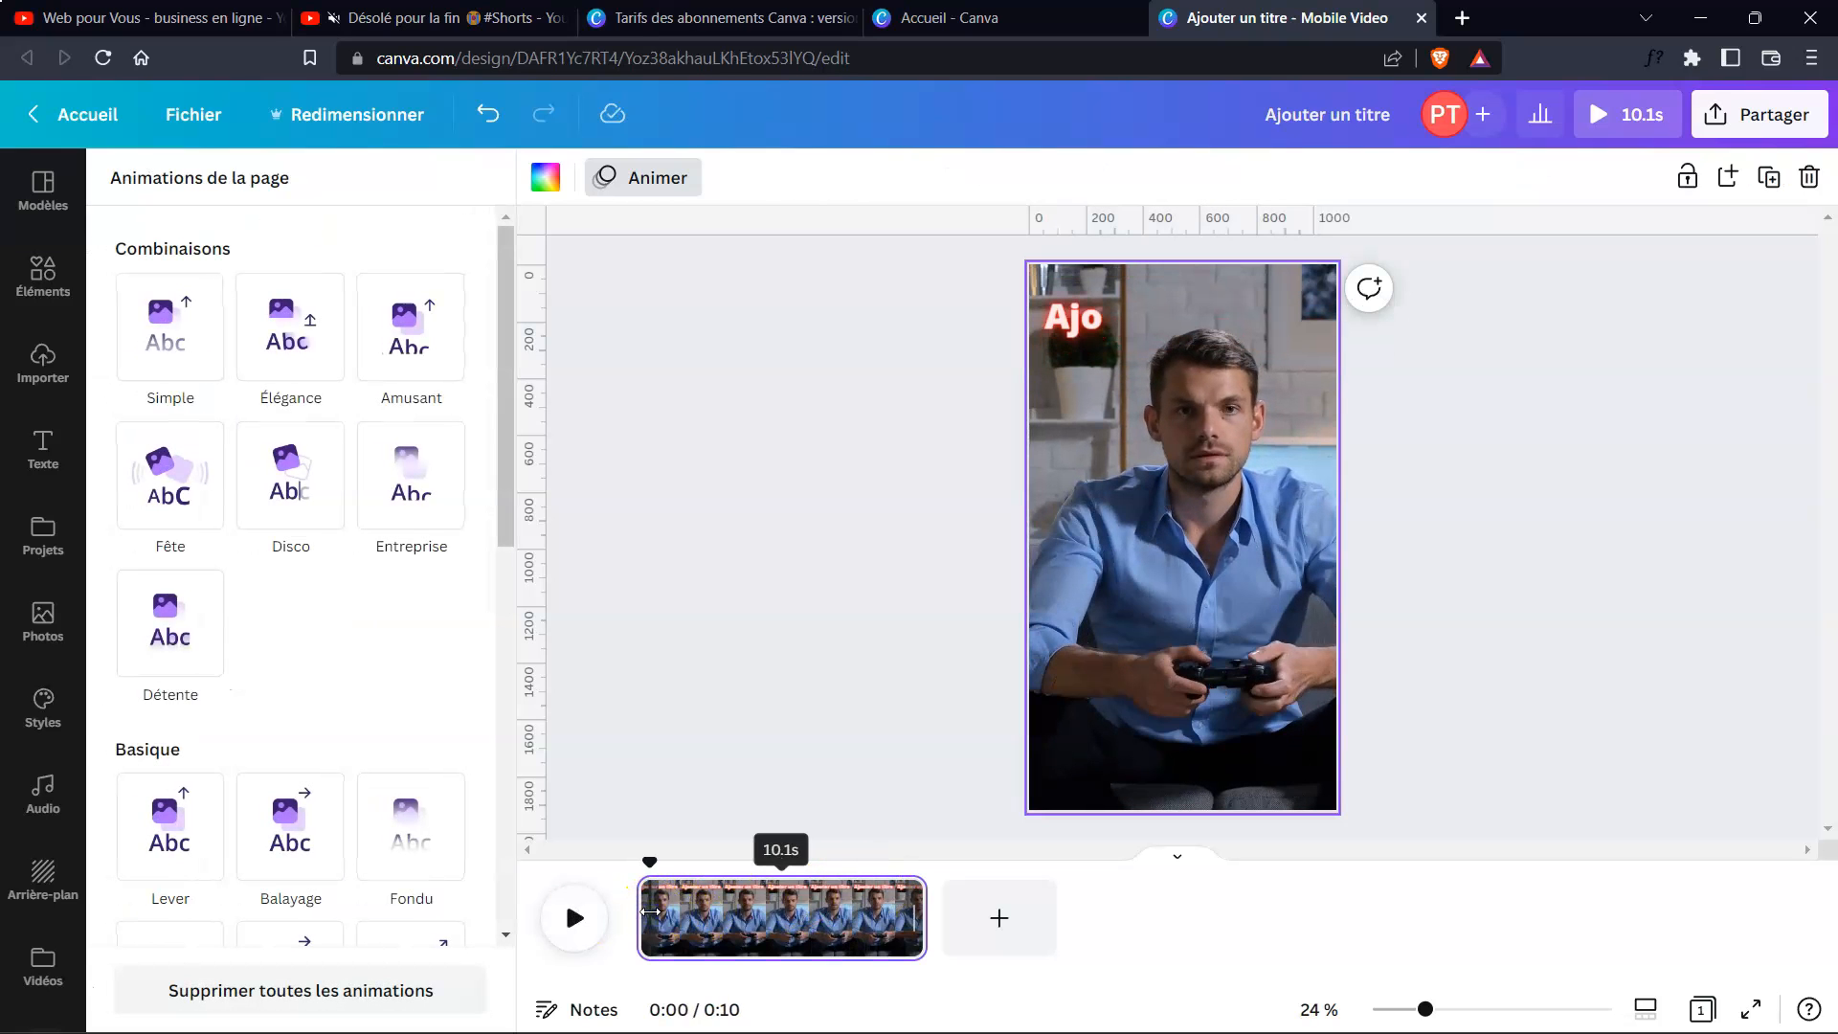
left_click(573, 921)
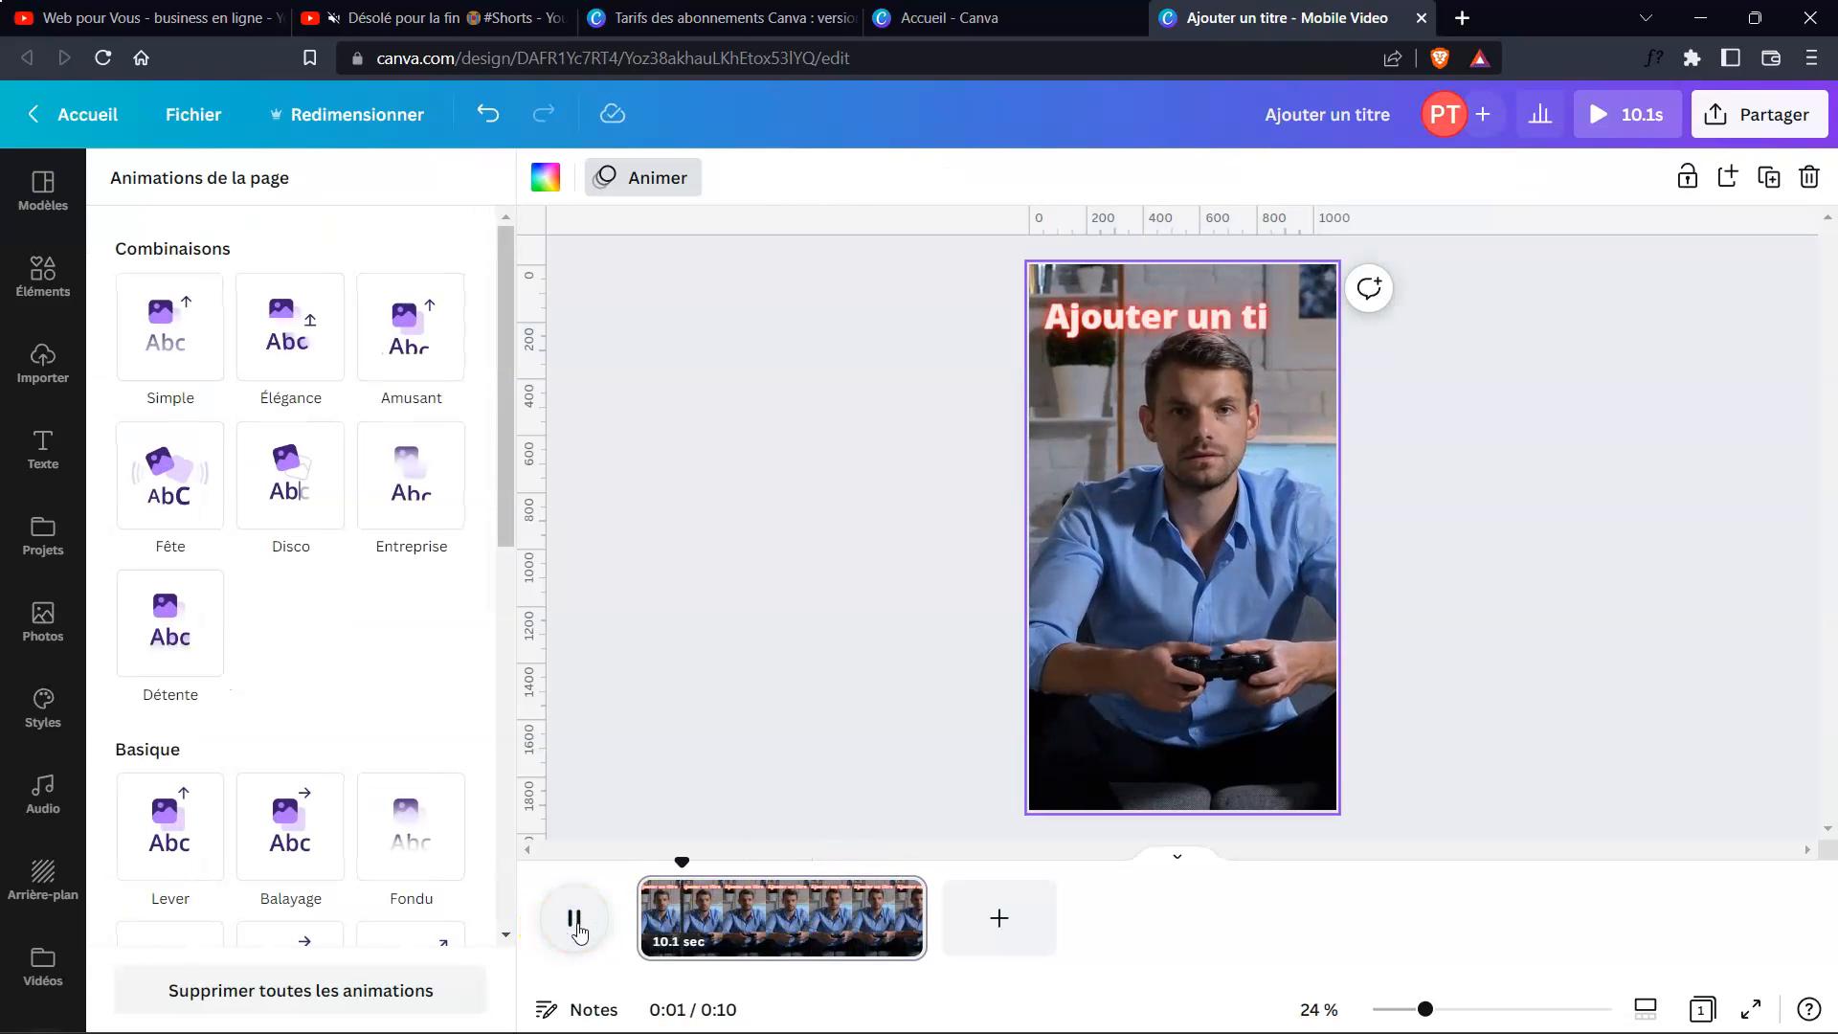
left_click(1529, 669)
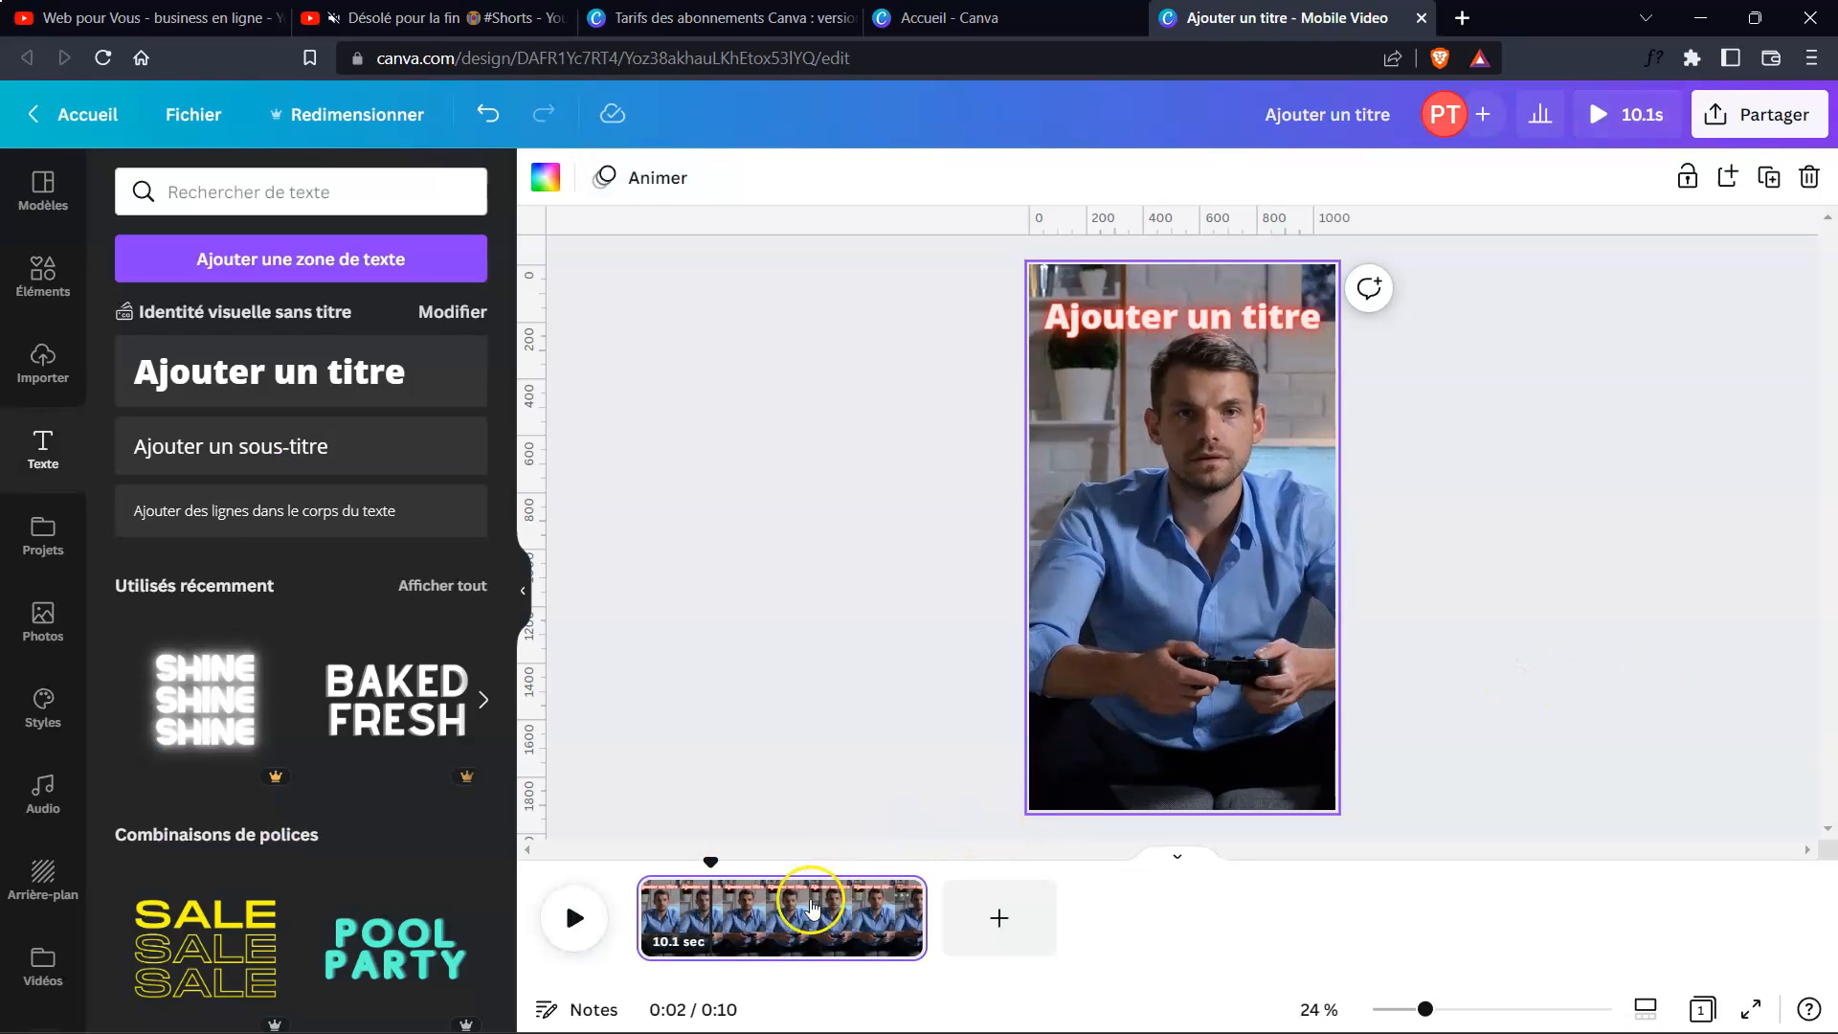
- Split the page at about 4.3 seconds and go to the second part
right_click(761, 913)
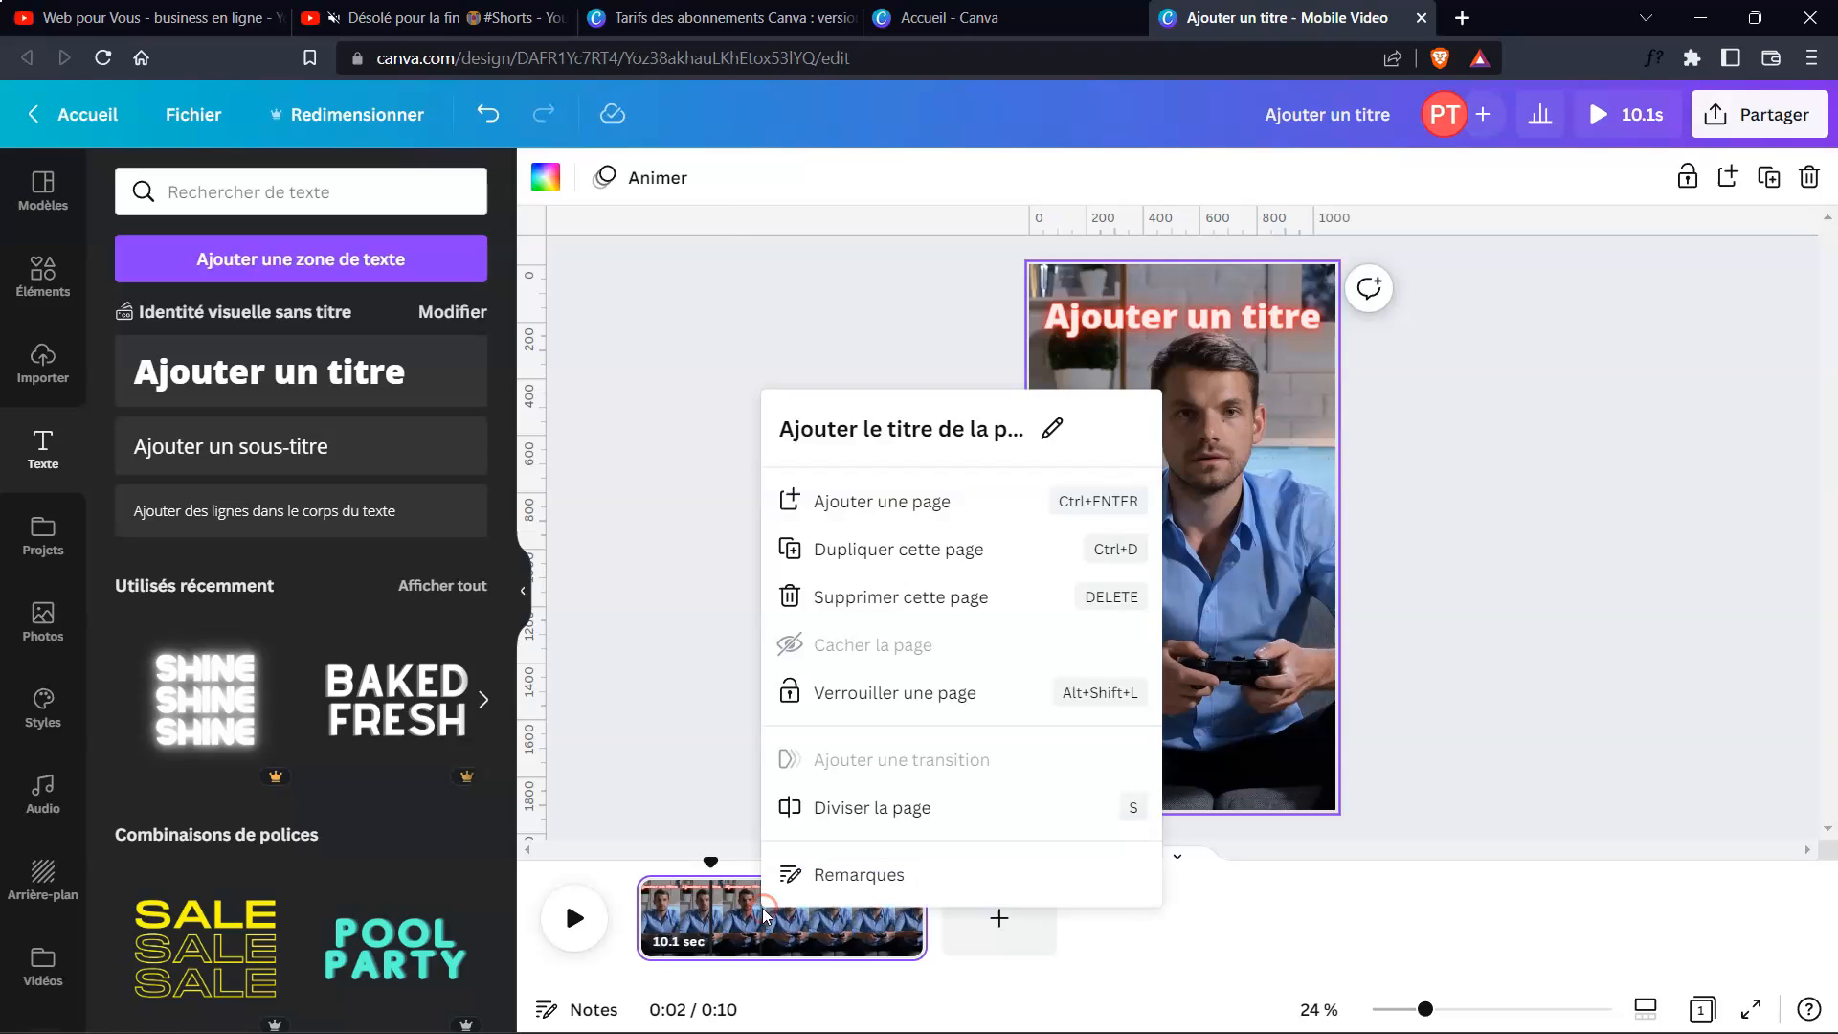
left_click(894, 826)
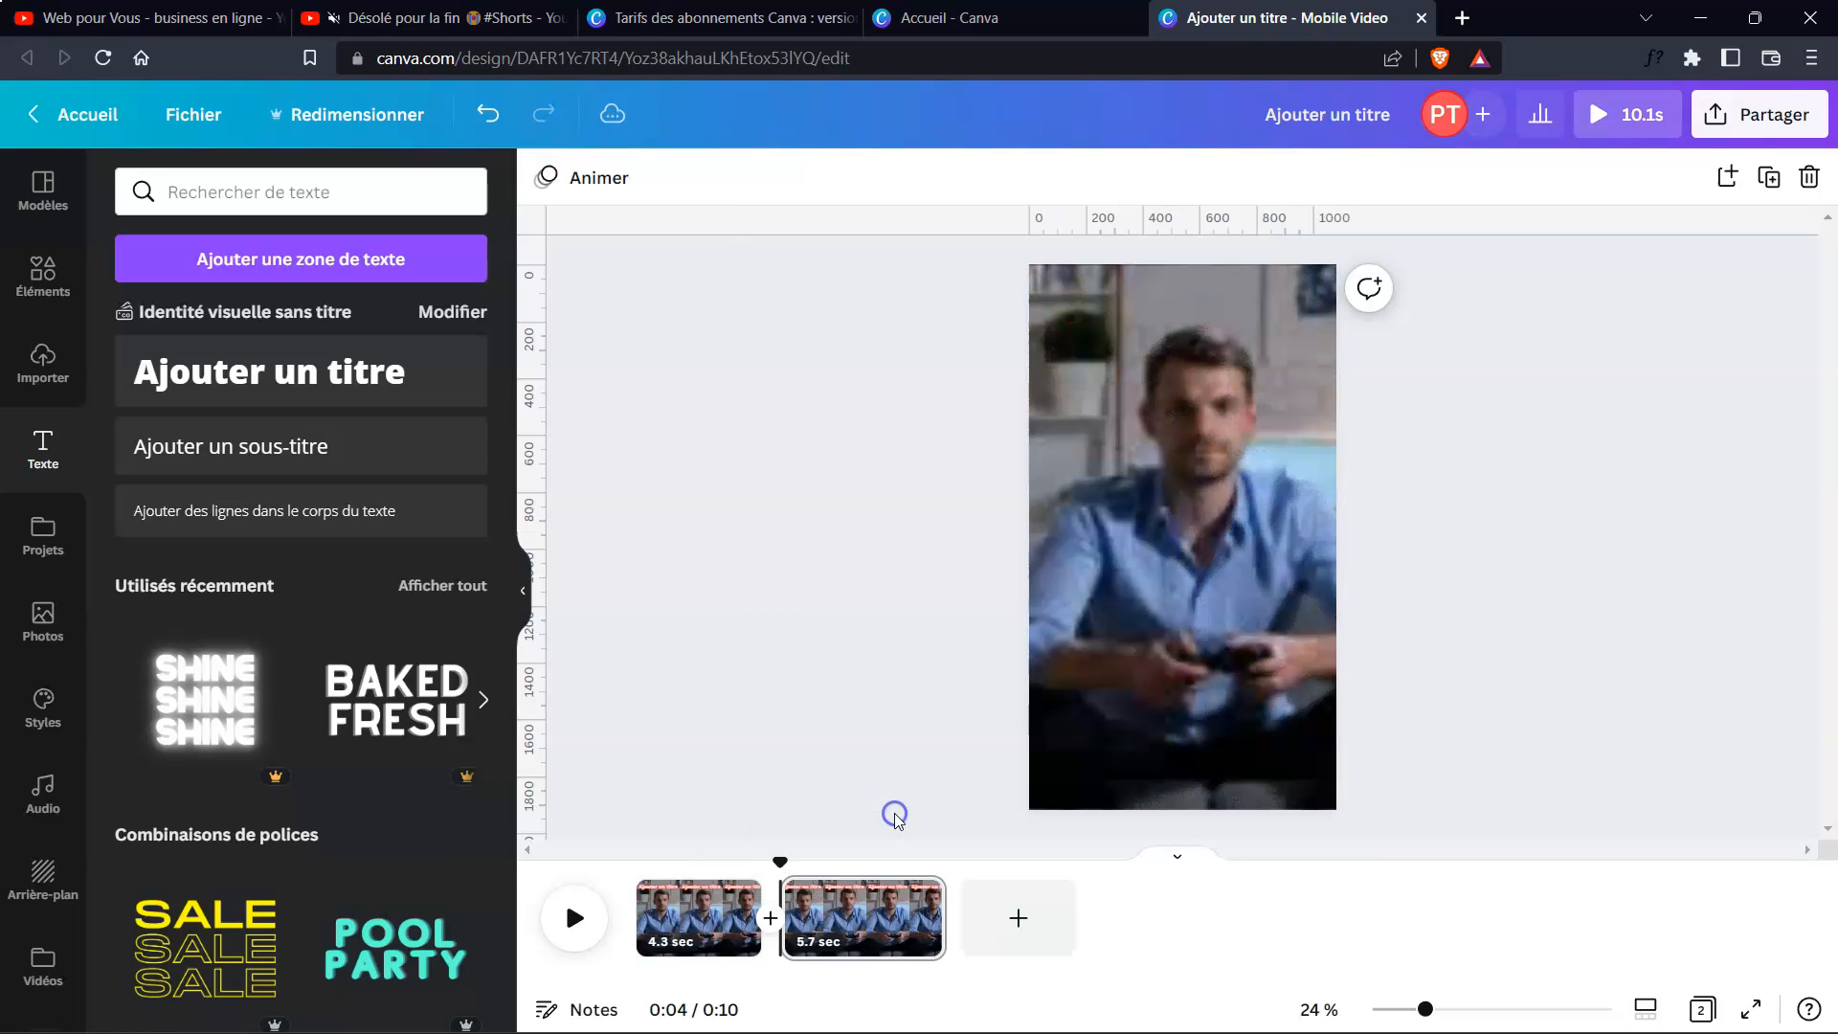
left_click(805, 917)
- Replace the heading text on the second page with "Test"
left_click(1117, 319)
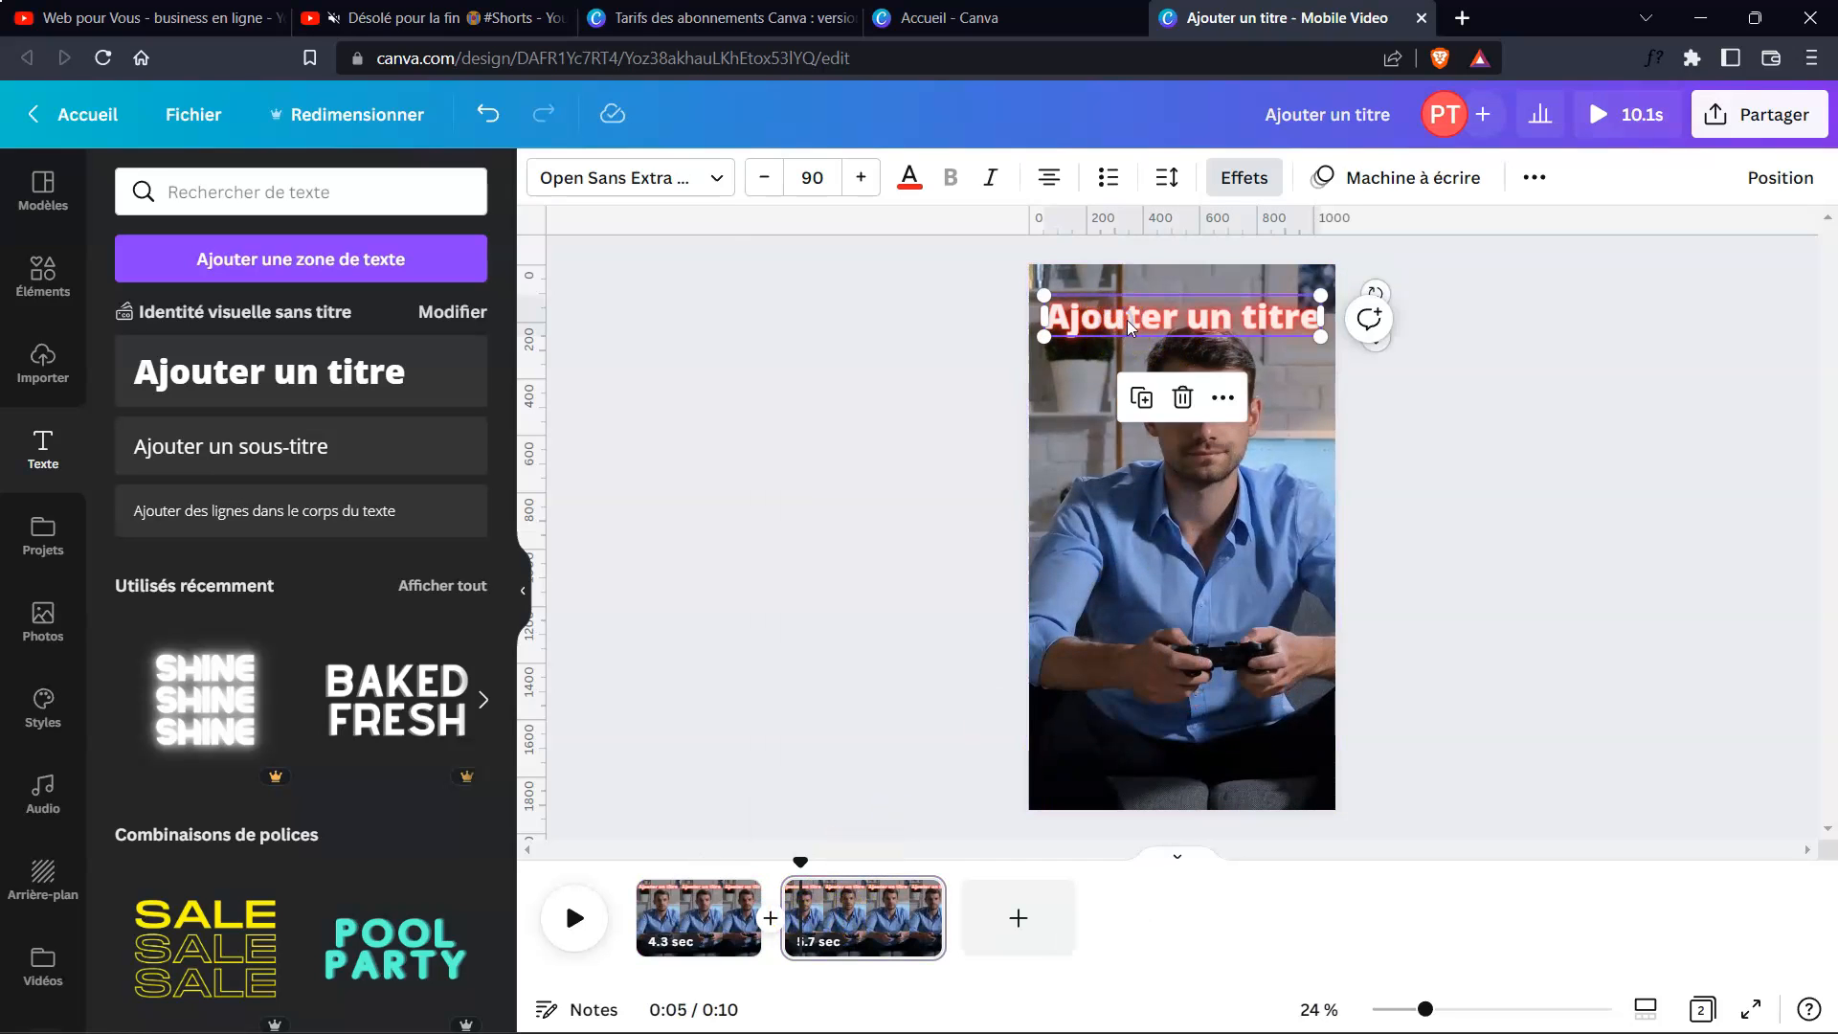
left_click(1128, 320)
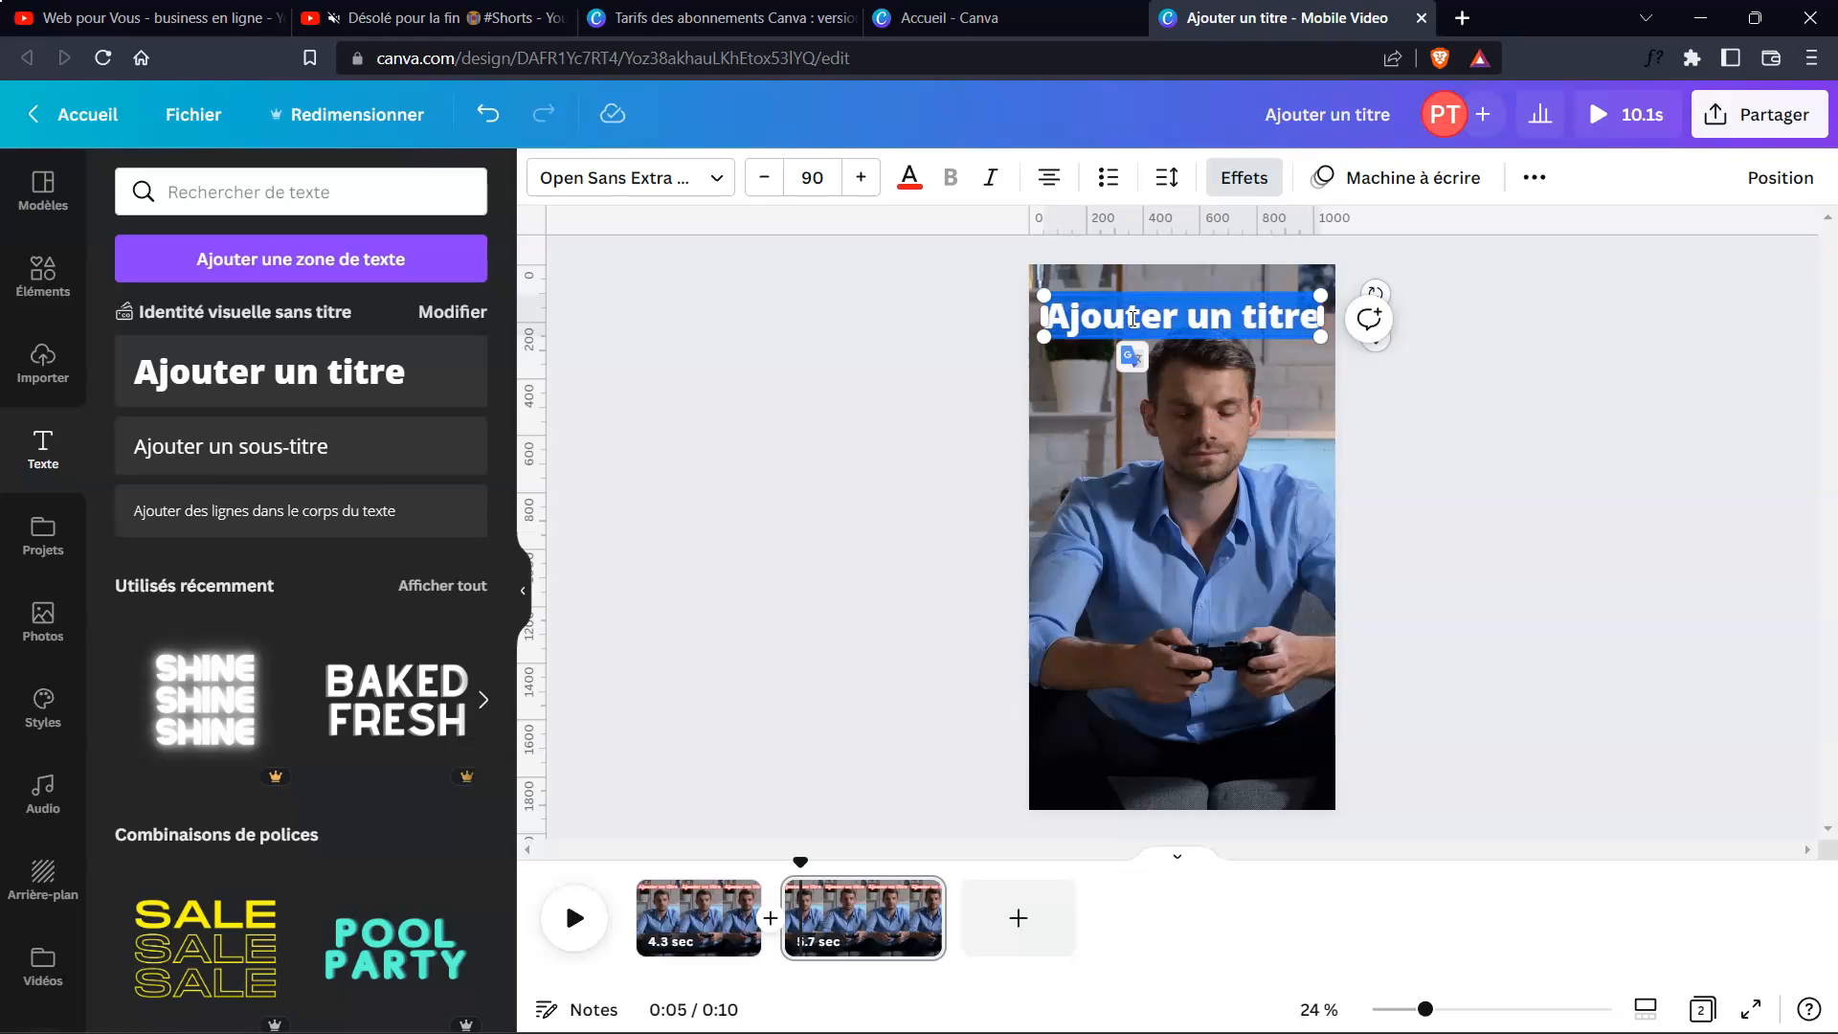
type("Test")
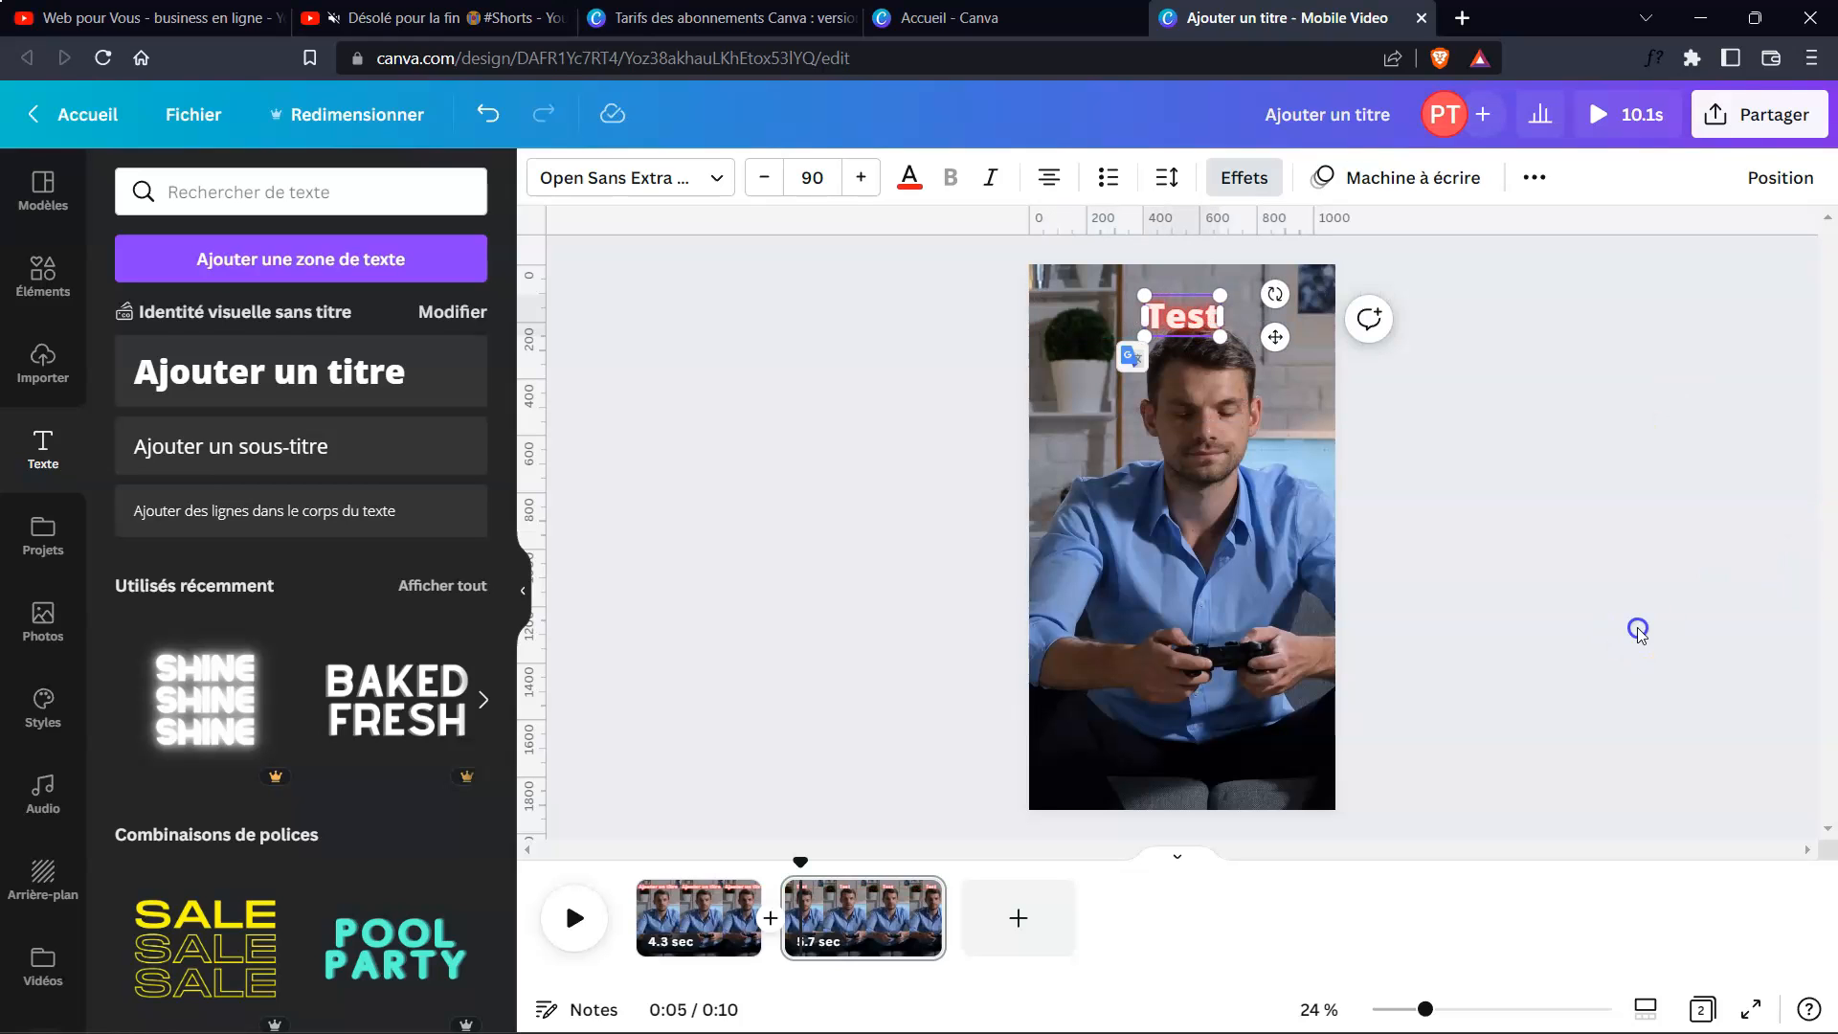
left_click(1637, 630)
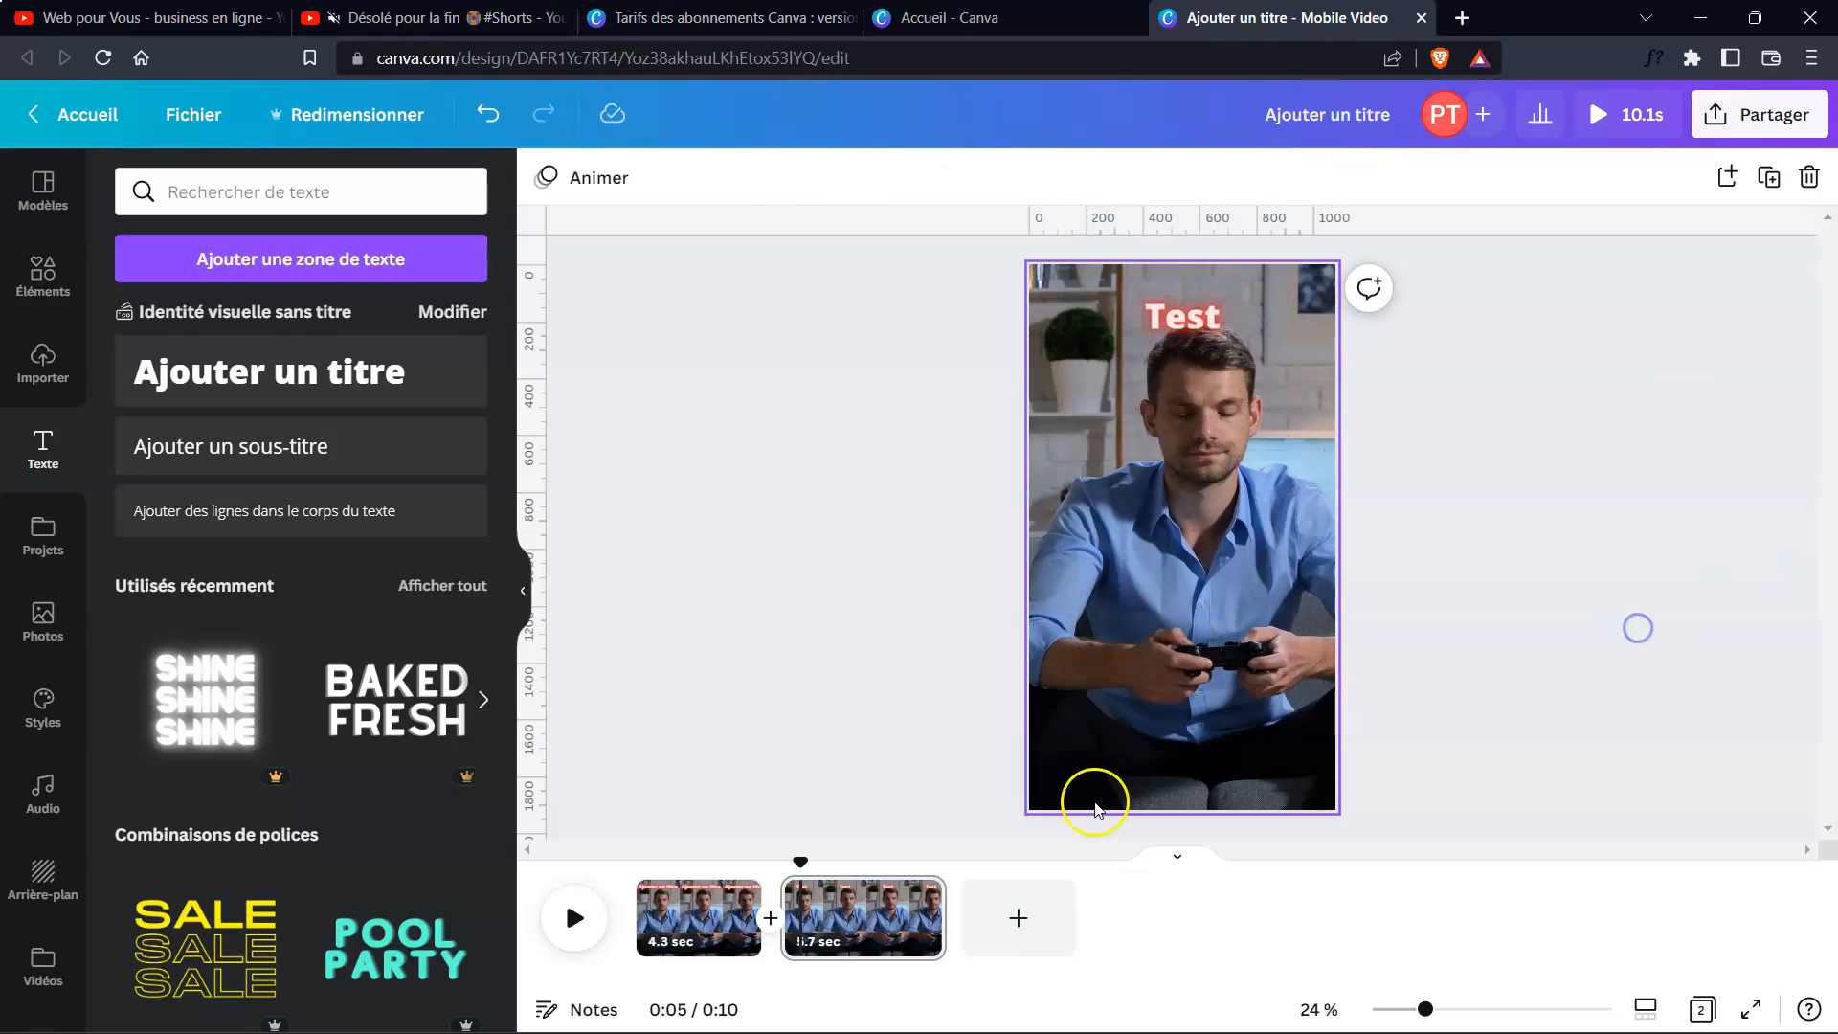
- Split the second page after about 4.0 seconds and select the resulting 1.7-second third page
right_click(898, 912)
left_click(1011, 807)
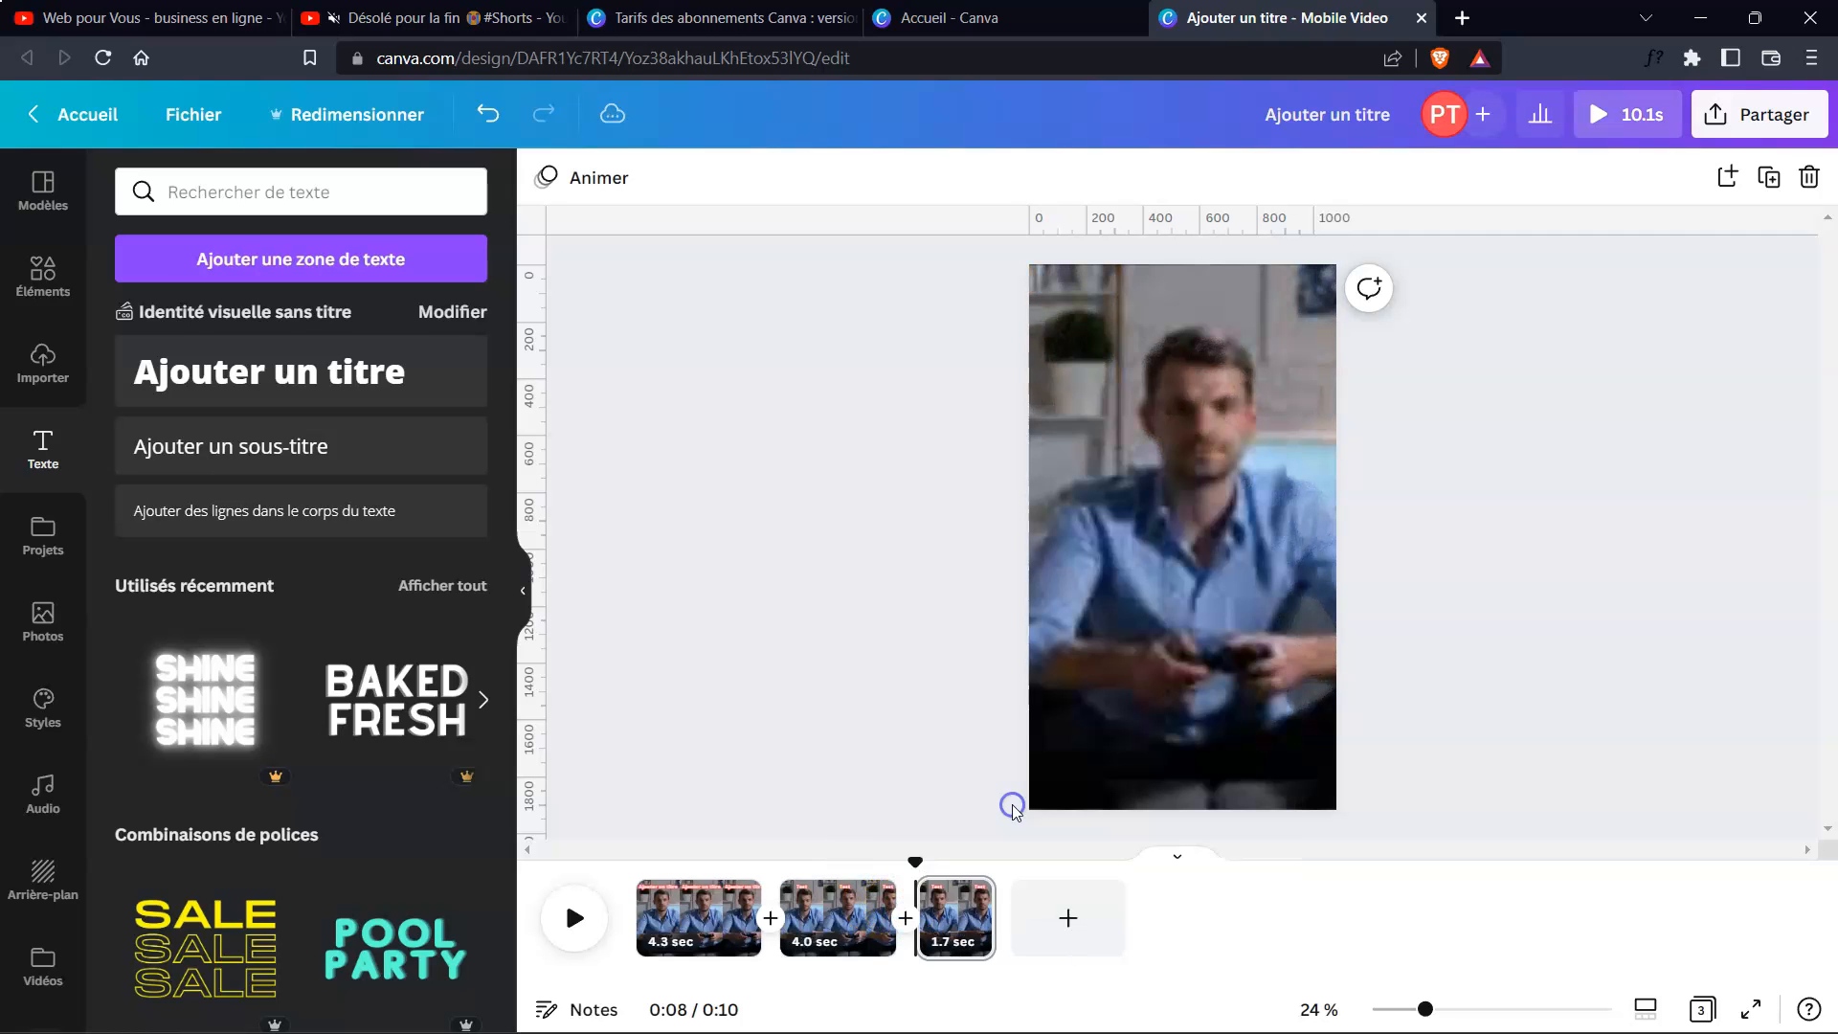
left_click(953, 907)
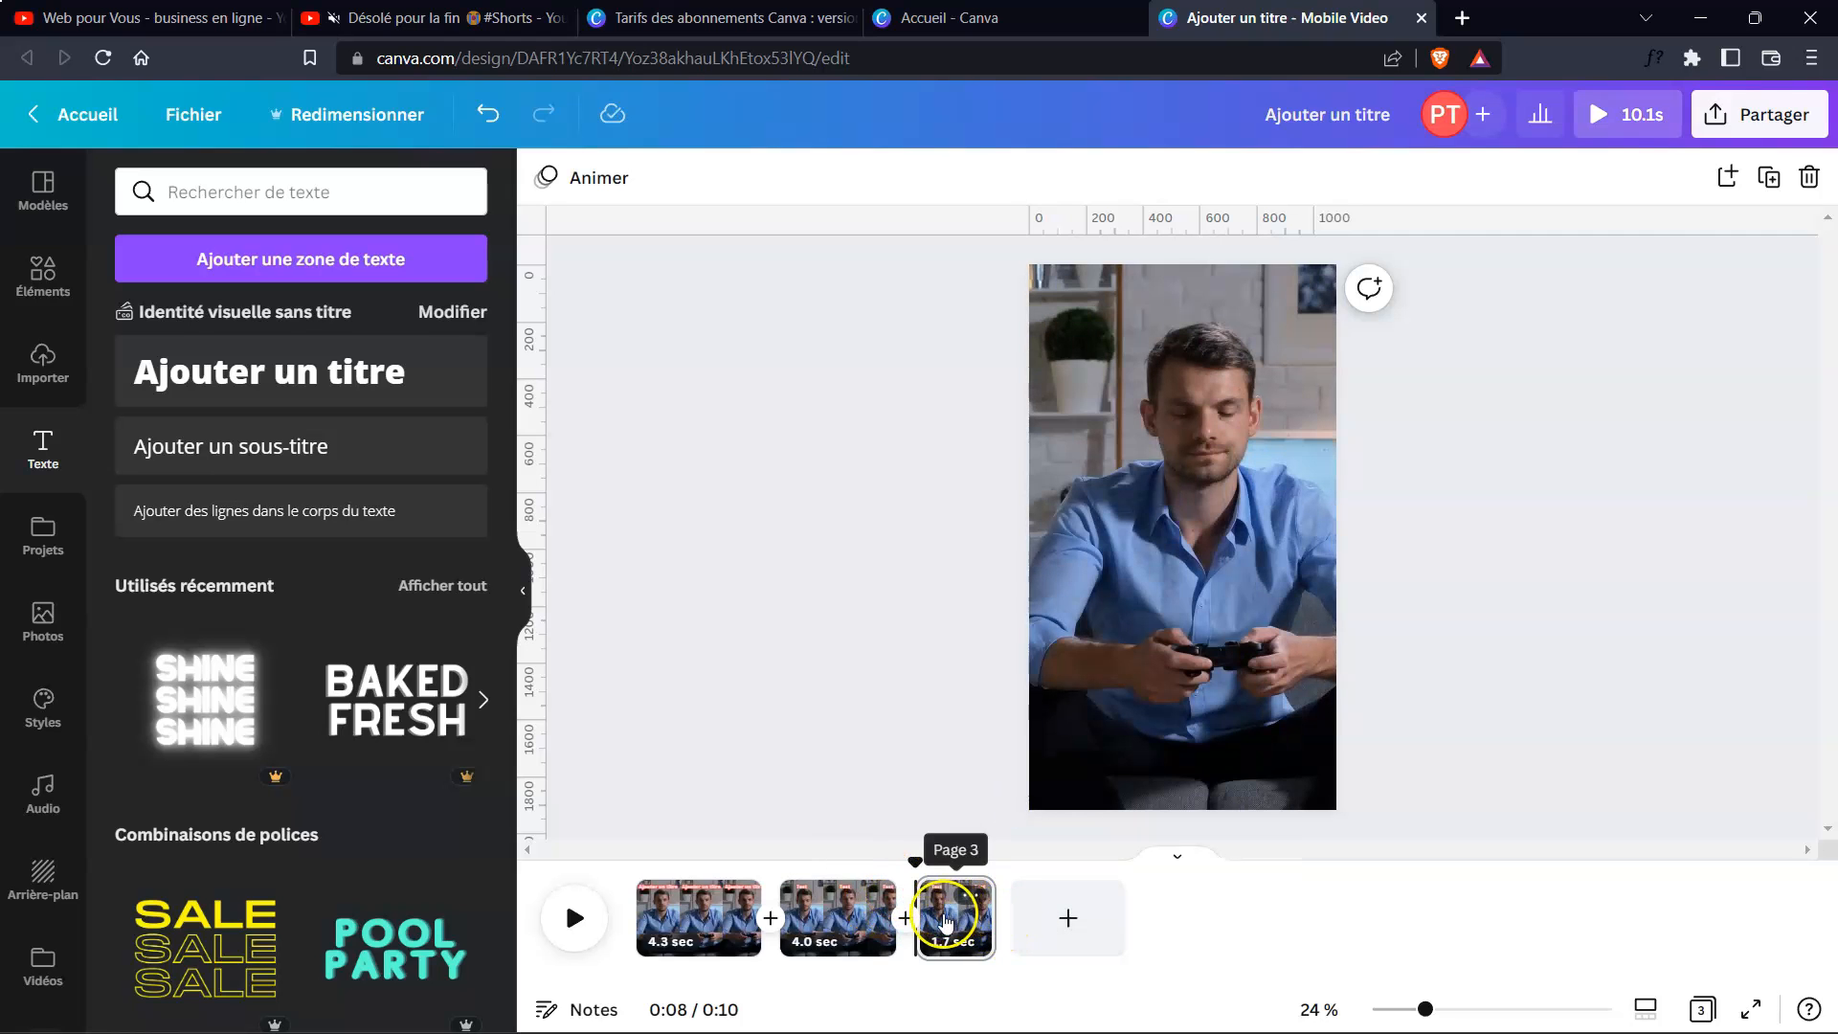
- Replace the "Test" heading on the third page with "CTA"
left_click(1207, 385)
left_click(1192, 326)
key("BackSpace")
key("BackSpace")
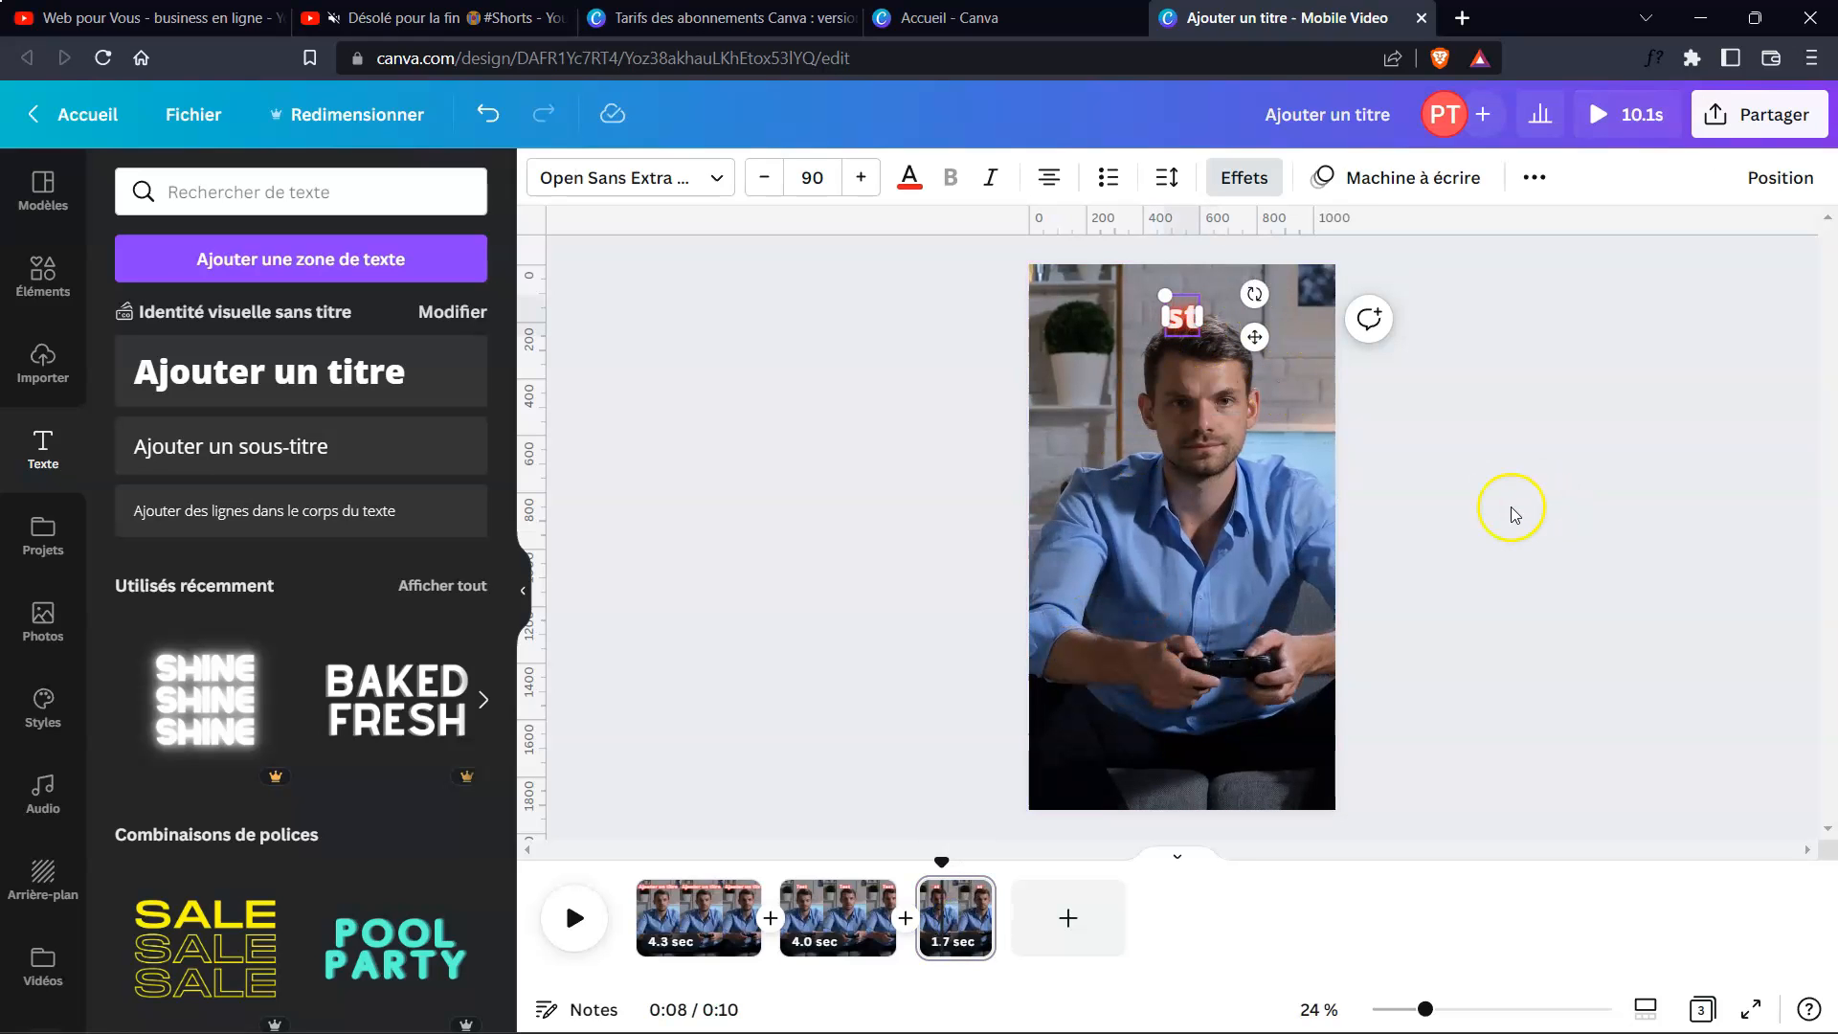
type("CTA")
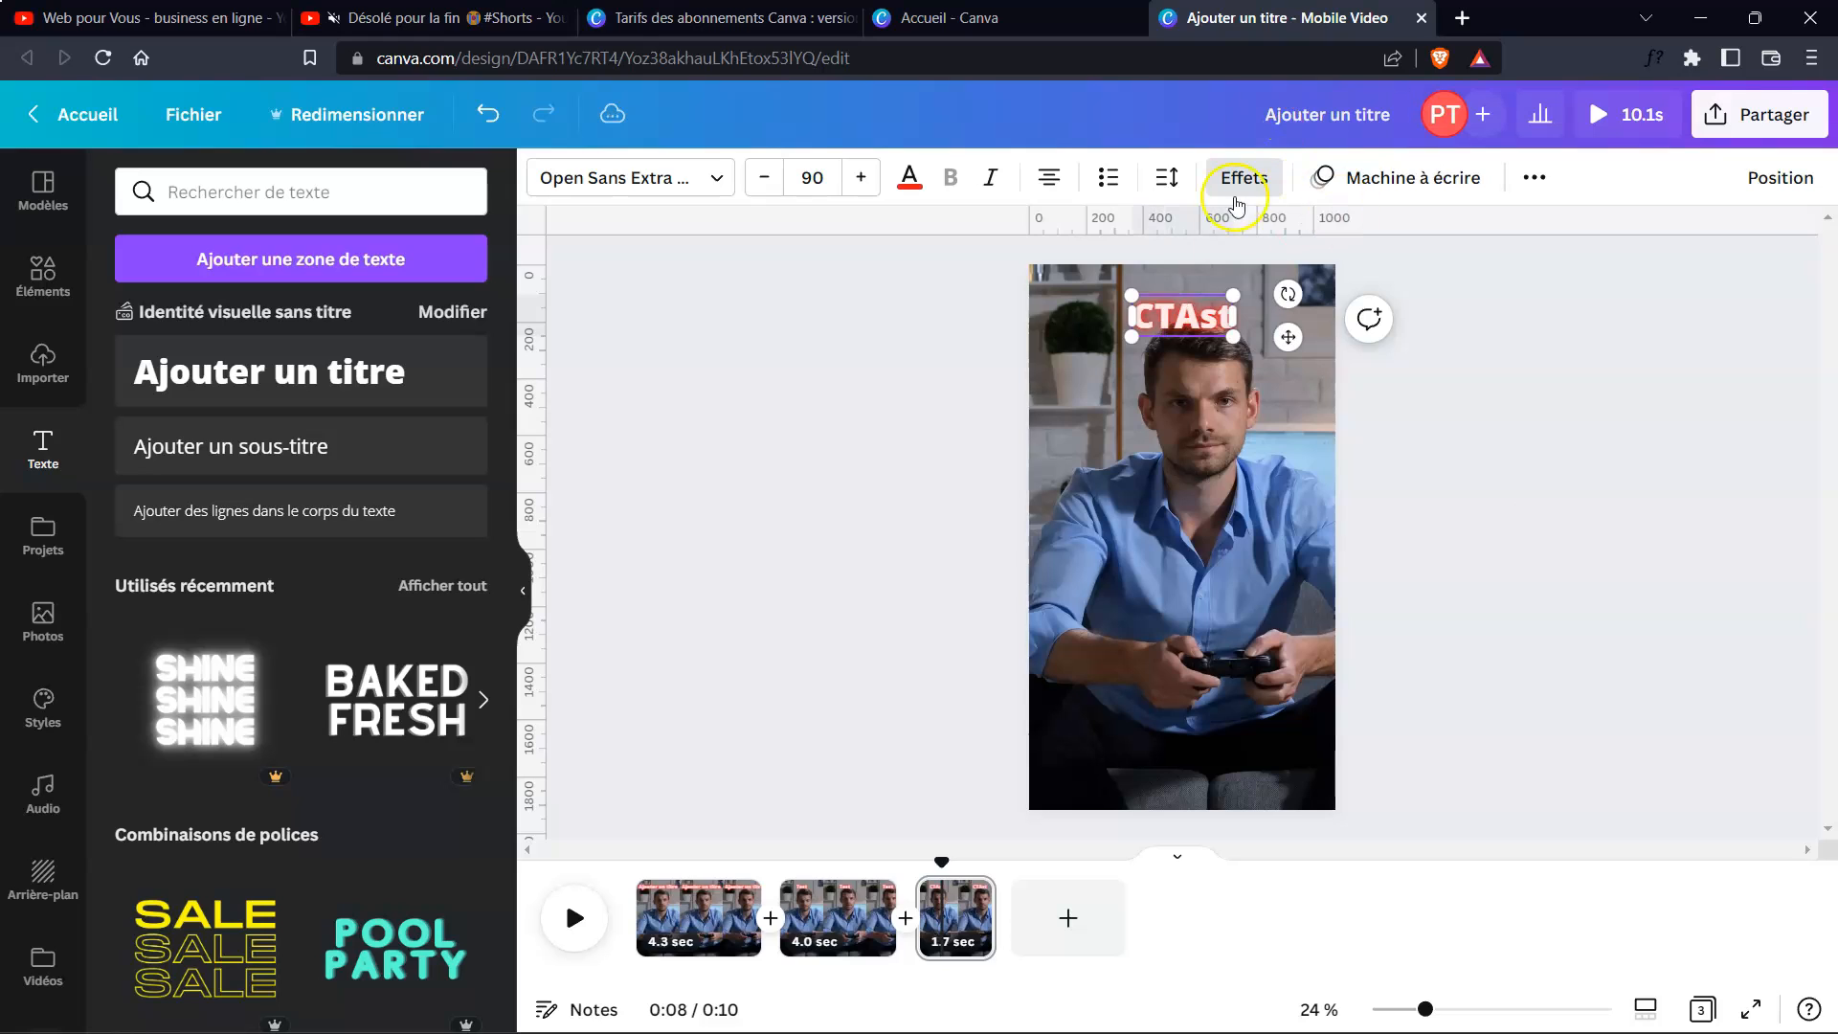
left_click_drag(1200, 318, 1233, 325)
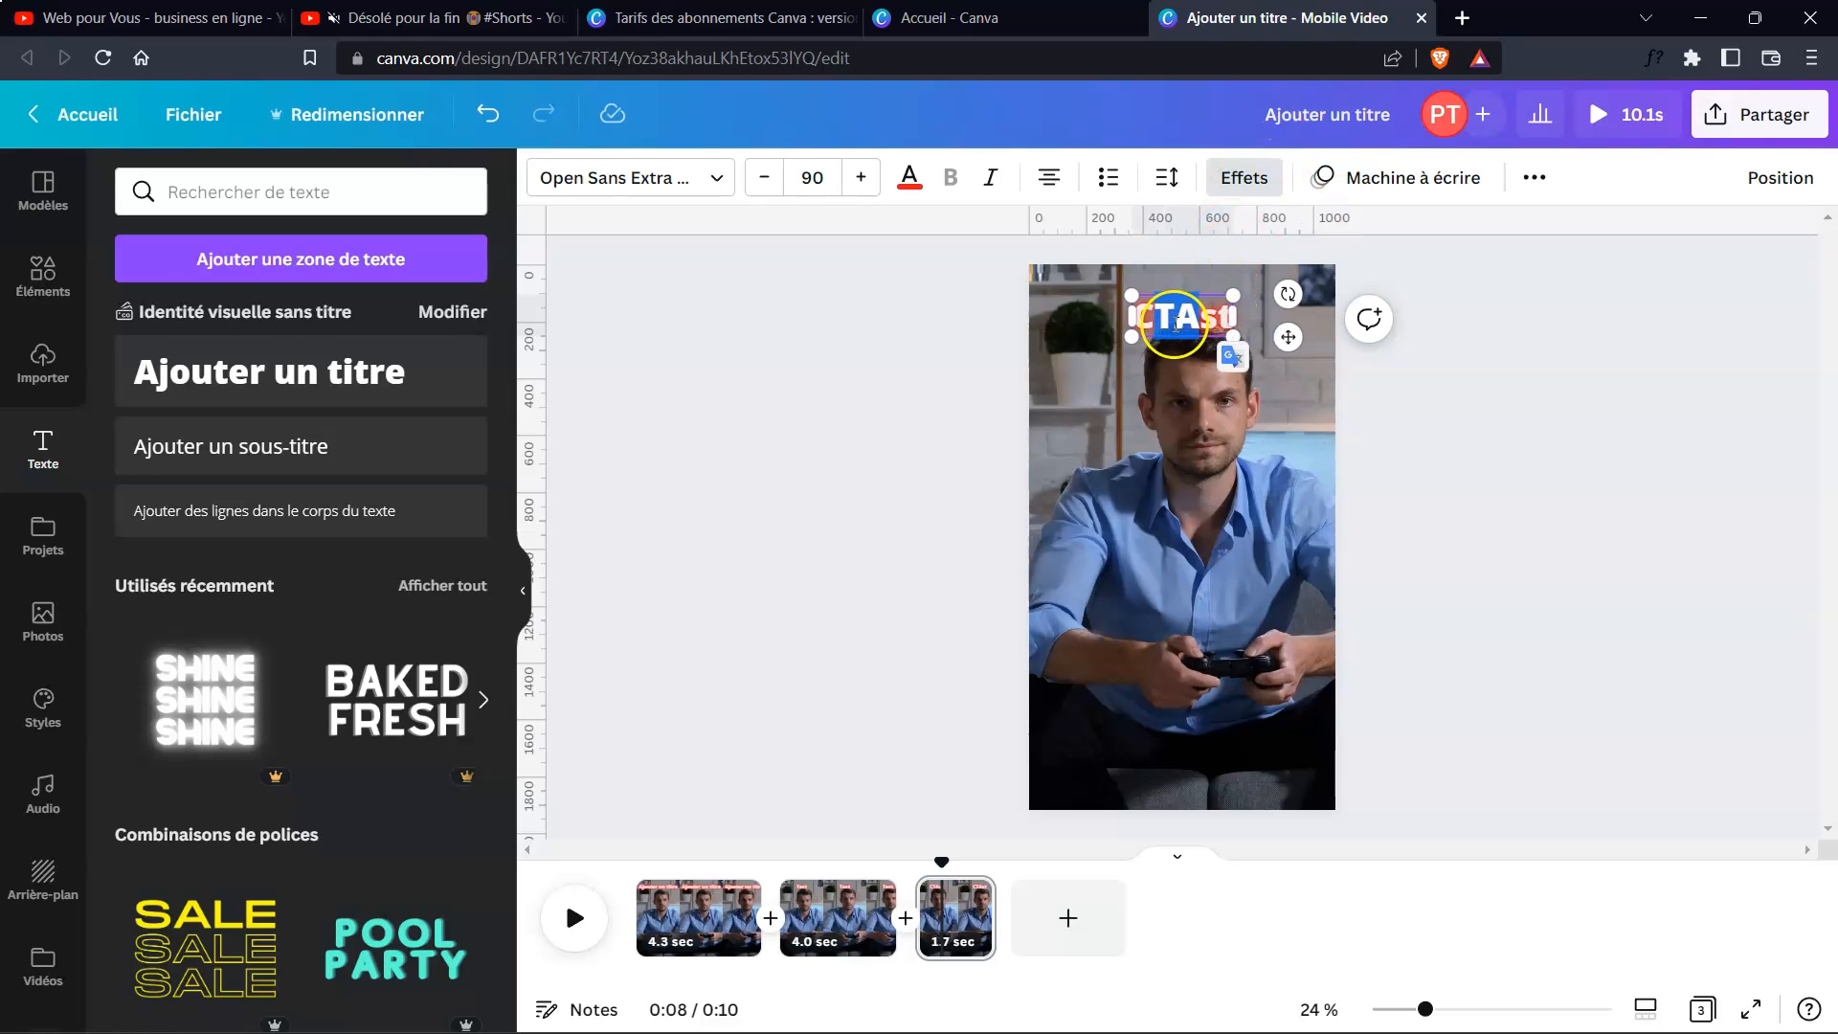
double_click(1207, 323)
left_click(1216, 317)
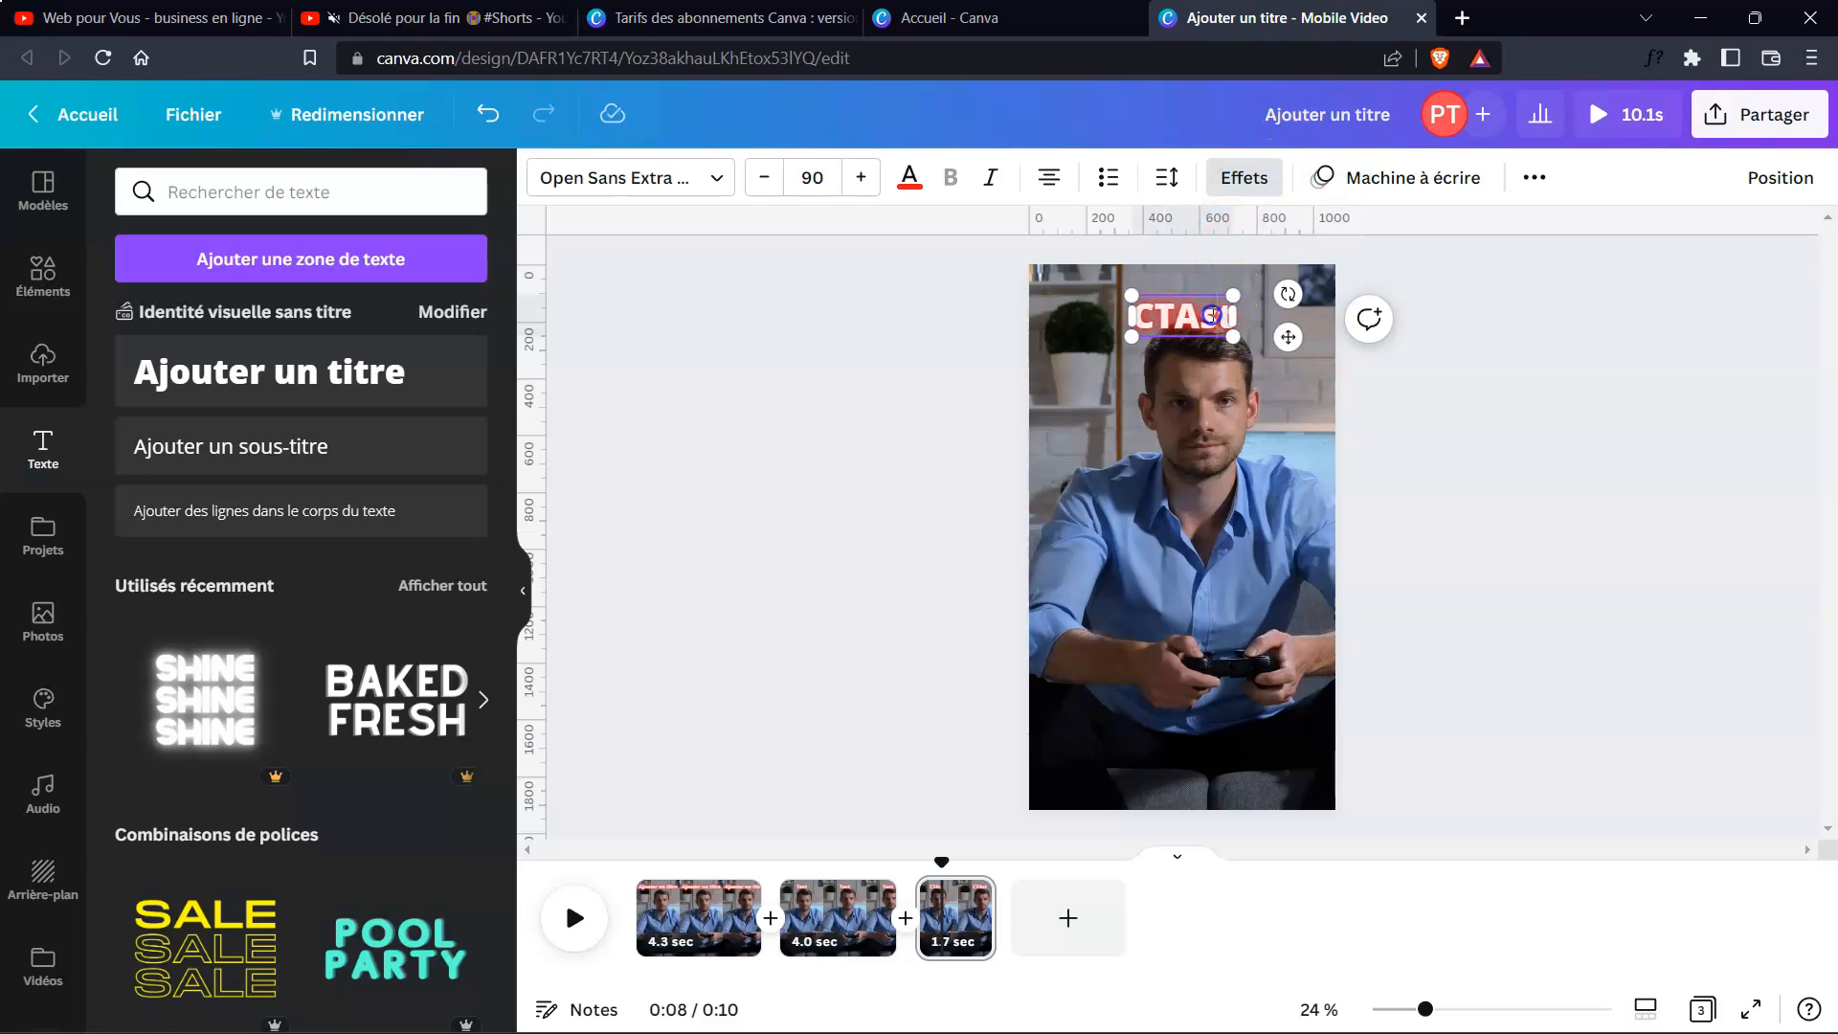
key("BackSpace")
key("BackSpace")
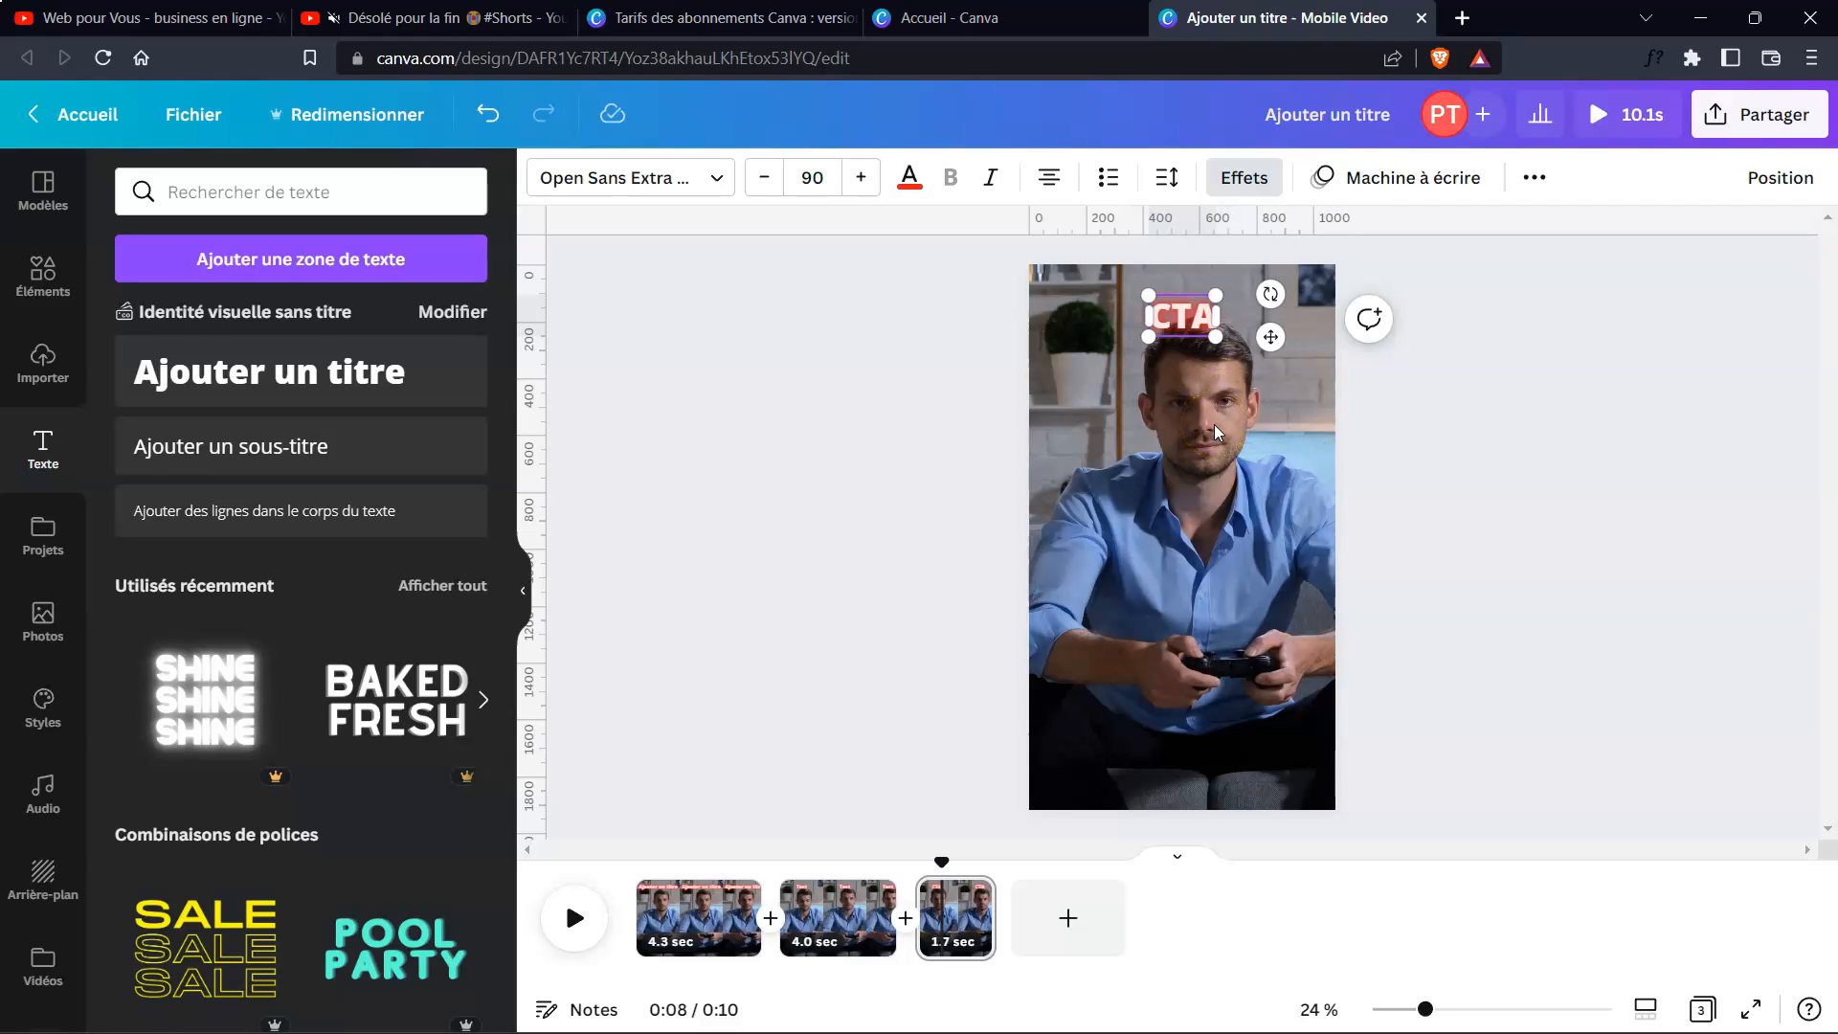
left_click(1641, 490)
- Enlarge the "CTA" heading on the third page to a font size of about 183
left_click(1172, 304)
mouse_move(1148, 337)
left_mouse_down()
mouse_move(1079, 379)
mouse_move(1164, 336)
left_mouse_up()
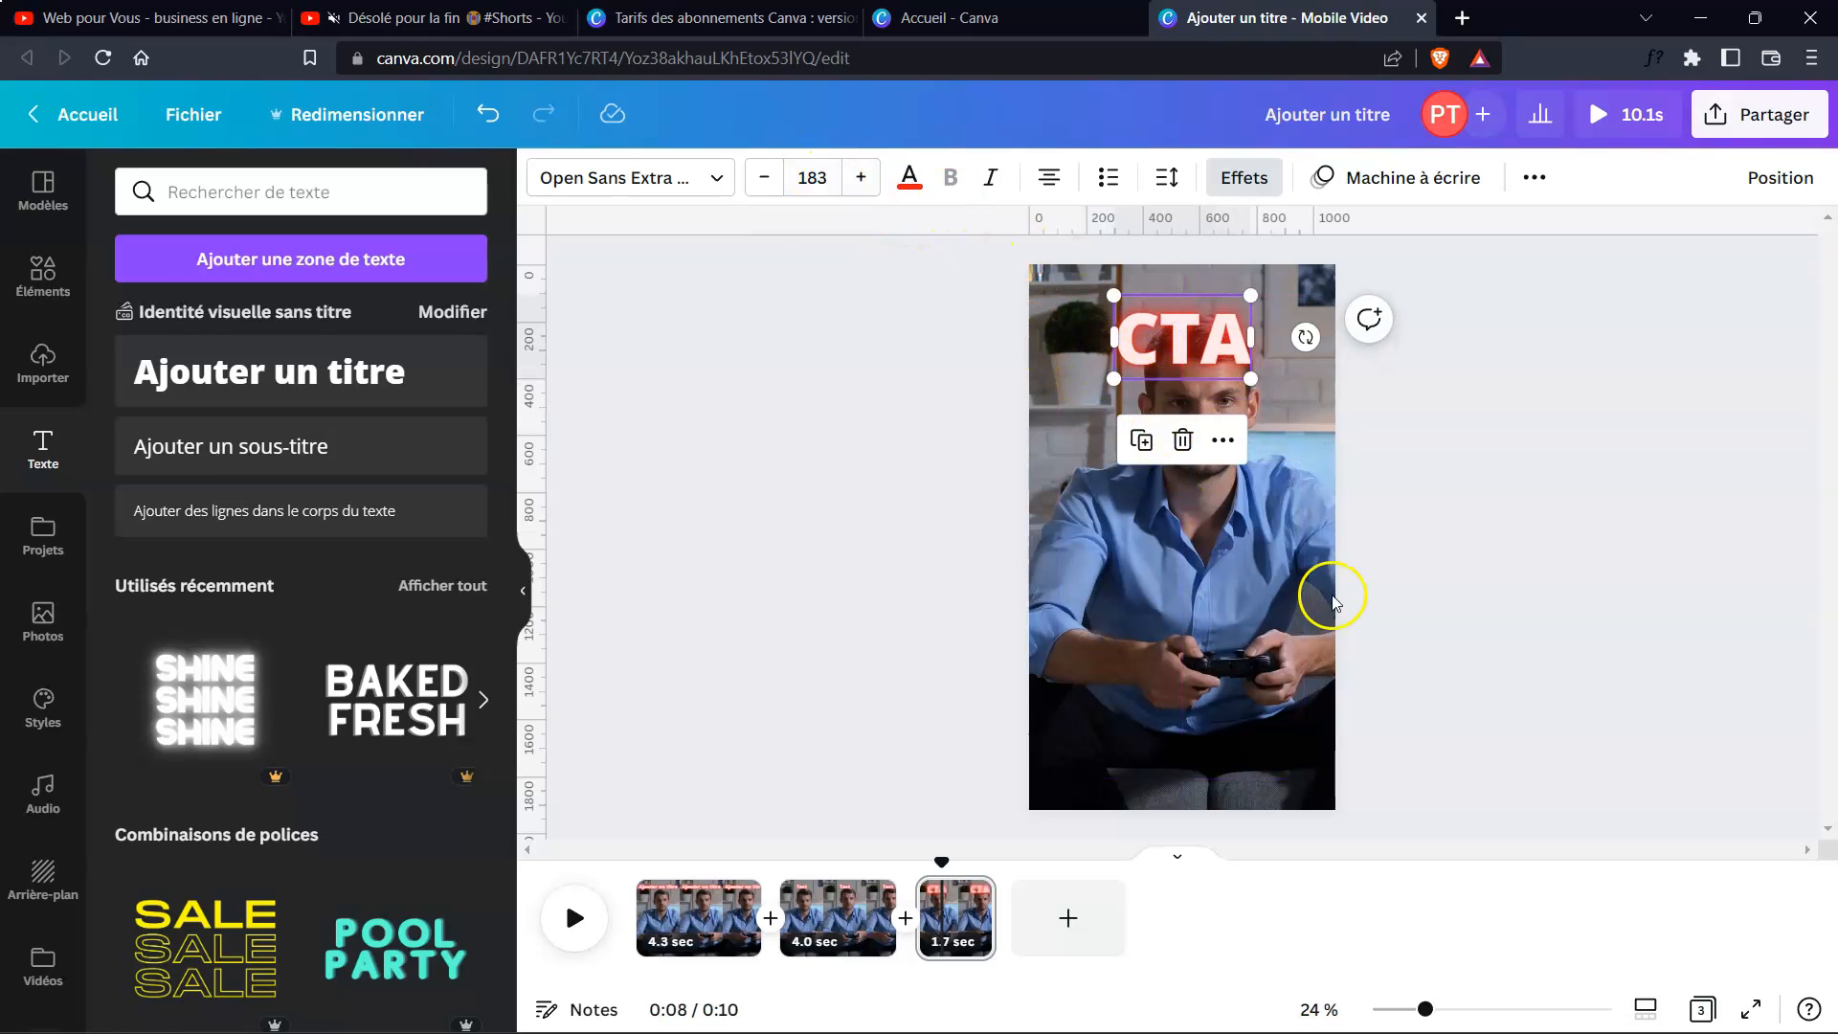
left_click(1535, 732)
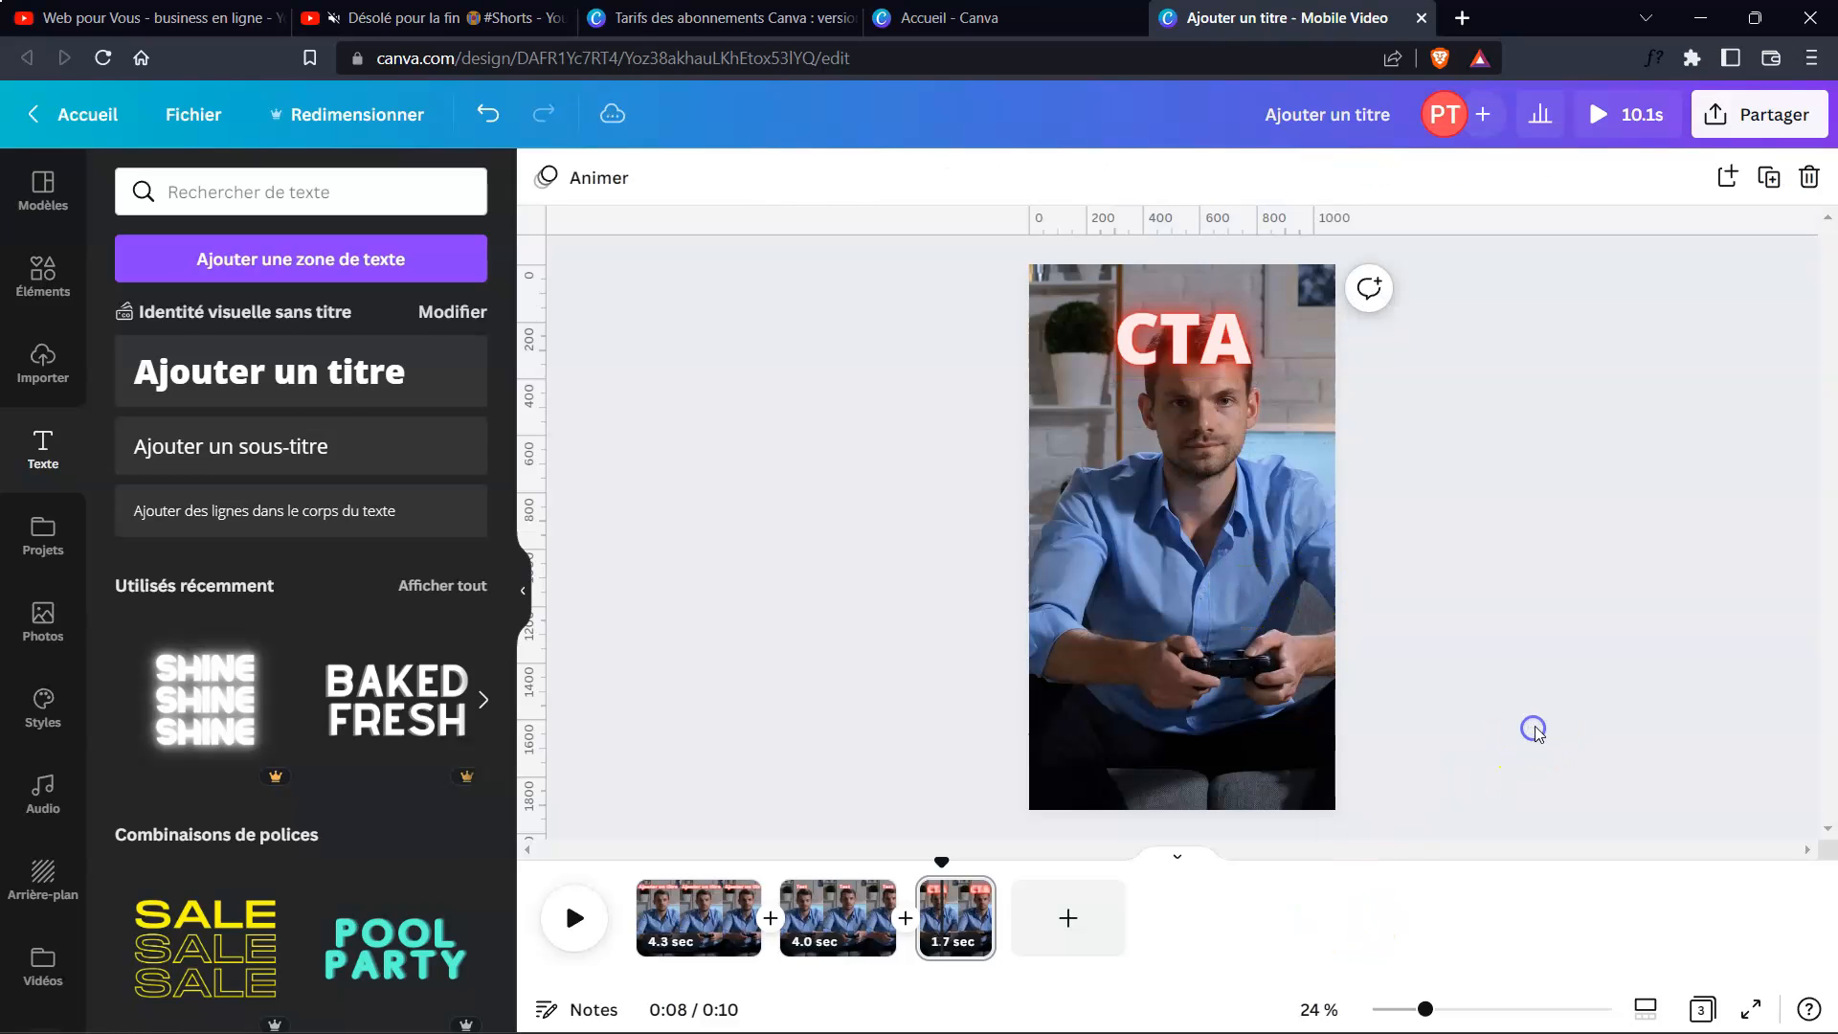
- Add the thumbs-up graphic with the blue cuff from the "Like" elements to the middle of the third page
left_click(49, 285)
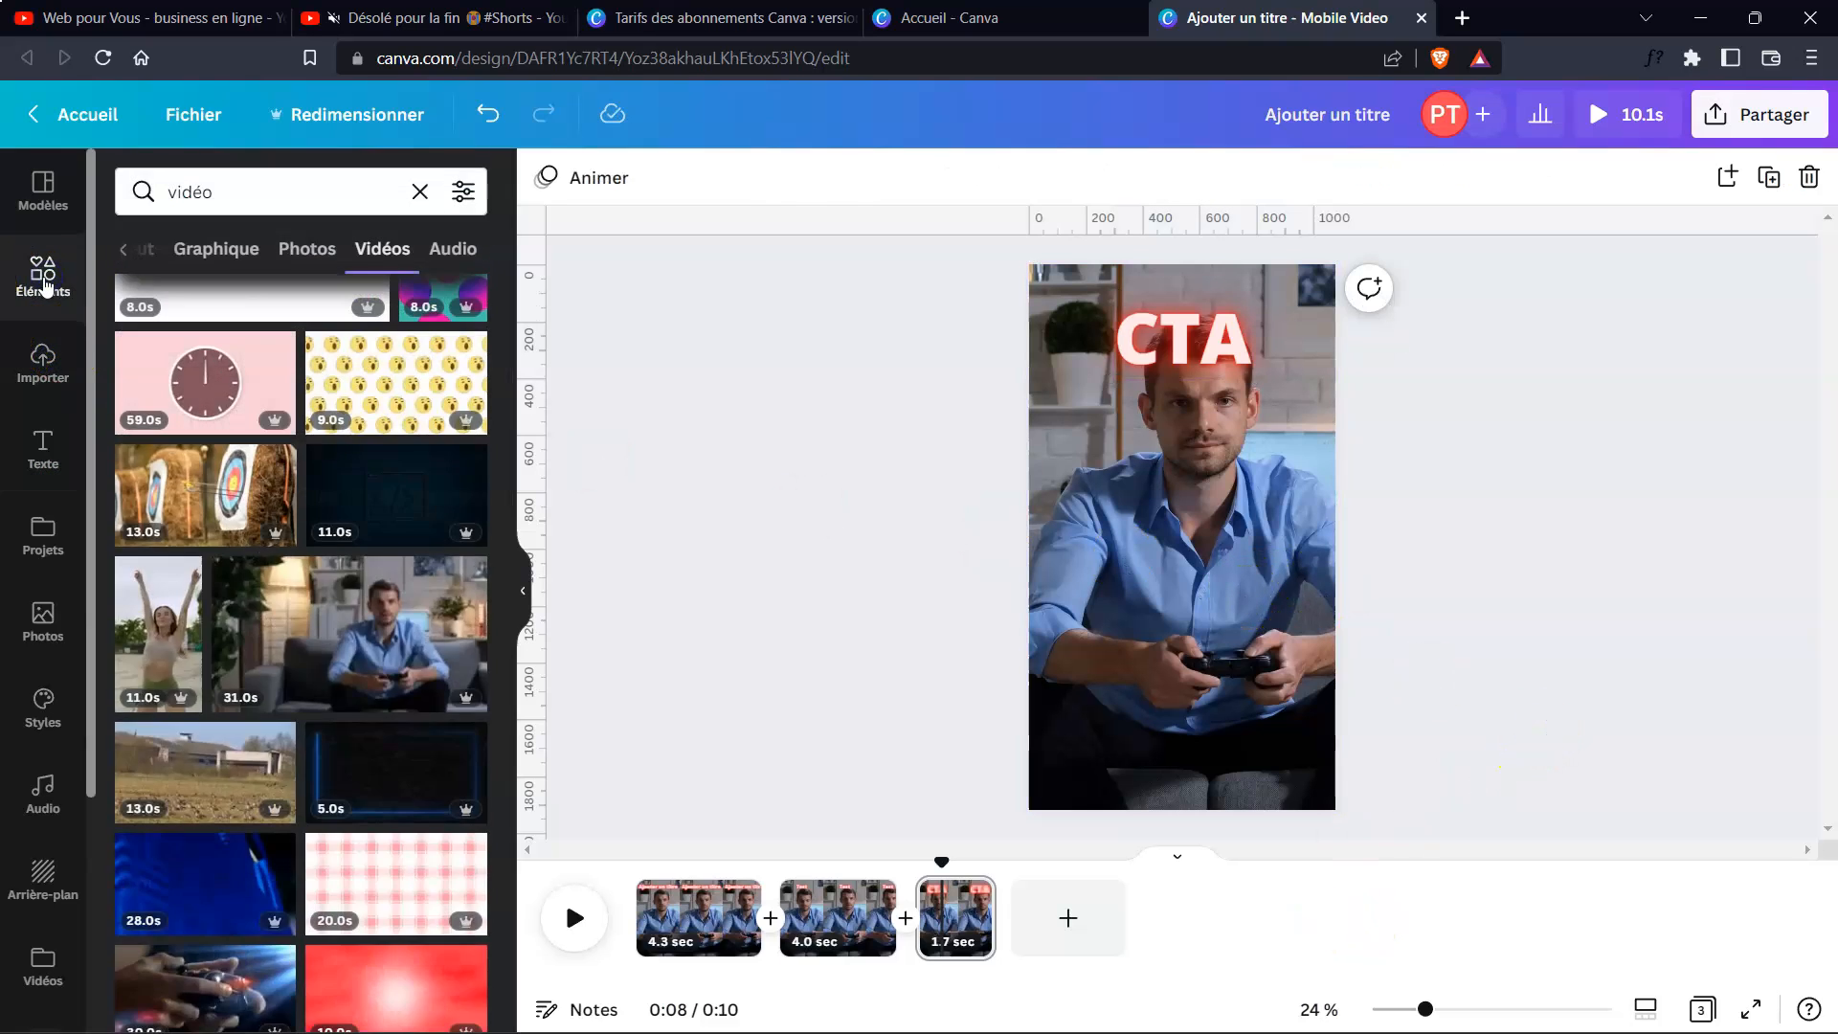
left_click(215, 248)
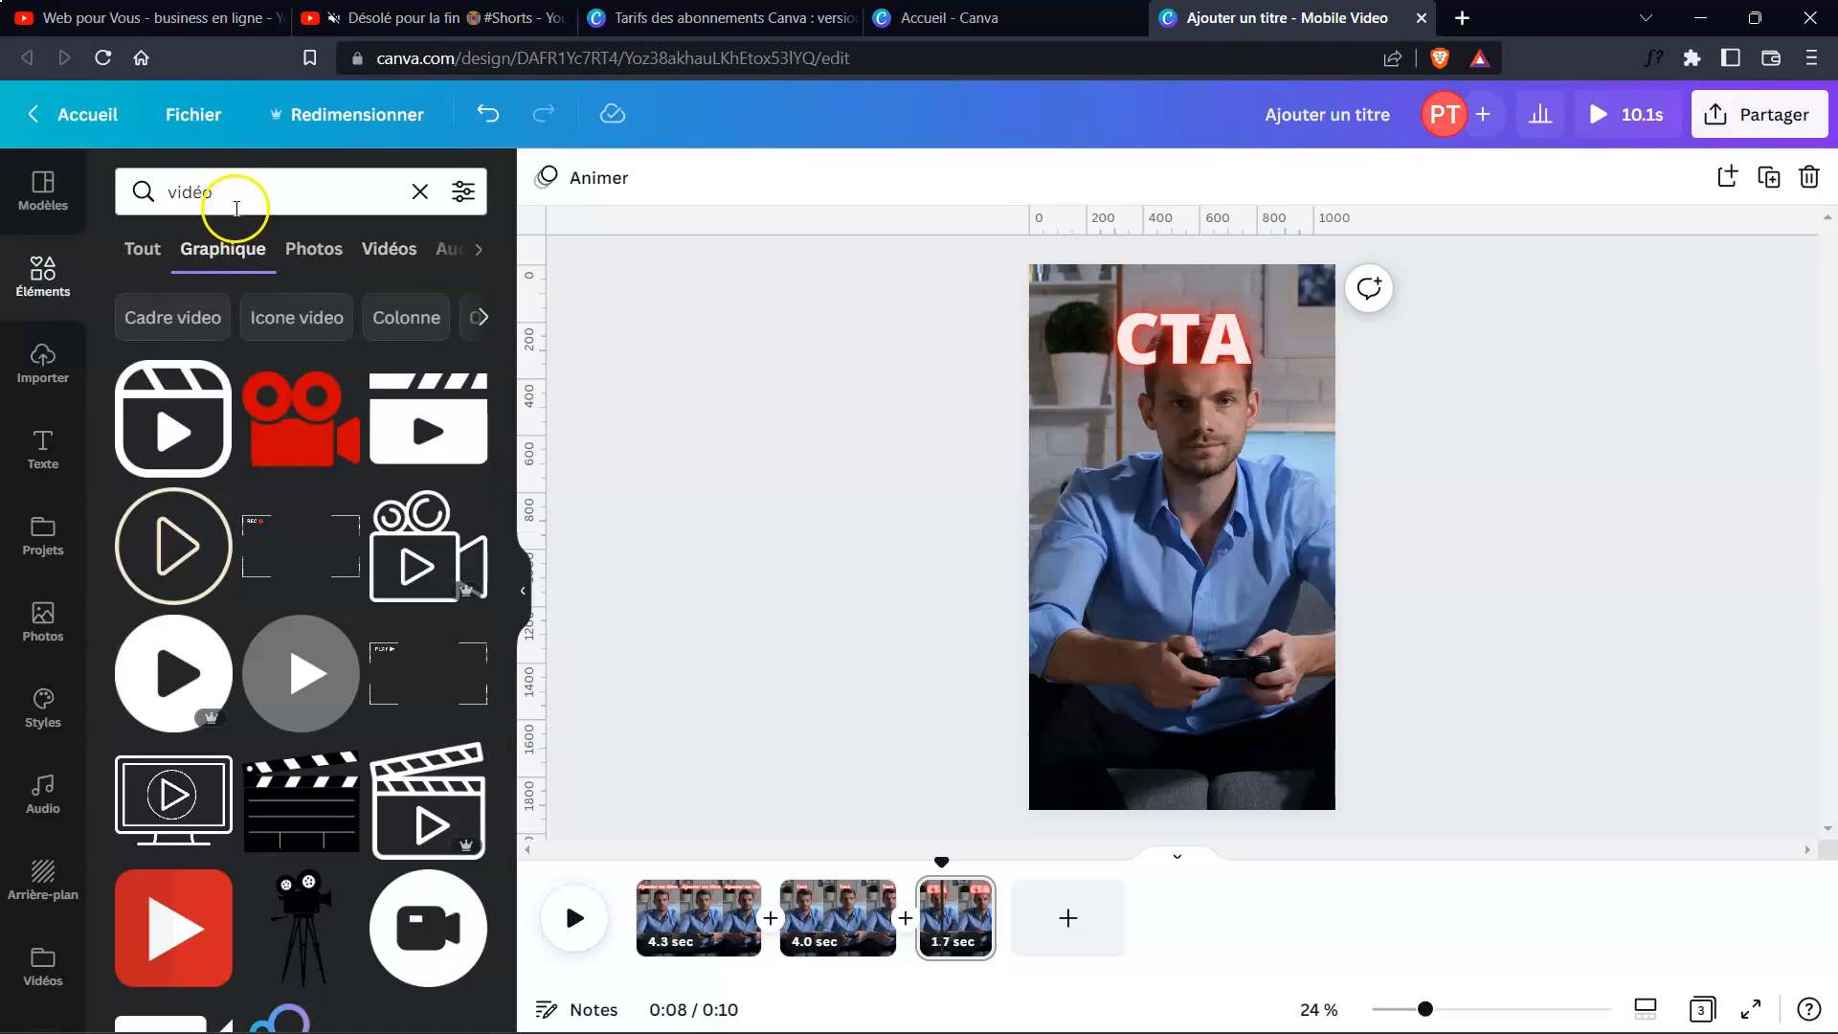
left_click(239, 192)
left_click(420, 192)
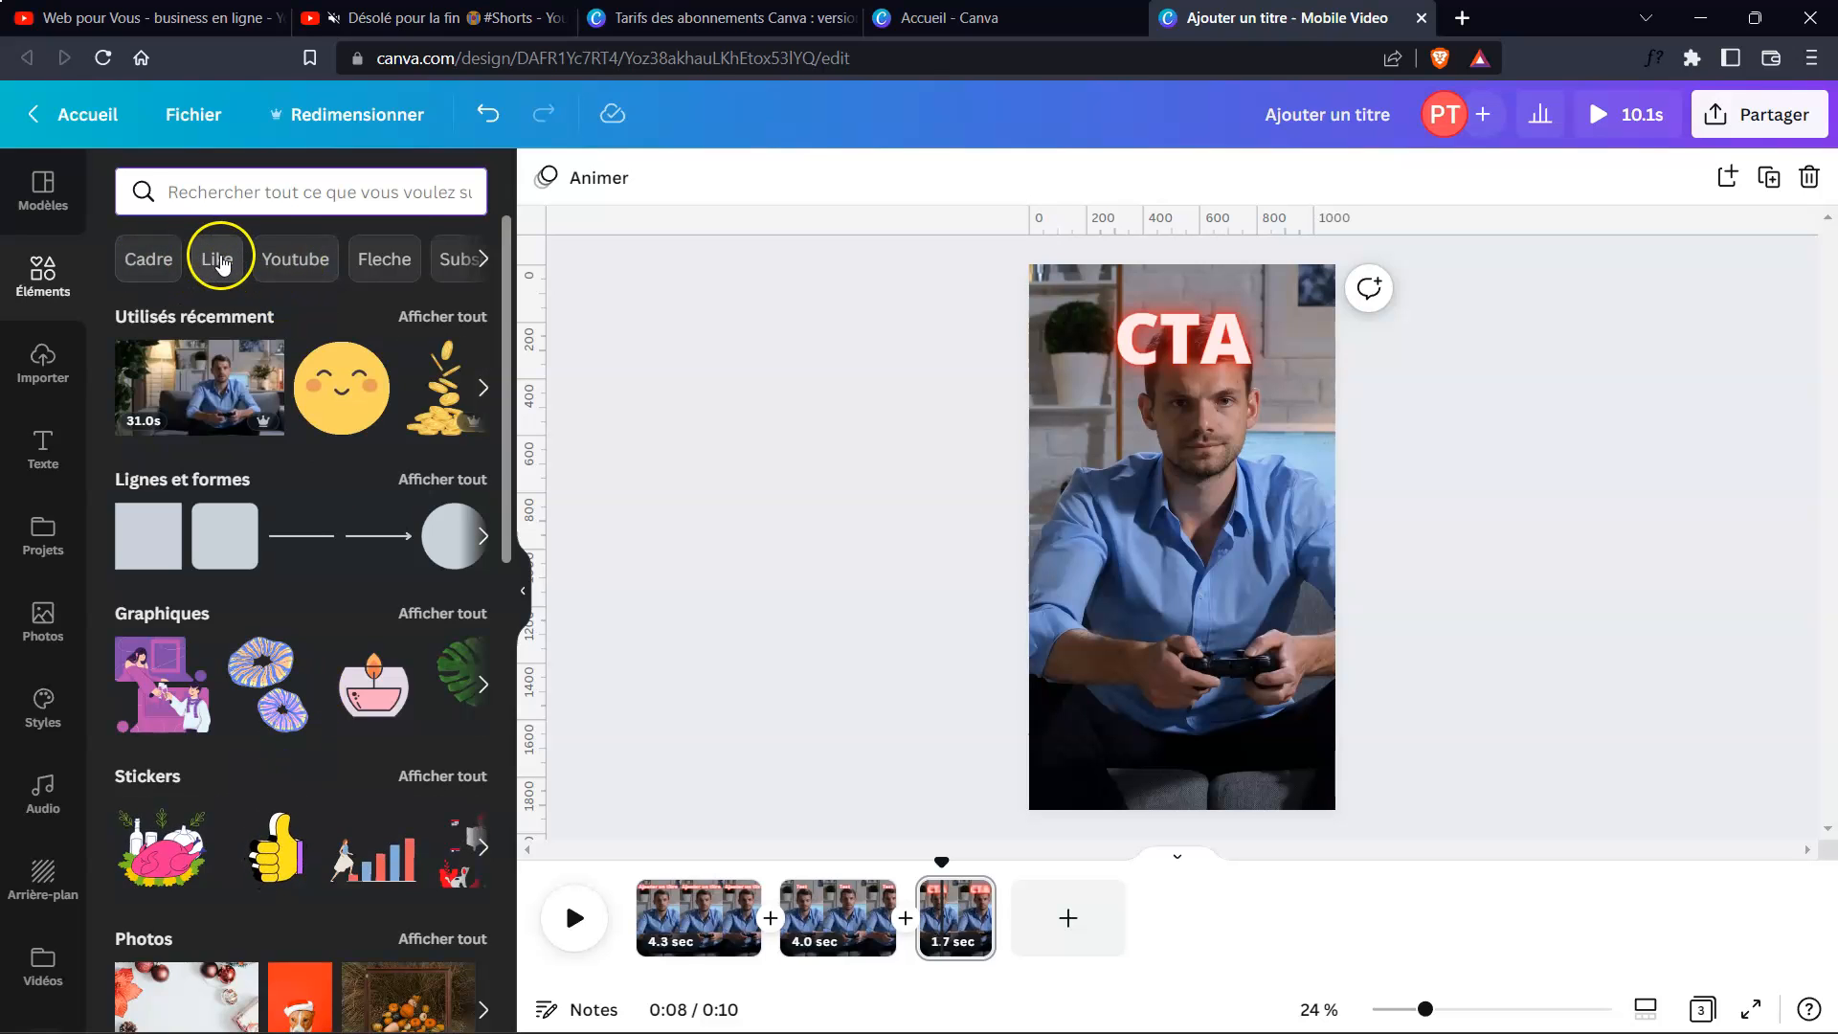
left_click(217, 259)
left_click(297, 359)
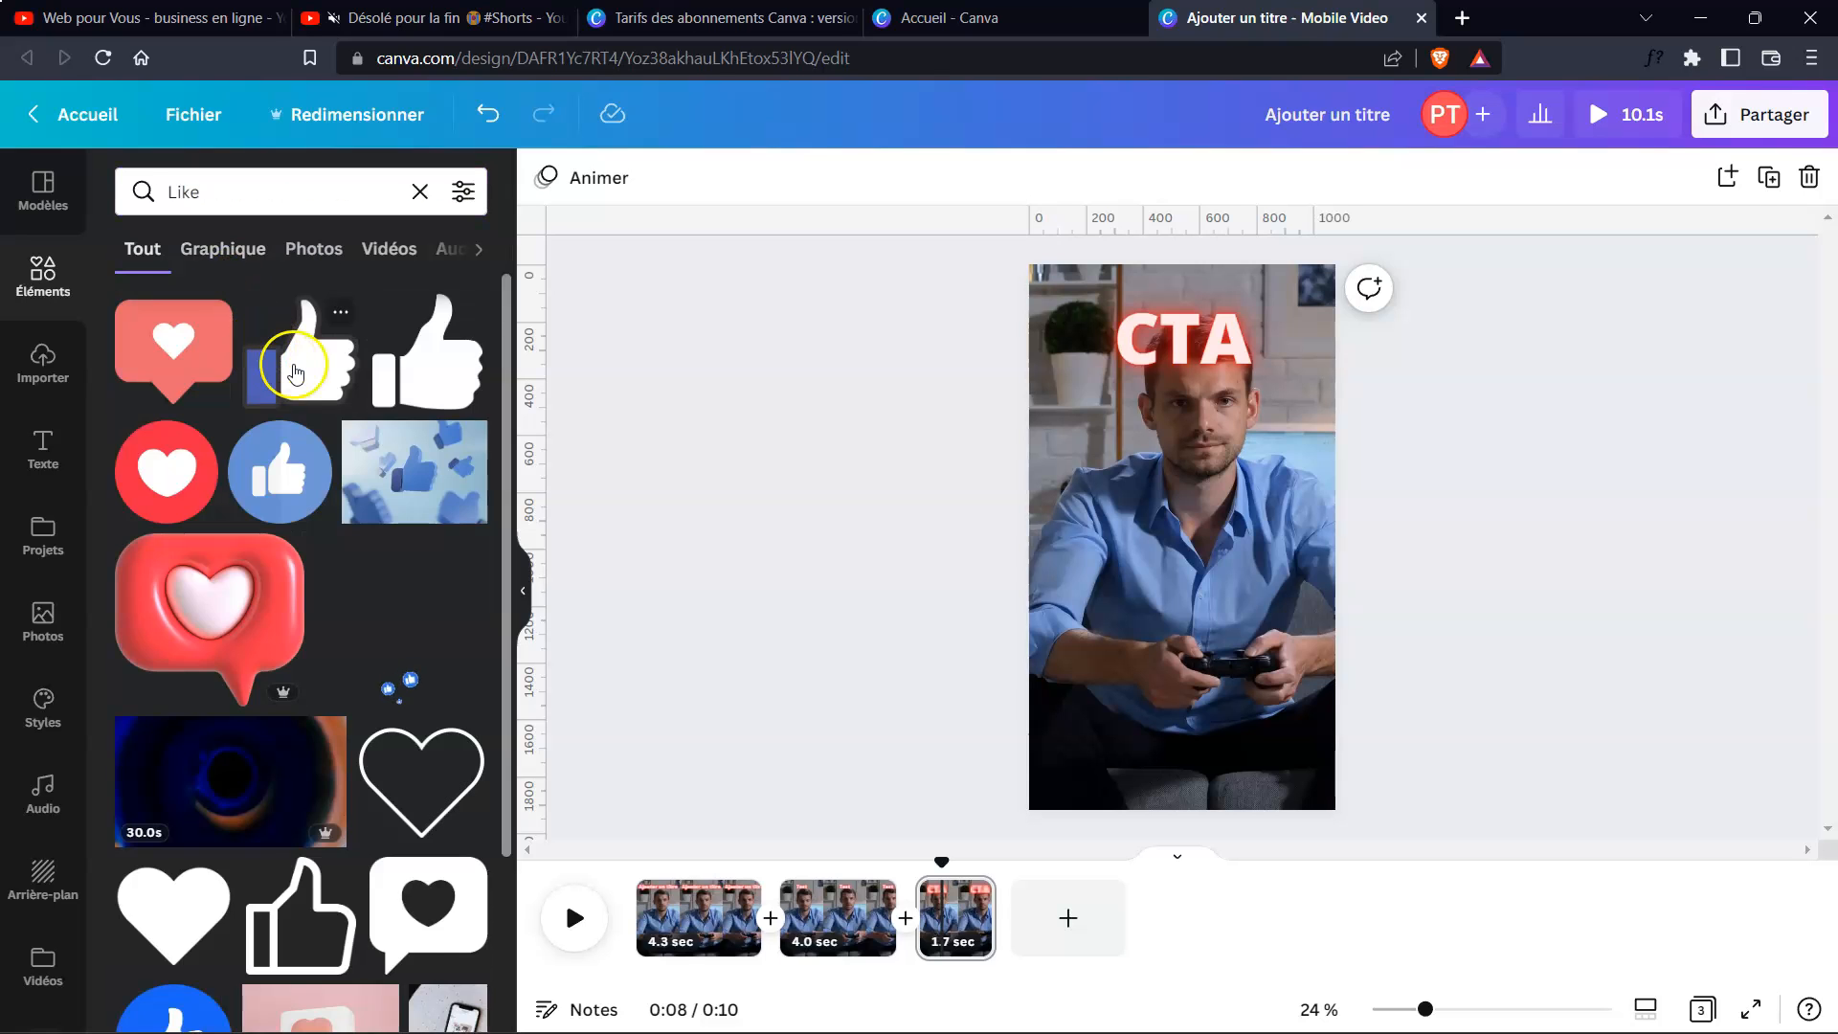
left_click_drag(1187, 537, 1166, 595)
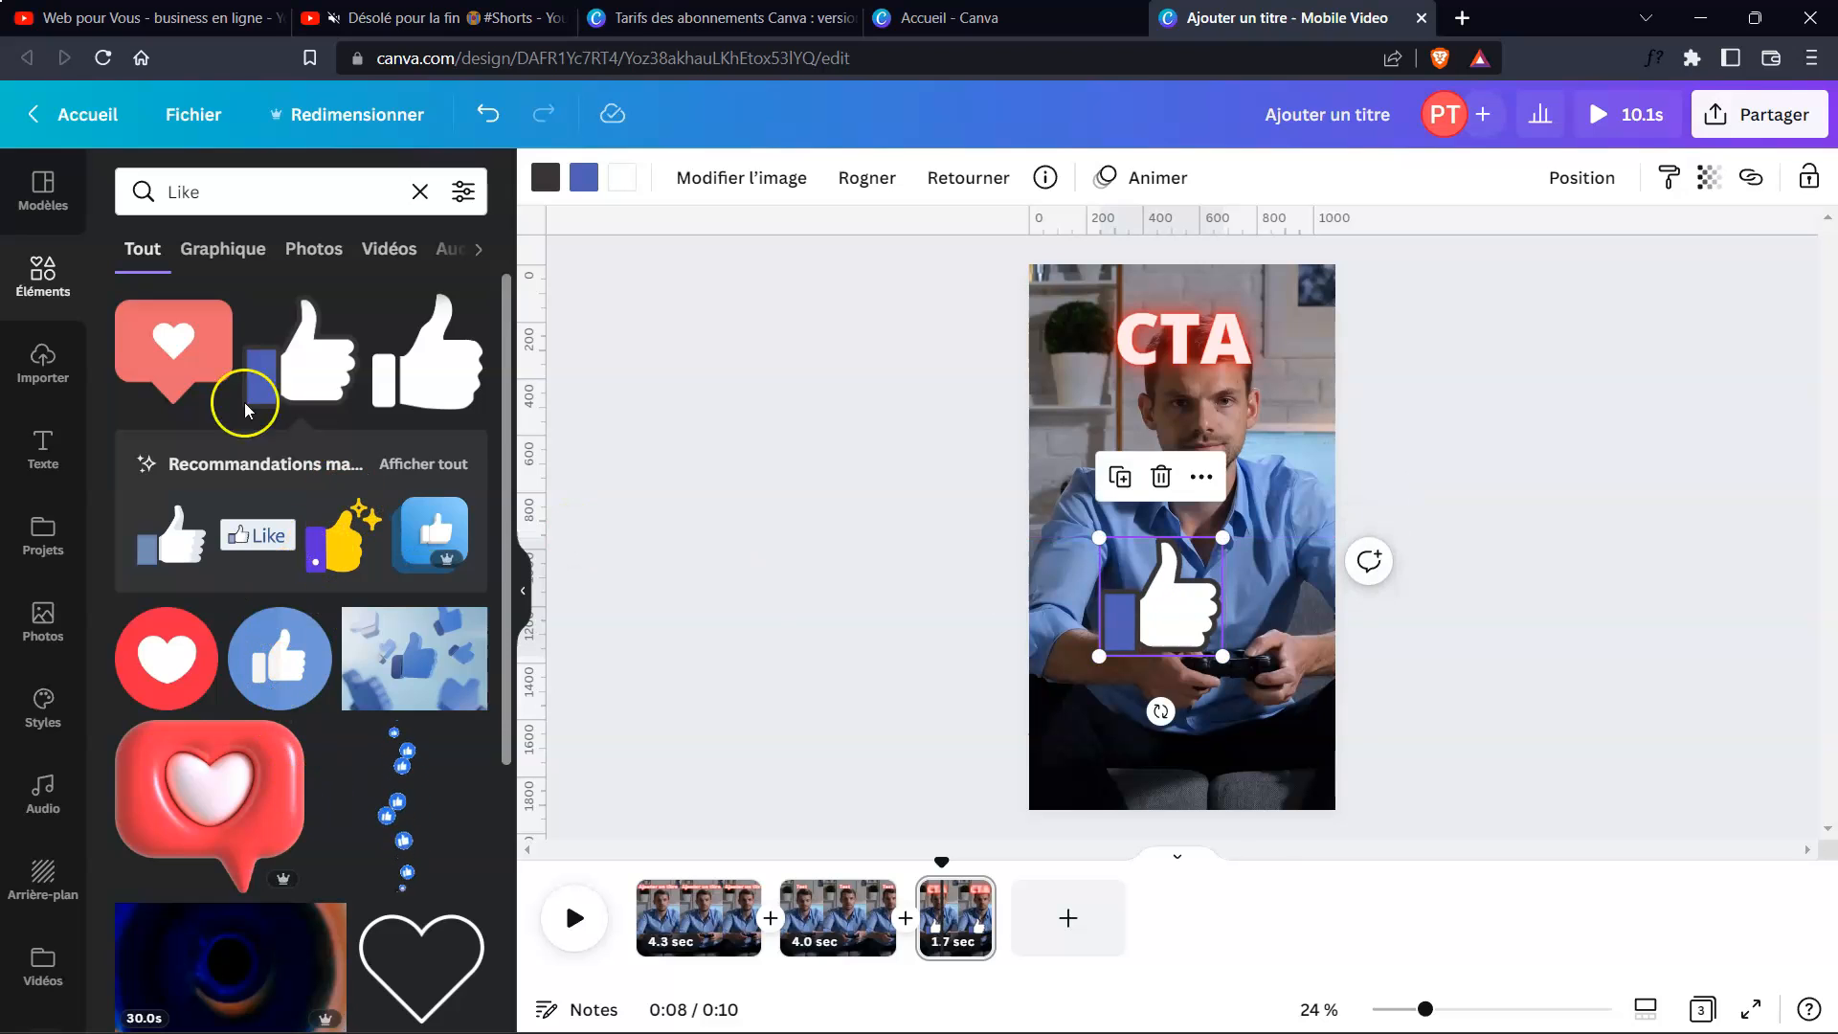
- Delete the thumbs-up graphic from the third page and look through more "Like" elements
key("Delete")
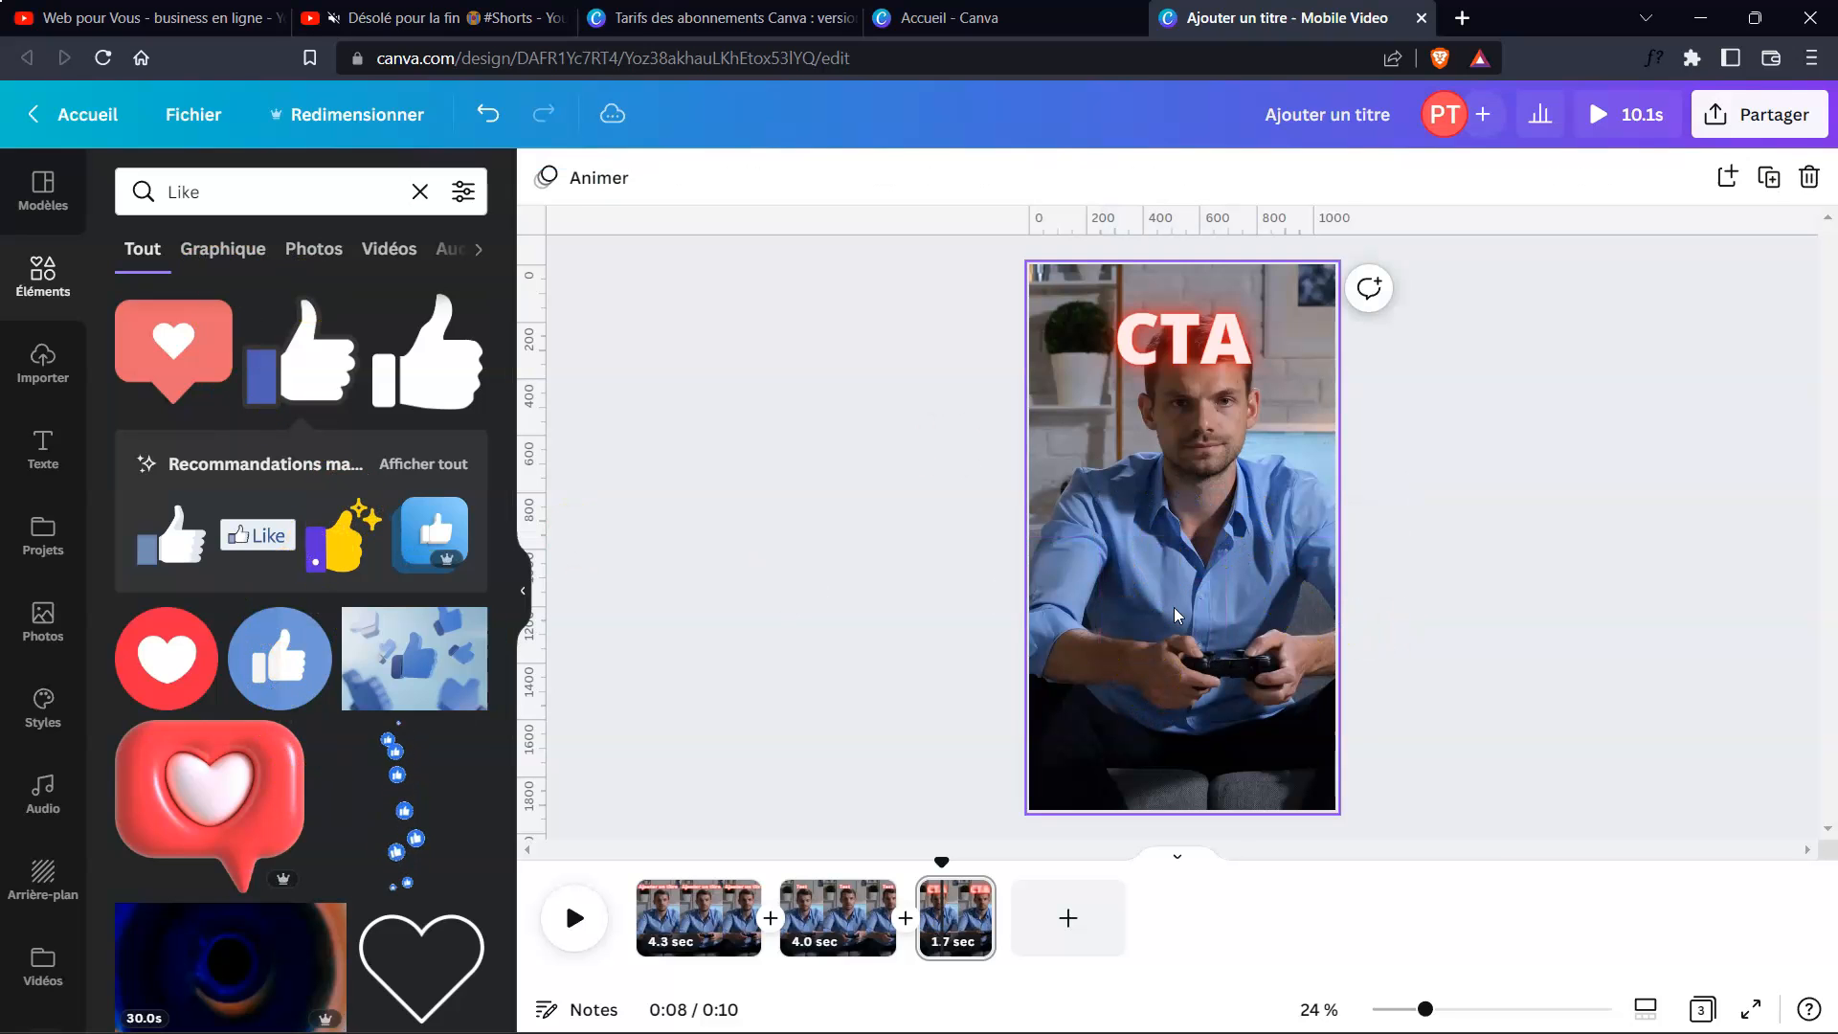
scroll(287, 651, "down", 4)
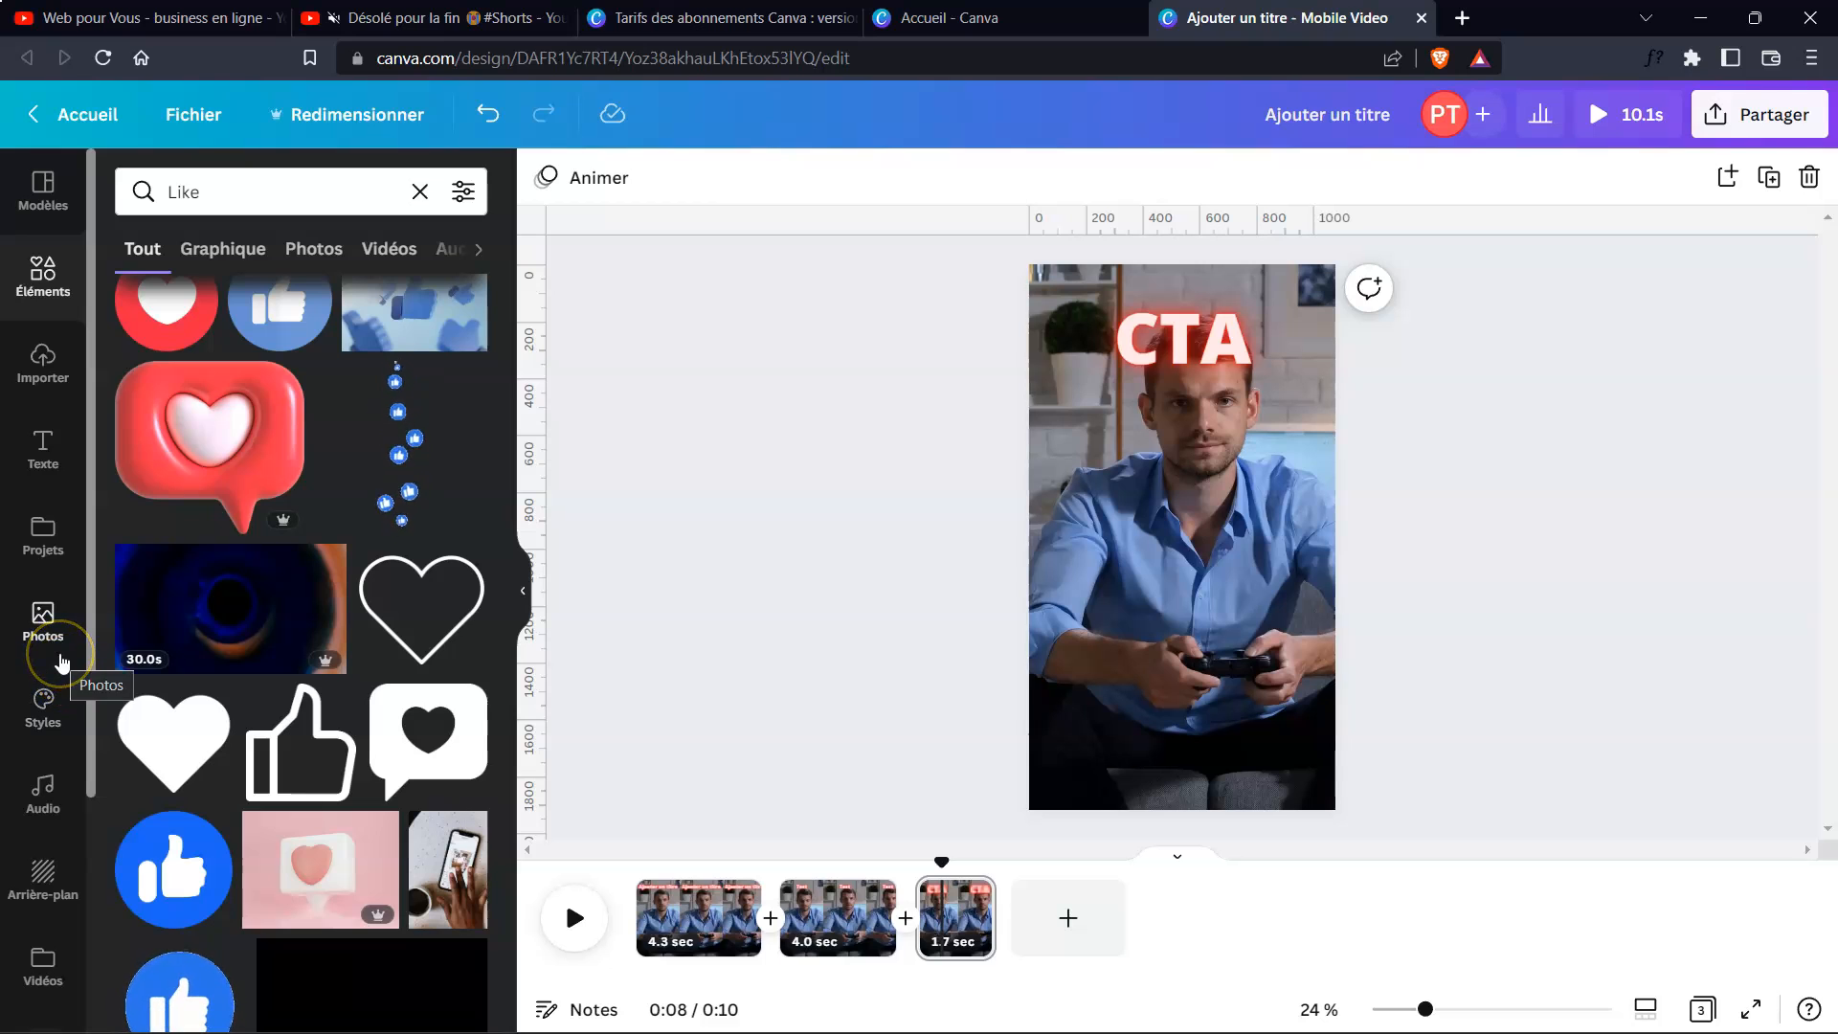
- Add the "Gift Wrapped" track to the timeline, starting midway through the first page, and open it for trimming
left_click(34, 793)
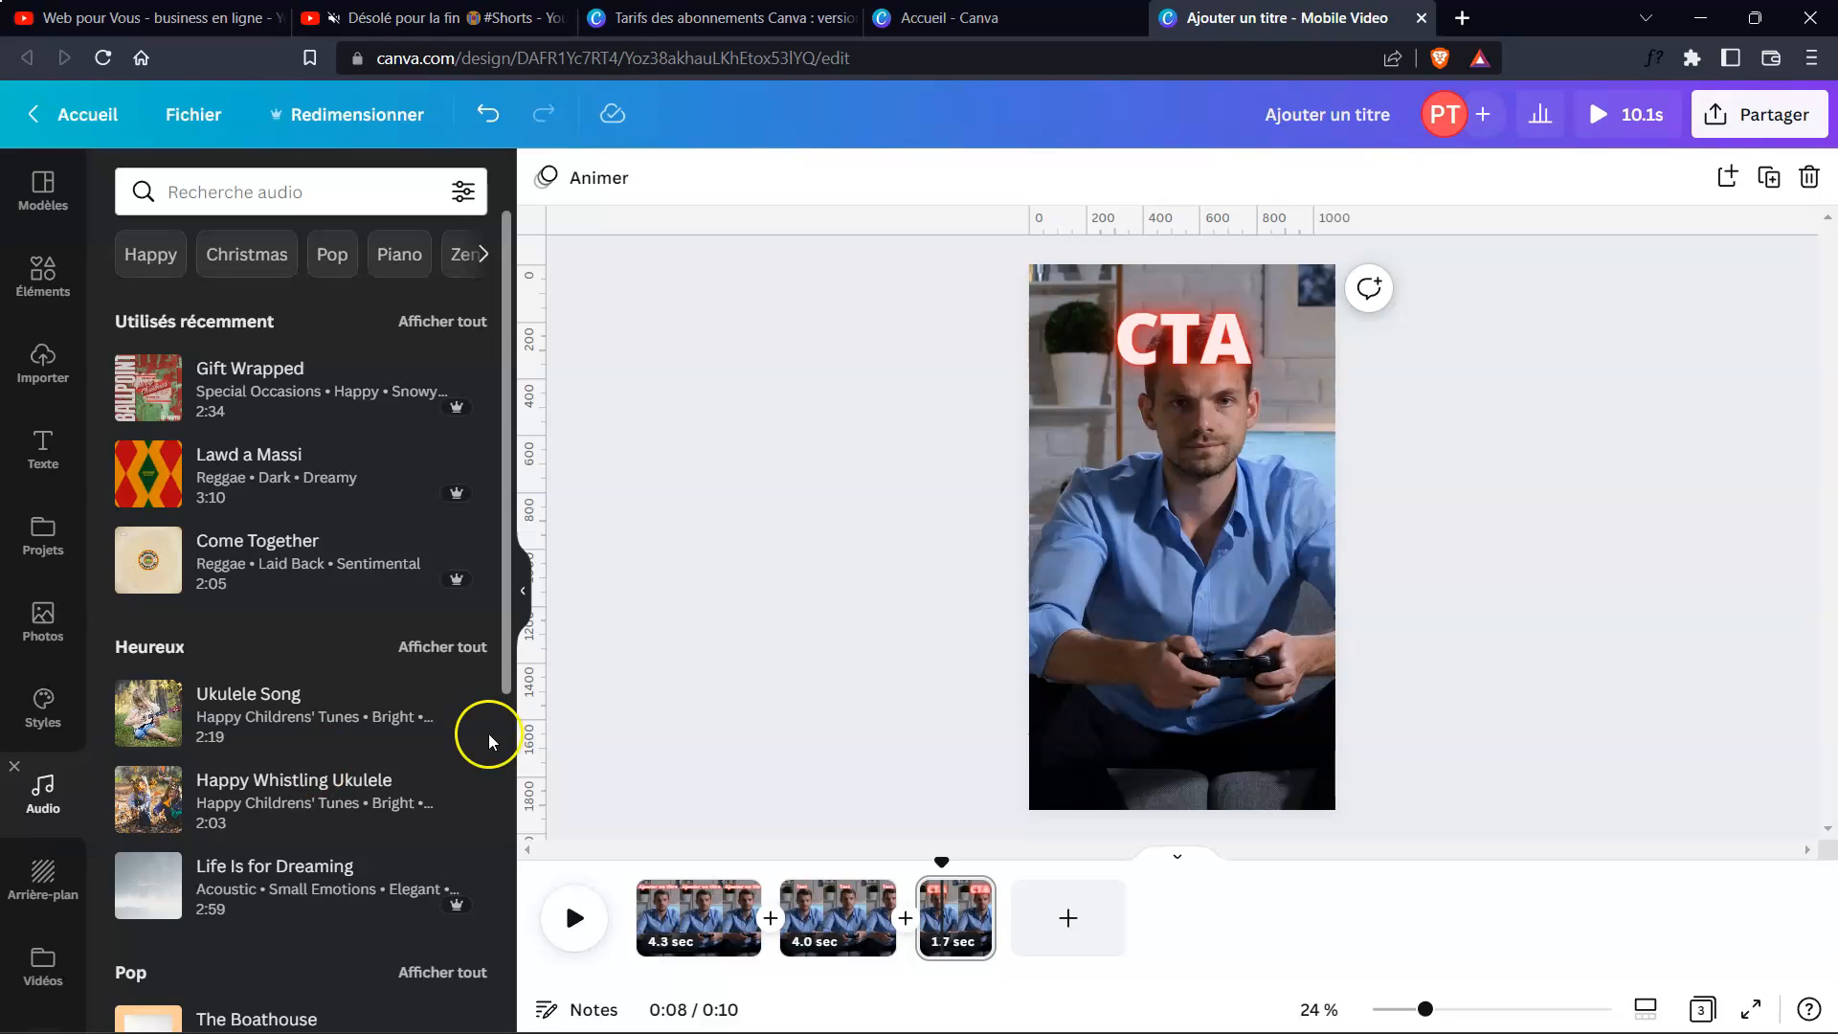
mouse_move(464, 743)
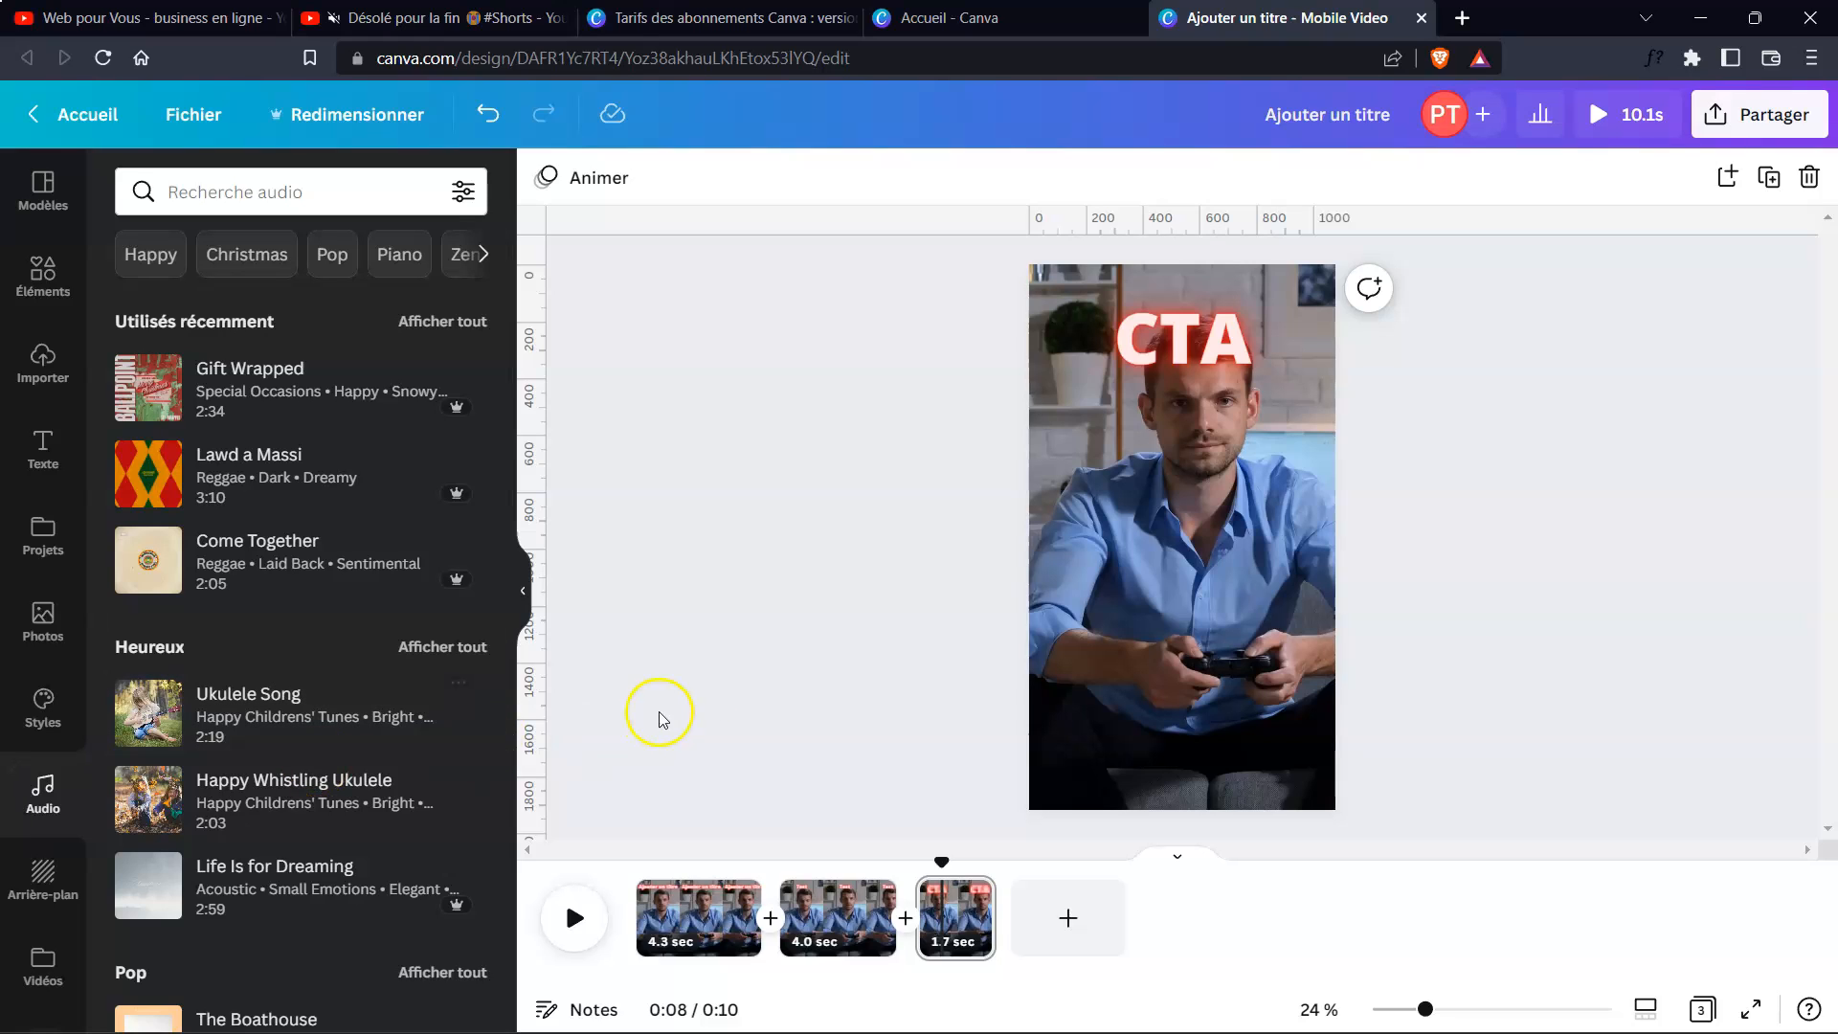
left_click_drag(228, 383, 707, 942)
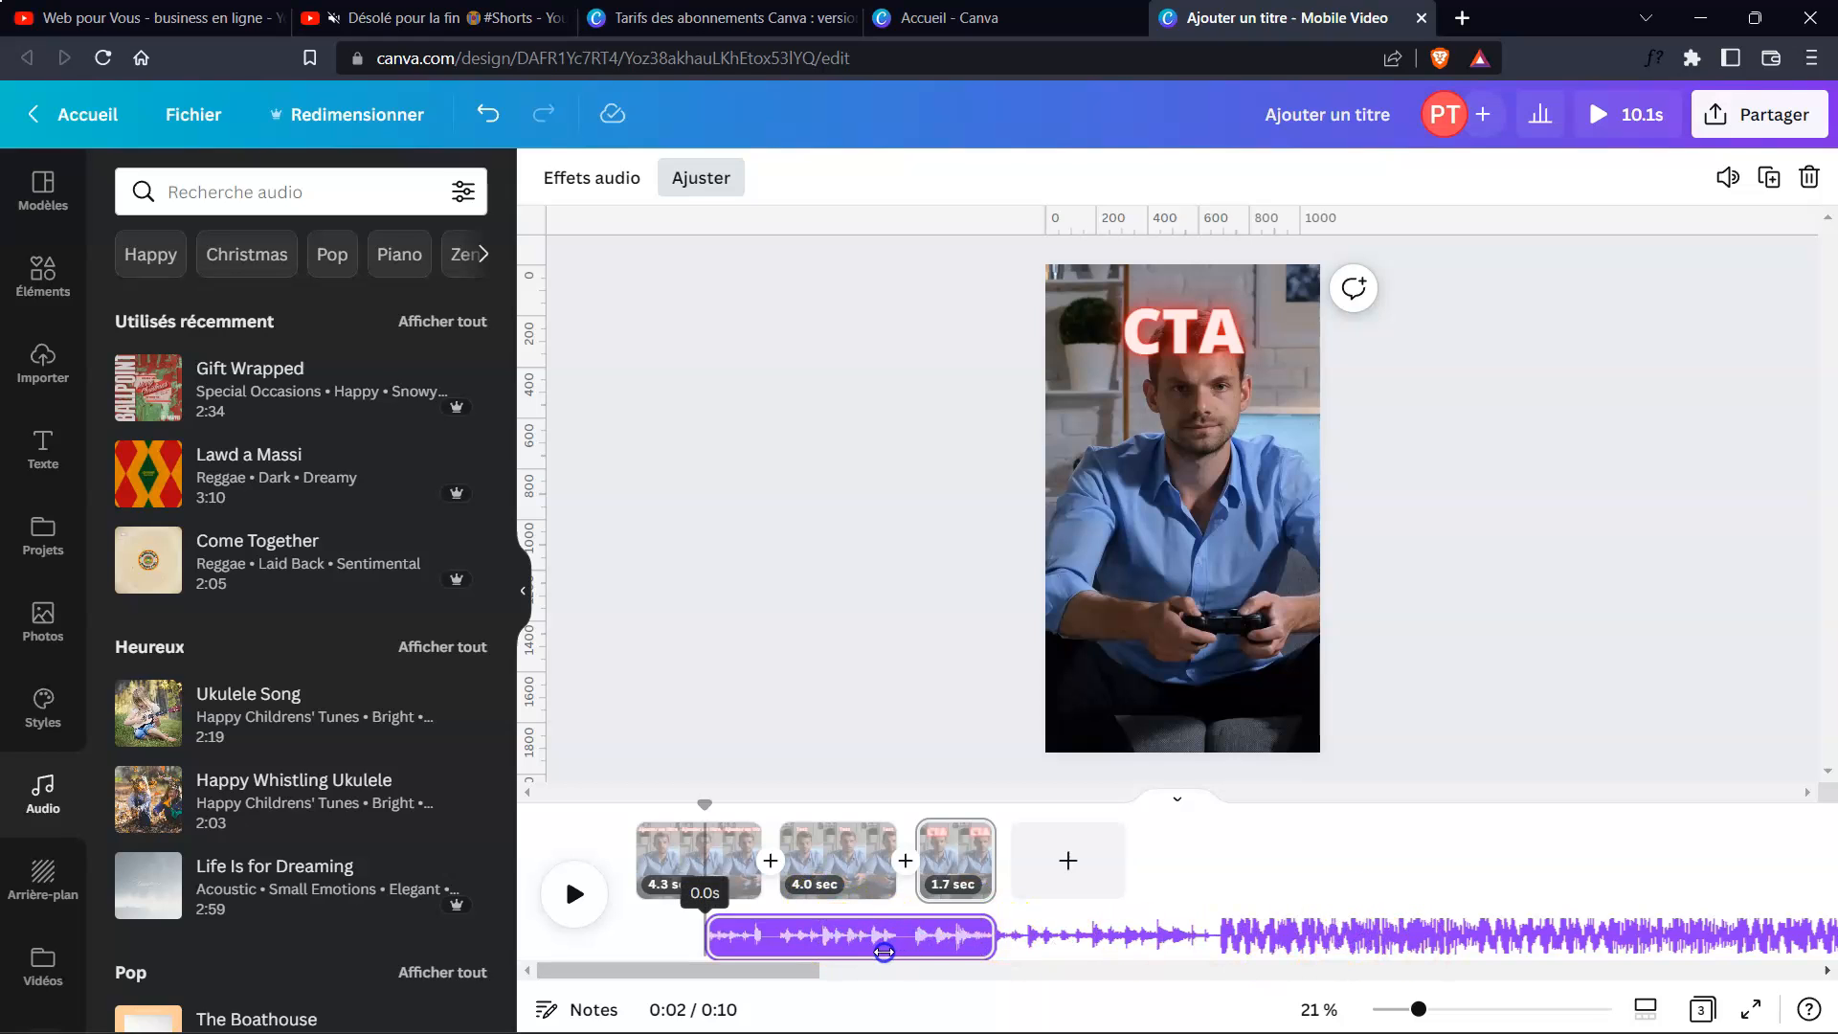
right_click(882, 945)
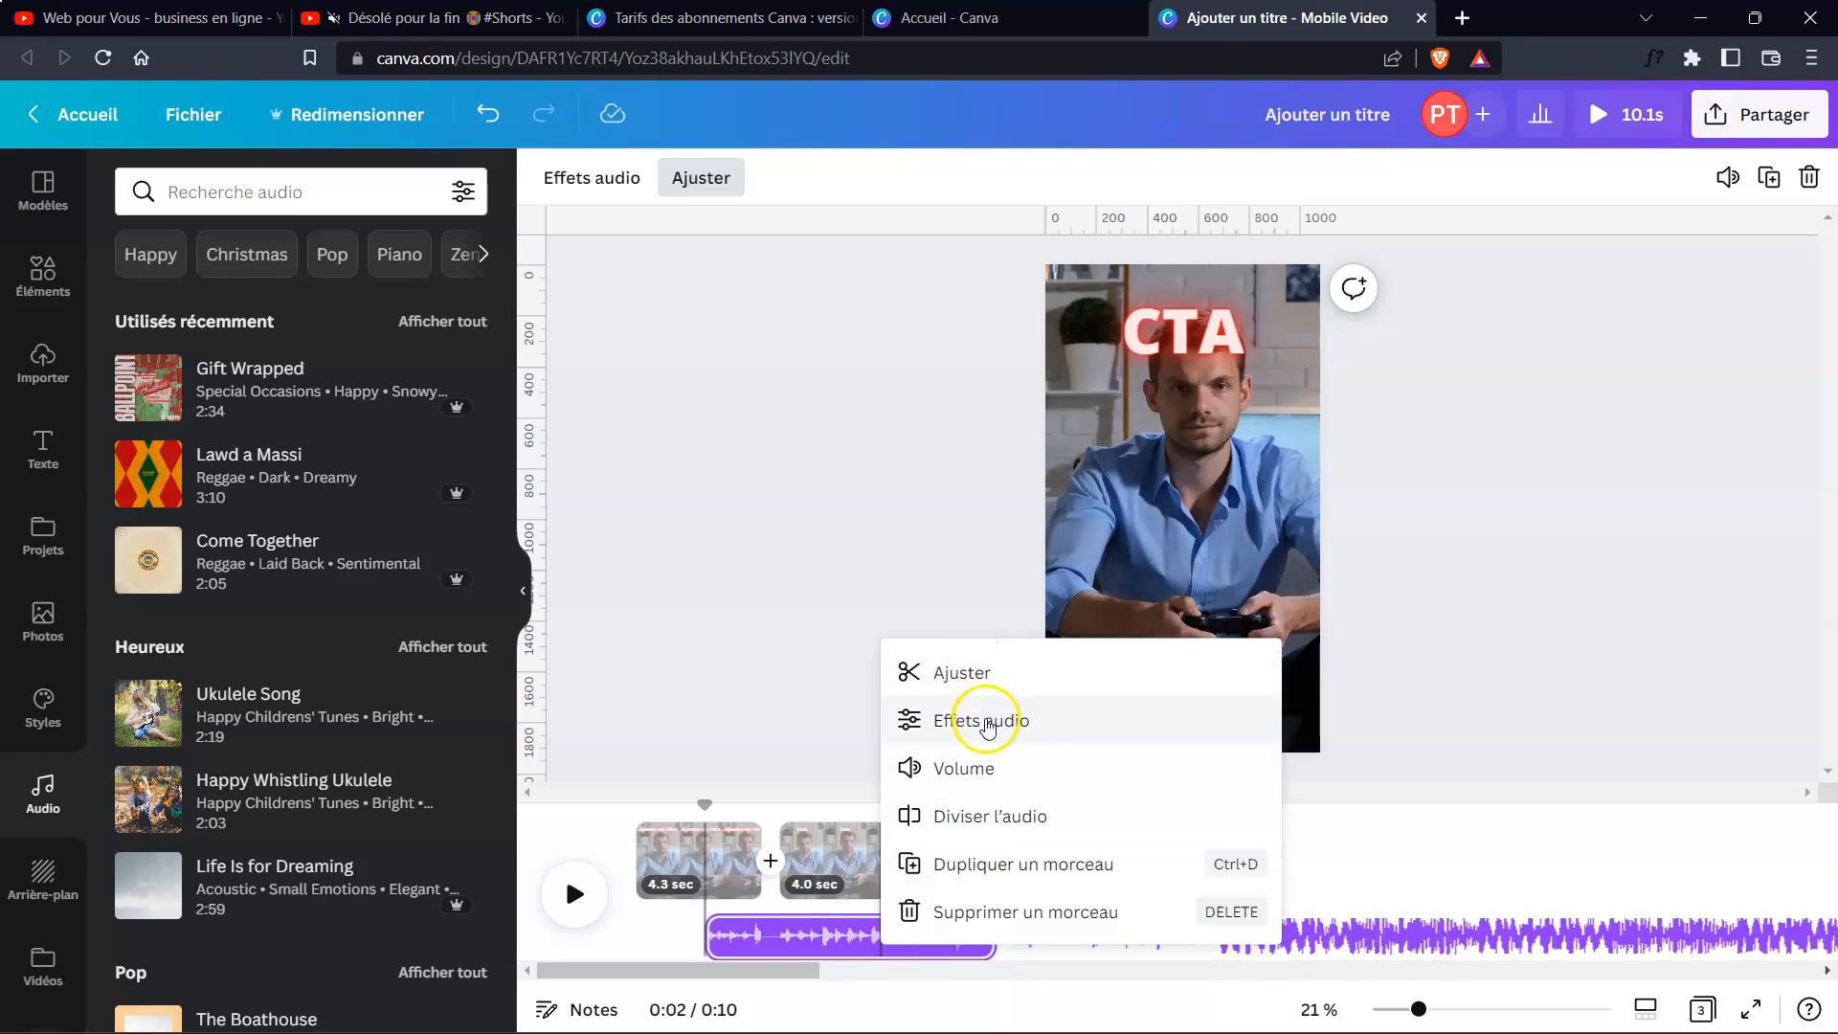
left_click(952, 673)
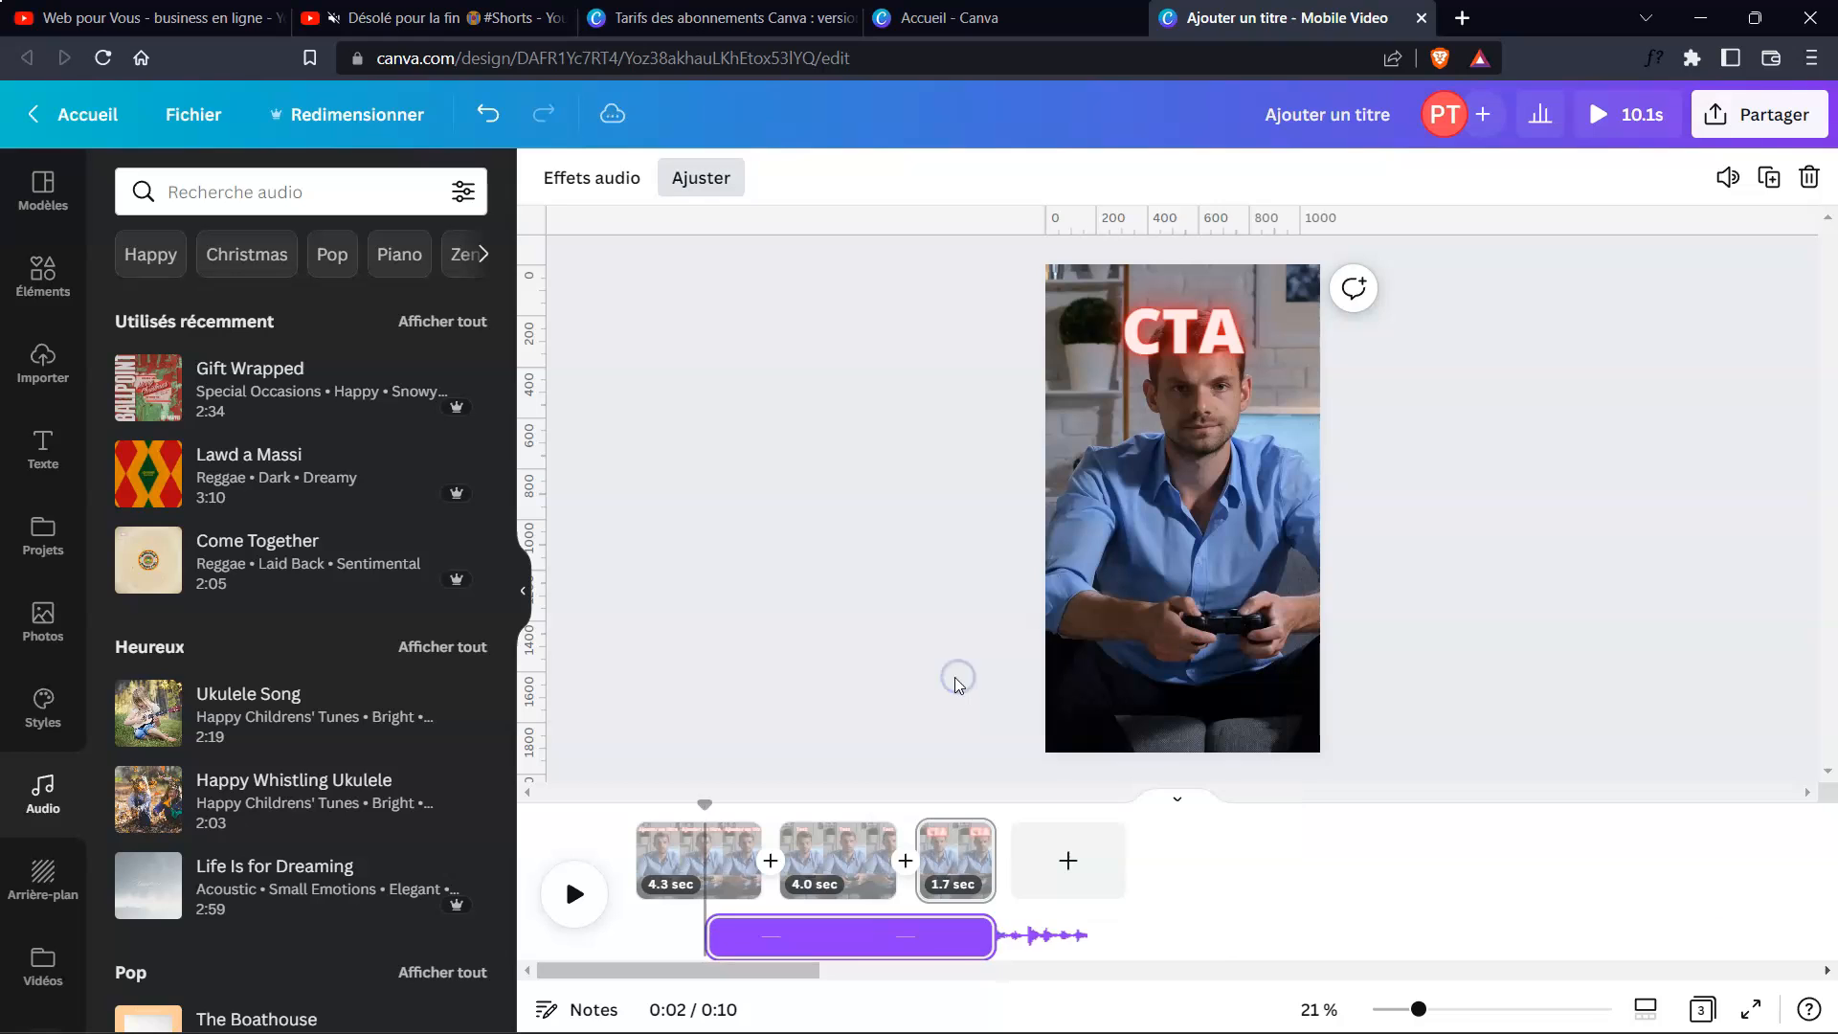
- Undo adding the "Gift Wrapped" audio track to the timeline
left_click(487, 113)
left_click(487, 113)
left_click(487, 113)
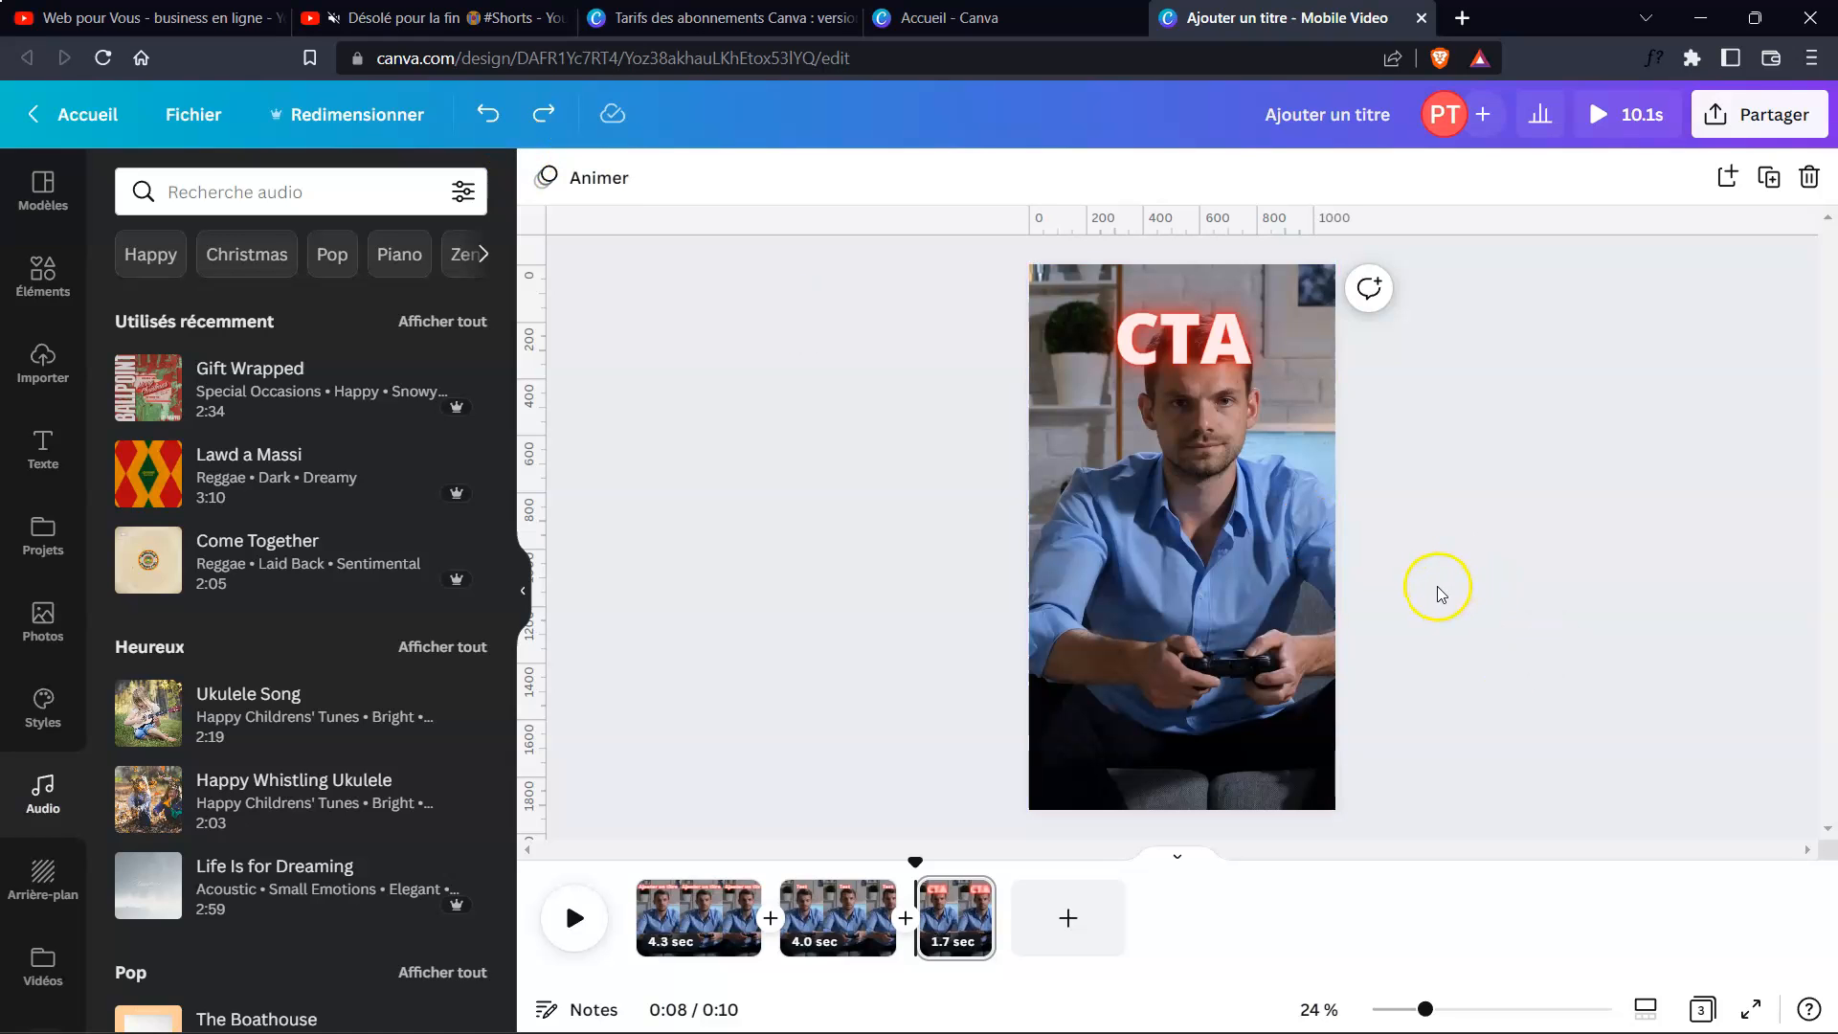
- Move the "CTA" heading to the bottom of the third page and back up above the man's face
left_click(1208, 337)
left_click_drag(1209, 337, 1213, 766)
left_click(1191, 302)
left_click(1552, 477)
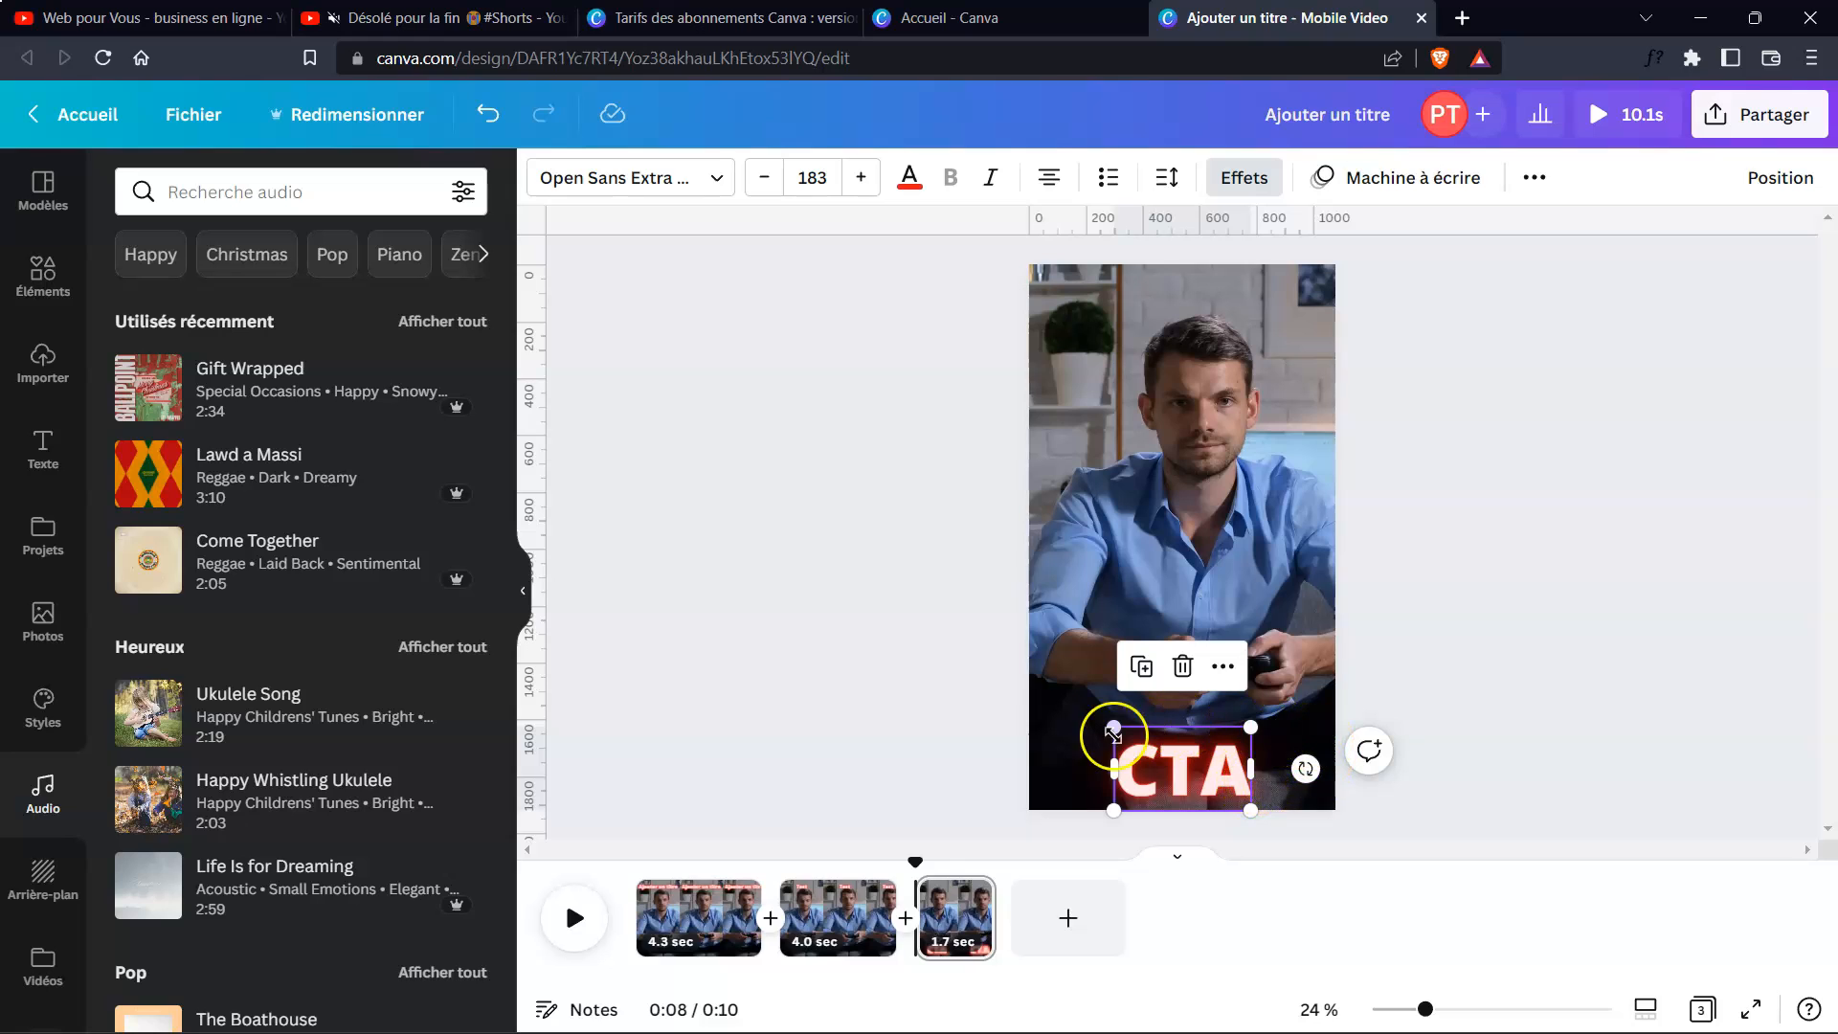
left_click_drag(1165, 775, 1196, 716)
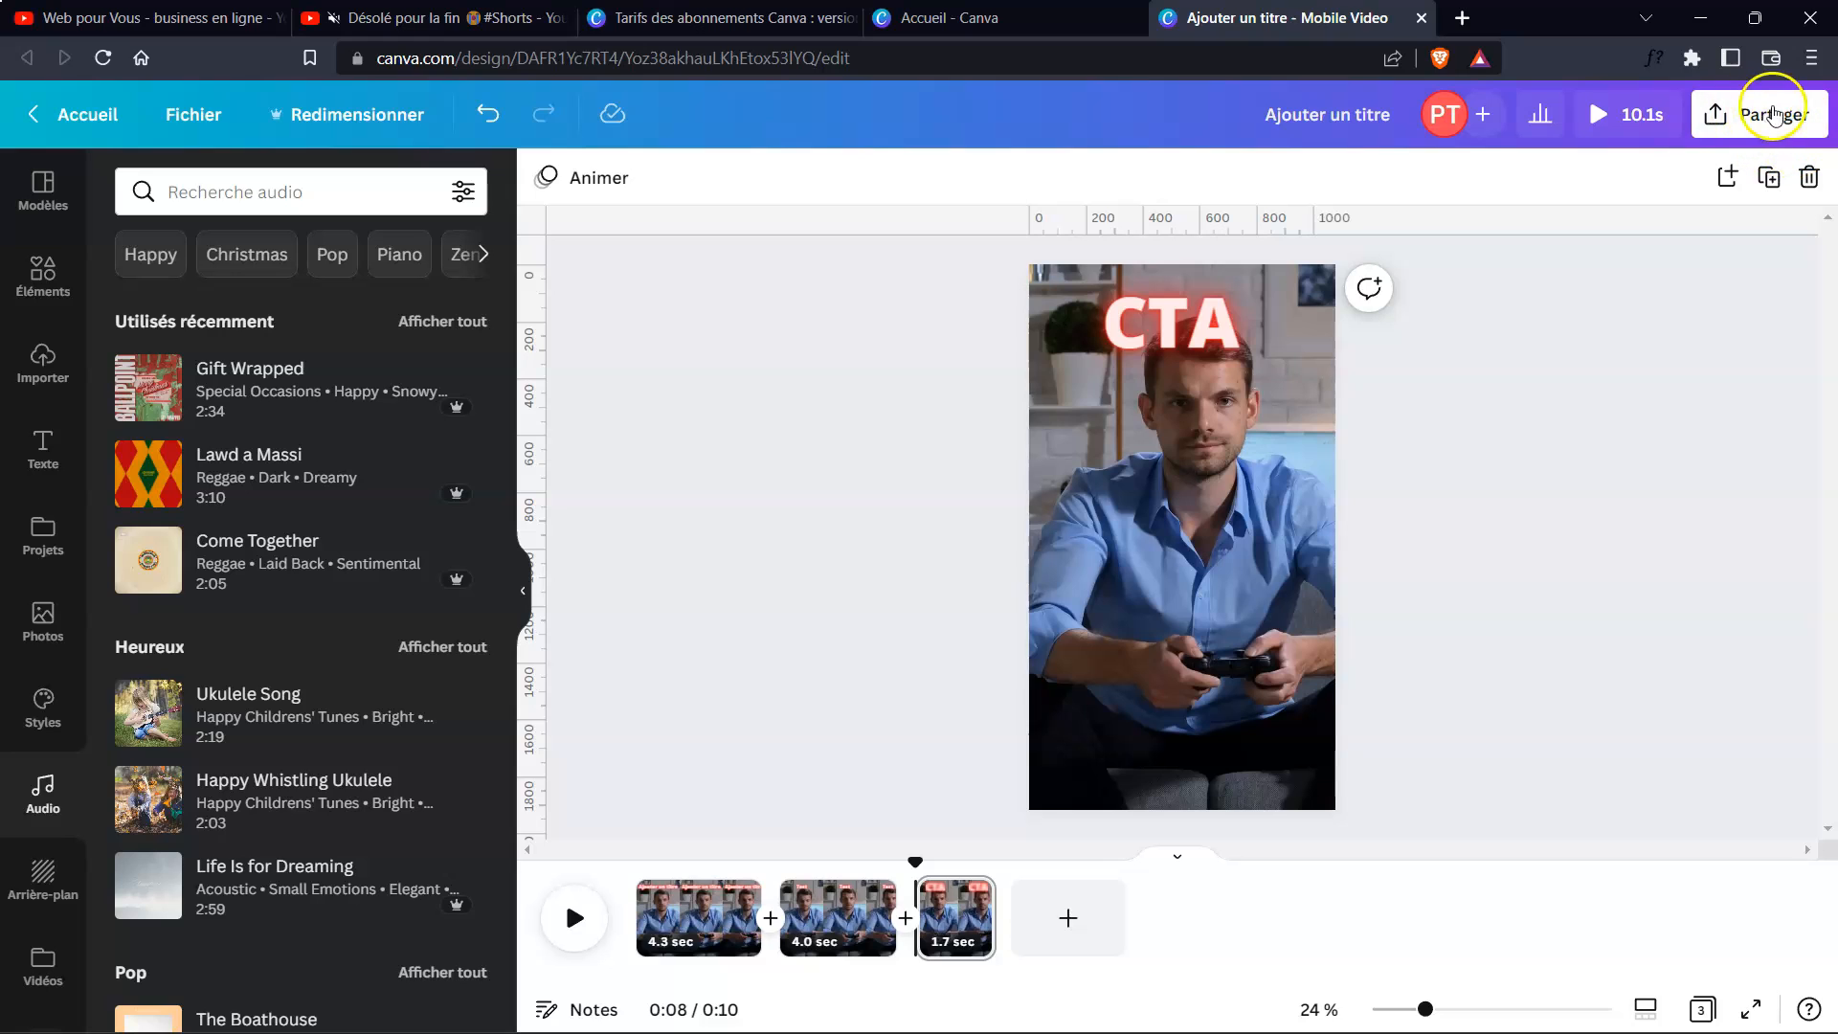
- Review the download settings for exporting all three pages as an MP4 video, and close them
left_click(1773, 114)
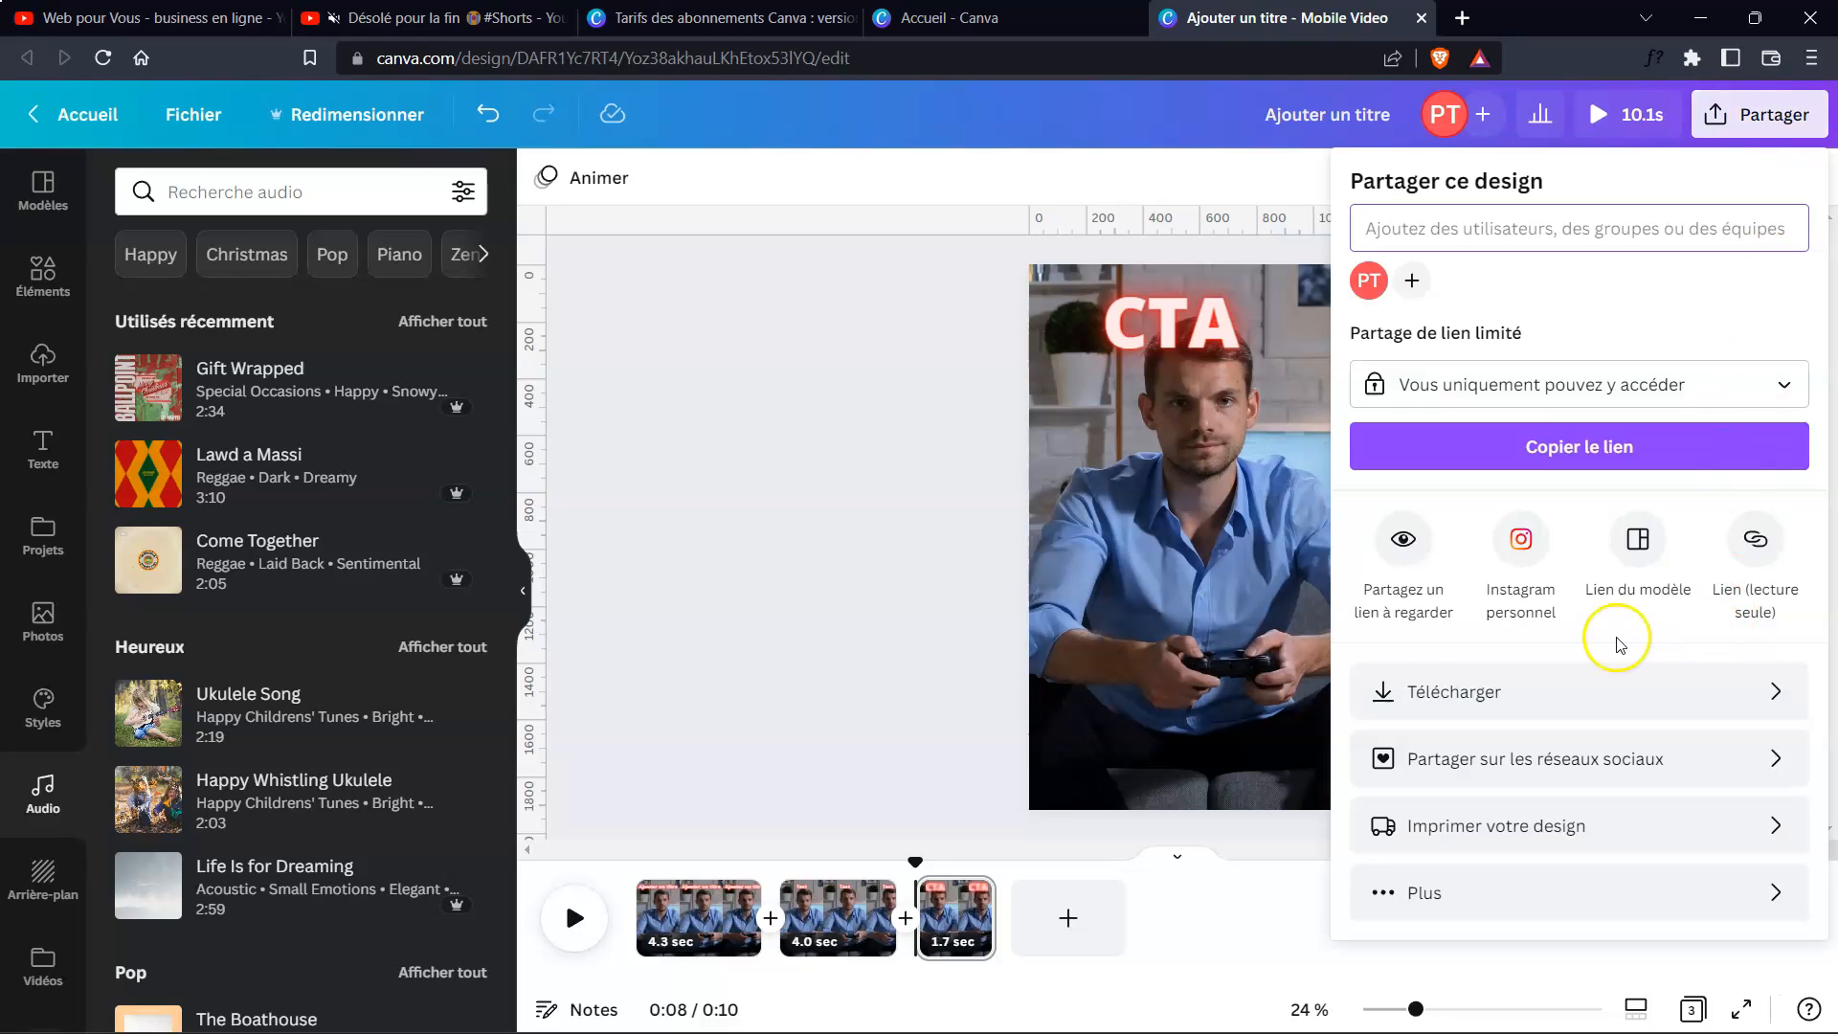
left_click(1477, 692)
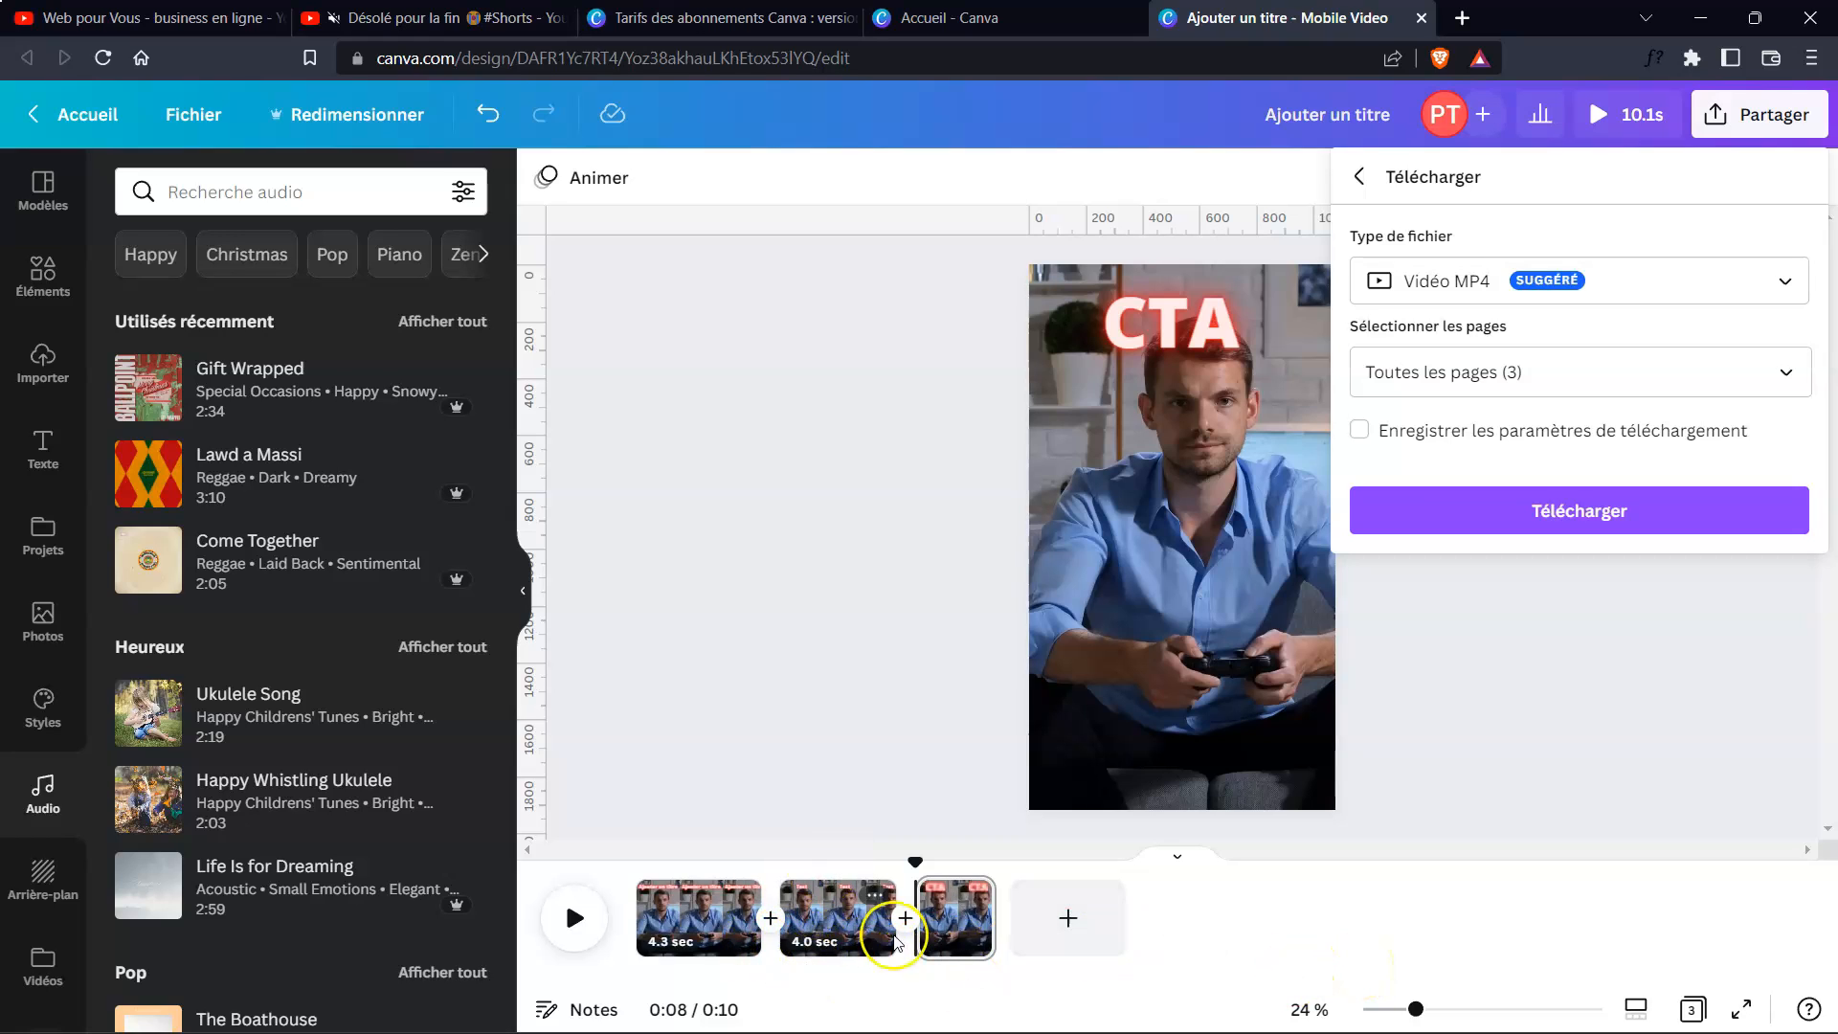
left_click(1580, 515)
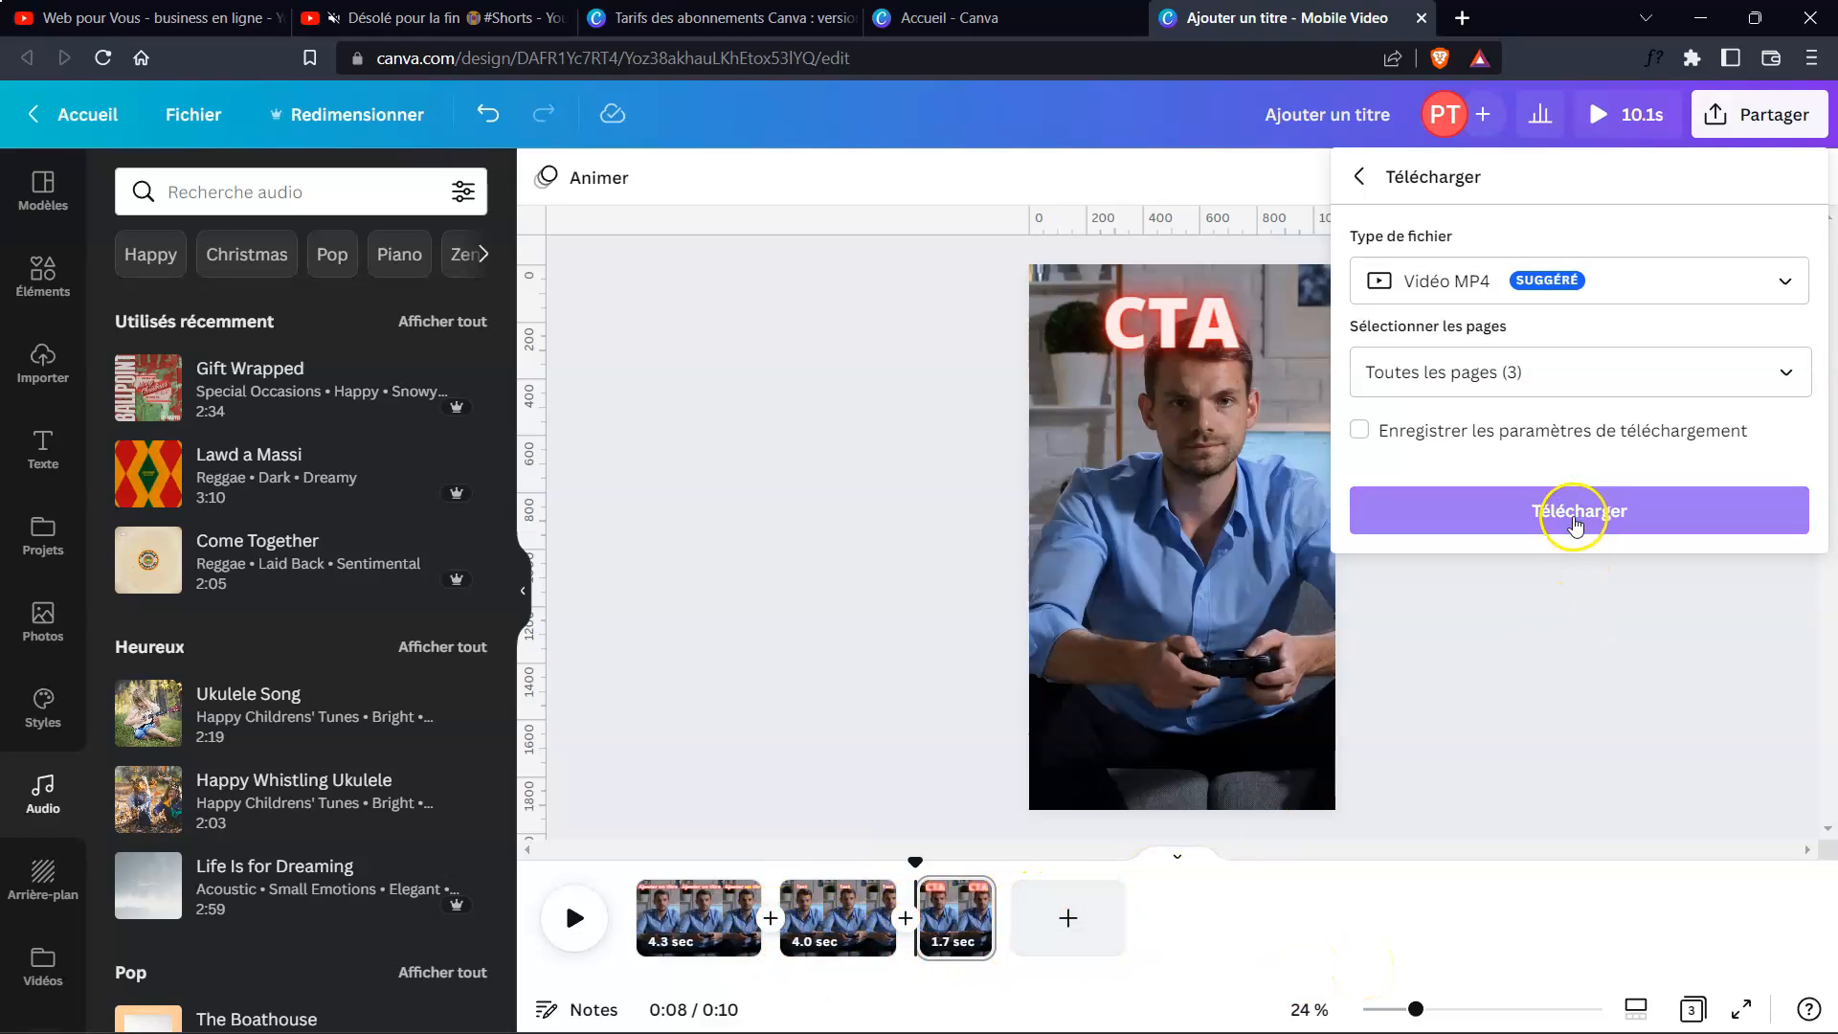
left_click(1544, 704)
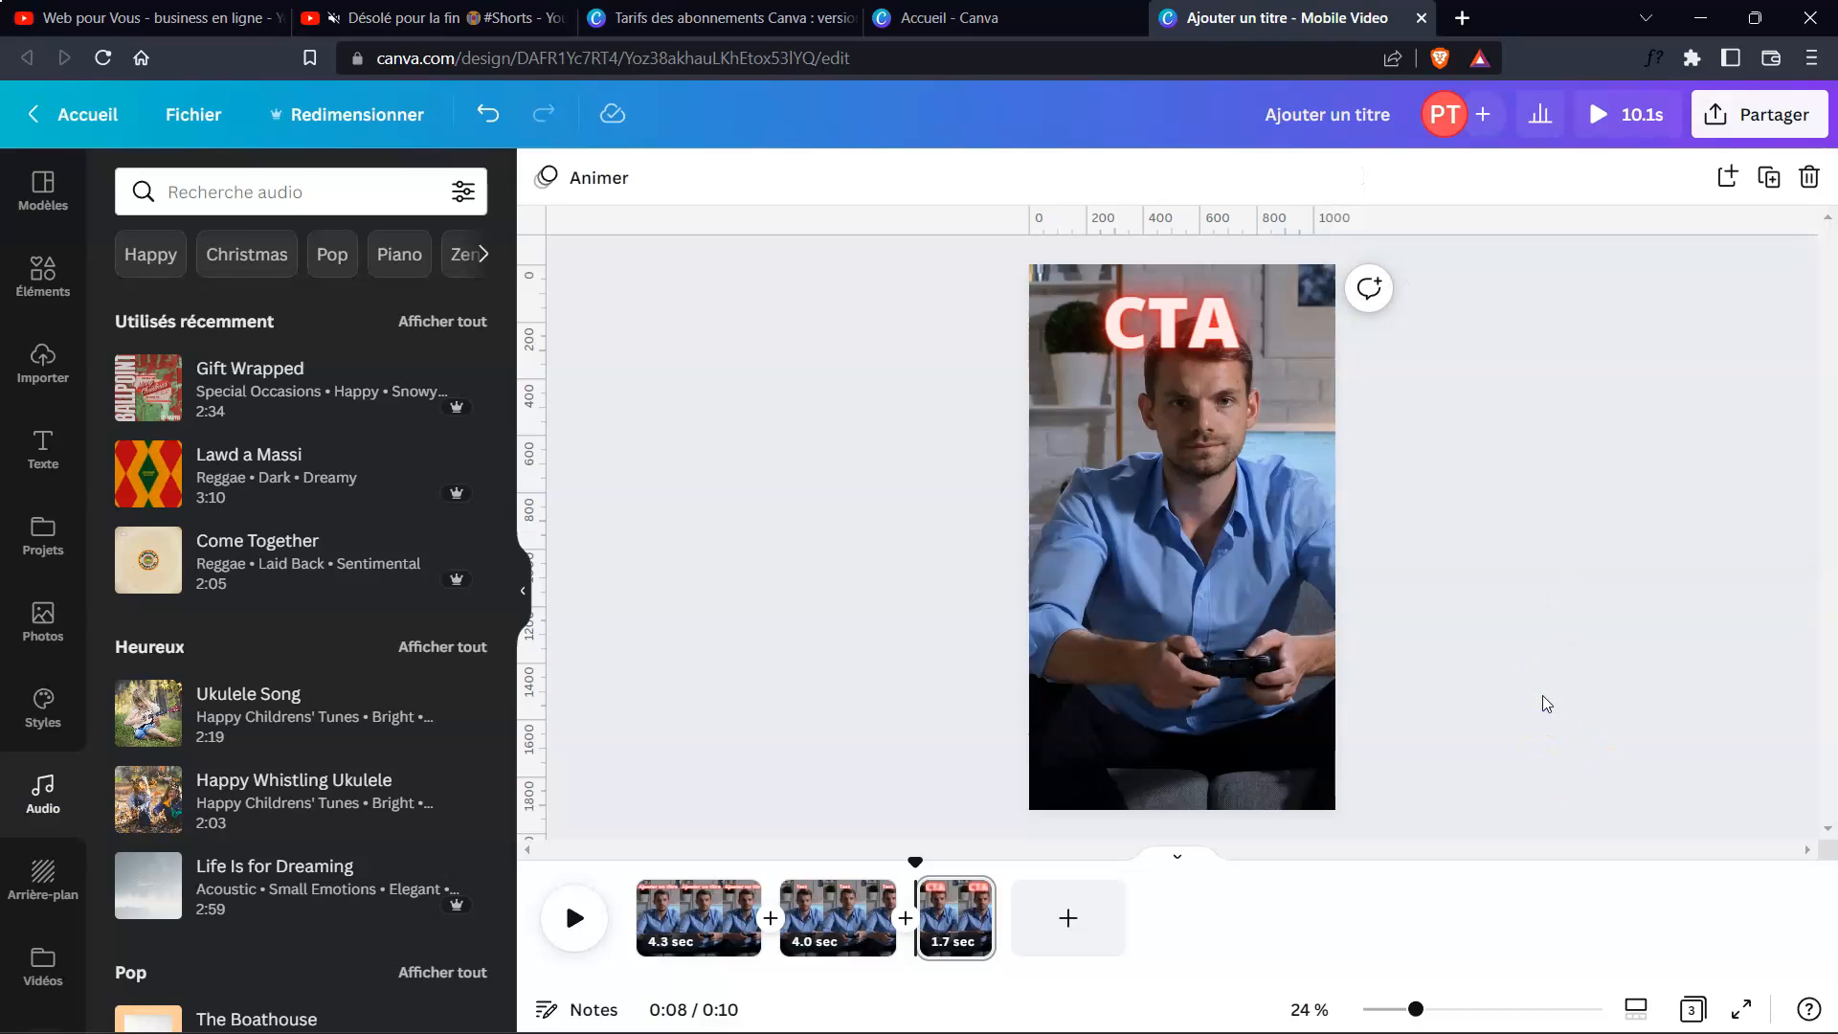